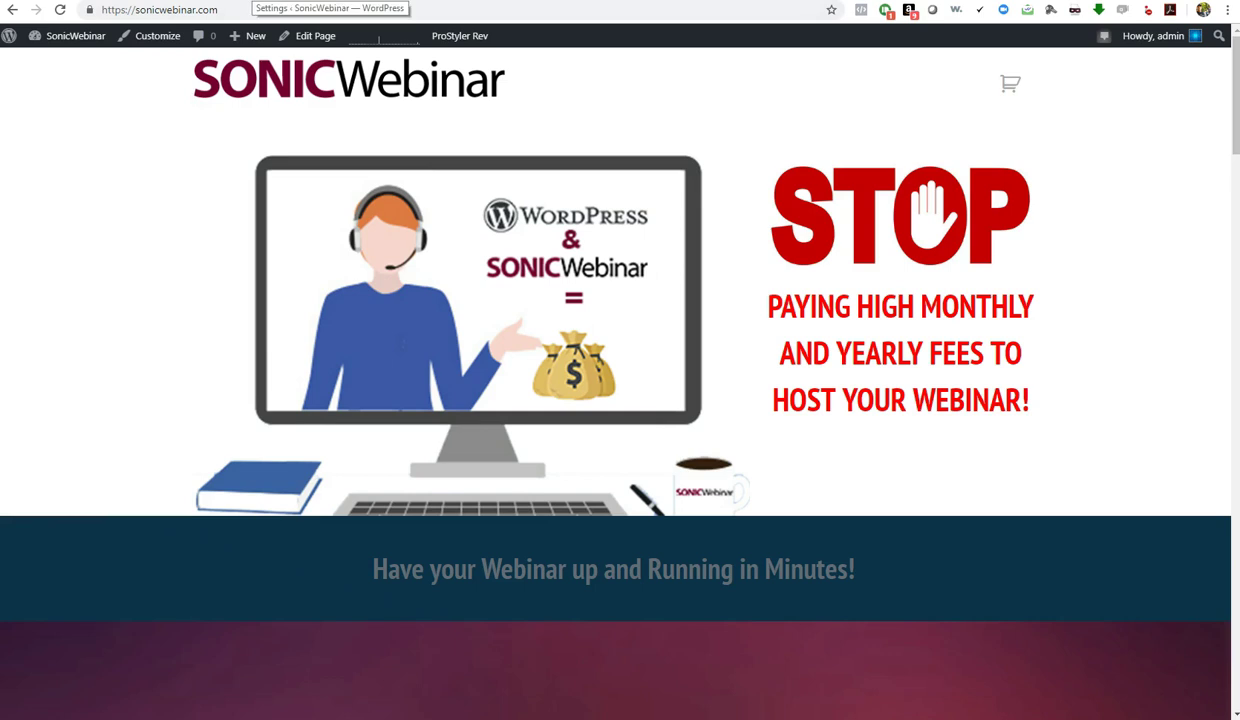
Go from the homepage admin bar to SonicWebinar Options > General, which shows the active licence
left_click(330, 0)
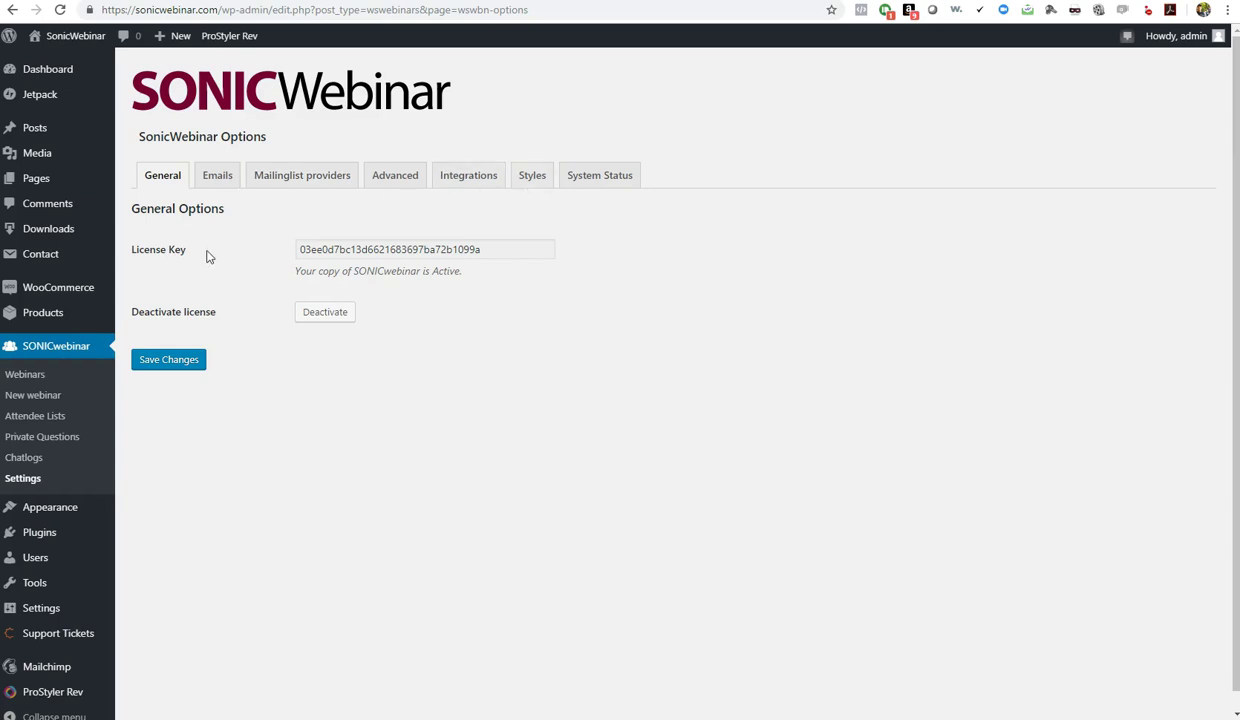
Review the Emails section's general sender and template options
left_click(218, 178)
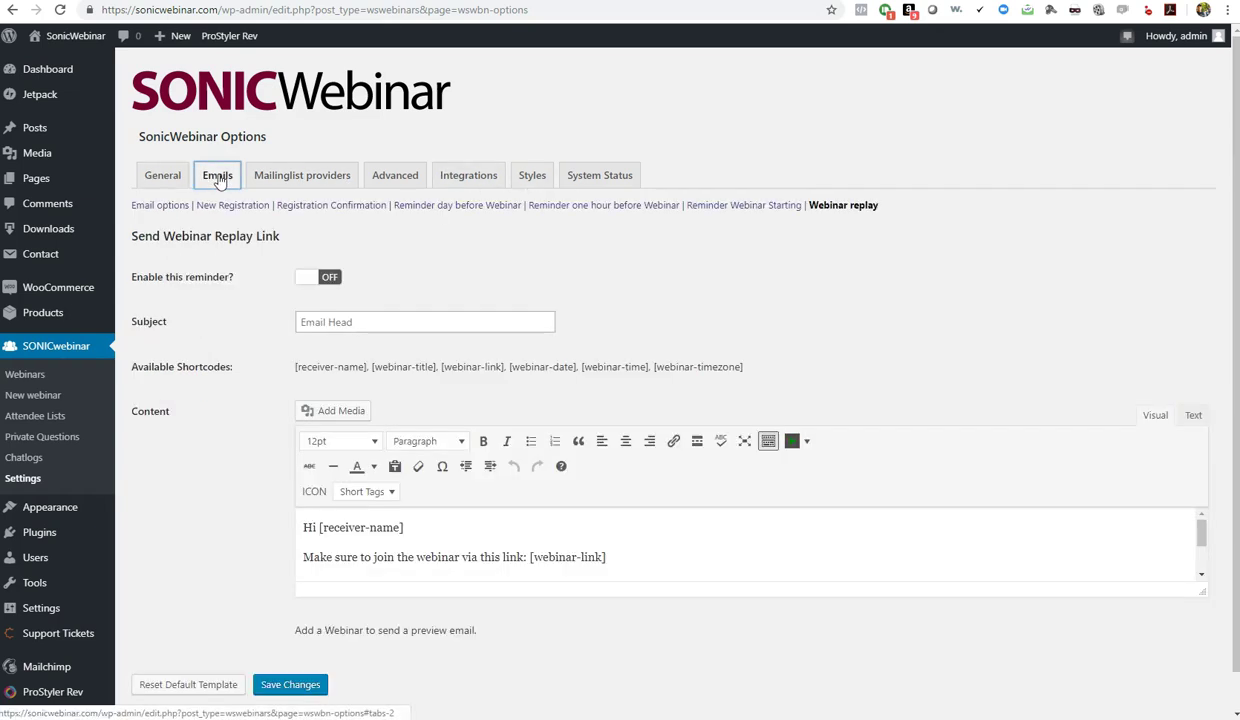
left_click(165, 207)
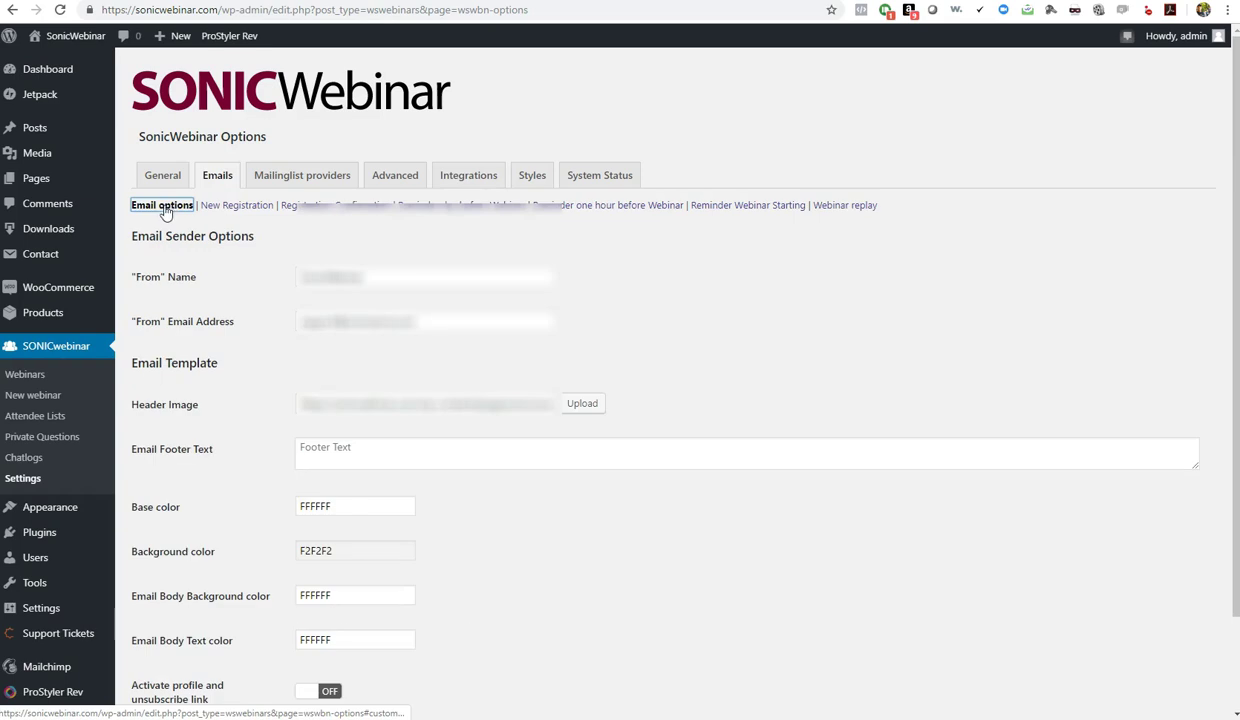
scroll(270, 305, "down", 1)
scroll(268, 307, "up", 1)
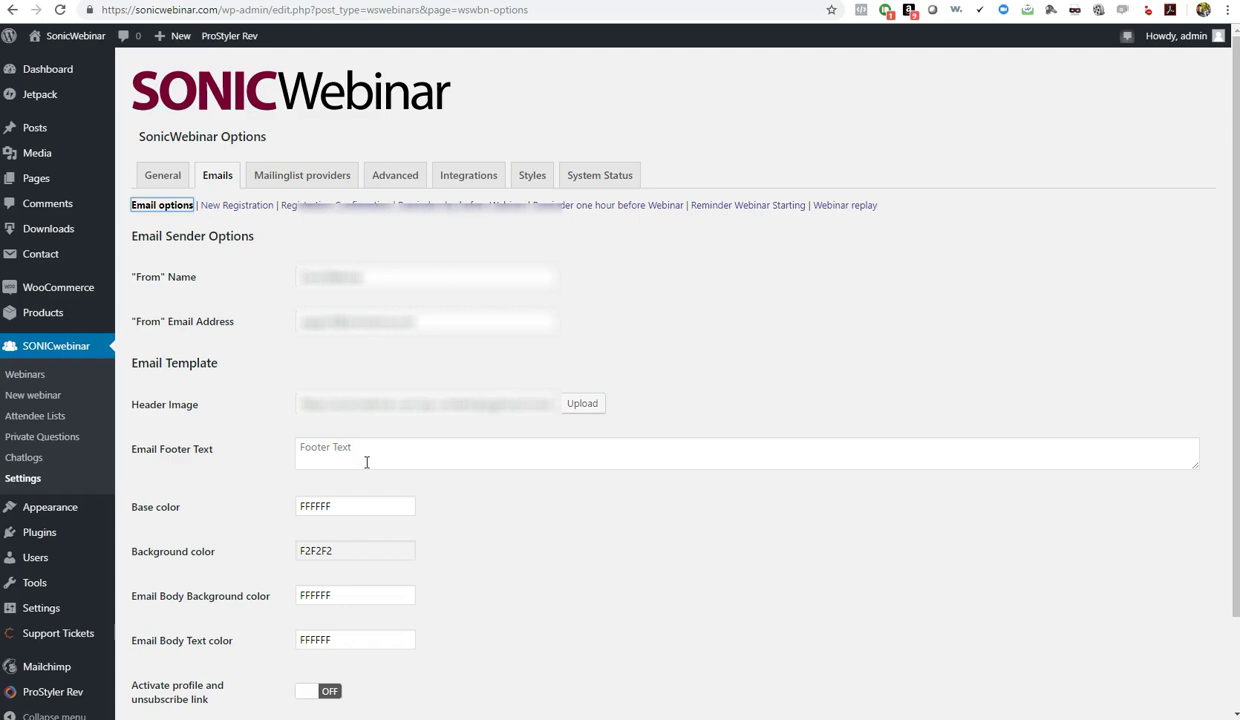
scroll(442, 553, "down", 2)
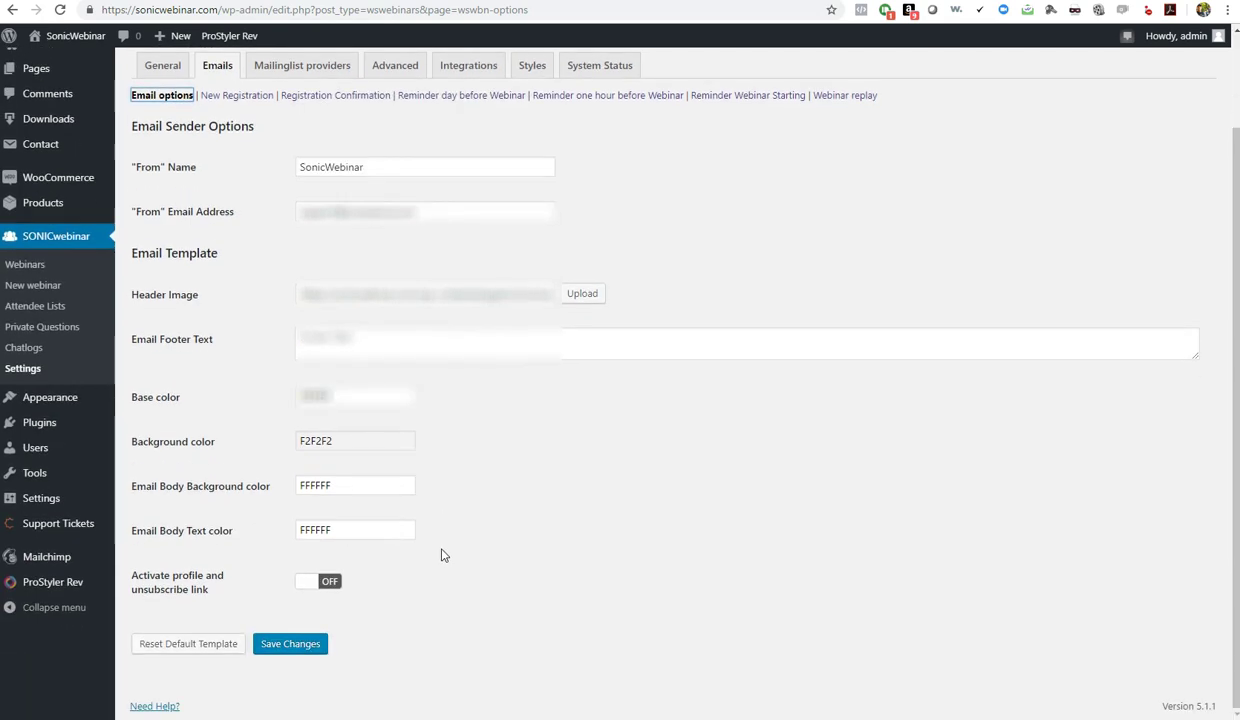
scroll(446, 543, "up", 2)
scroll(446, 543, "down", 2)
scroll(346, 556, "up", 2)
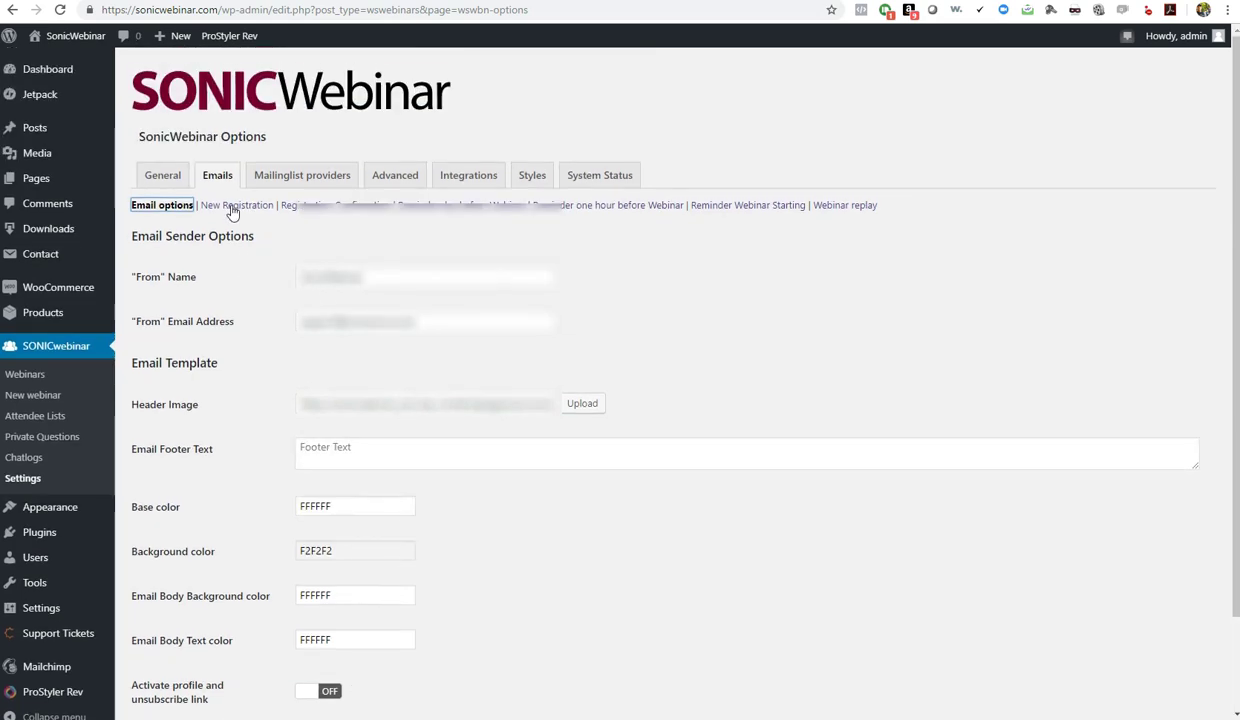
Look over the New Registration options and the Registration Confirmation email template
left_click(232, 208)
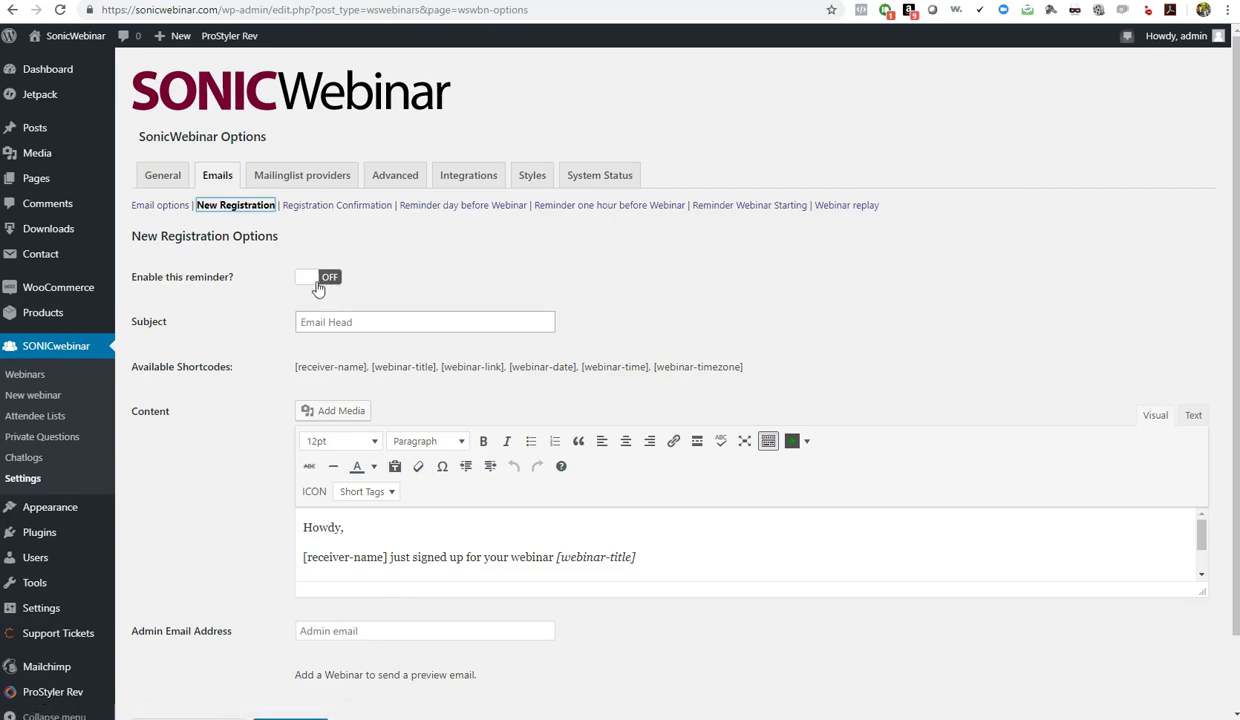
left_click(334, 210)
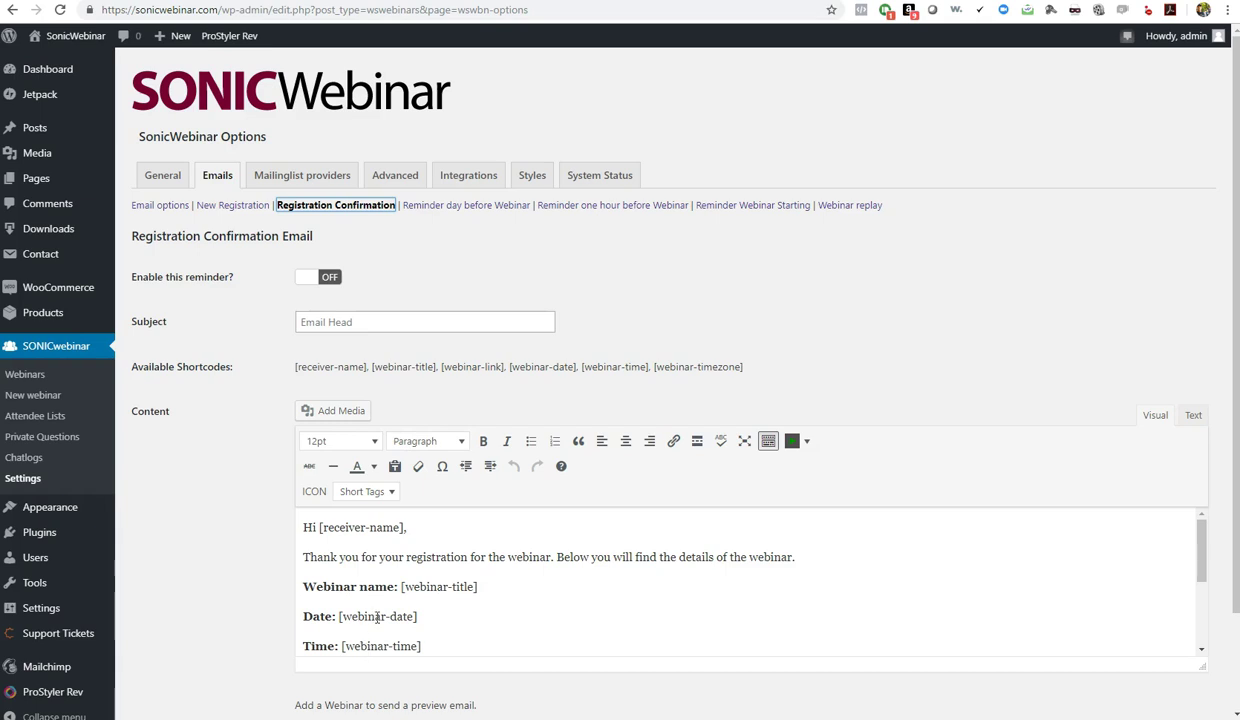
scroll(390, 610, "down", 3)
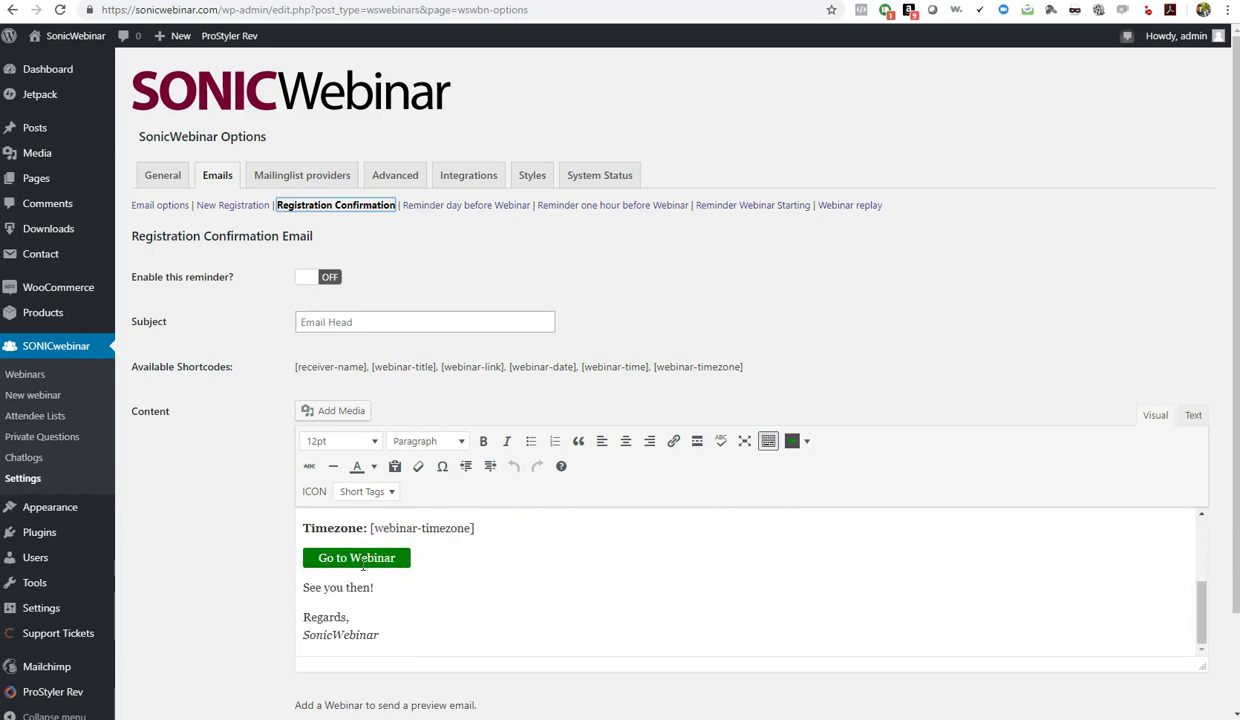
scroll(440, 565, "down", 1)
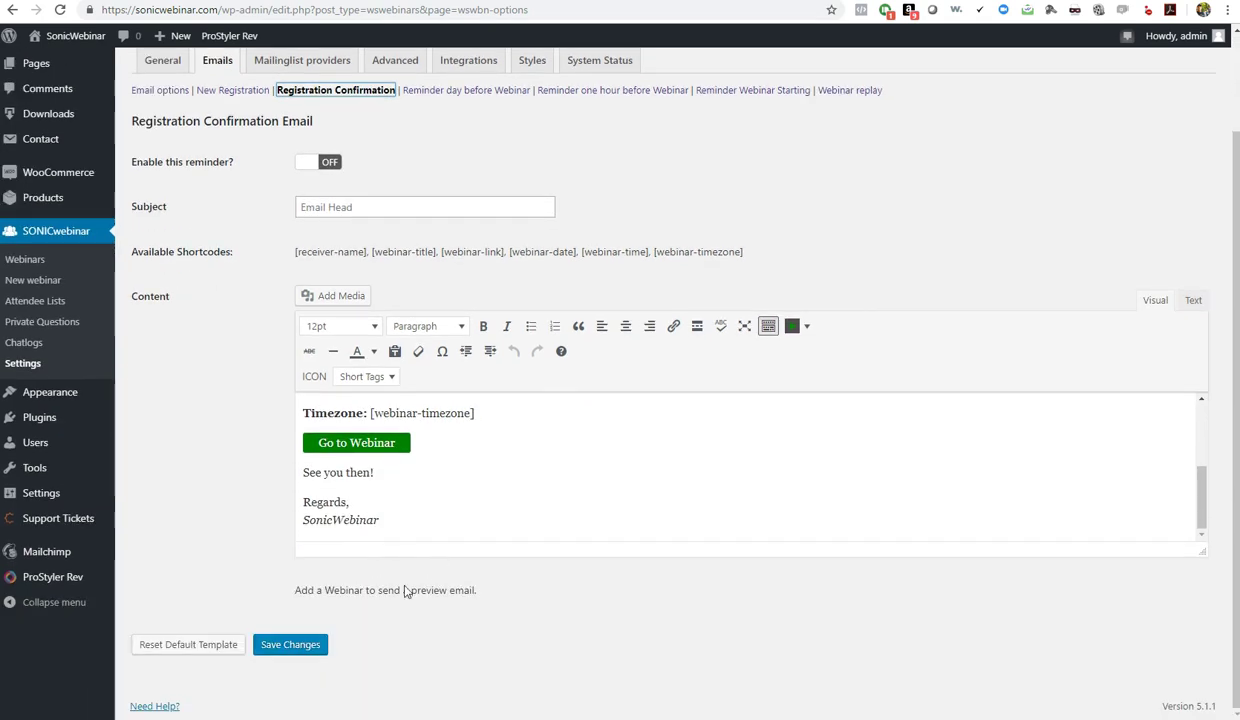
scroll(250, 563, "up", 1)
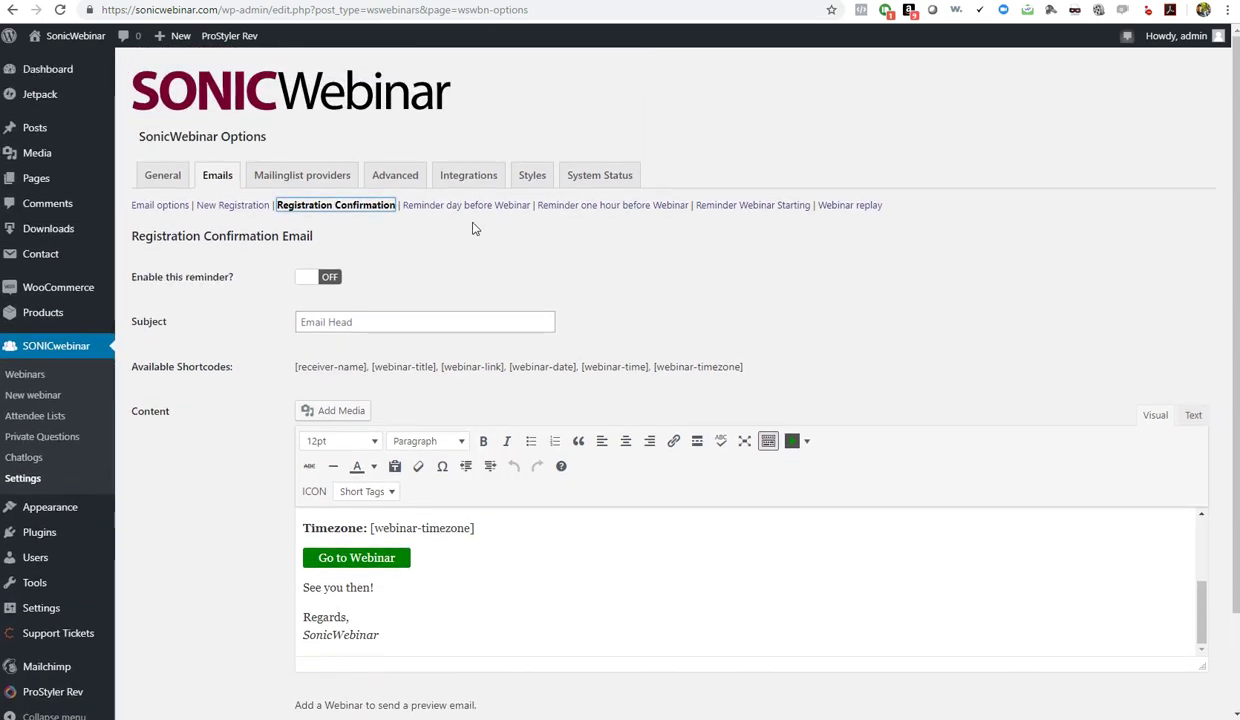
Review the one-day-before and one-hour-before reminder emails
left_click(462, 207)
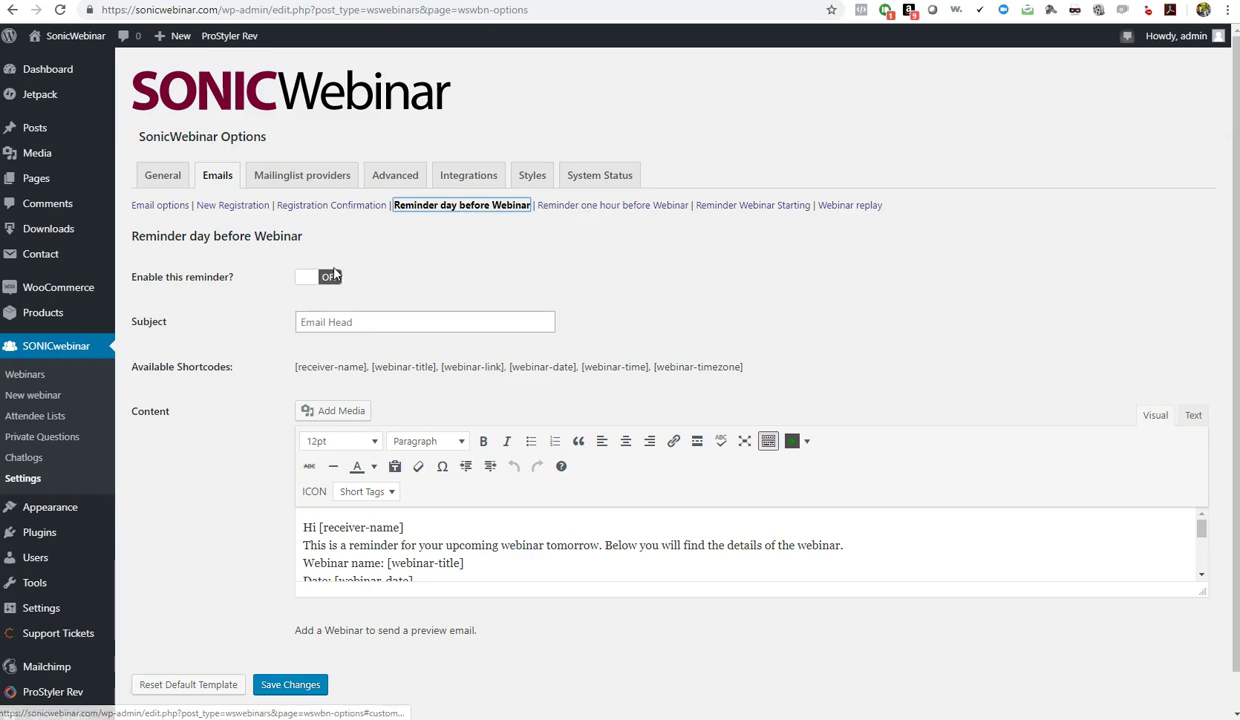
left_click(591, 208)
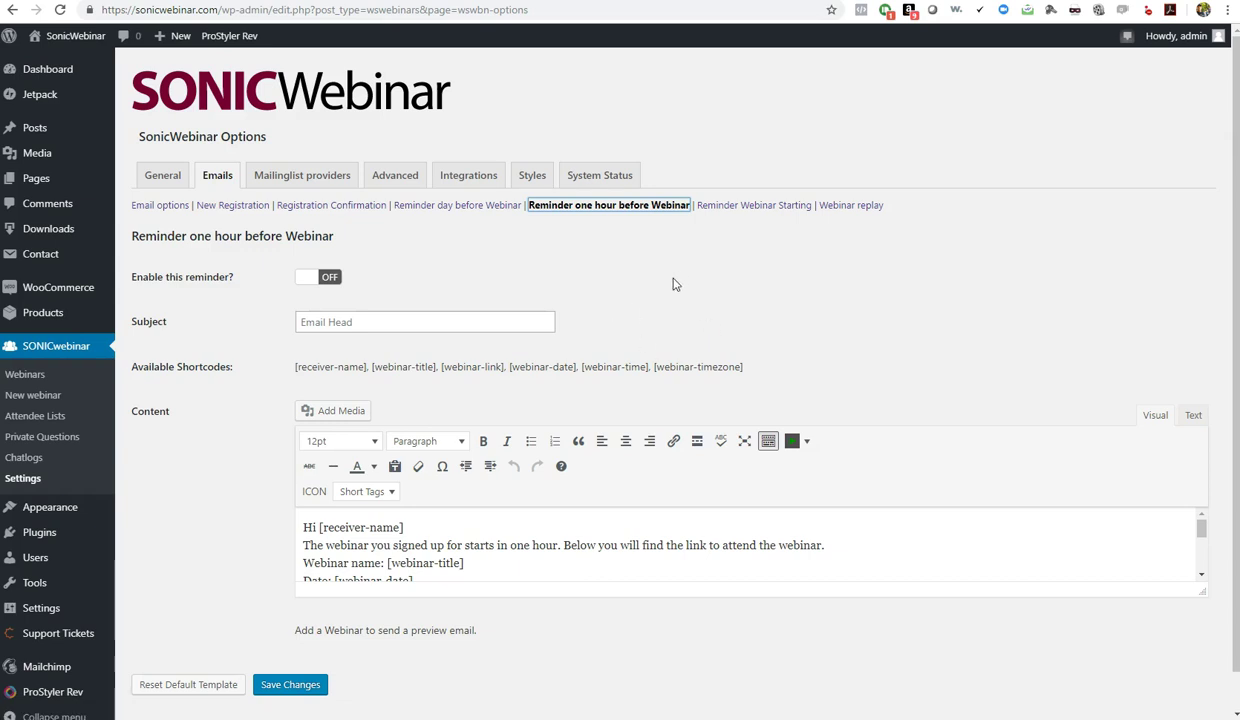
scroll(478, 550, "down", 5)
scroll(469, 528, "up", 2)
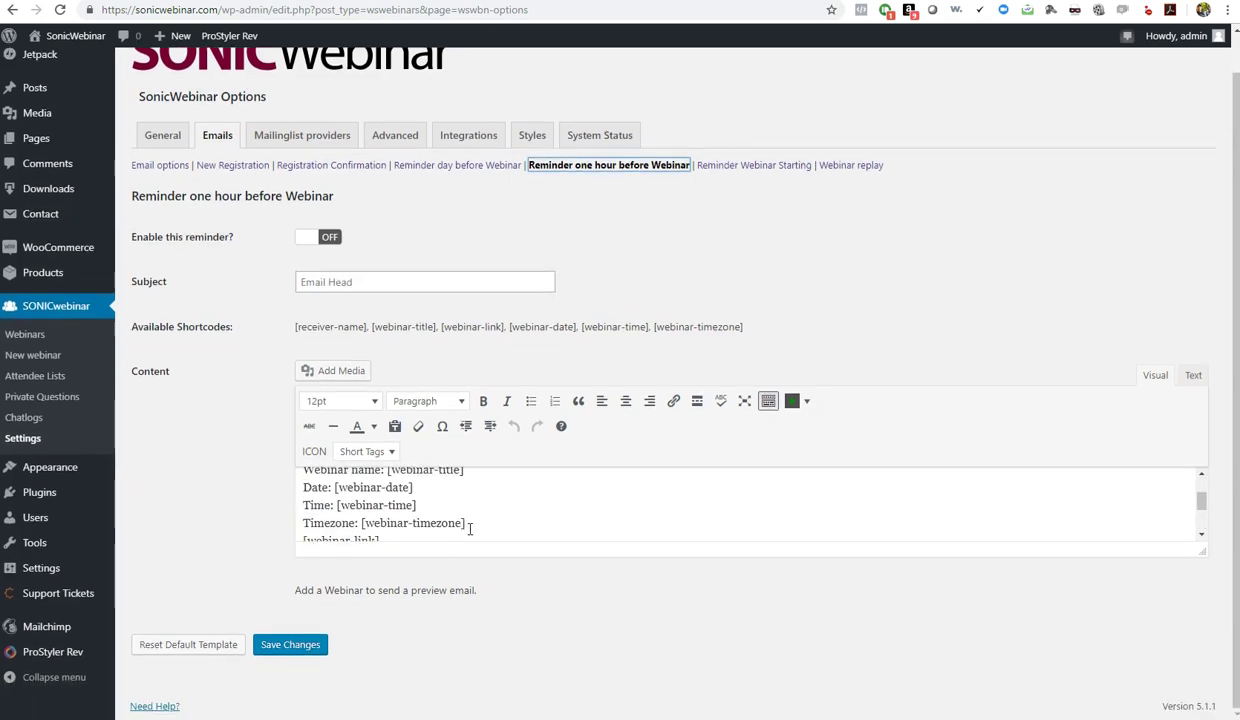
scroll(469, 528, "up", 2)
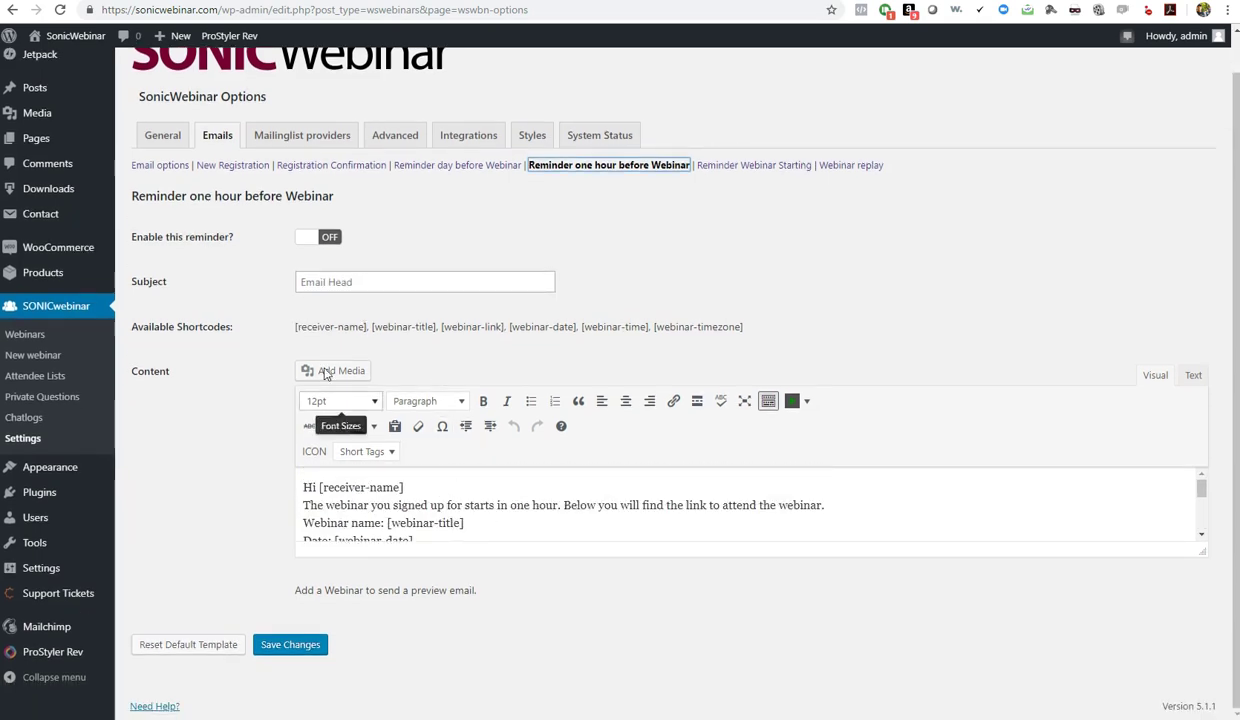
scroll(430, 514, "down", 1)
scroll(435, 517, "down", 2)
scroll(435, 517, "up", 3)
Check the webinar-start and replay emails, then show the mailing list provider API keys
left_click(743, 166)
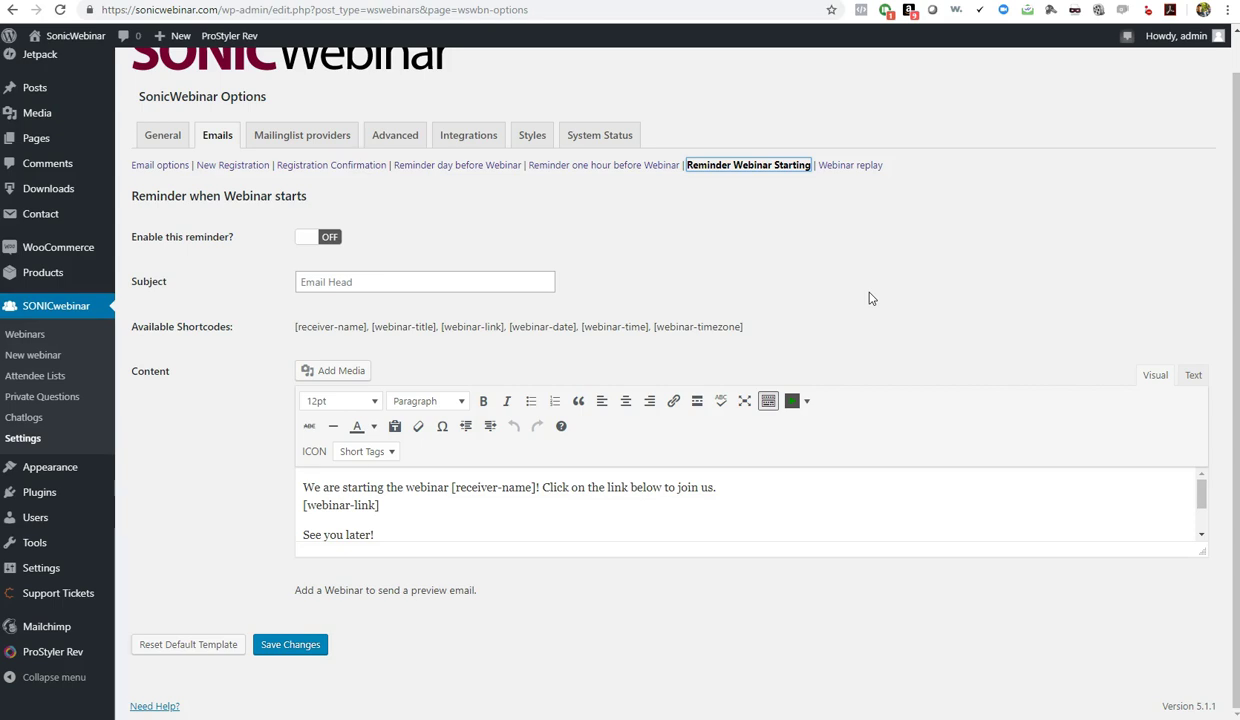
left_click(848, 168)
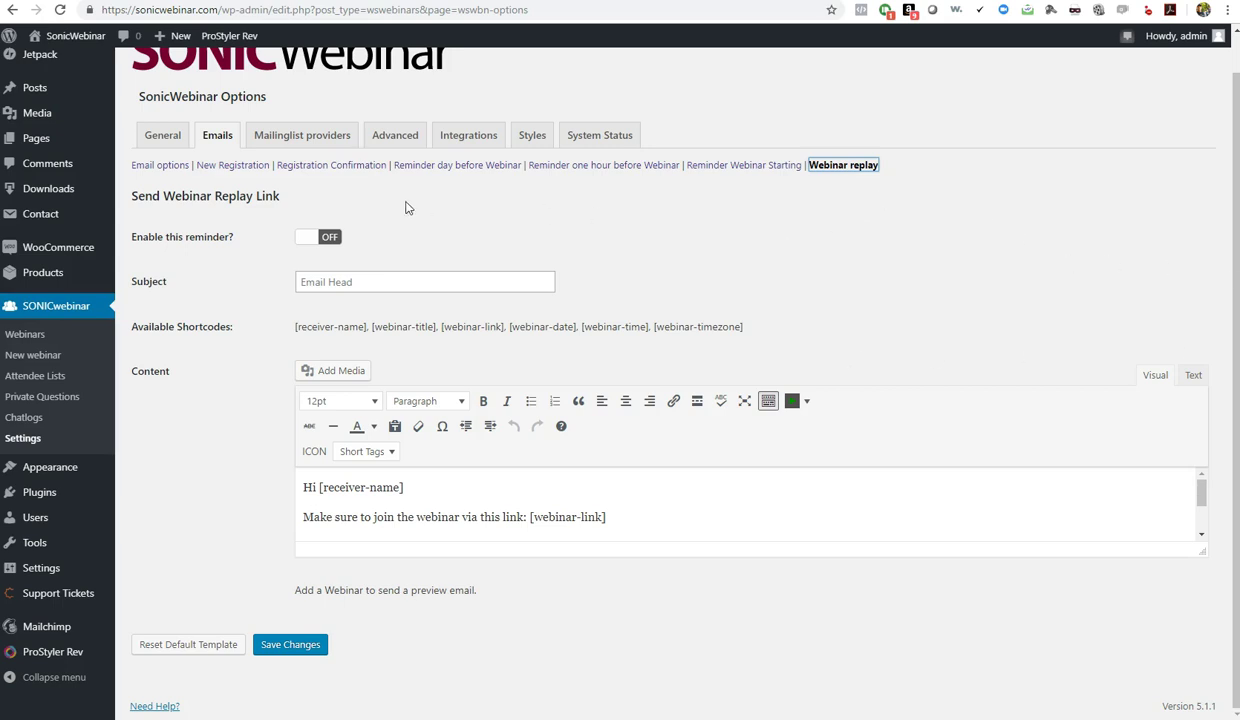
left_click(280, 140)
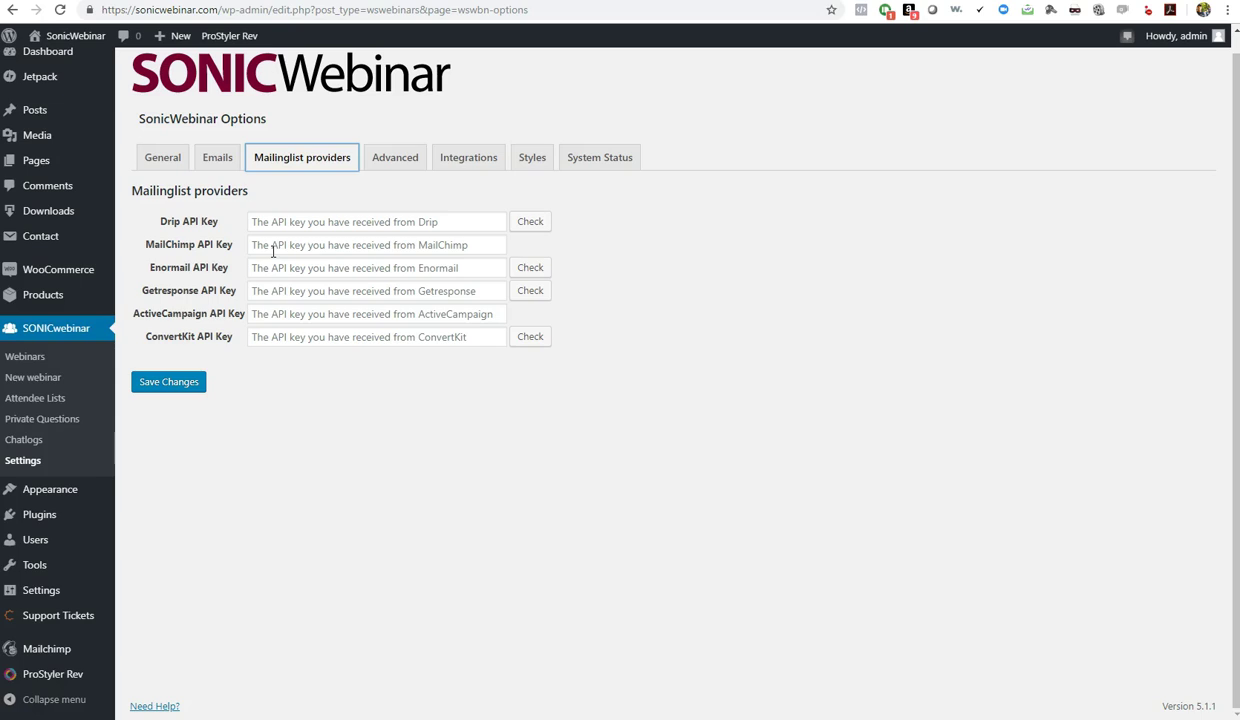
Browse roles and permissions and the Zapier webhook integrations, ending on Styling Settings
left_click(400, 161)
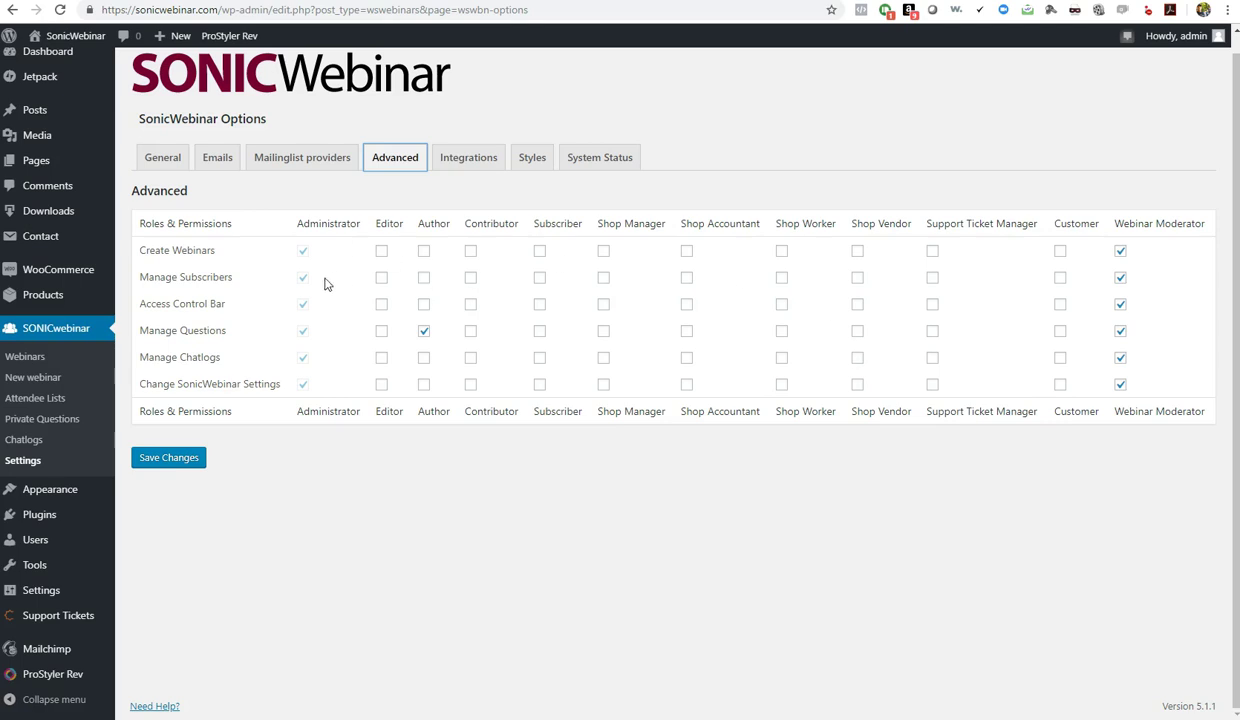
left_click(463, 168)
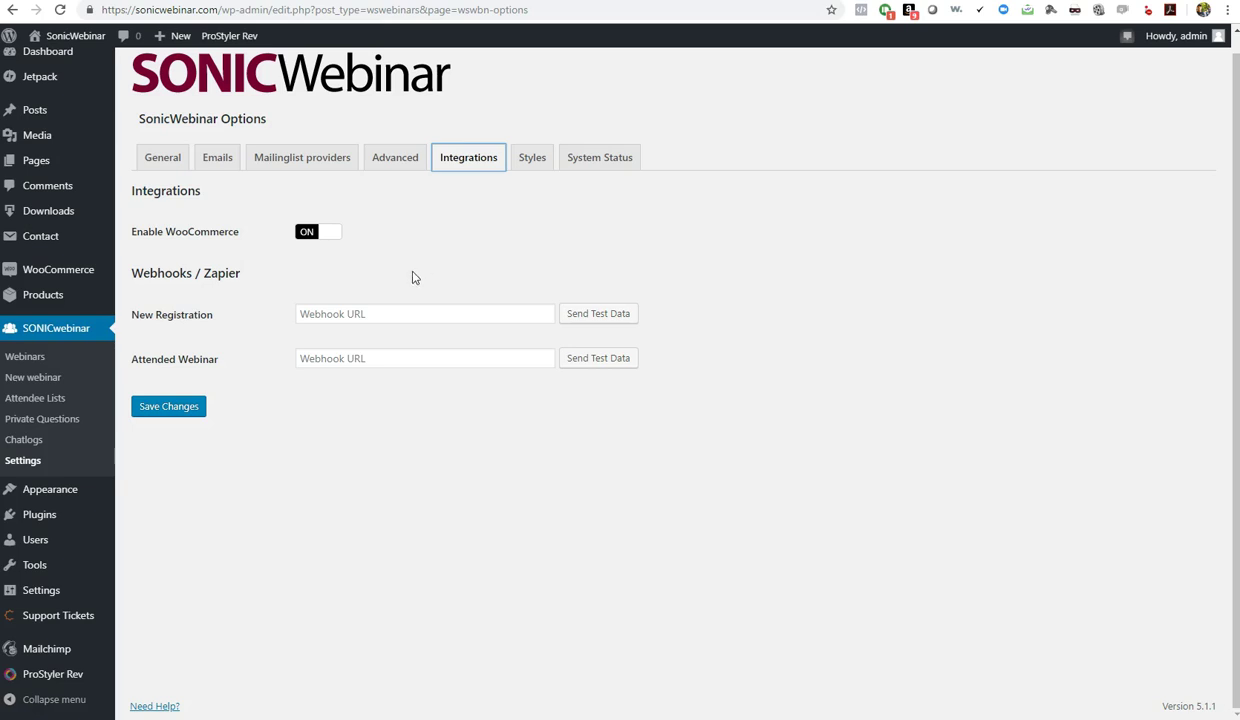
left_click(137, 275)
left_click_drag(137, 275, 243, 278)
left_click(243, 278)
left_click_drag(205, 322, 130, 332)
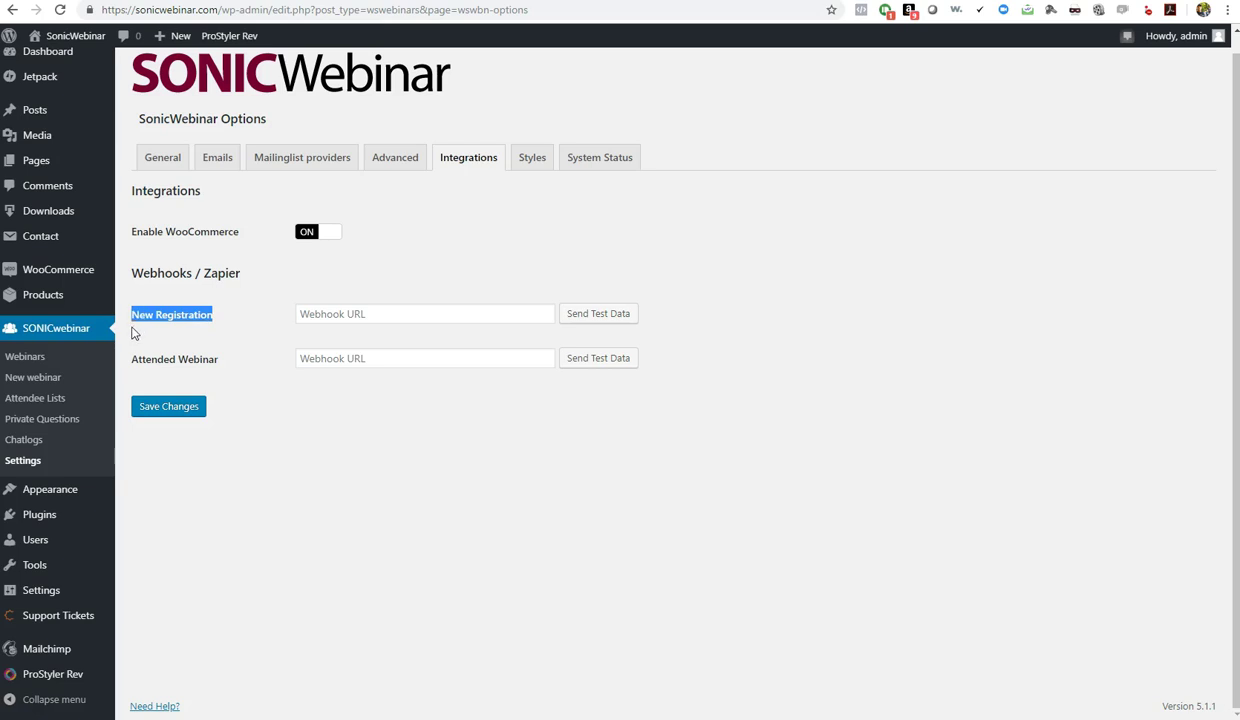
left_click(224, 320)
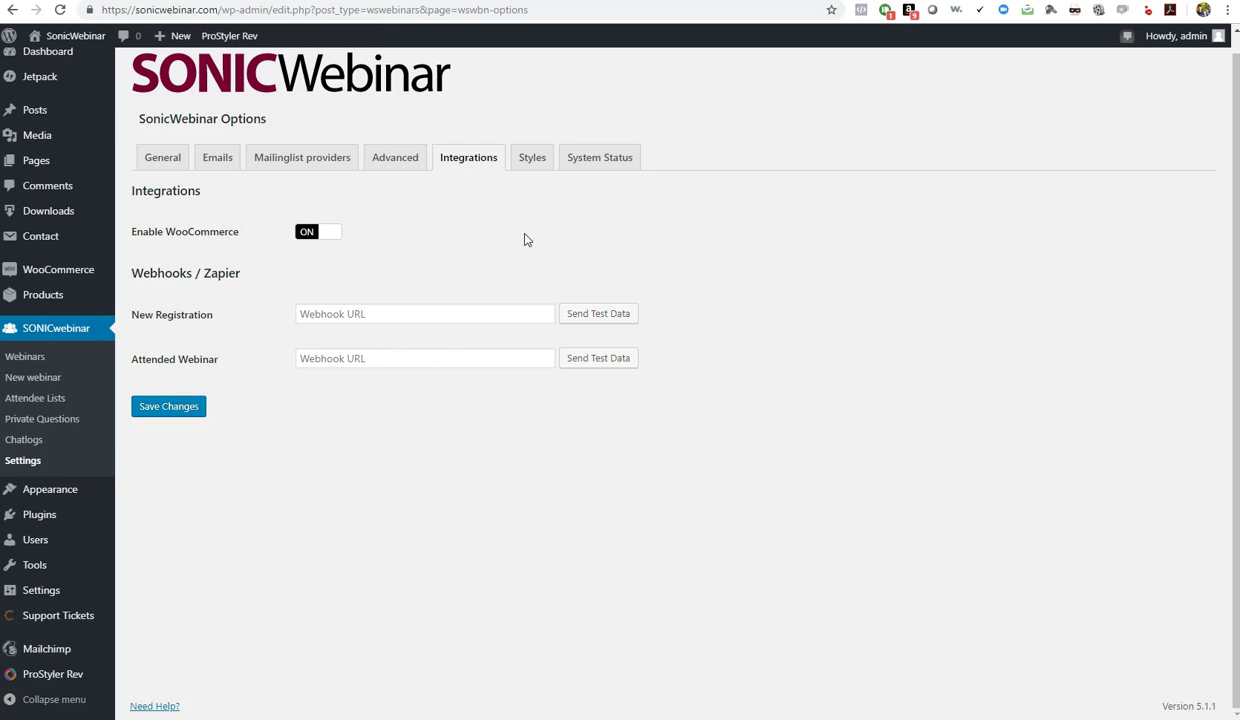
left_click(530, 160)
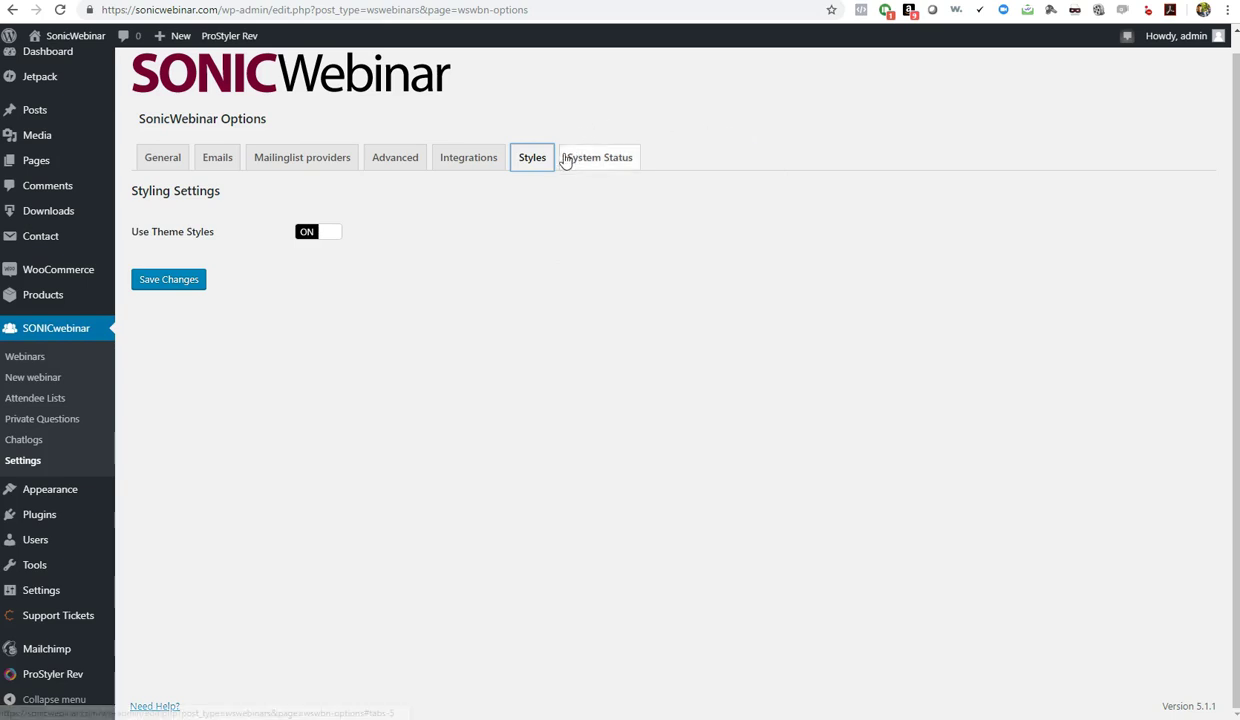
On the System Status page, generate the system report for support
left_click(592, 160)
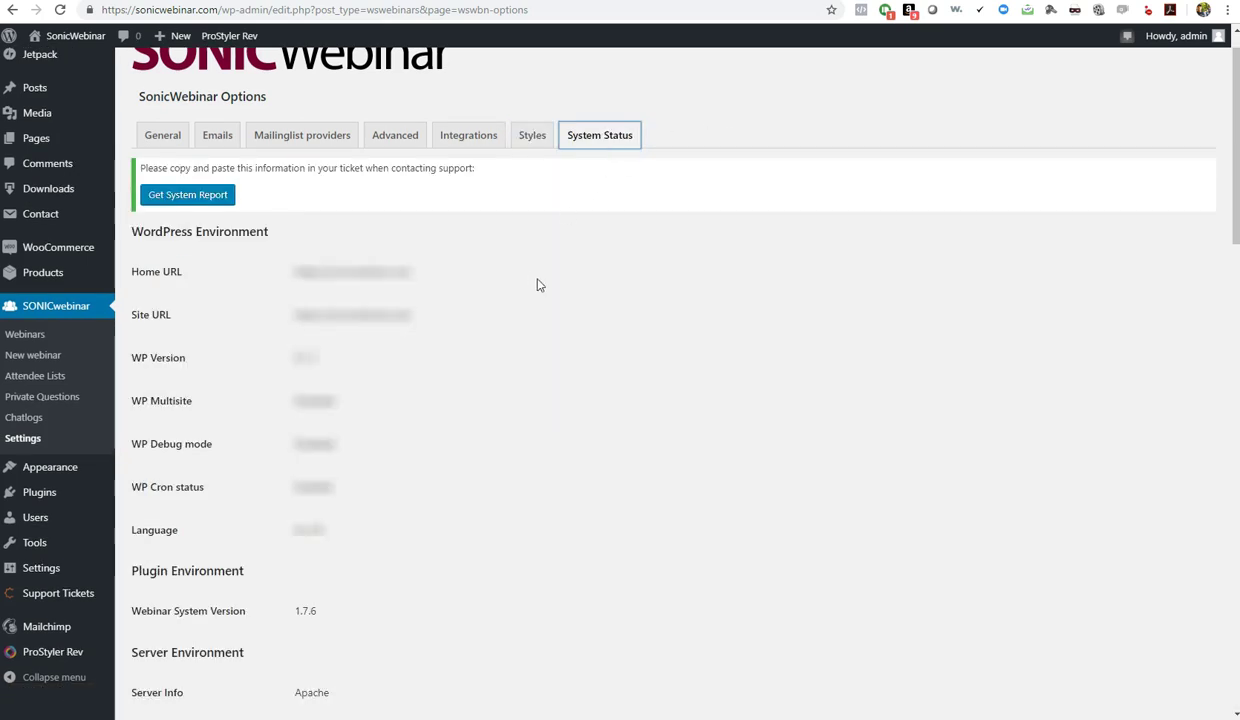
left_click(208, 197)
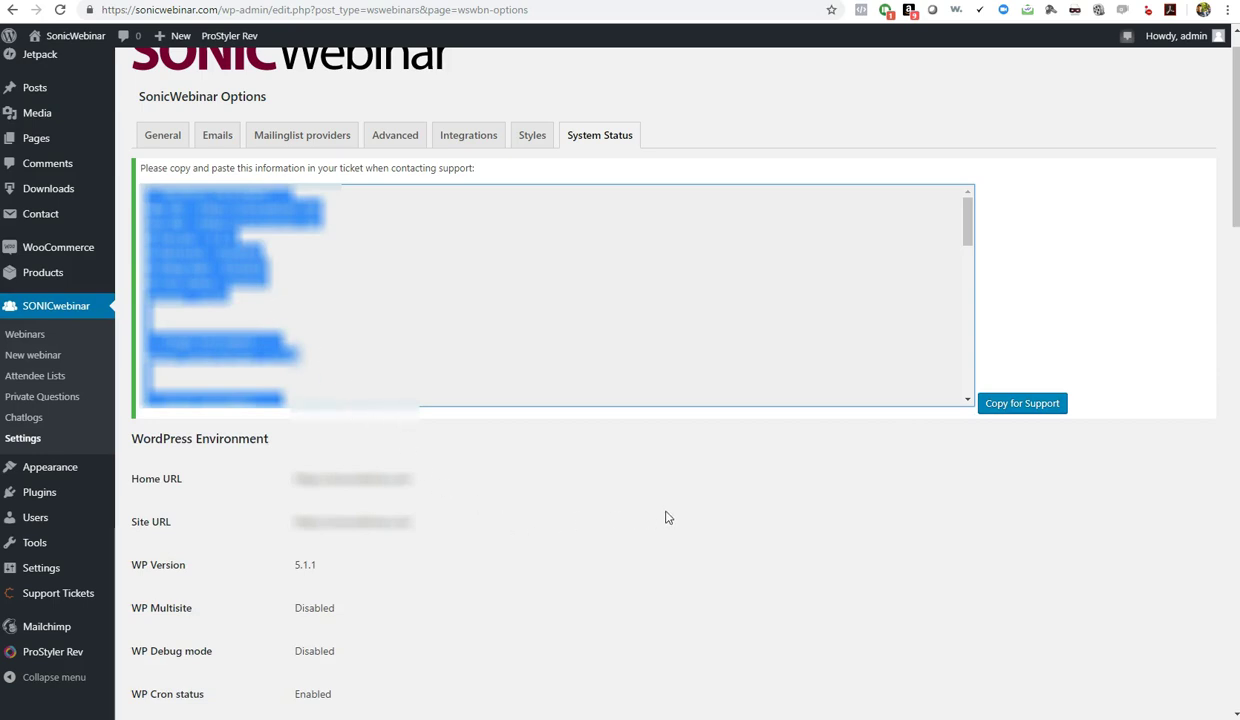
left_click(606, 400)
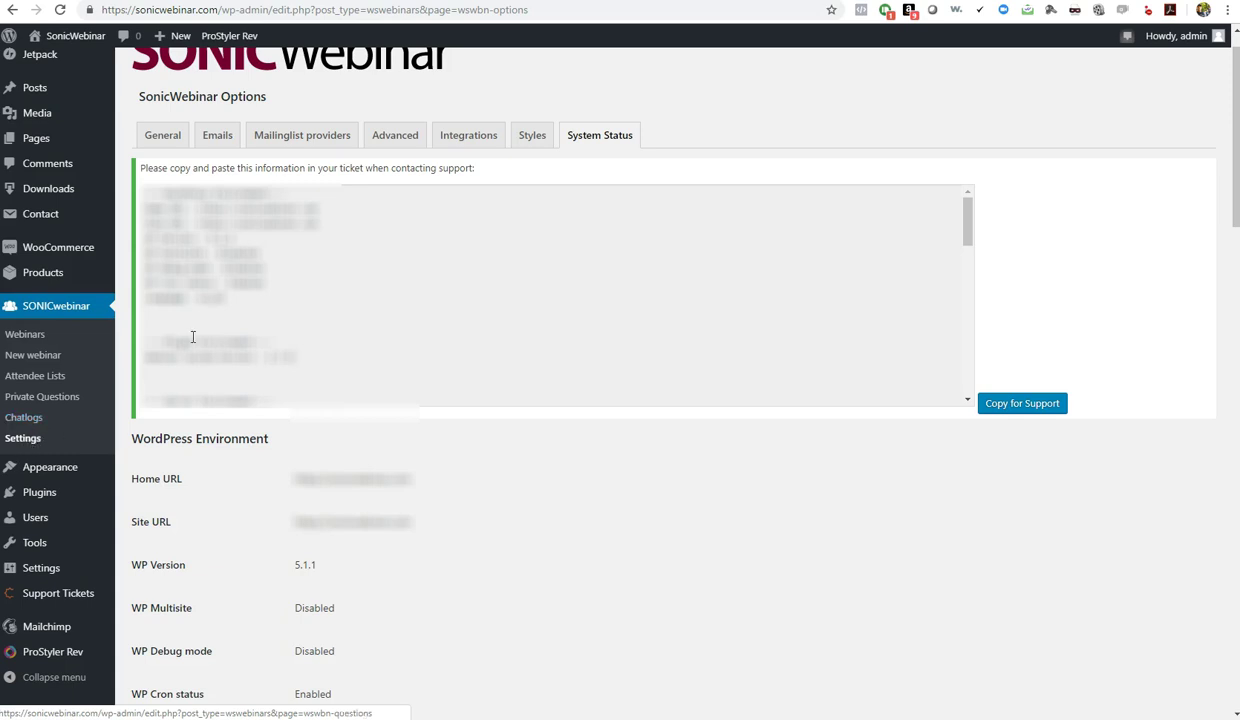
left_click(28, 337)
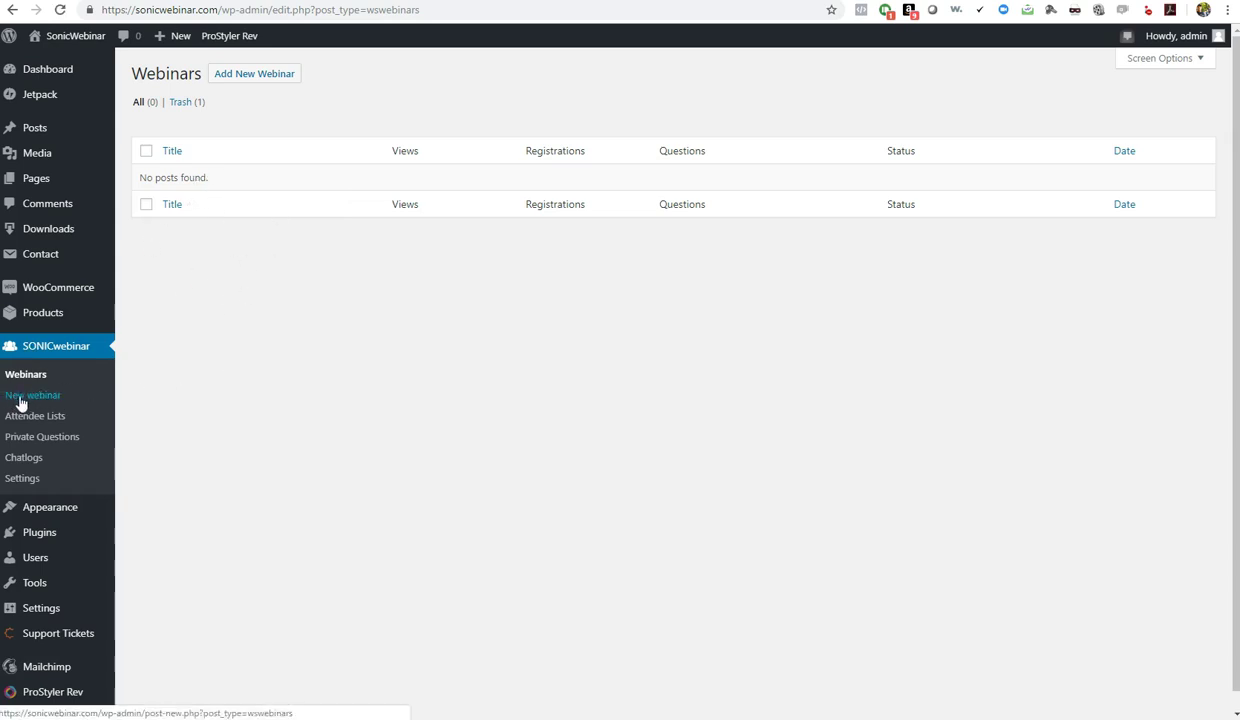
left_click(255, 79)
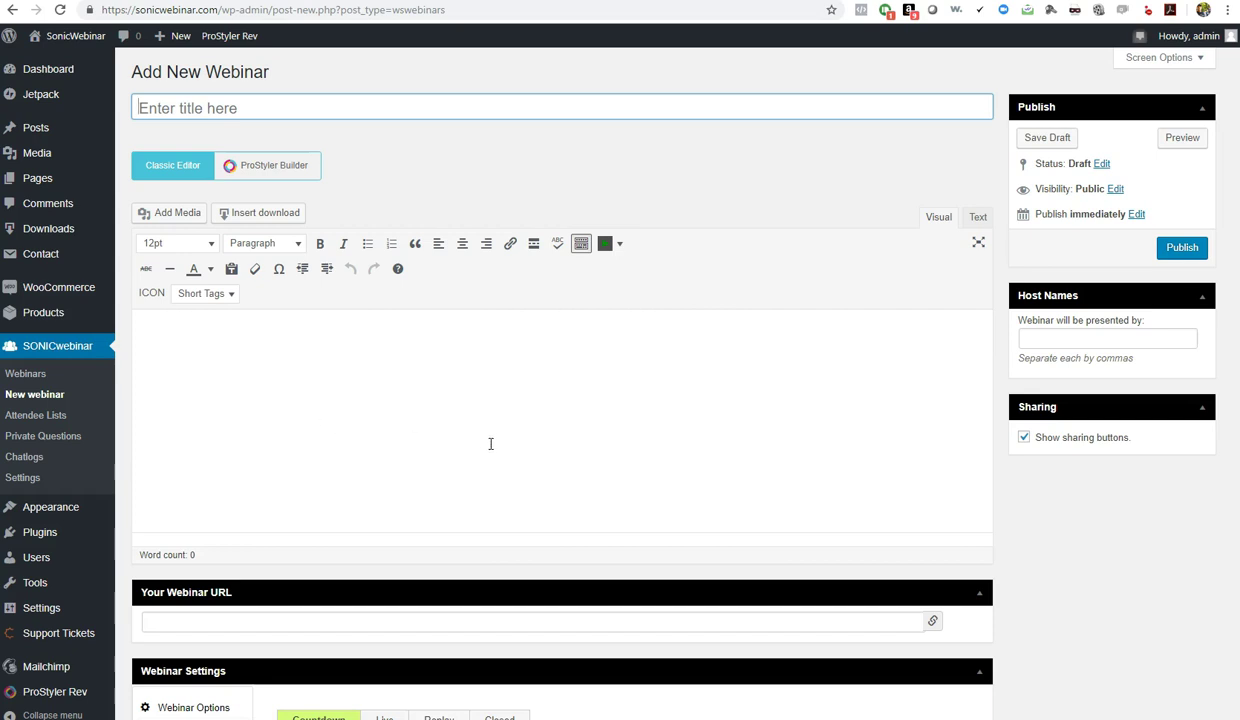
scroll(710, 580, "down", 5)
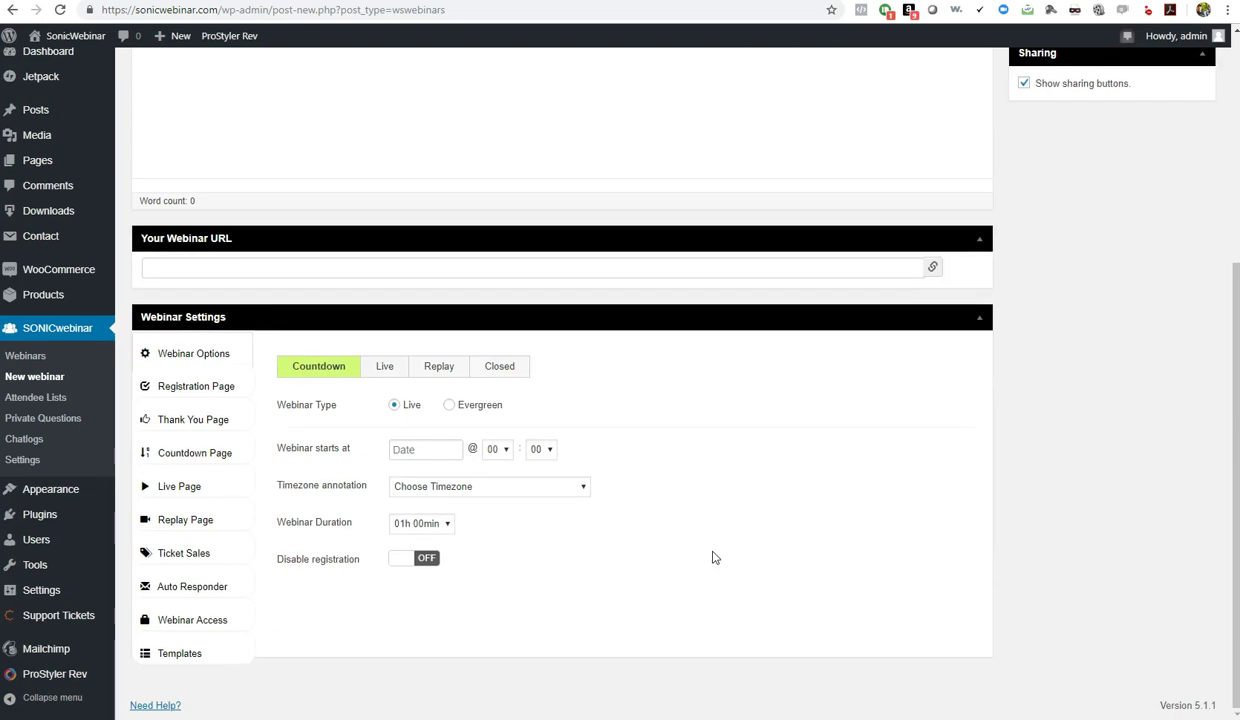
scroll(711, 560, "up", 5)
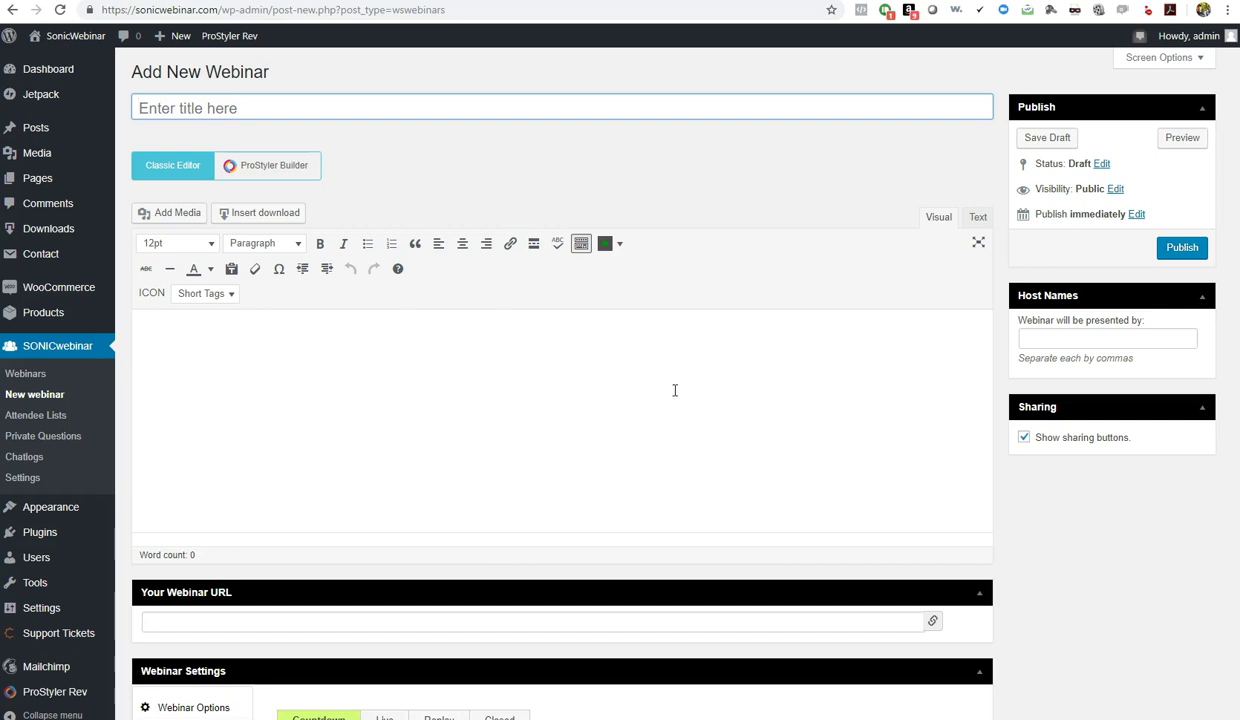
left_click(1103, 607)
scroll(1103, 607, "down", 4)
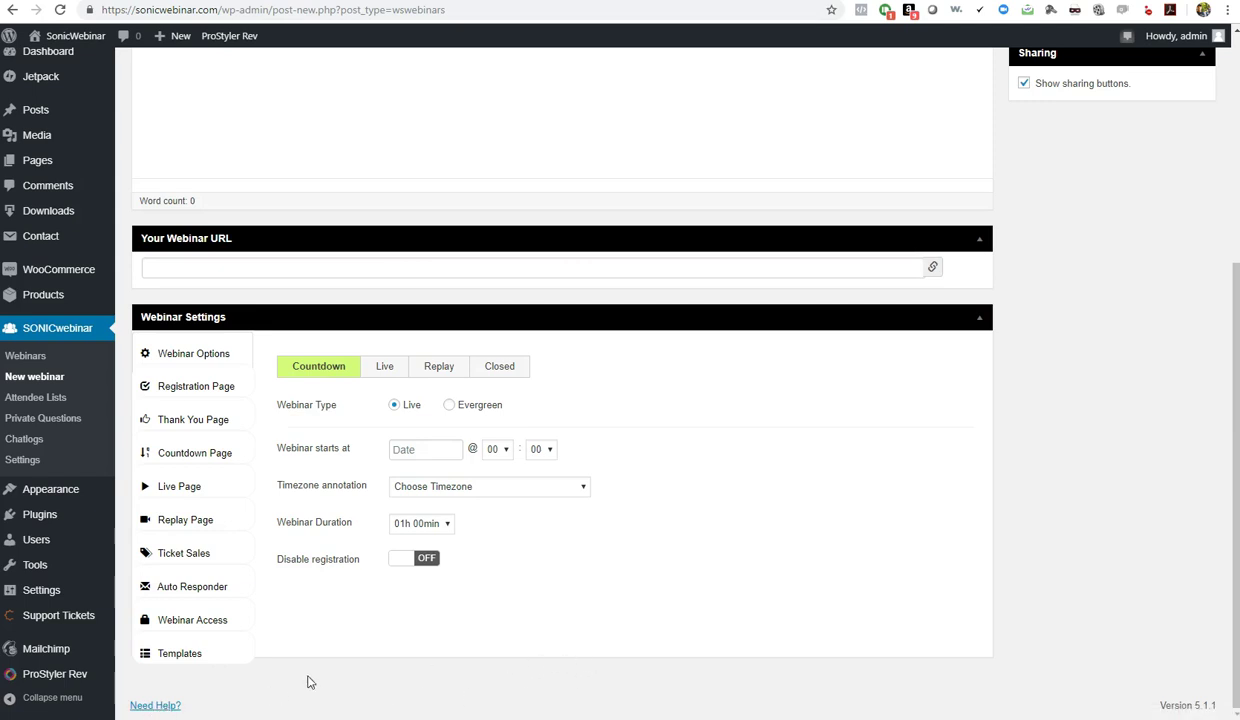
scroll(783, 606, "up", 4)
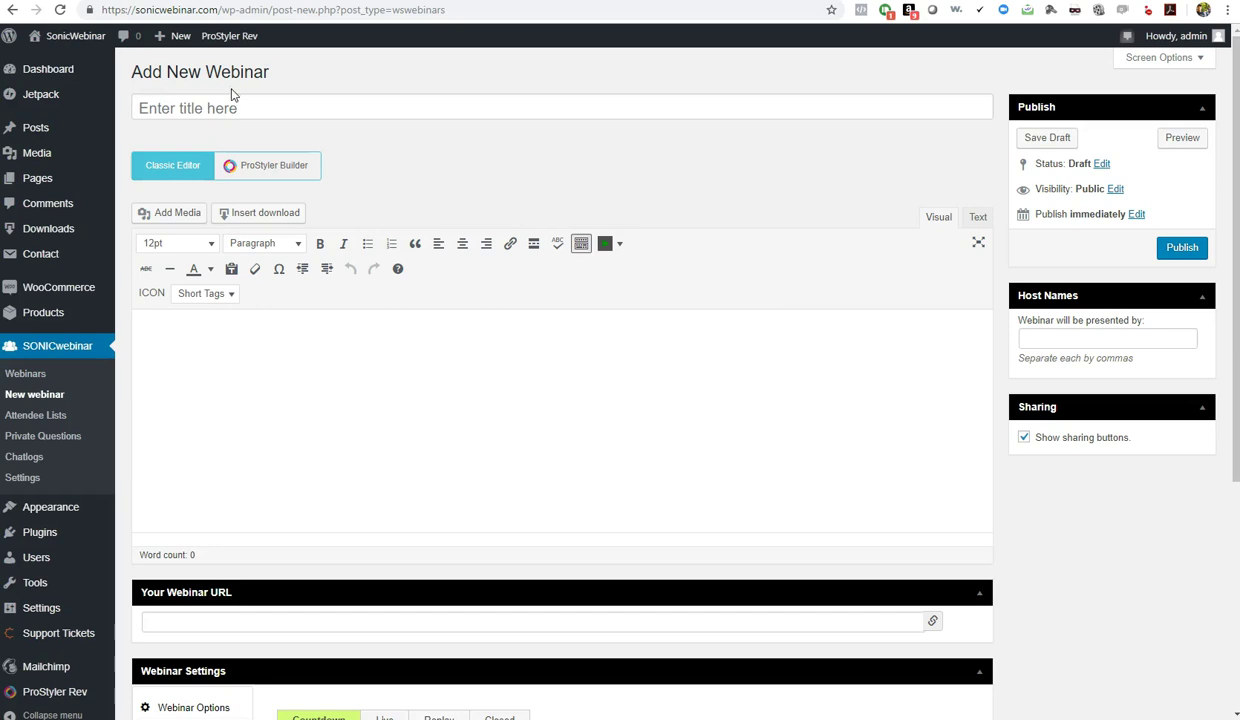
left_click(271, 106)
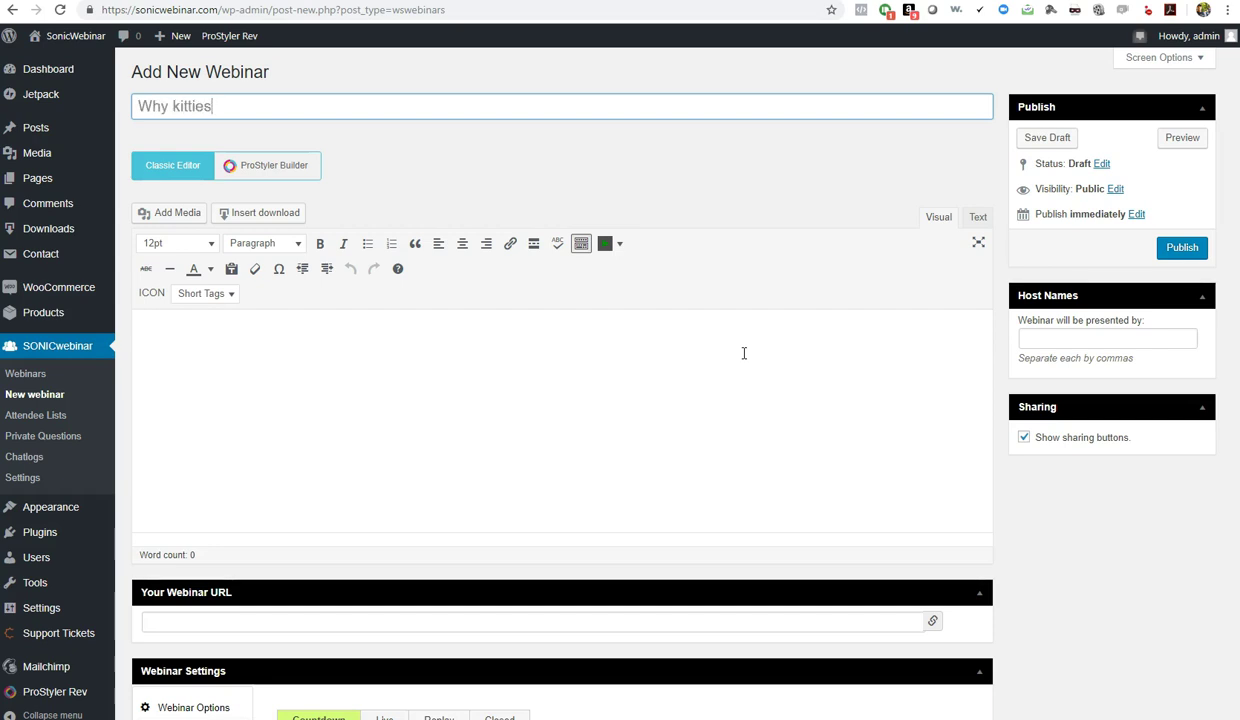
Finish the webinar title so it reads 'Why kitties lay on their back'
type("on their back")
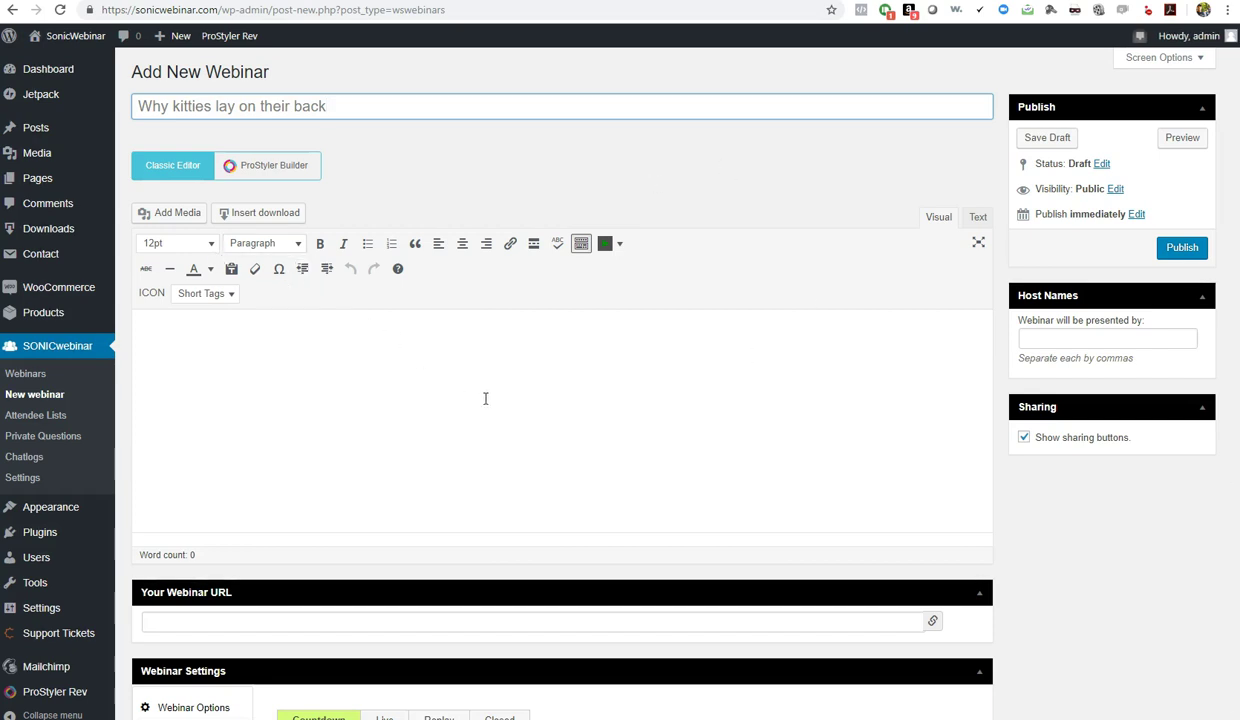
left_click(268, 374)
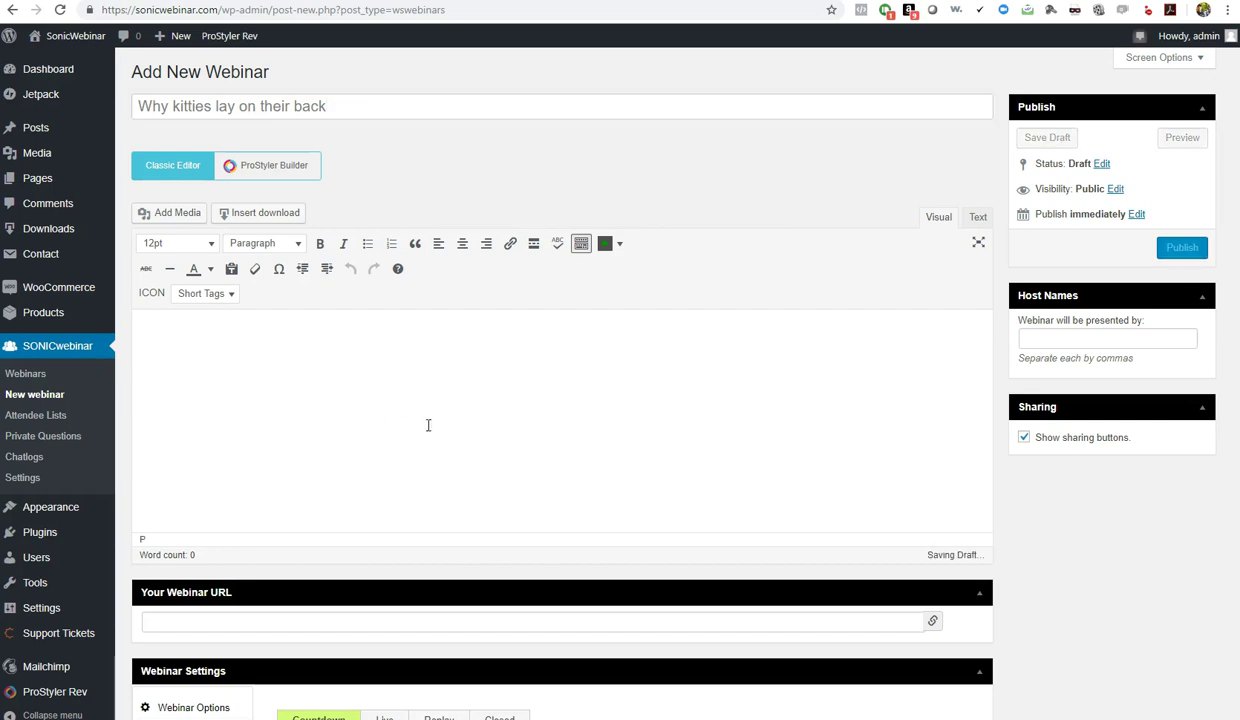
Add the description 'This is the reason why kittens lay on their back' and autofill the host name
type("This is the reas")
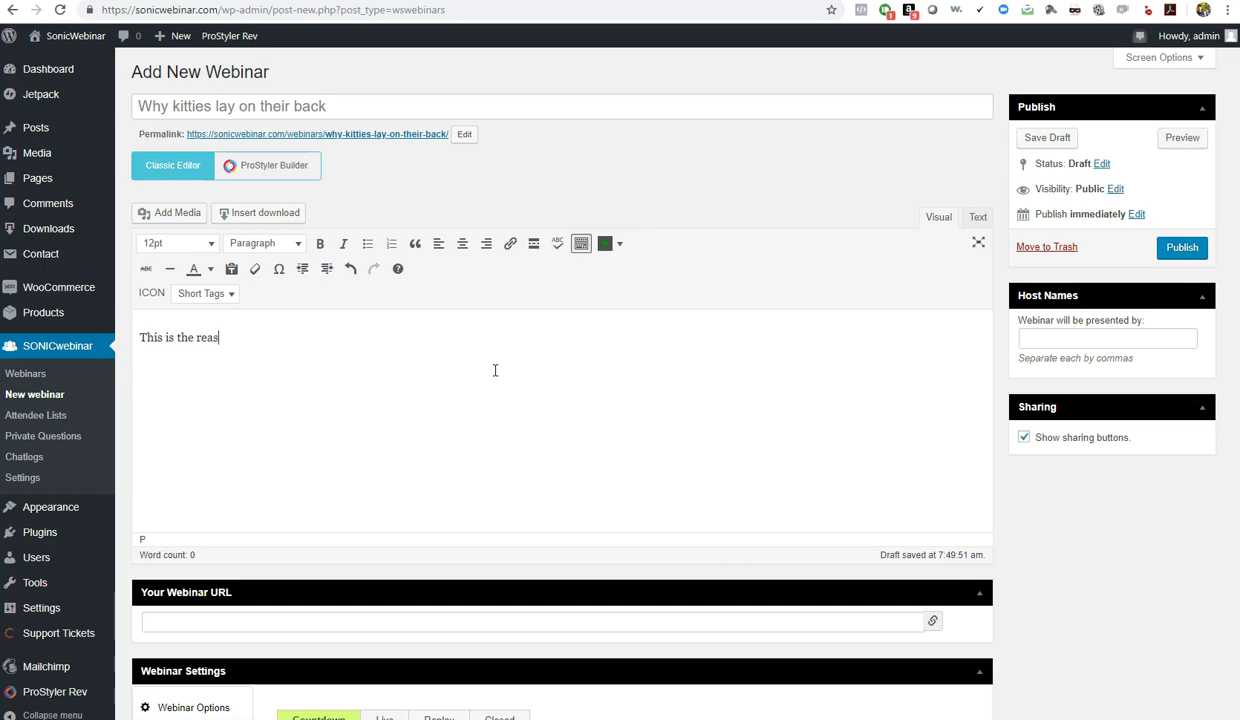
type("on why kittens lay on their back when they see you.")
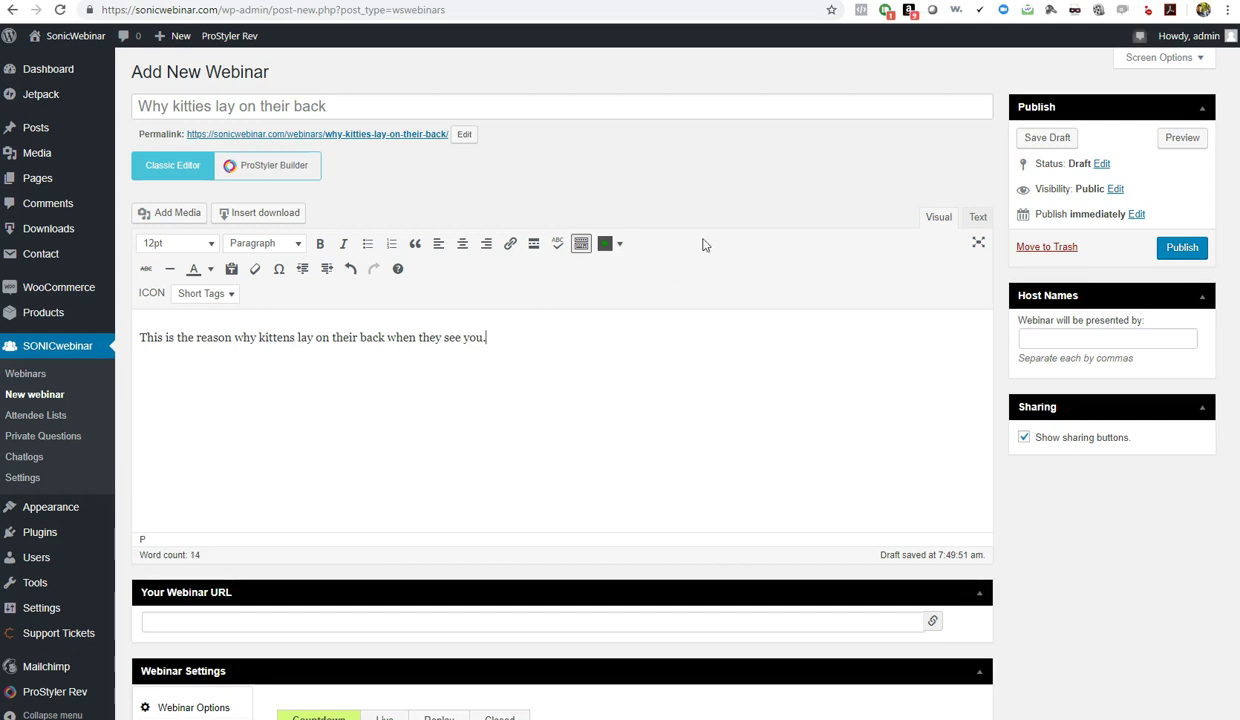
scroll(1002, 509, "down", 3)
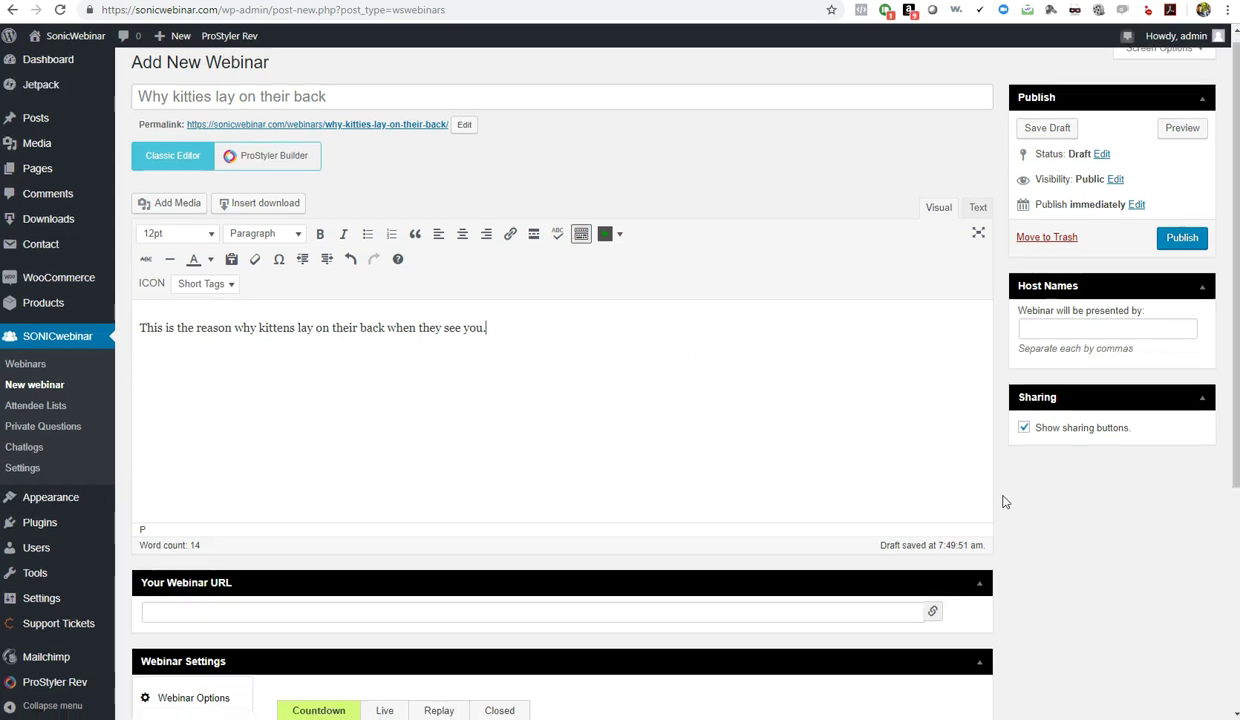
scroll(1132, 412, "up", 2)
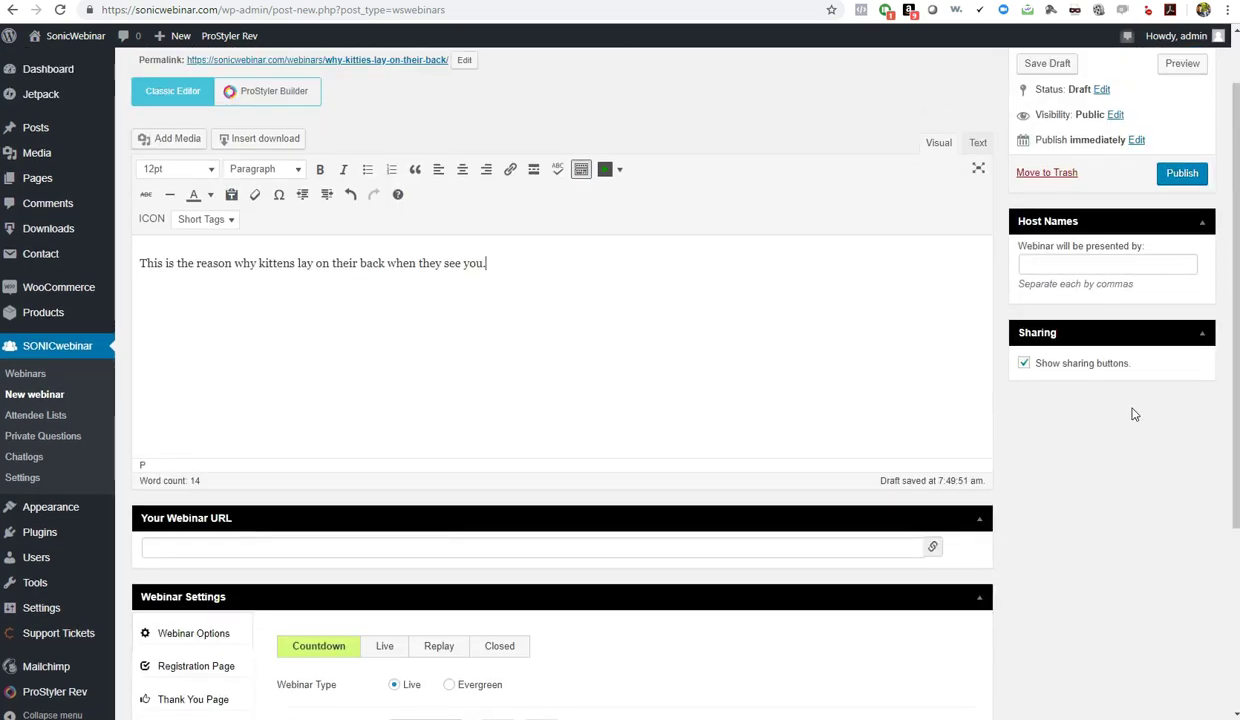
left_click(1054, 264)
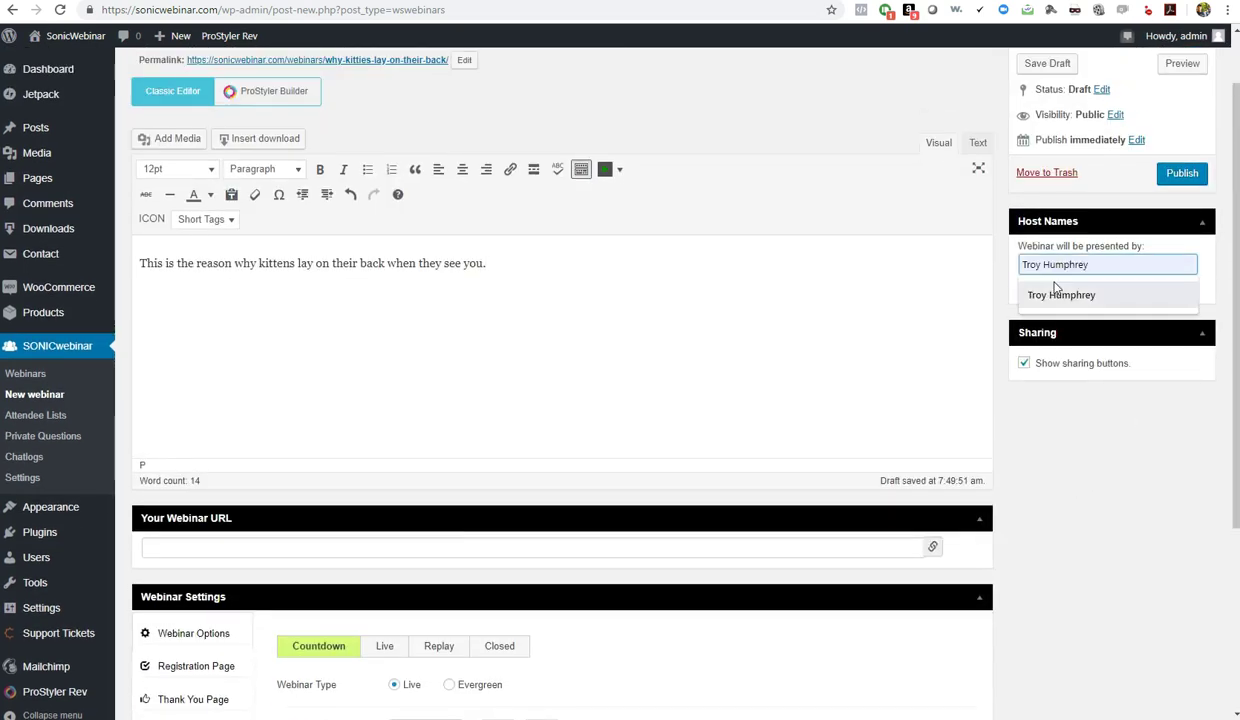
left_click(1052, 295)
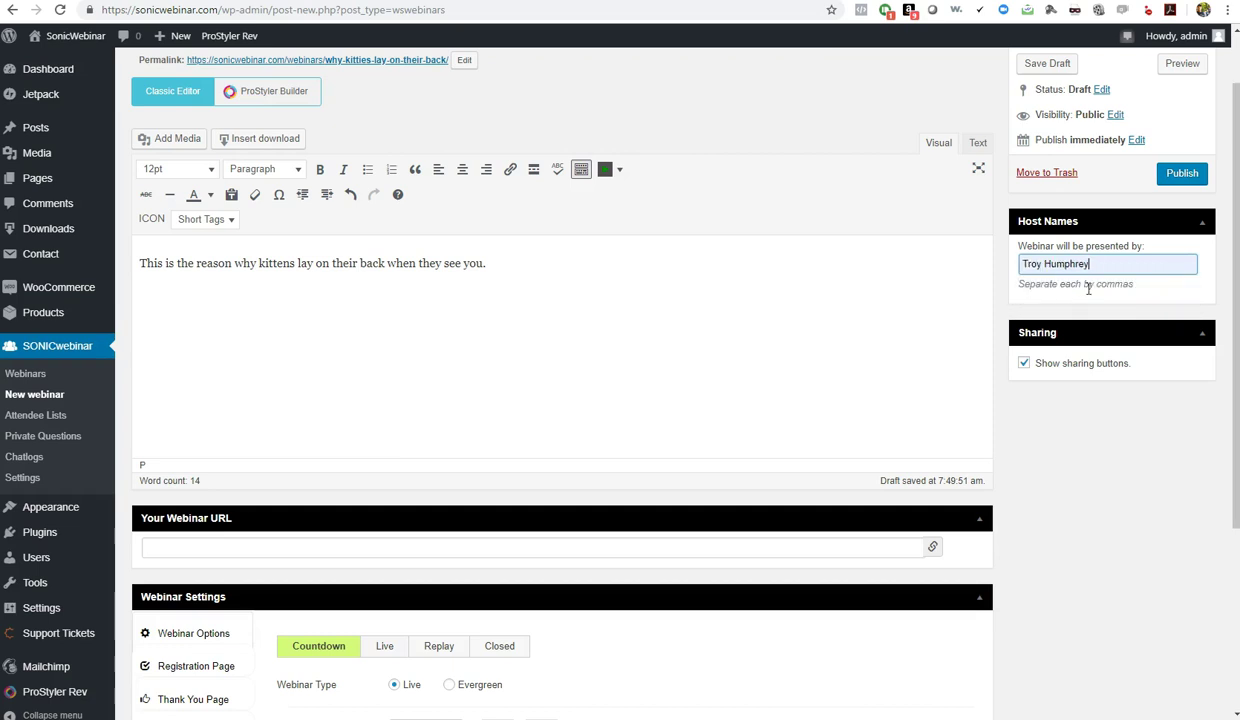
Drag the Your Webinar URL box below the Webinar Settings panel
left_click(1042, 418)
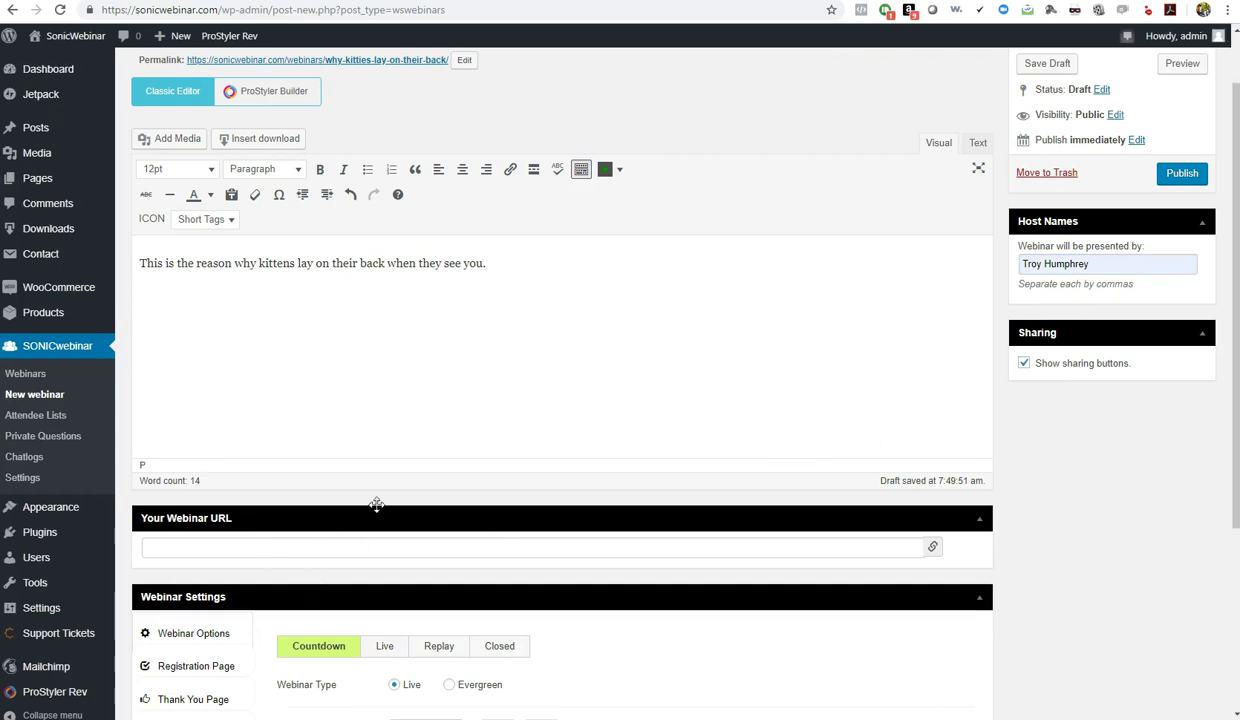
scroll(1110, 580, "down", 3)
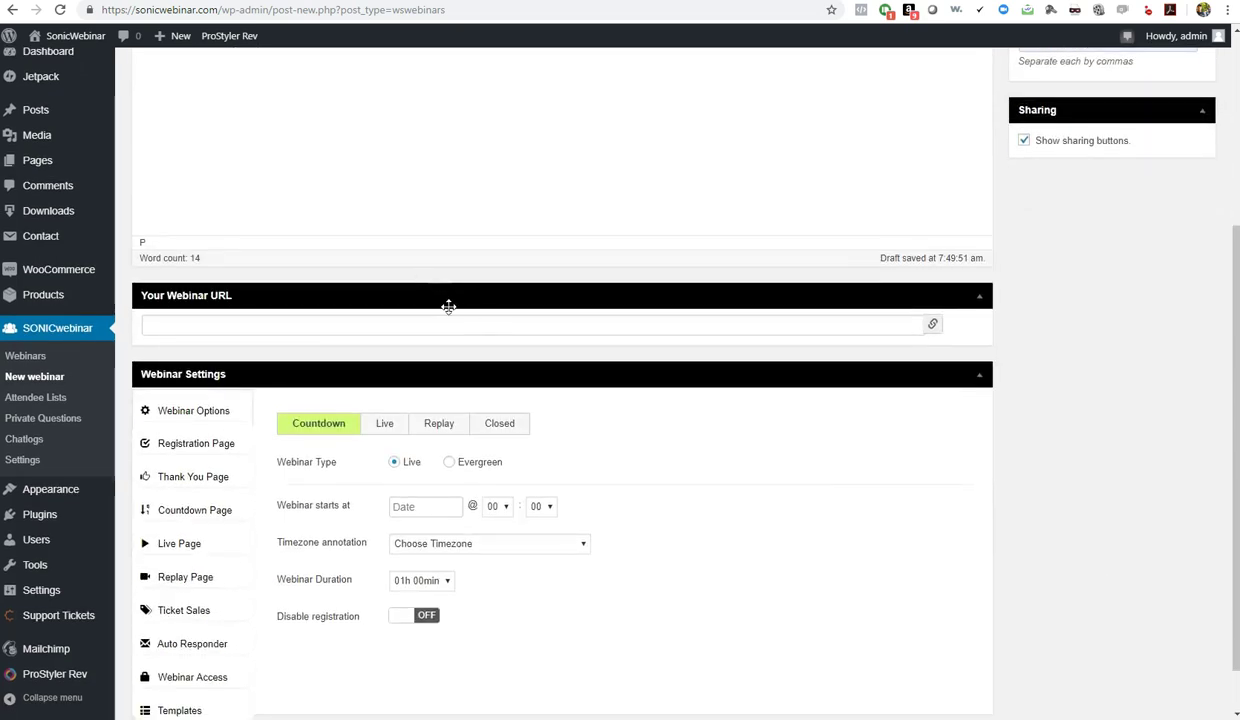
left_click_drag(437, 297, 540, 651)
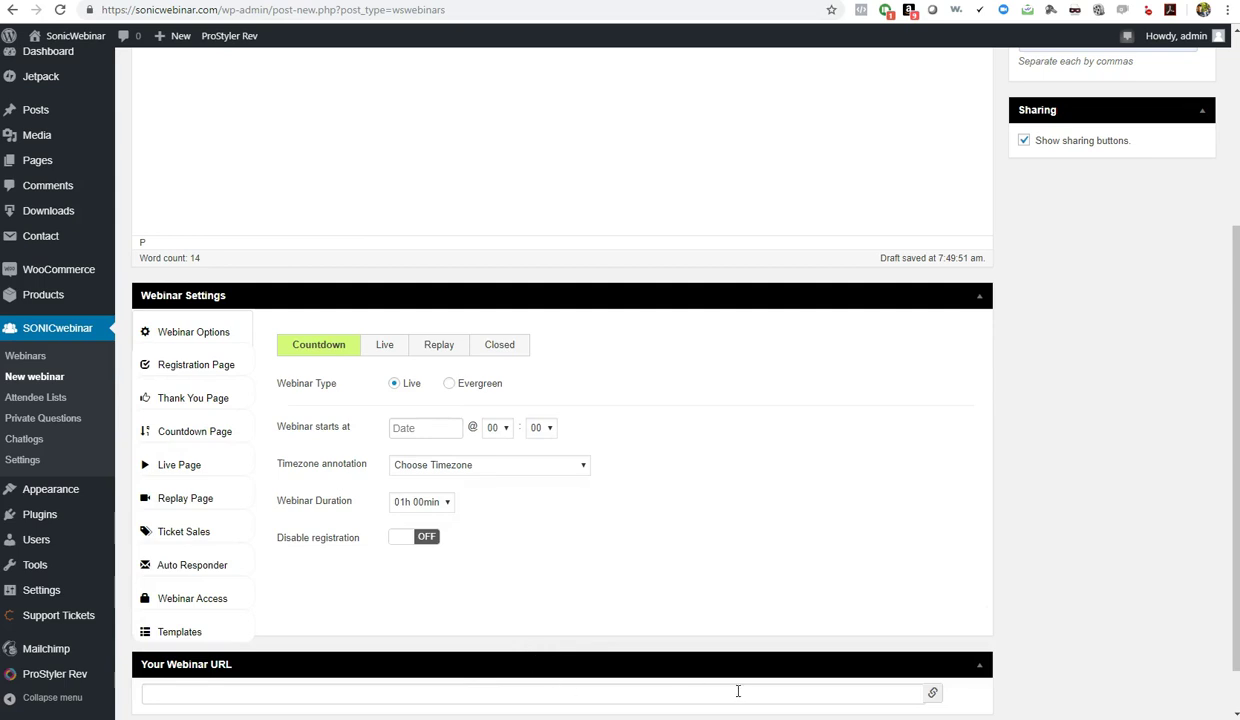
scroll(630, 641, "down", 1)
scroll(618, 640, "up", 5)
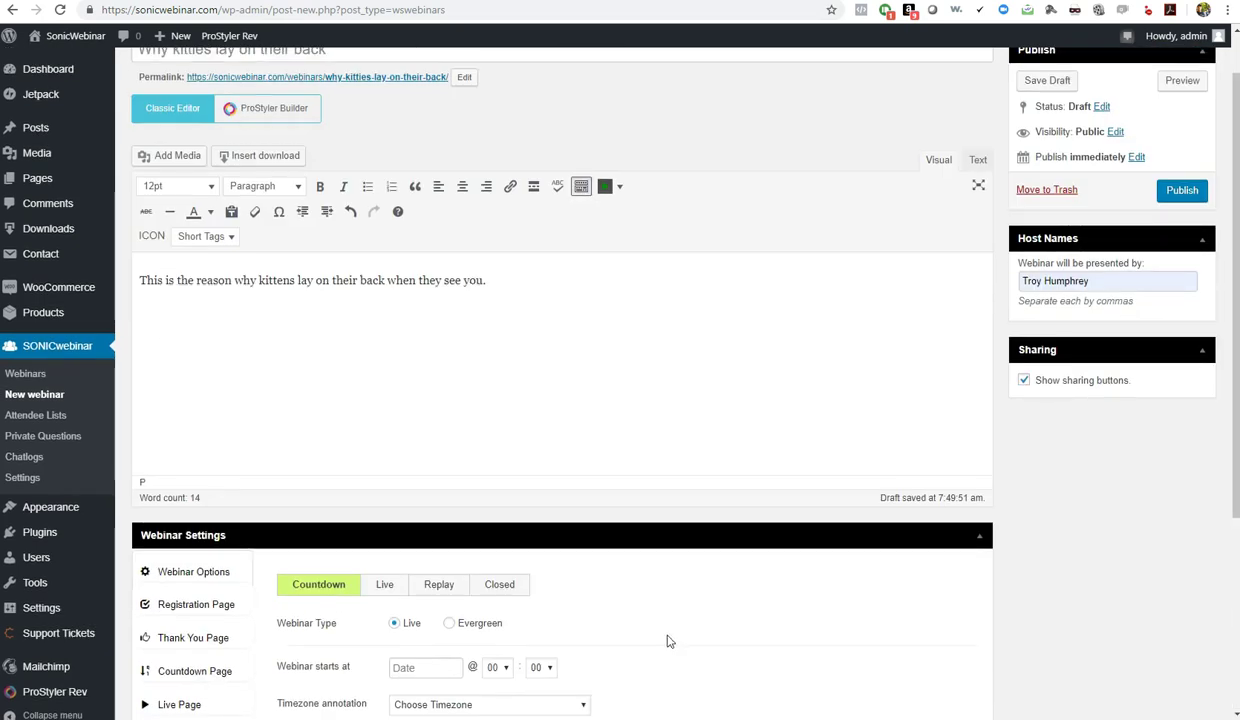
scroll(667, 639, "down", 4)
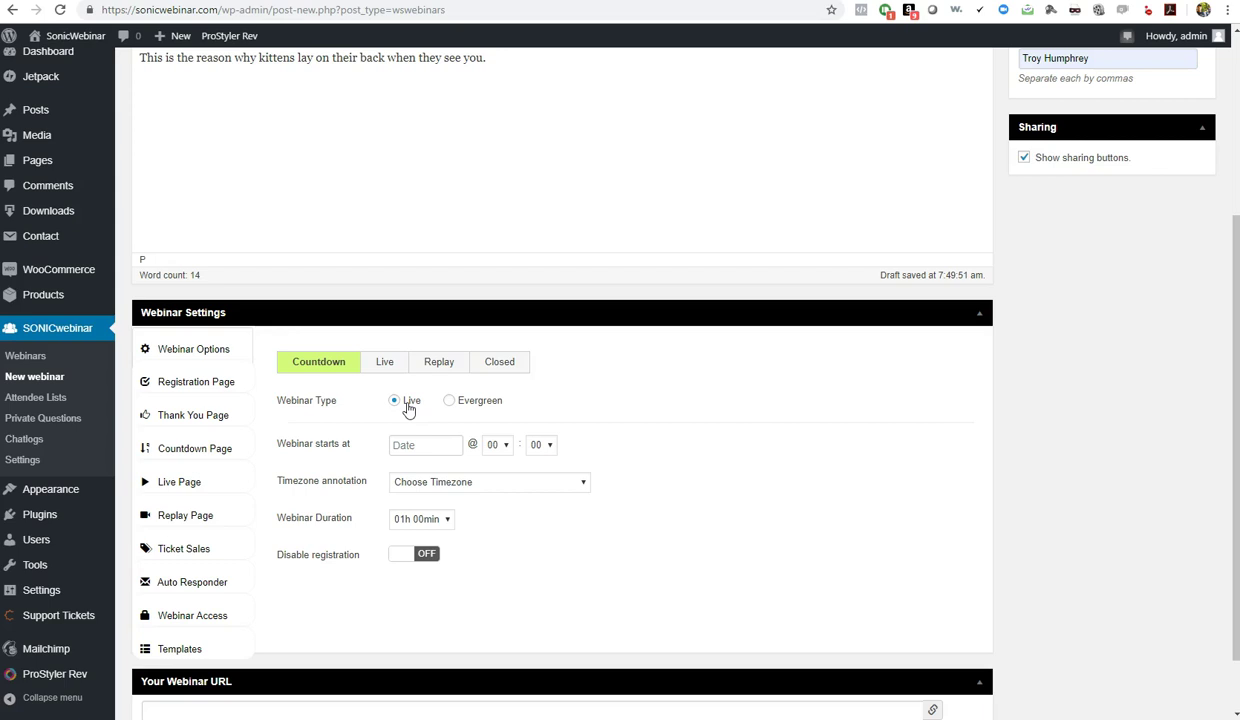
Choose Evergreen, preview the Recurring start times, then set occurrence to Just in time
left_click(477, 405)
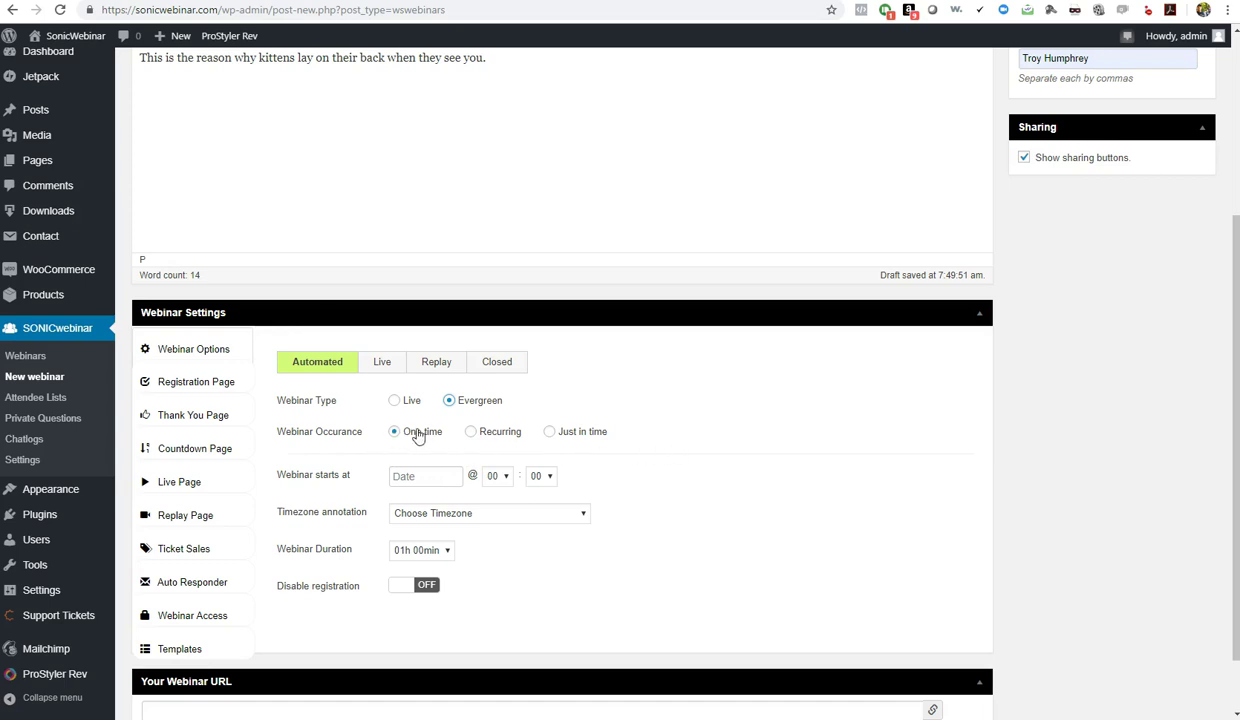
left_click(506, 435)
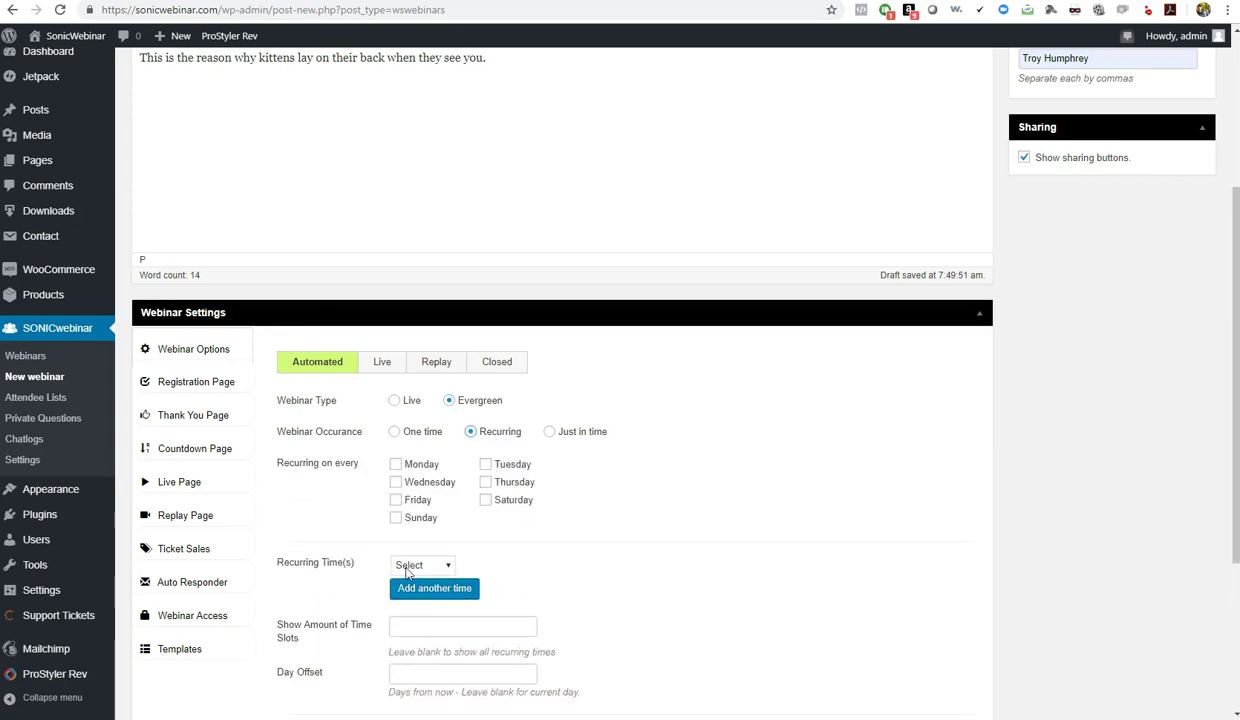
left_click(413, 566)
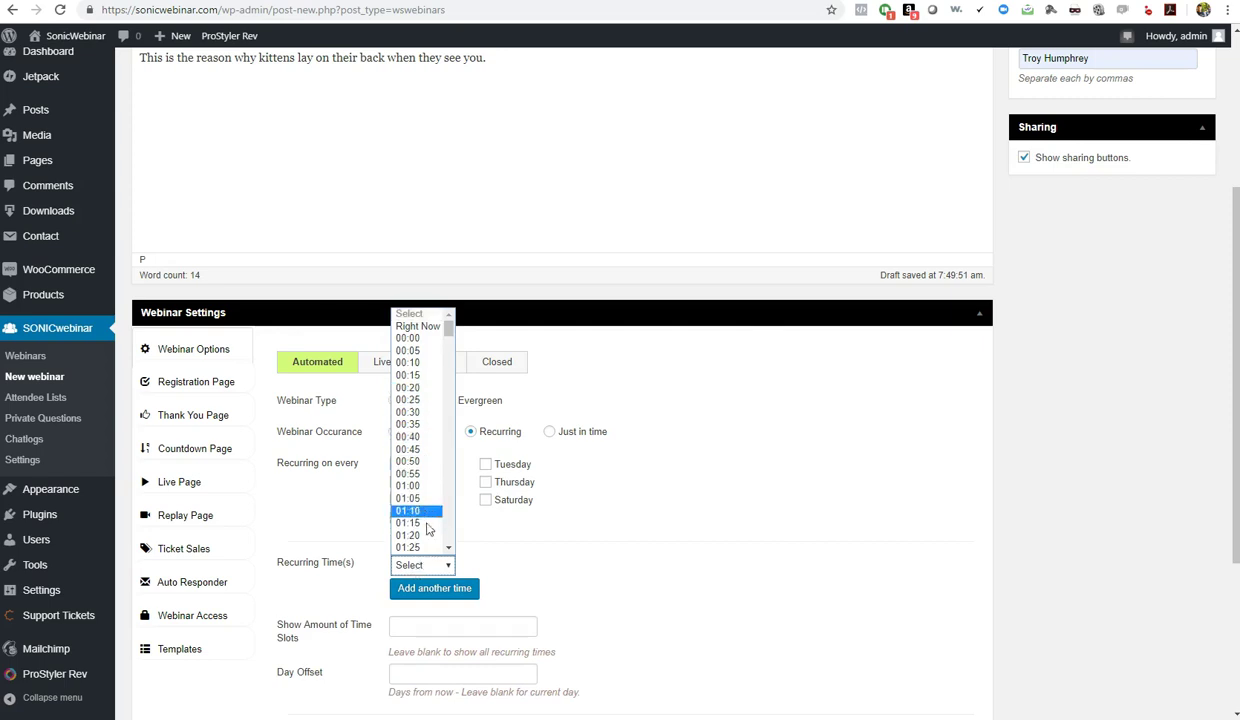
left_click(585, 518)
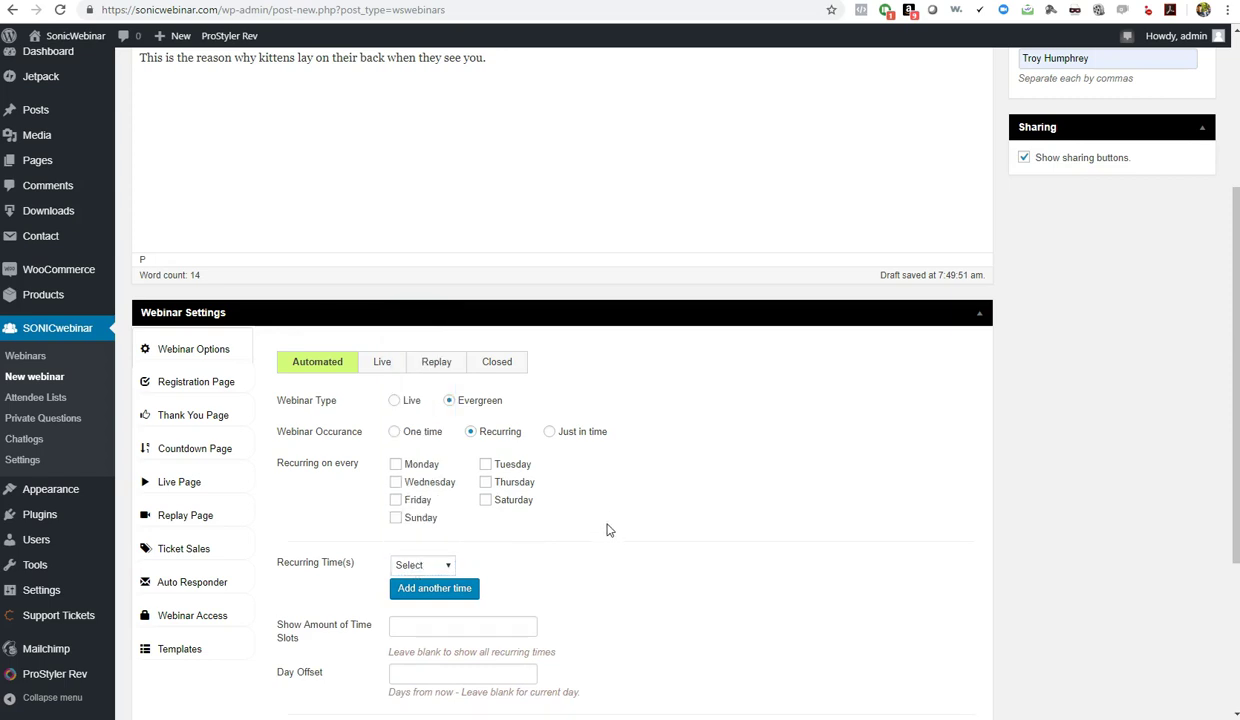
left_click(549, 432)
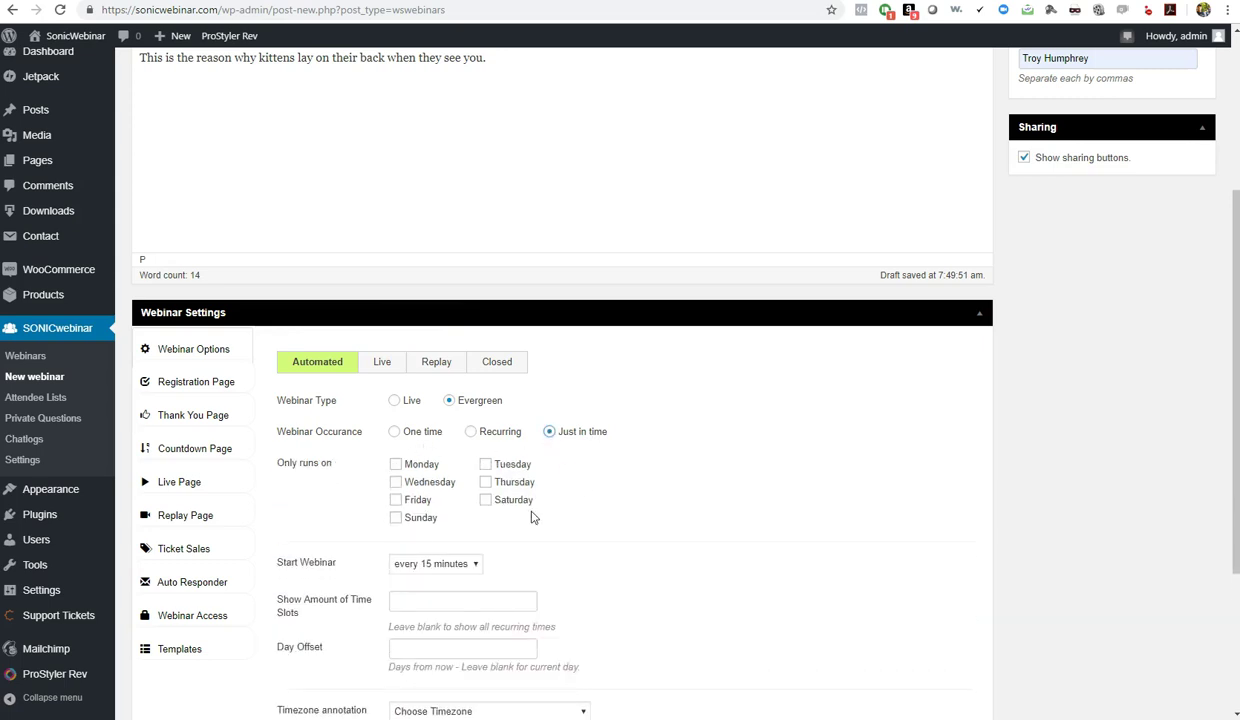
Switch occurrence to Recurring and back to Just in time, keeping the 15-minute interval
left_click(478, 435)
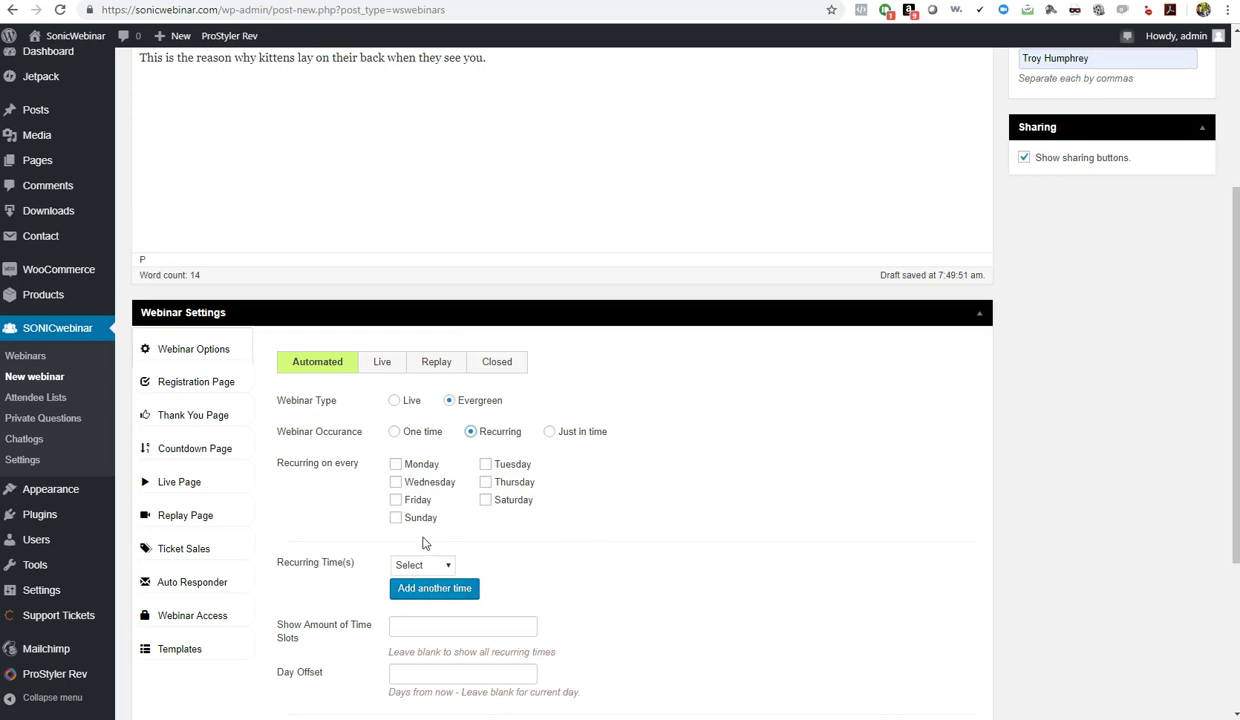
left_click(550, 433)
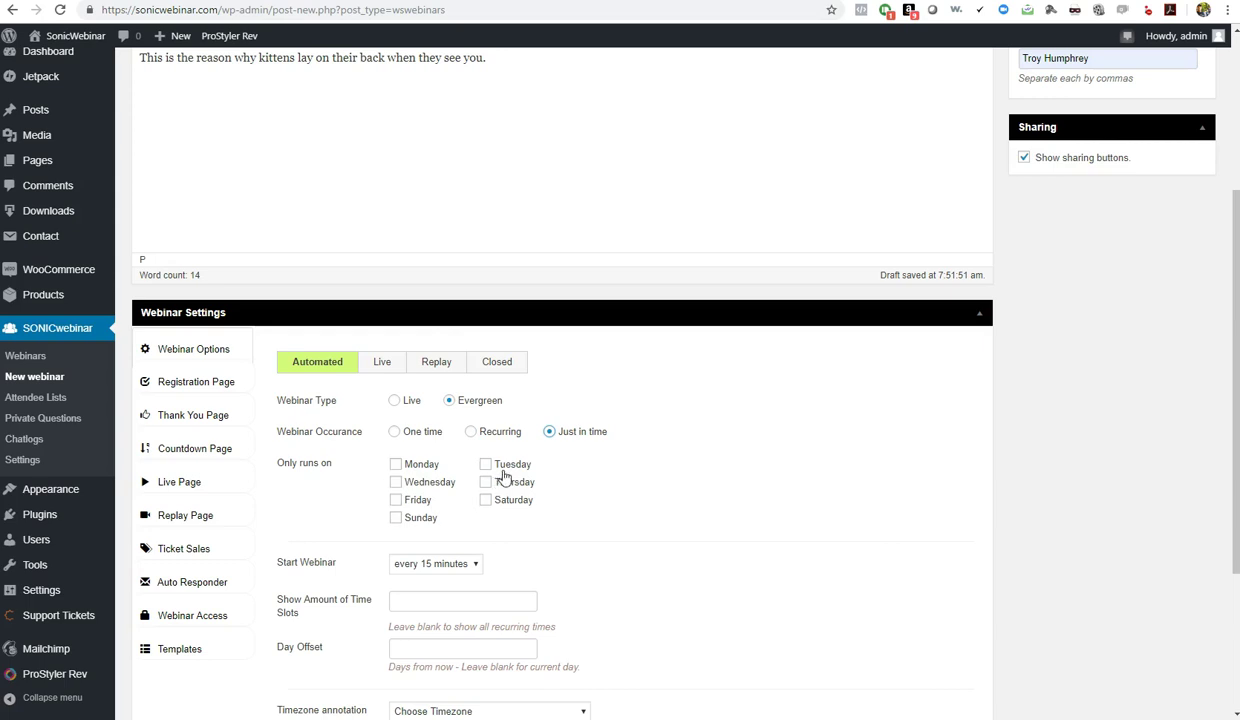
left_click(473, 568)
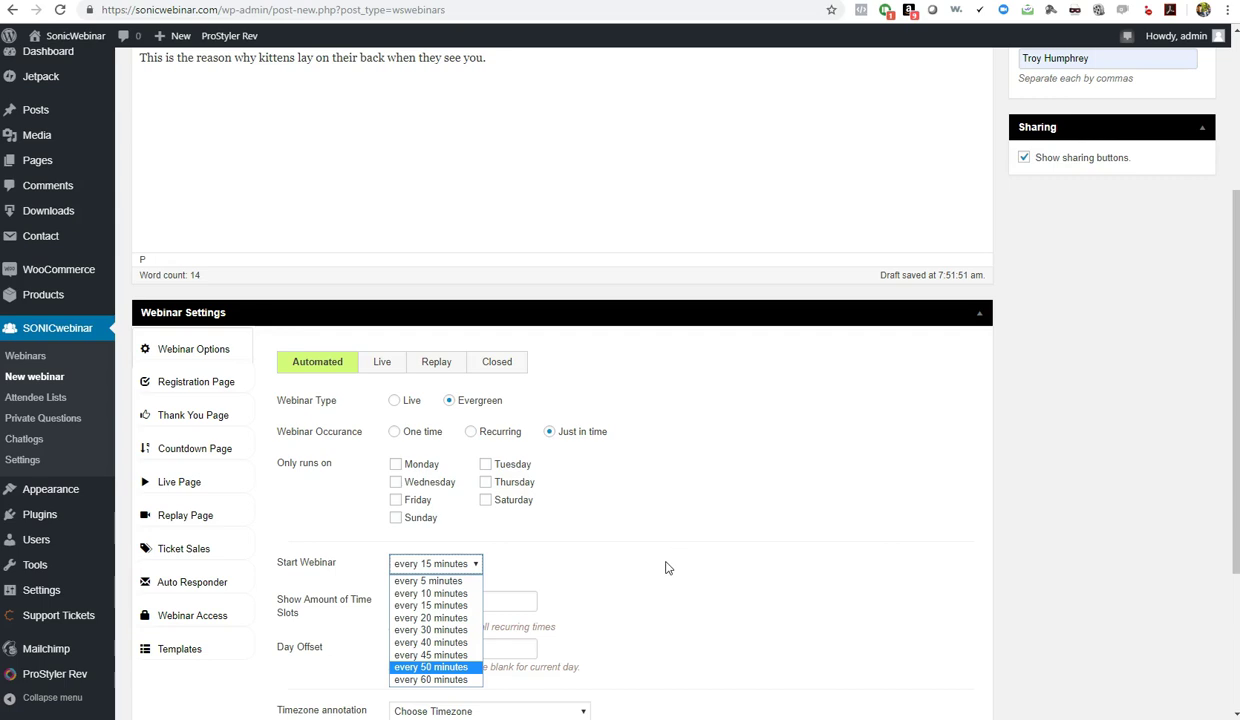
left_click(679, 529)
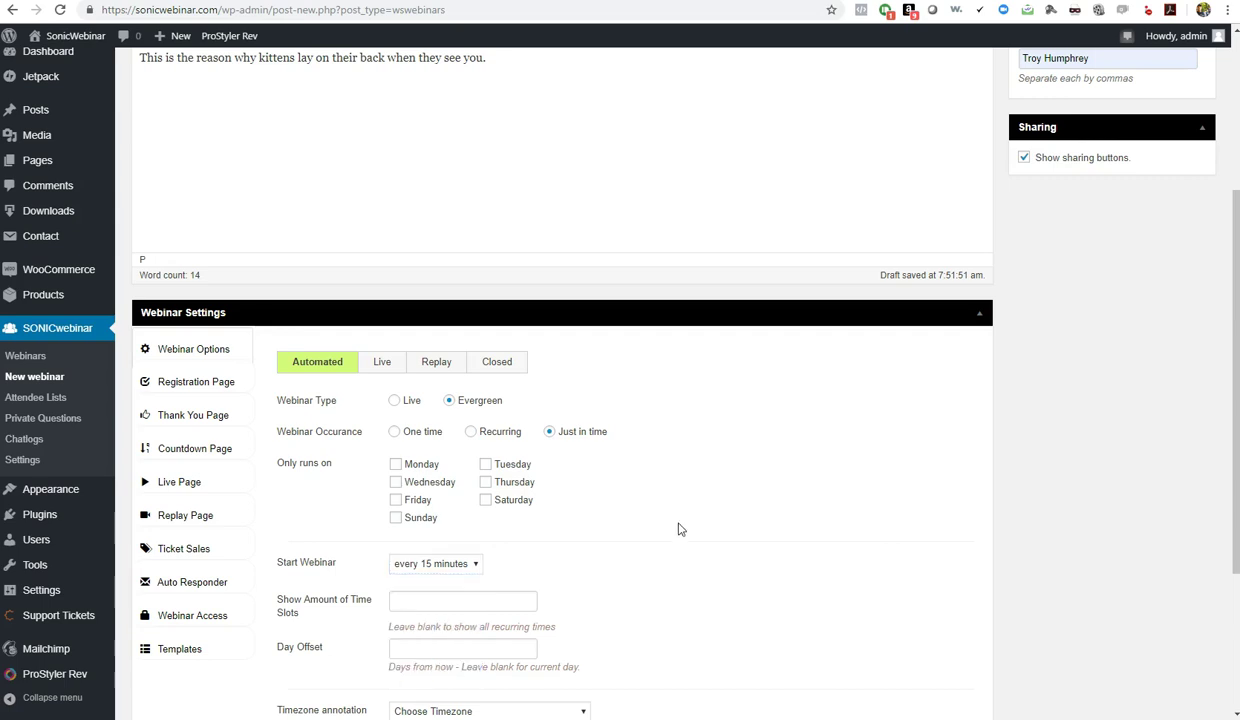
scroll(679, 529, "down", 3)
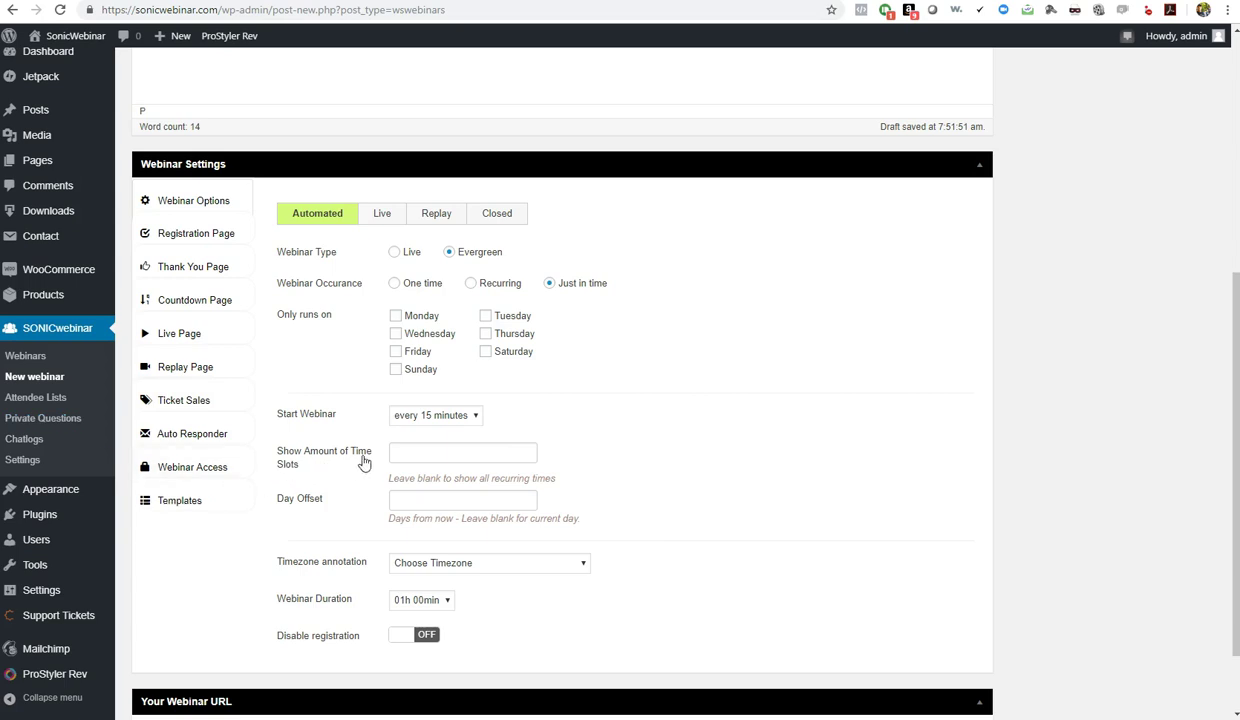
Leave the time-slot count blank and switch the webinar type back to Live
left_click(450, 446)
left_click(651, 450)
scroll(628, 403, "up", 2)
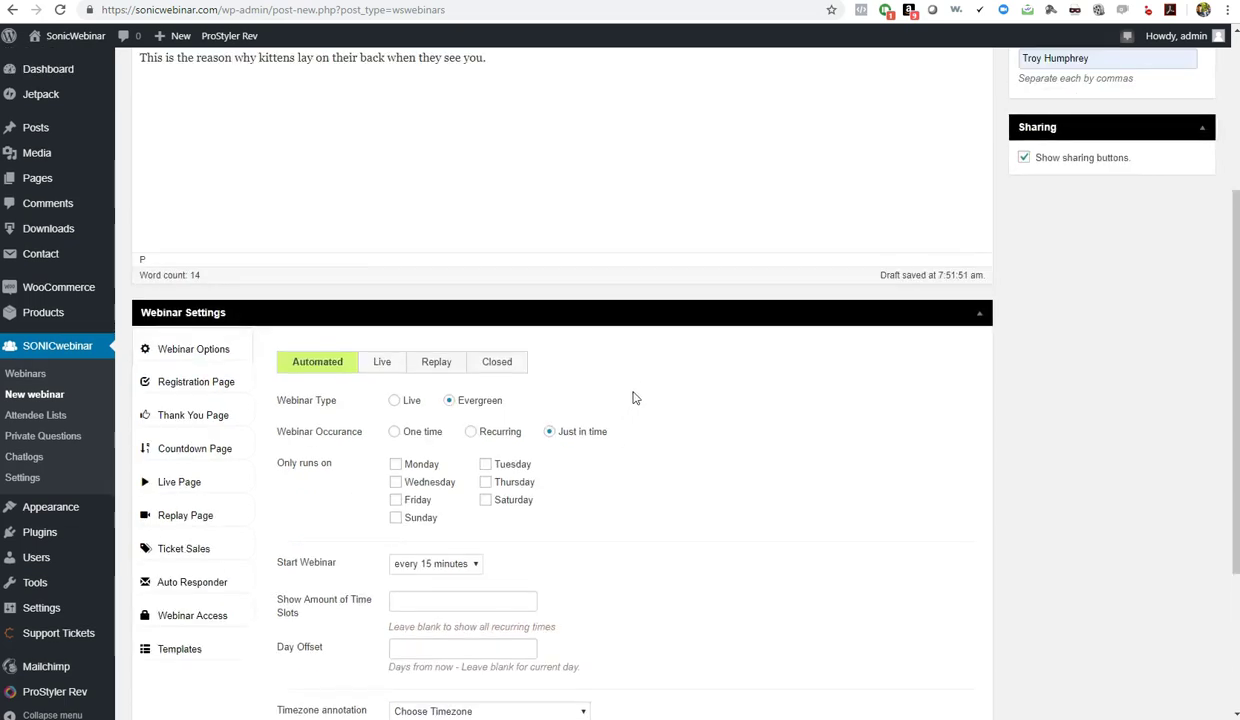
left_click(396, 401)
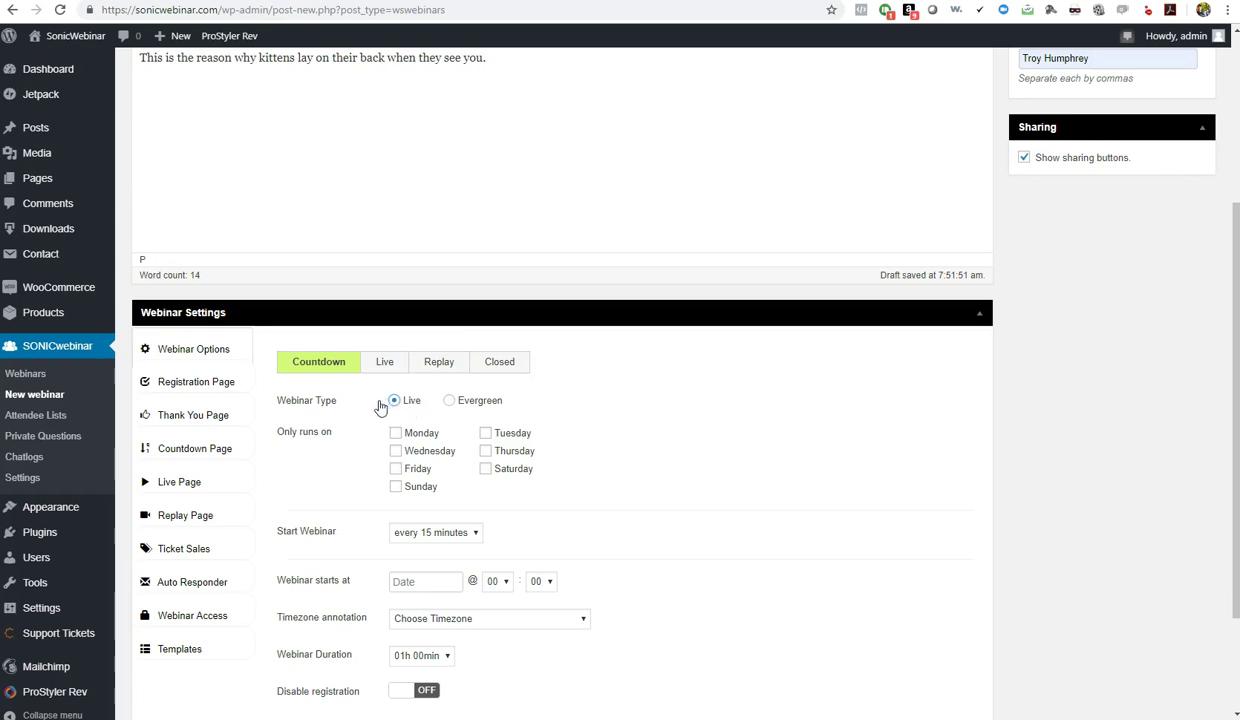
Try Evergreen, keep the webinar type Live, and browse each page tab through Ticket Sales
left_click(481, 402)
left_click(412, 402)
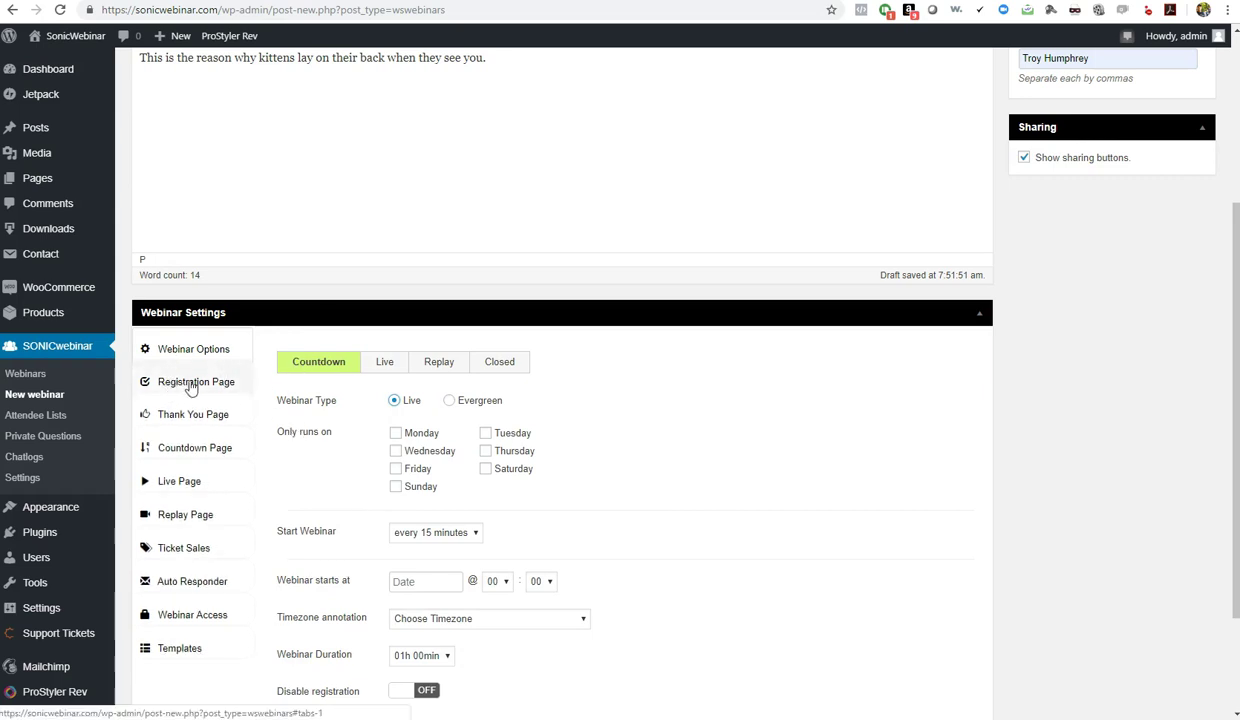
left_click(194, 386)
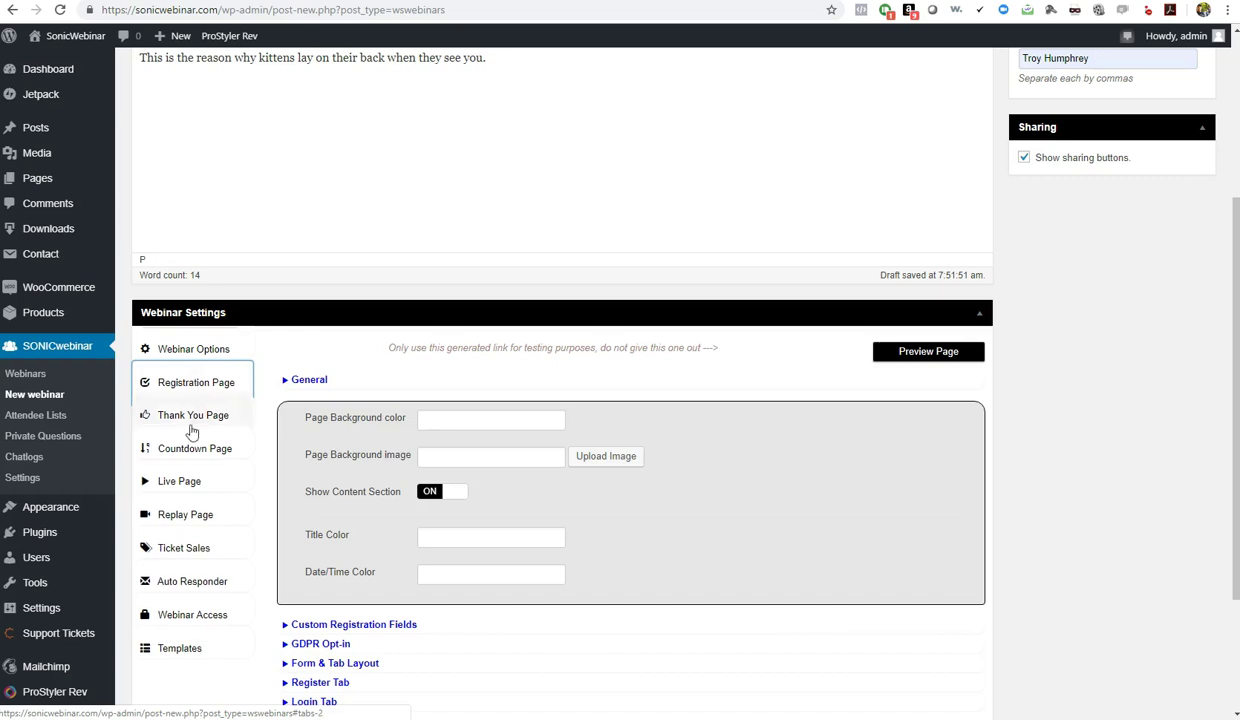
left_click(183, 428)
left_click(180, 448)
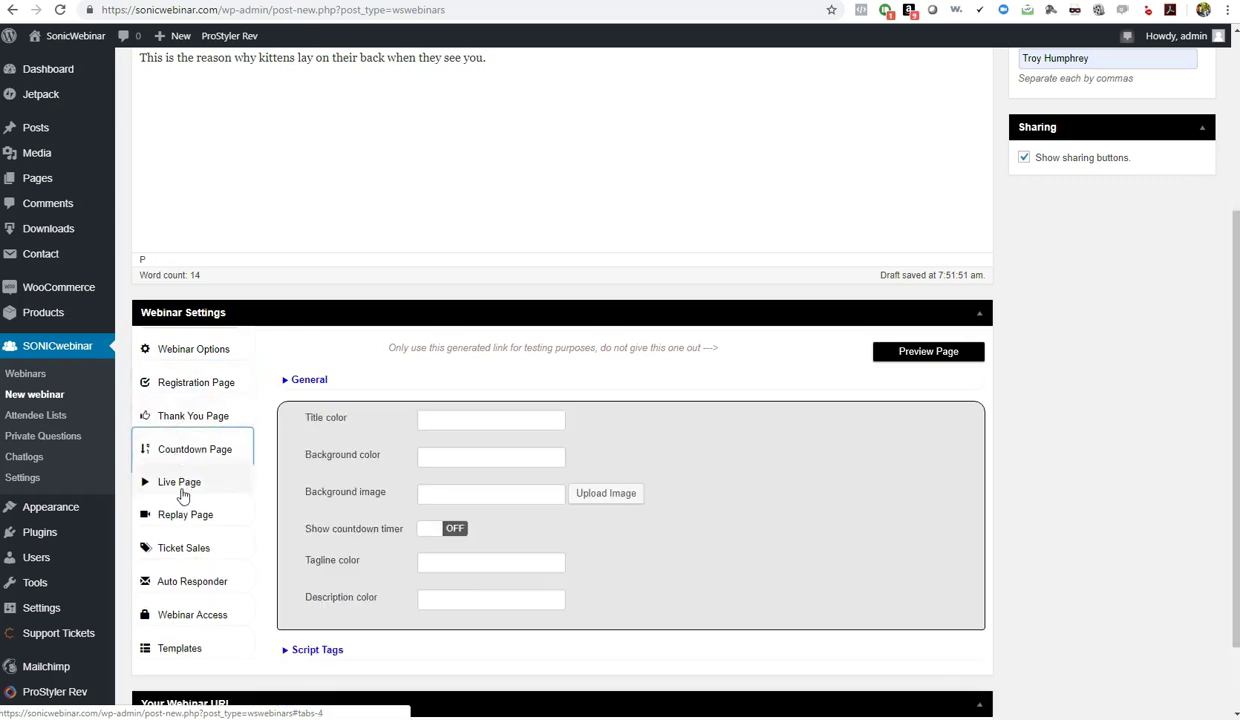
left_click(195, 482)
left_click(192, 517)
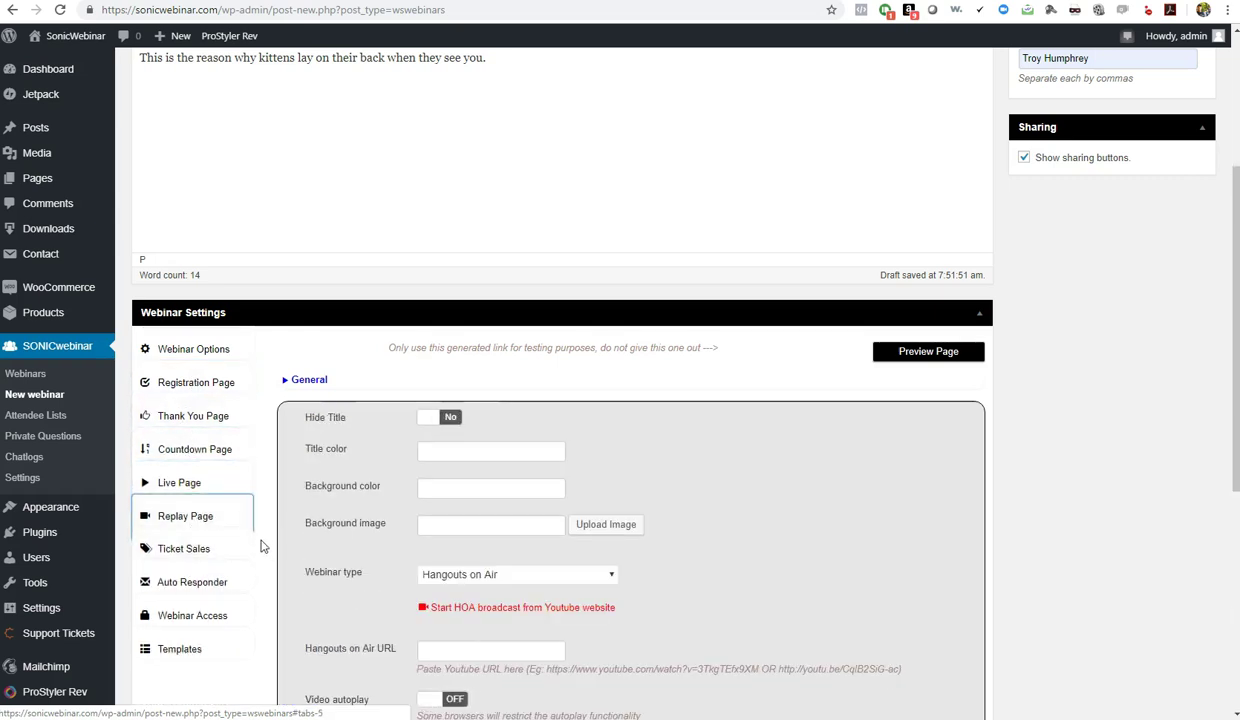
left_click(187, 553)
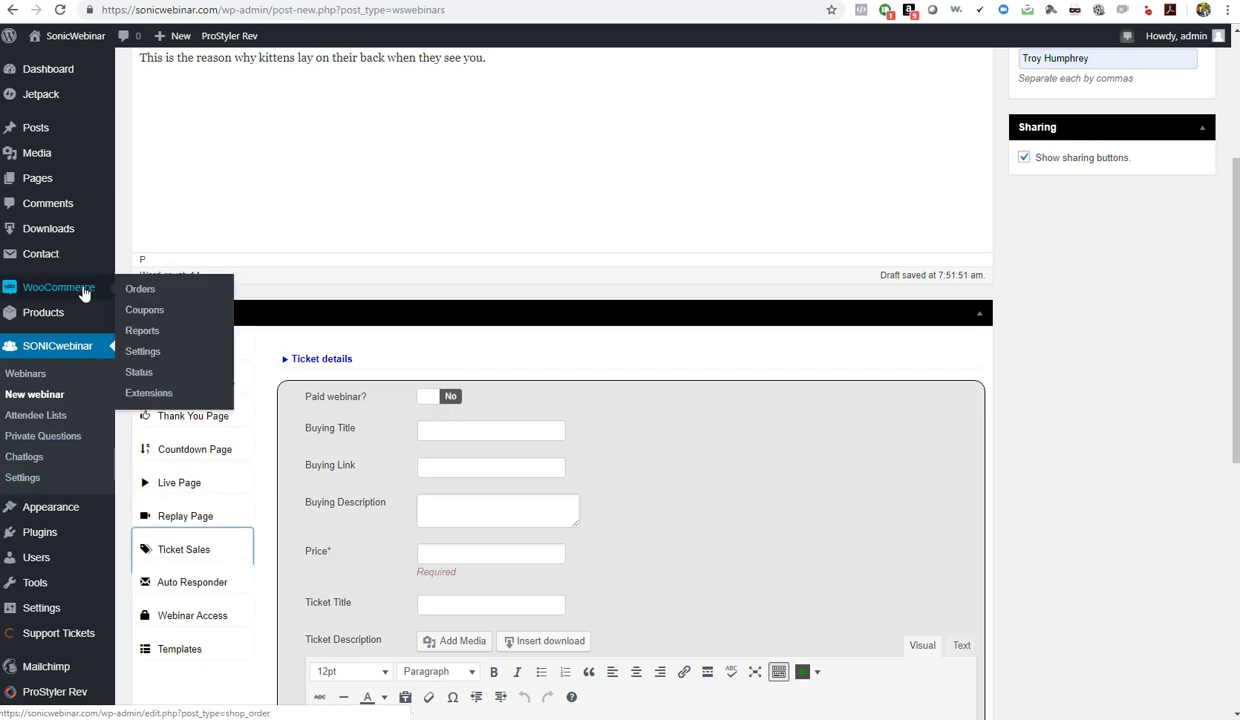
Keep Paid webinar at No and the auto responder provider at None, then show Webinar Access
left_click(439, 398)
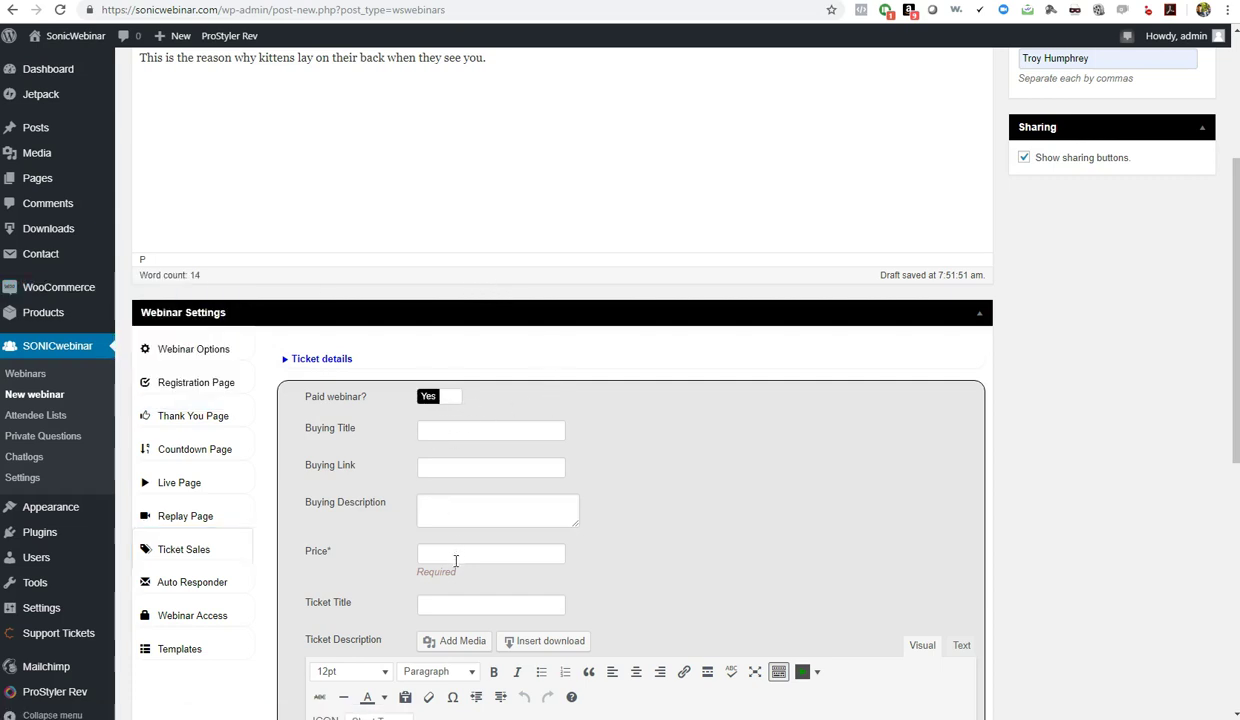
left_click(441, 399)
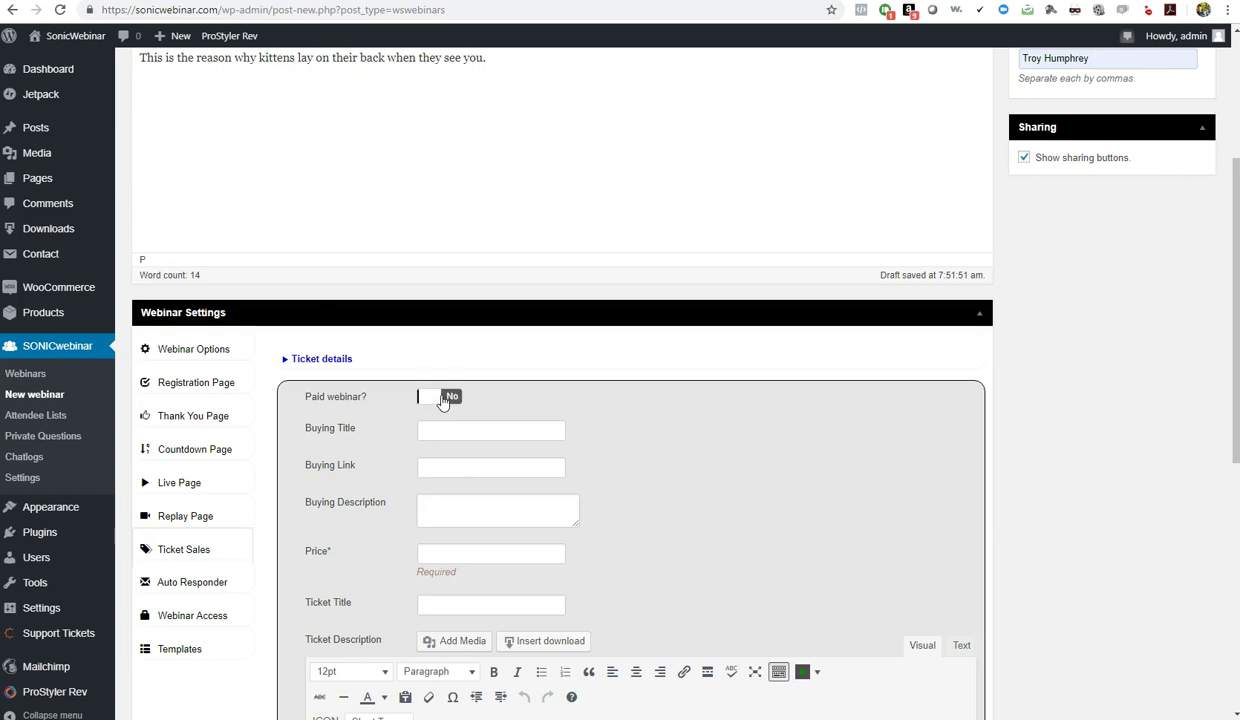
left_click(206, 582)
left_click(484, 352)
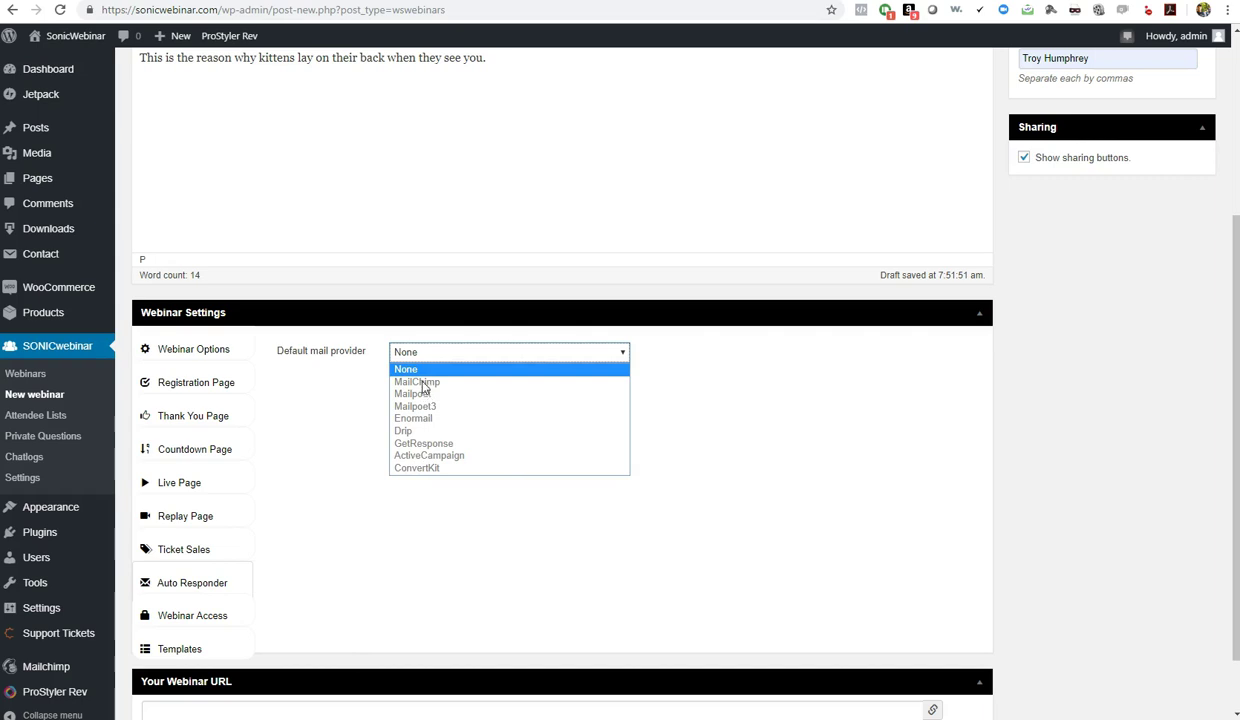
left_click(324, 441)
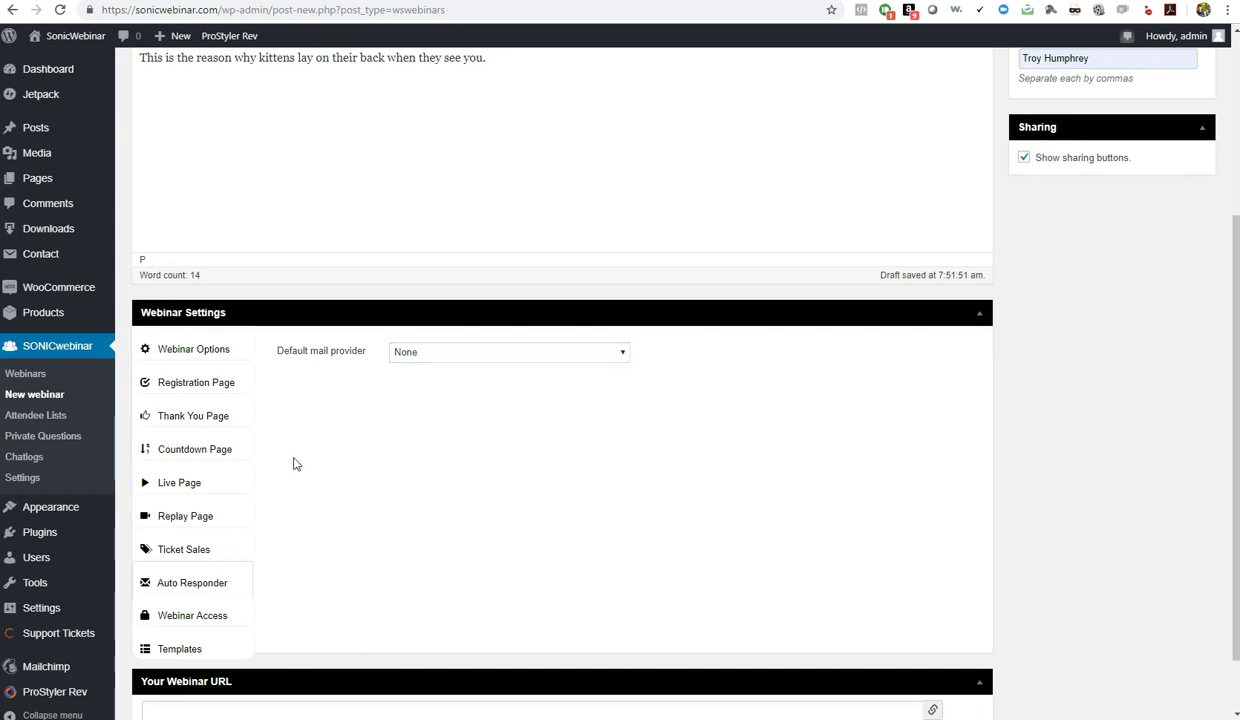
left_click(183, 616)
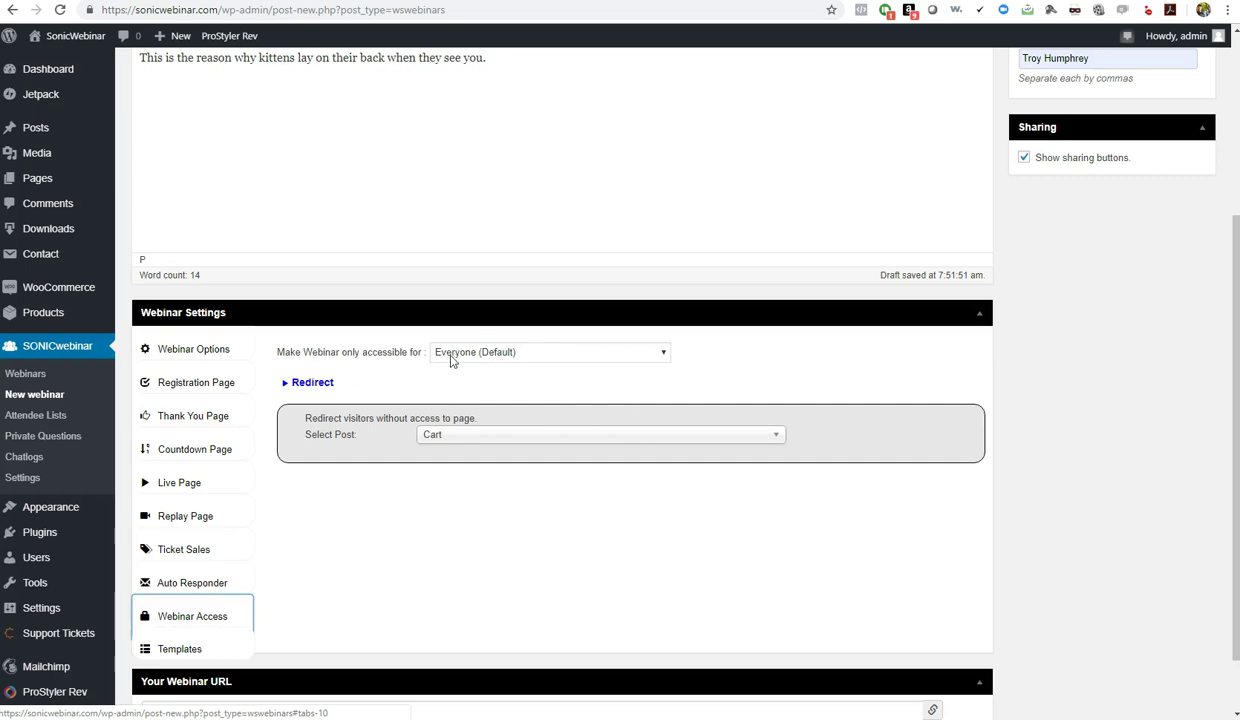
Try User Roles (Customer) and User ID's access, revert to Everyone (Default), then show Templates
left_click(514, 352)
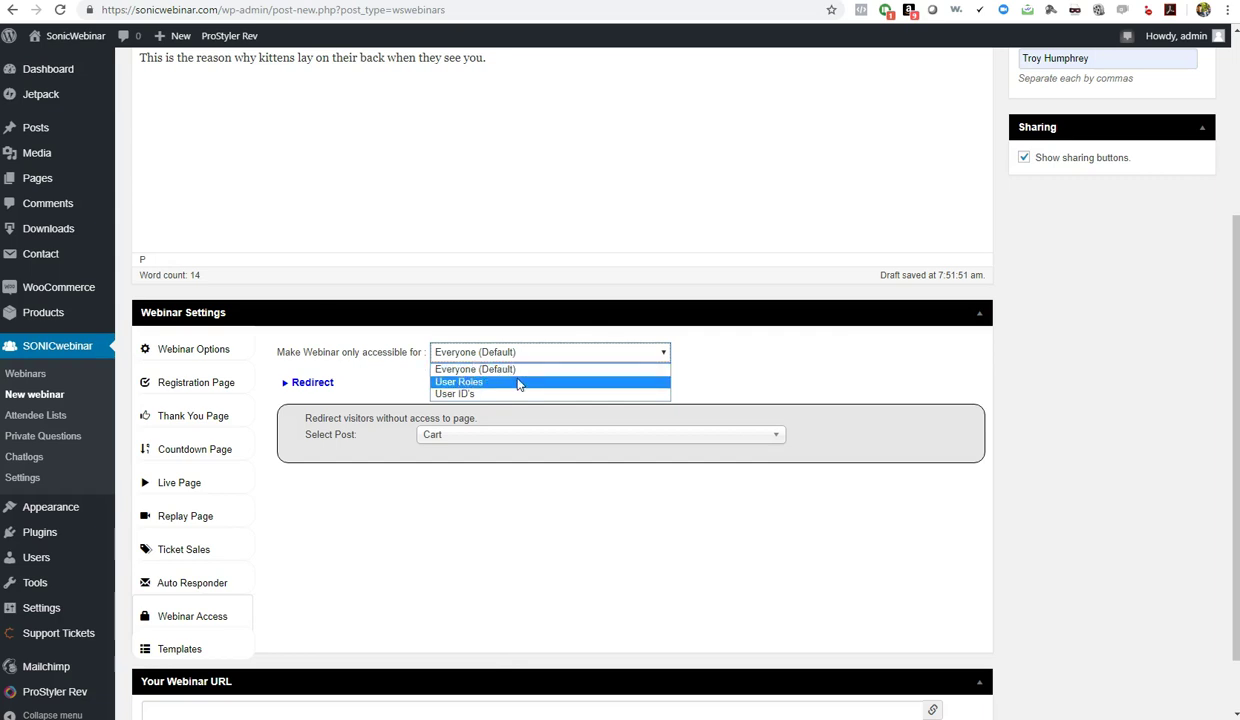
left_click(519, 385)
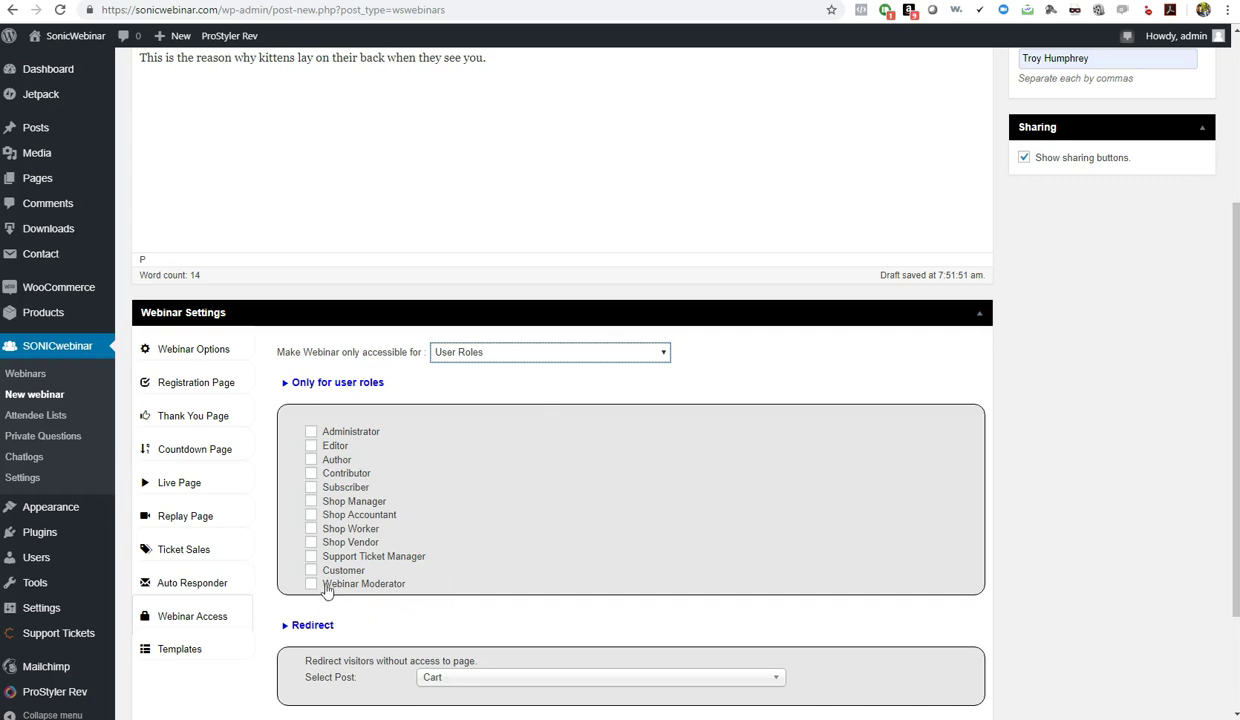
left_click(310, 569)
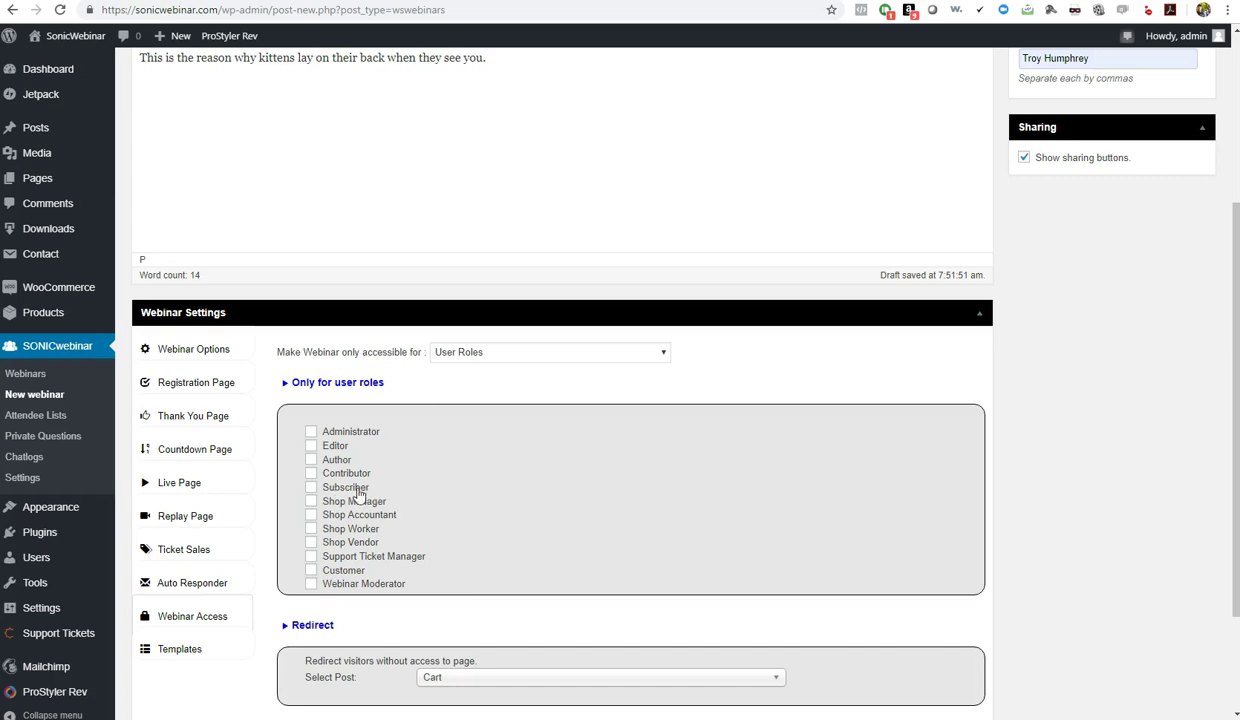
left_click(506, 358)
left_click(468, 394)
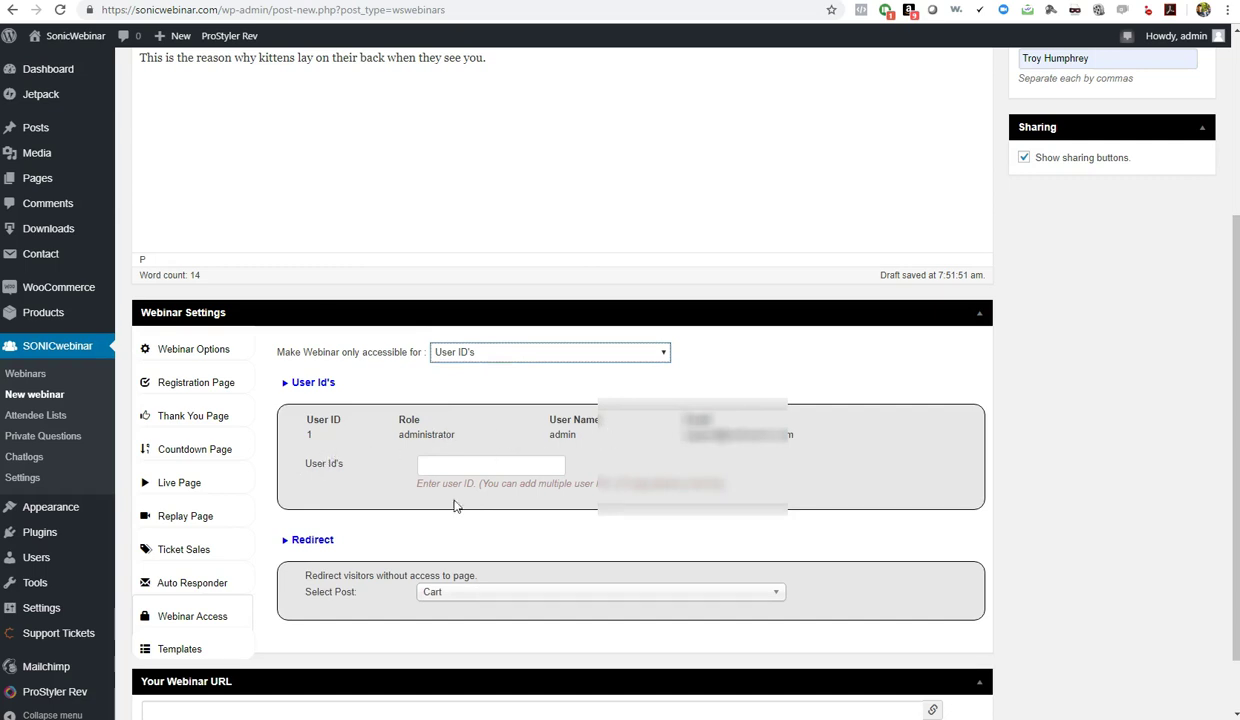
left_click(459, 351)
left_click(467, 364)
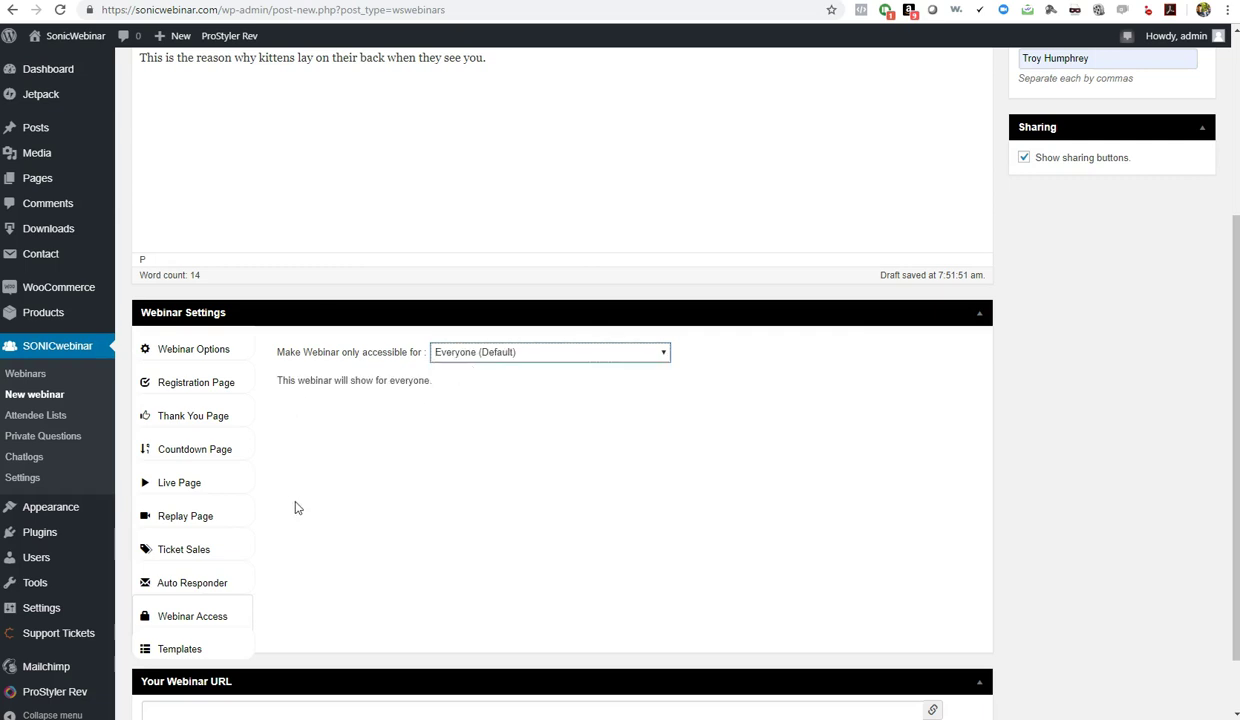
left_click(163, 645)
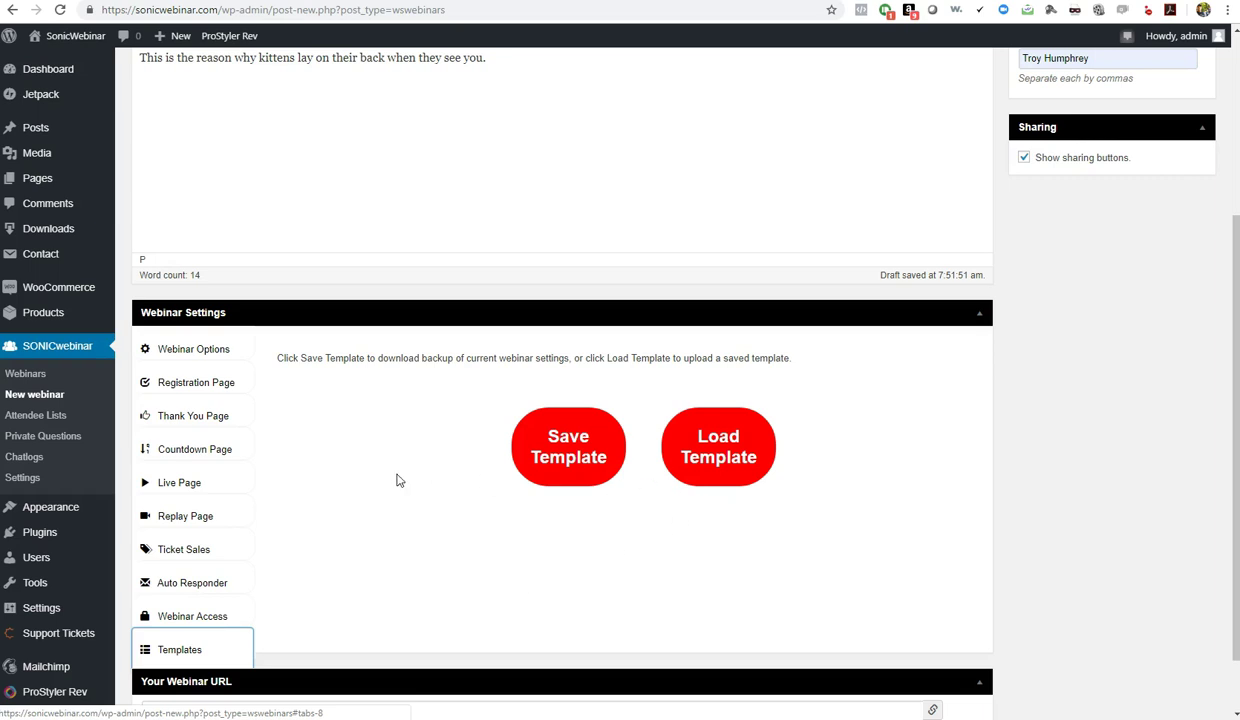
Return to the Webinar Options tab to begin a blank new webinar
left_click(192, 351)
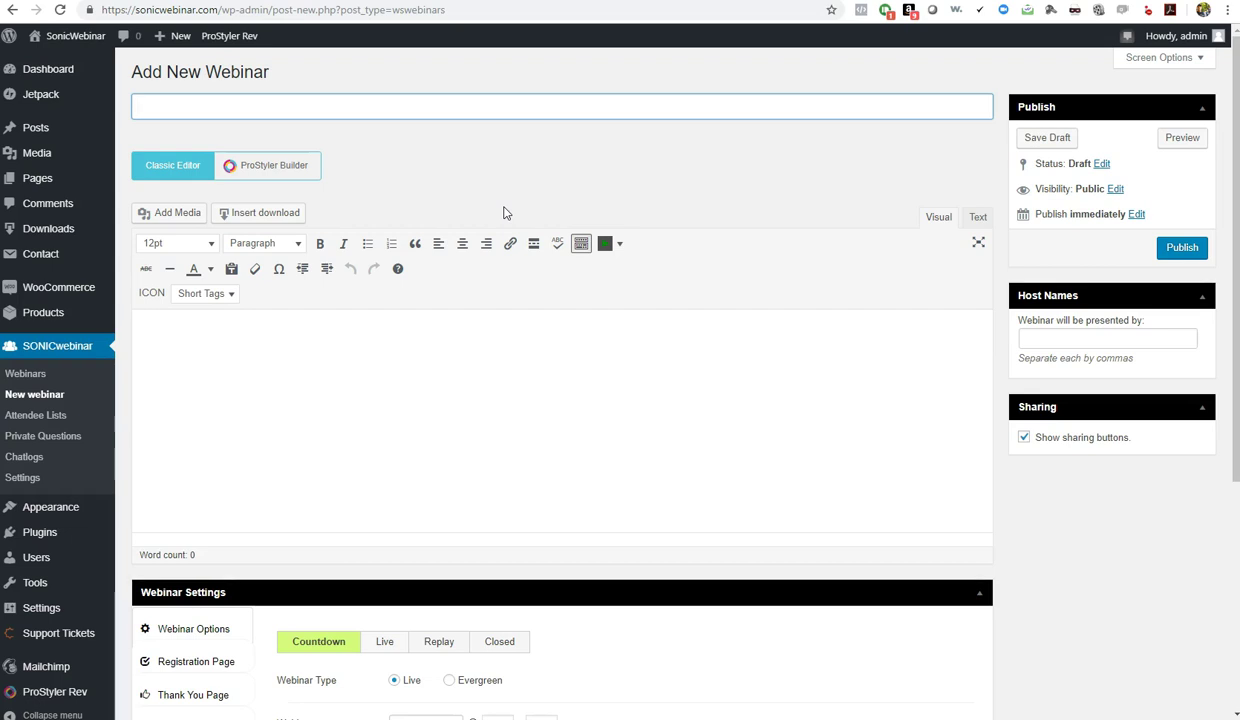
Title the webinar 'Why kittens lay on their backs', add its description, and set the suggested presenter
type("Why kittens lay")
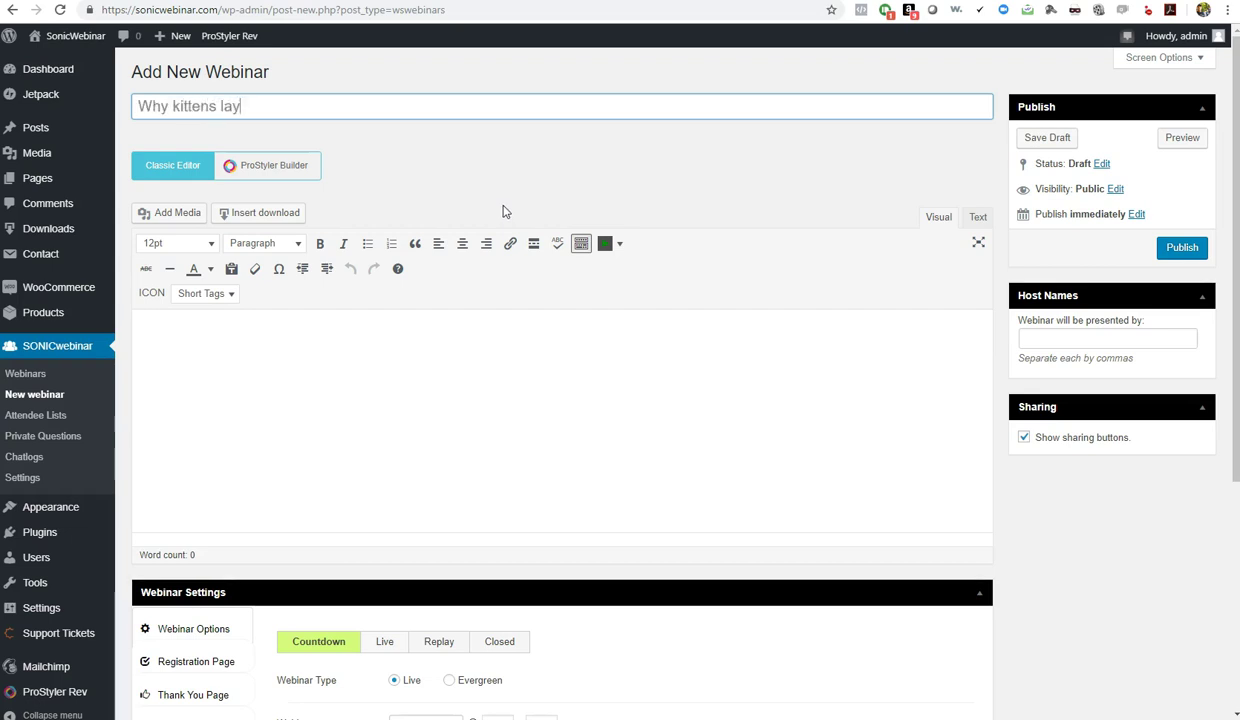
type(" on their backs")
left_click(393, 334)
type("This is why k")
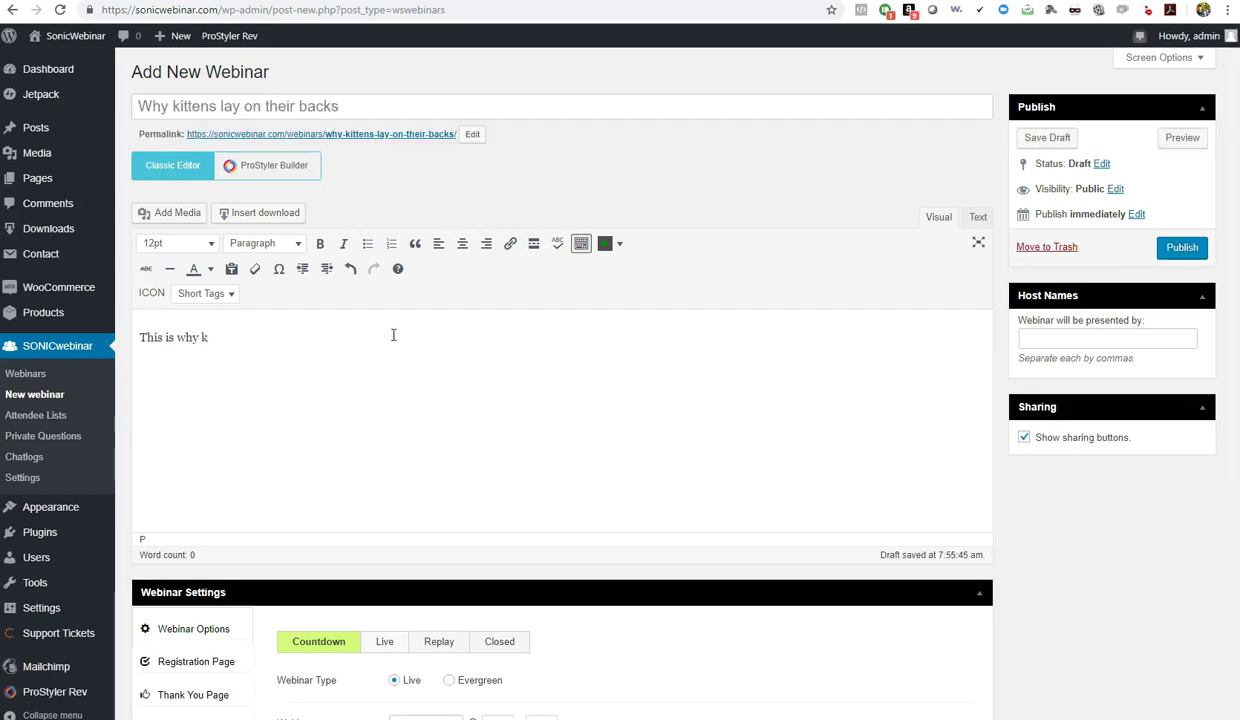
type("ittens lay on their back when you approach them.")
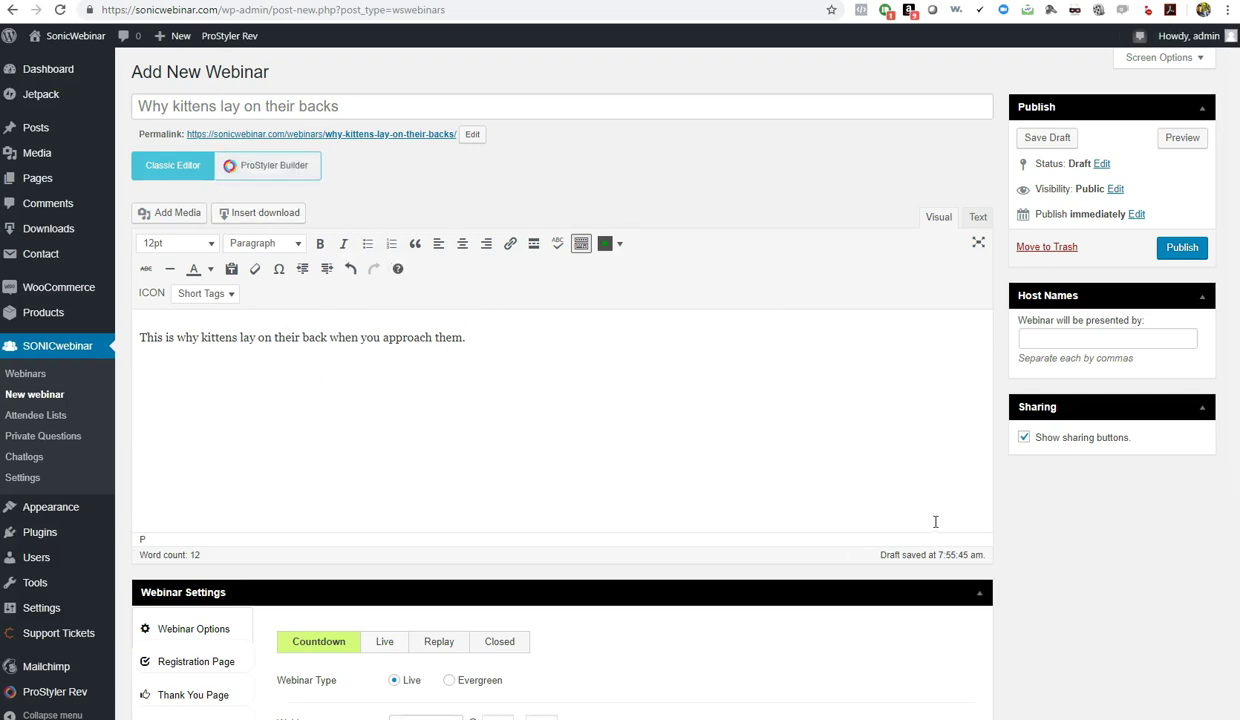
scroll(1063, 538, "down", 2)
scroll(1063, 538, "up", 2)
left_click(1050, 339)
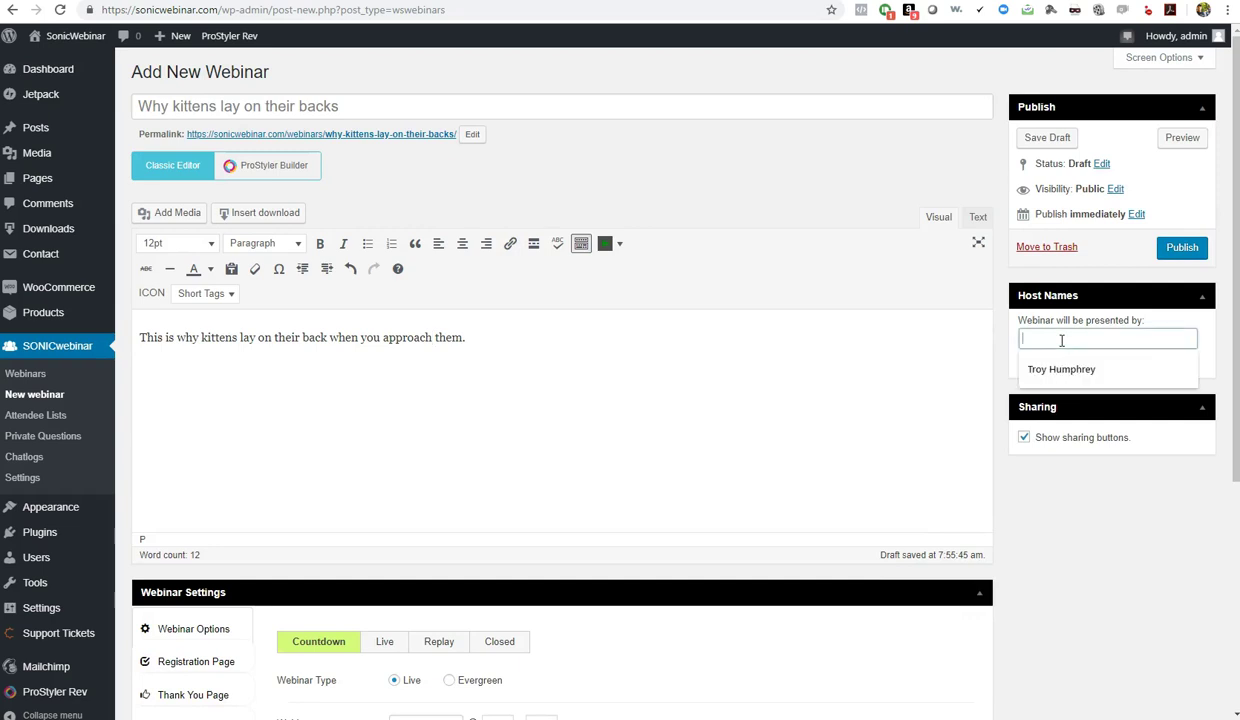
left_click(1055, 370)
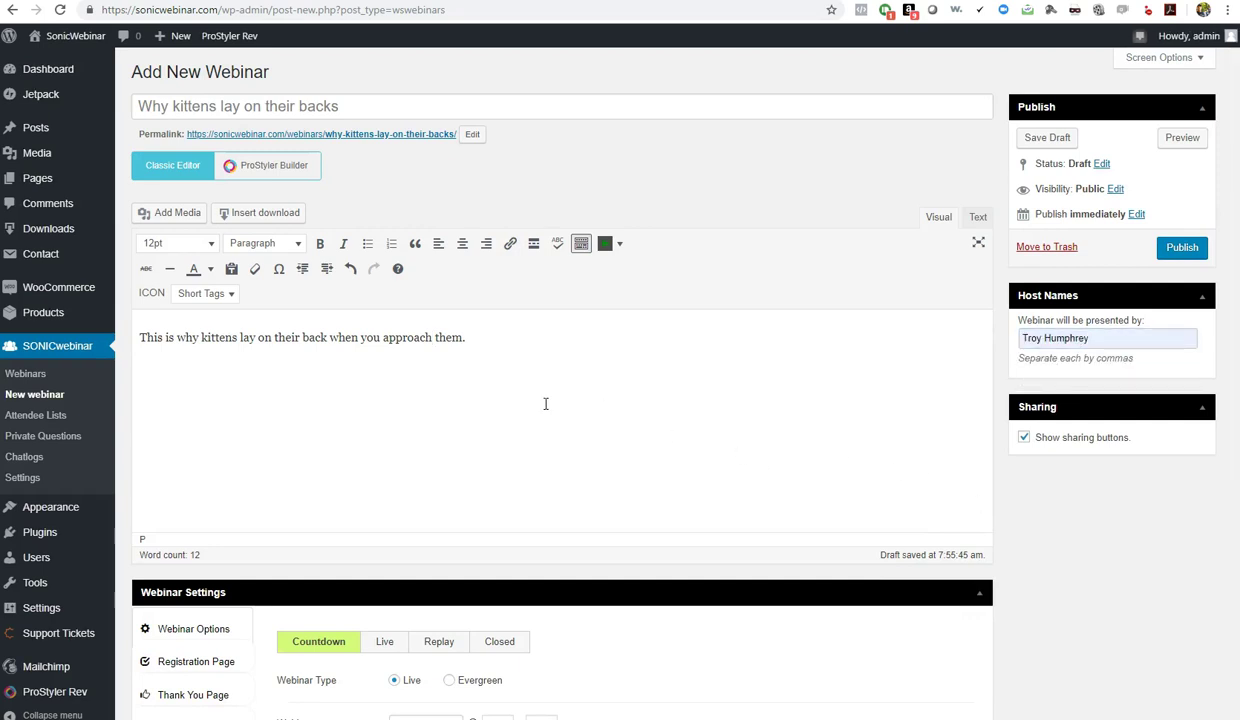
Set the webinar start to 2019-04-27 at 08:30
scroll(1085, 634, "down", 4)
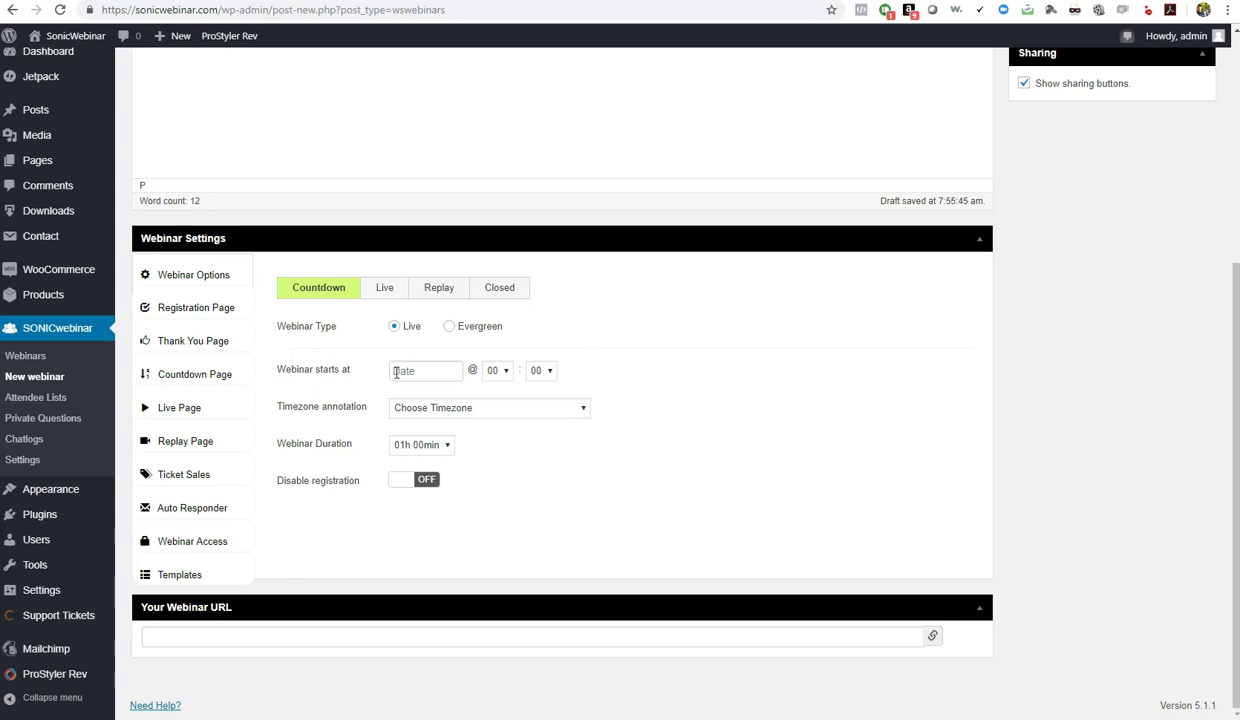
left_click(396, 372)
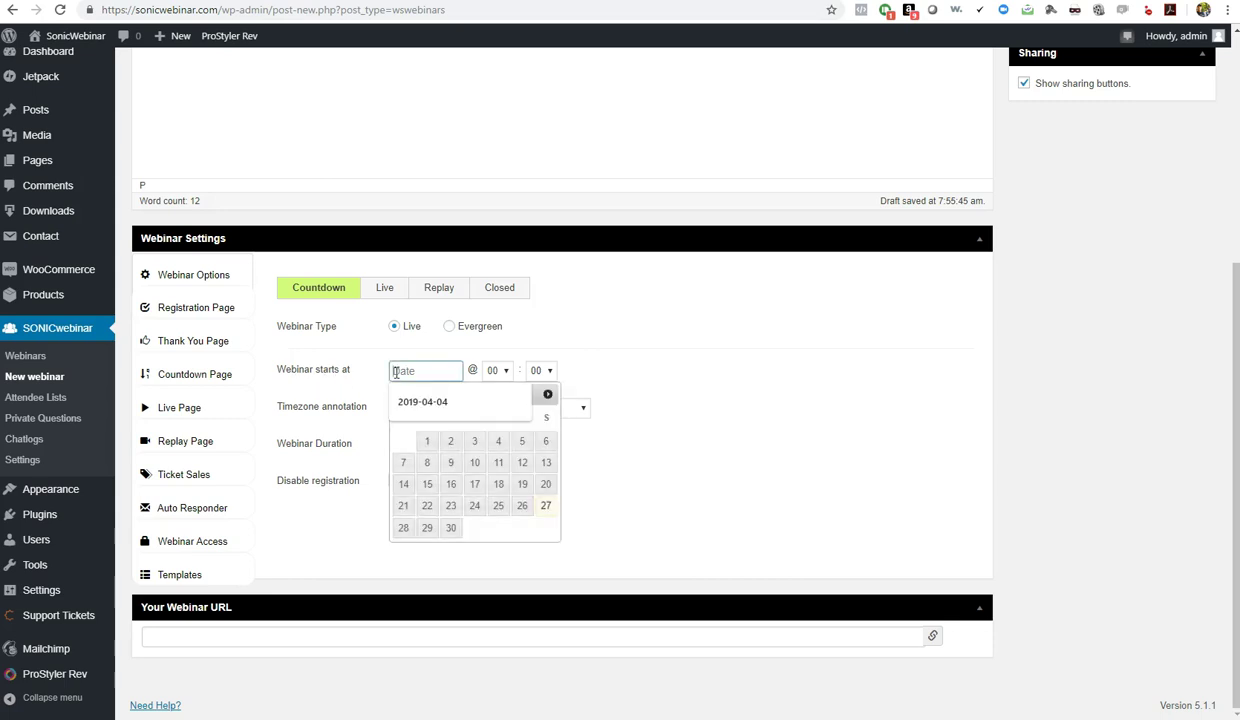
left_click(546, 505)
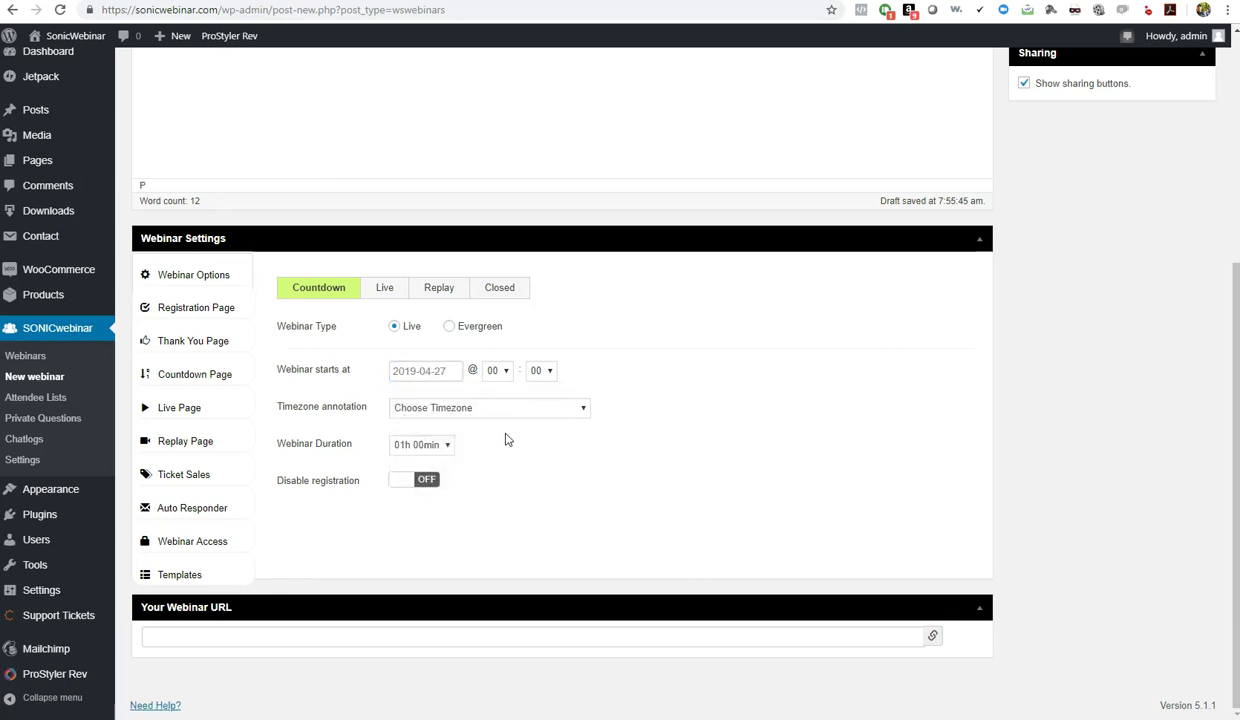
left_click(504, 372)
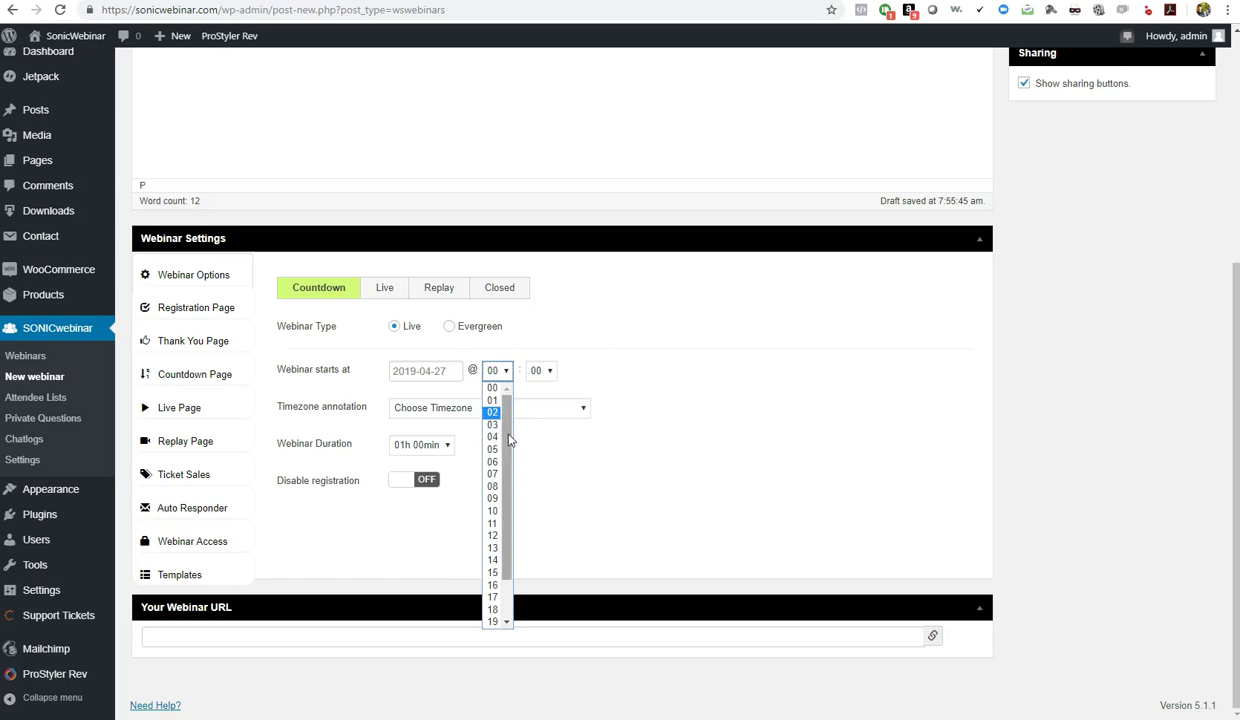
left_click(494, 486)
left_click(536, 370)
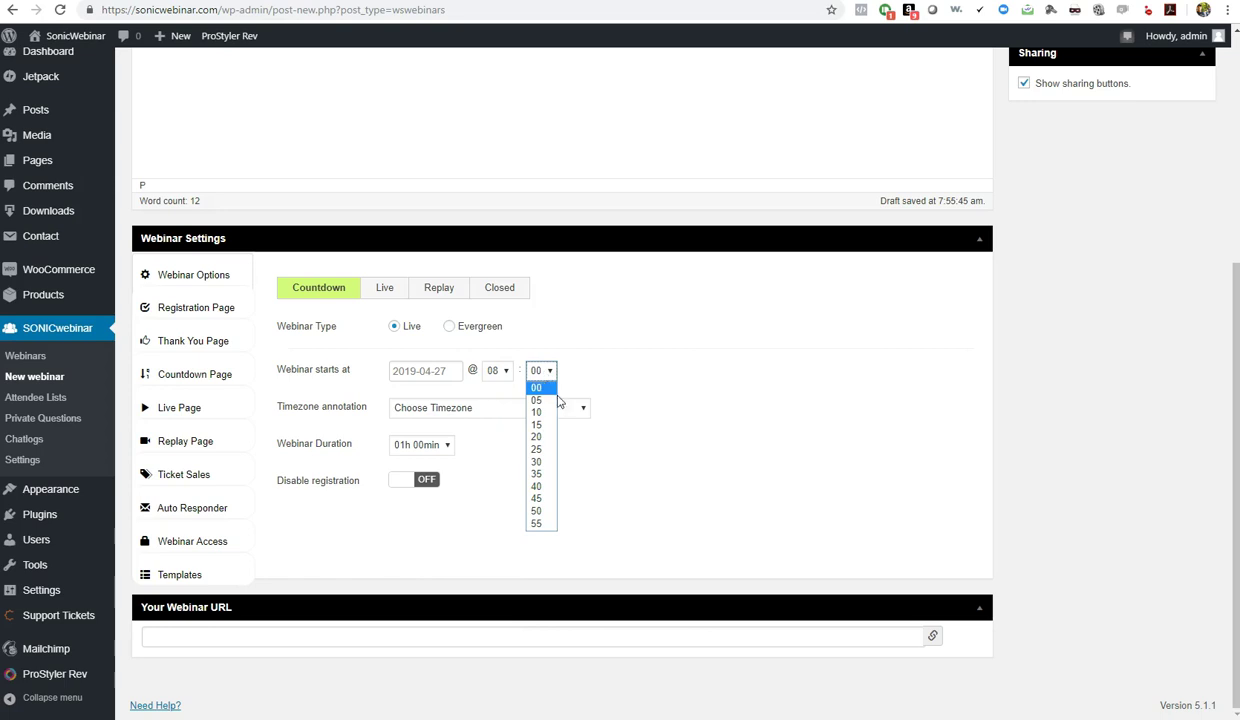
left_click(541, 464)
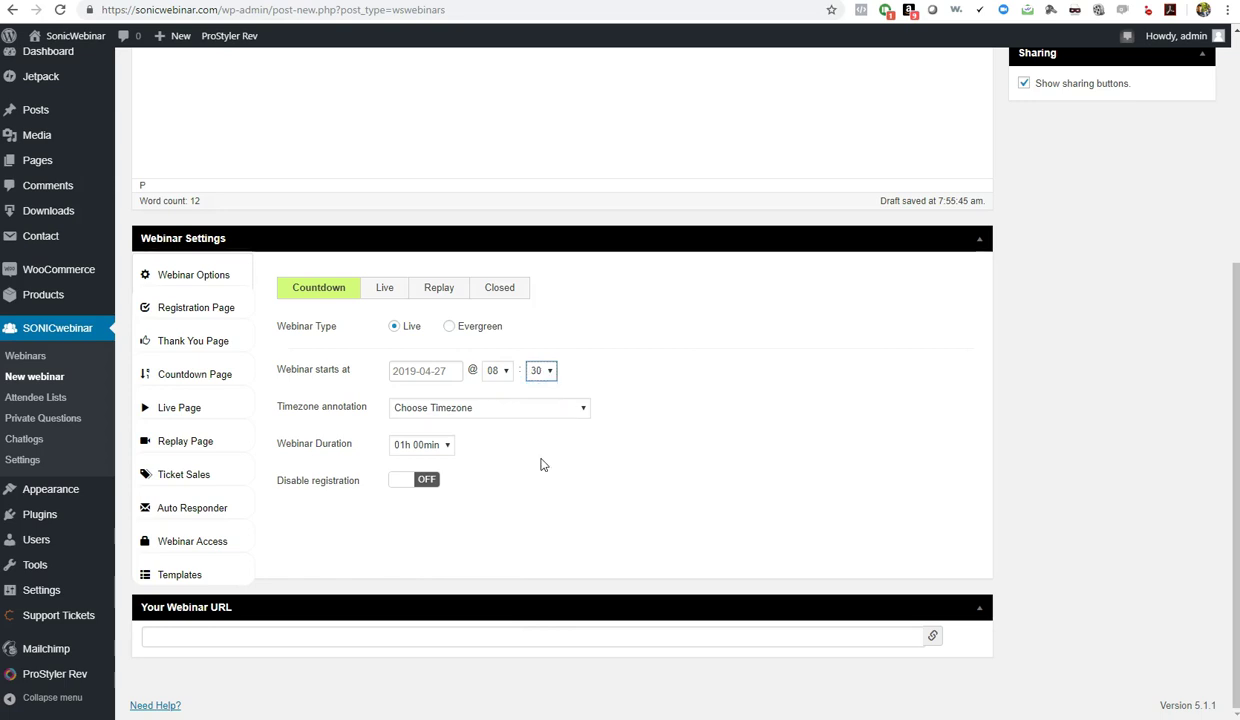
Choose America/New_York - EDT as the webinar timezone
left_click(551, 410)
scroll(551, 470, "down", 10)
scroll(551, 469, "down", 10)
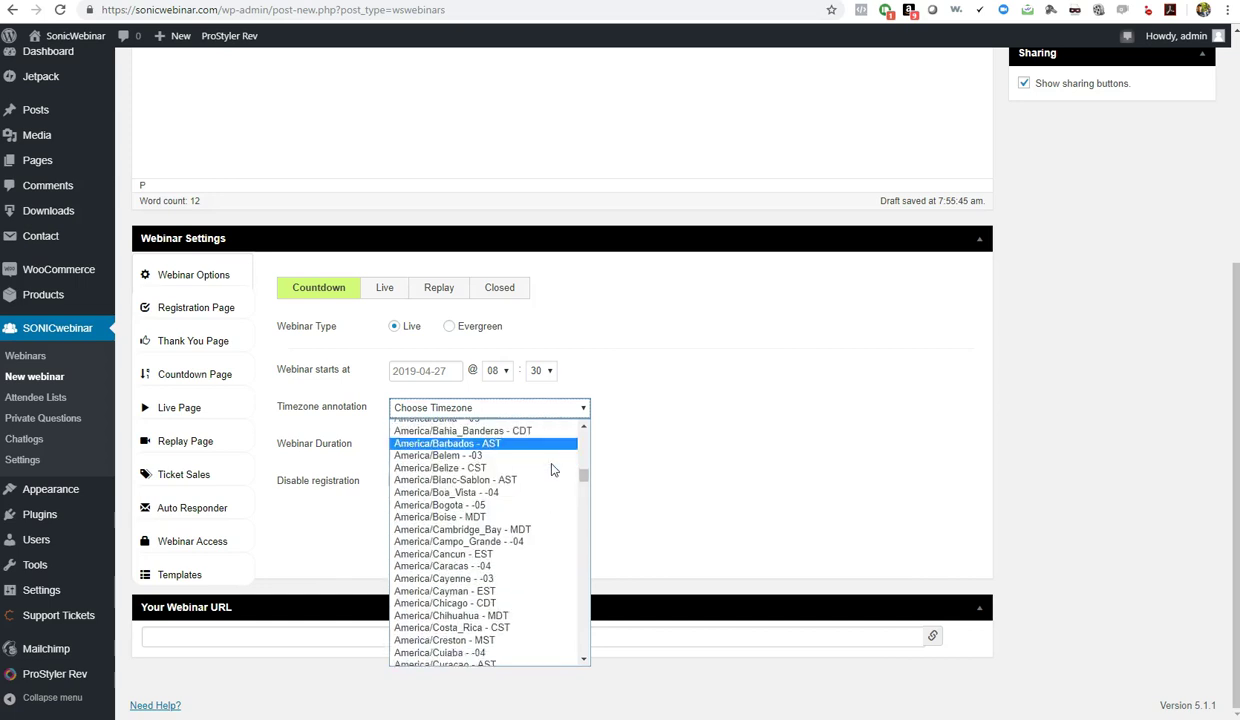
scroll(551, 470, "down", 8)
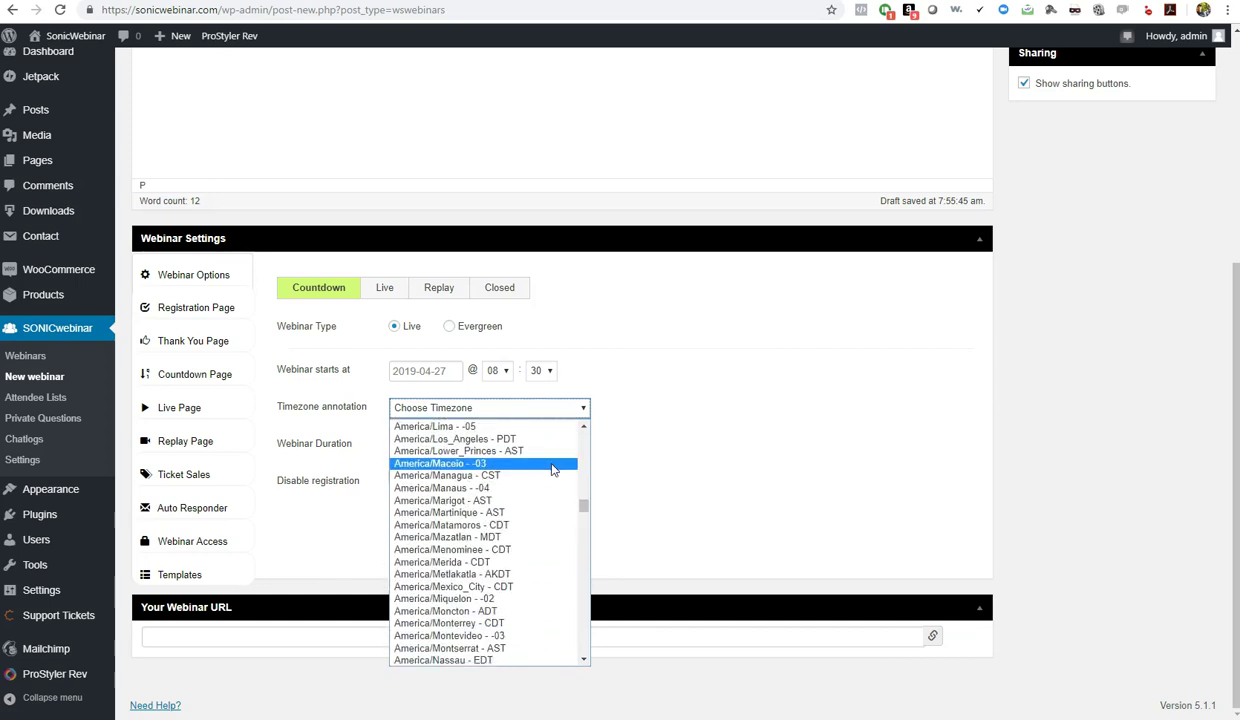
scroll(530, 470, "up", 4)
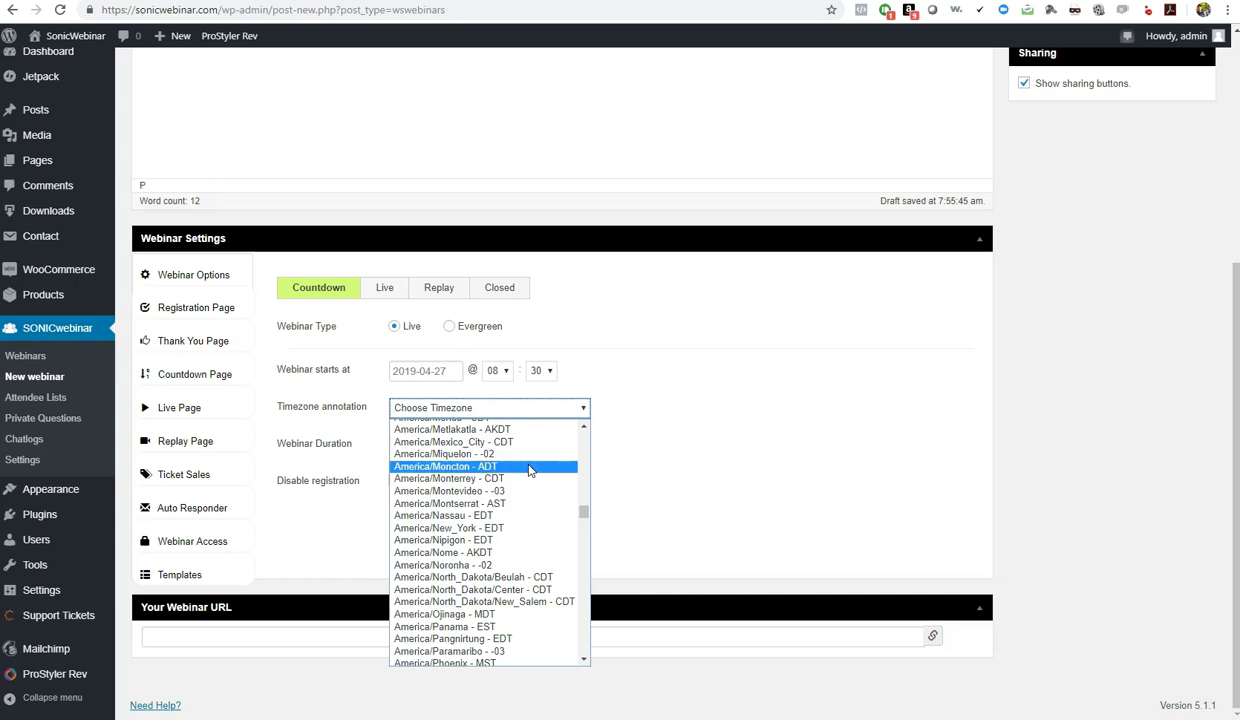
left_click(502, 530)
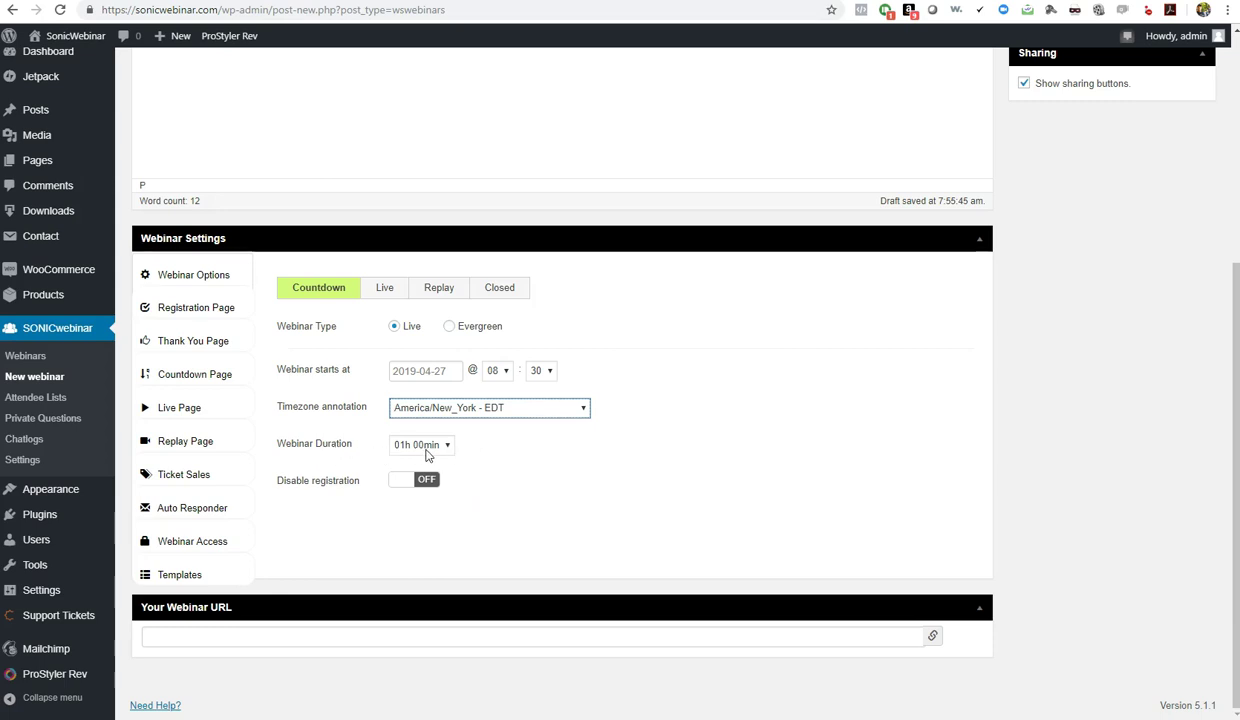
left_click(420, 446)
left_click_drag(441, 482, 452, 526)
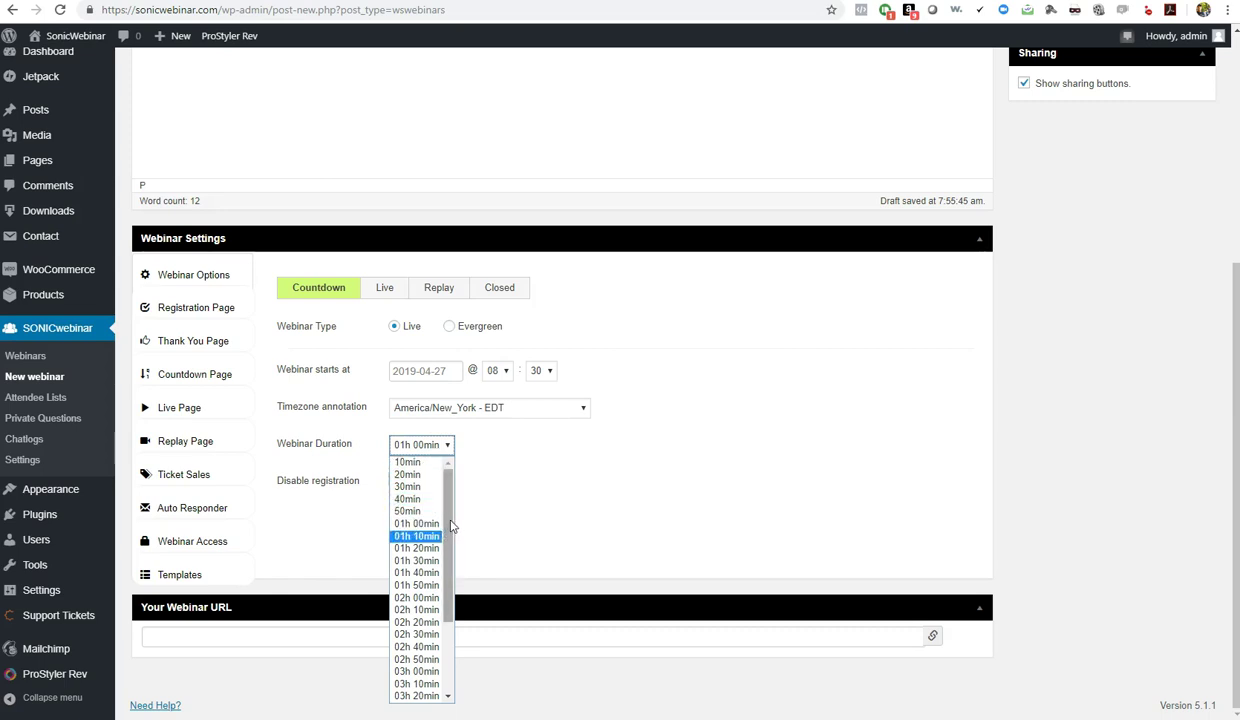
left_click(504, 465)
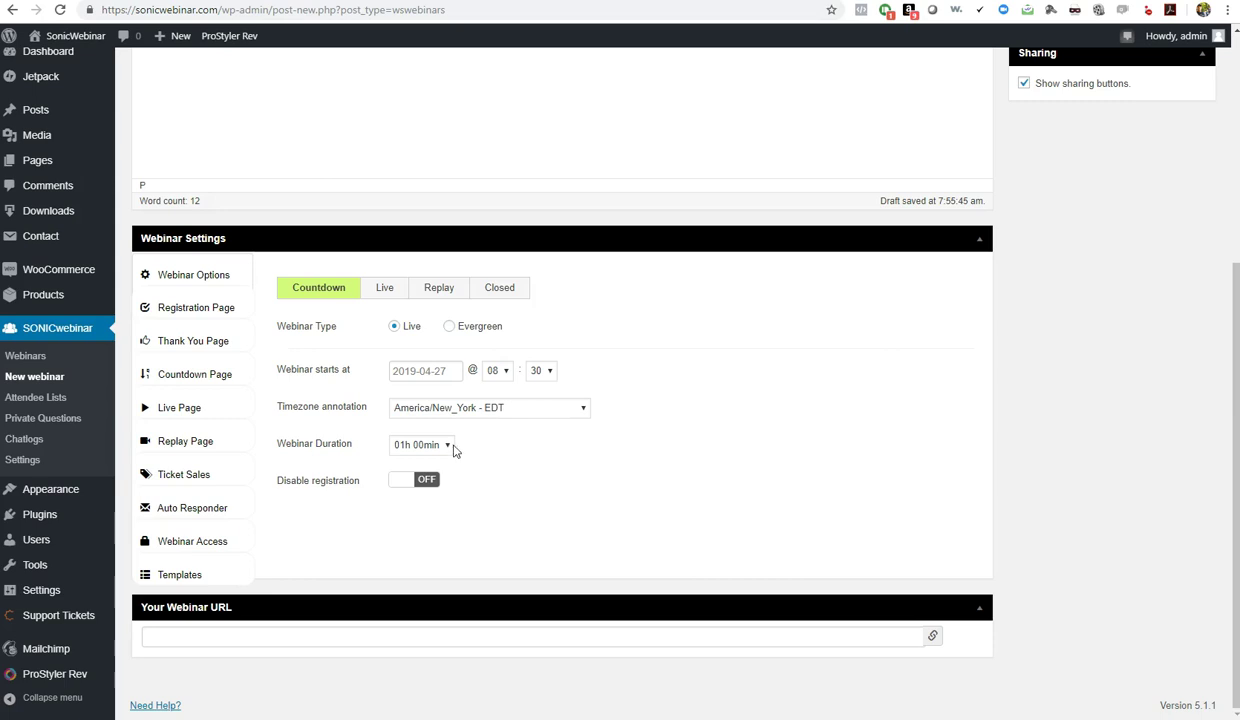
left_click(422, 447)
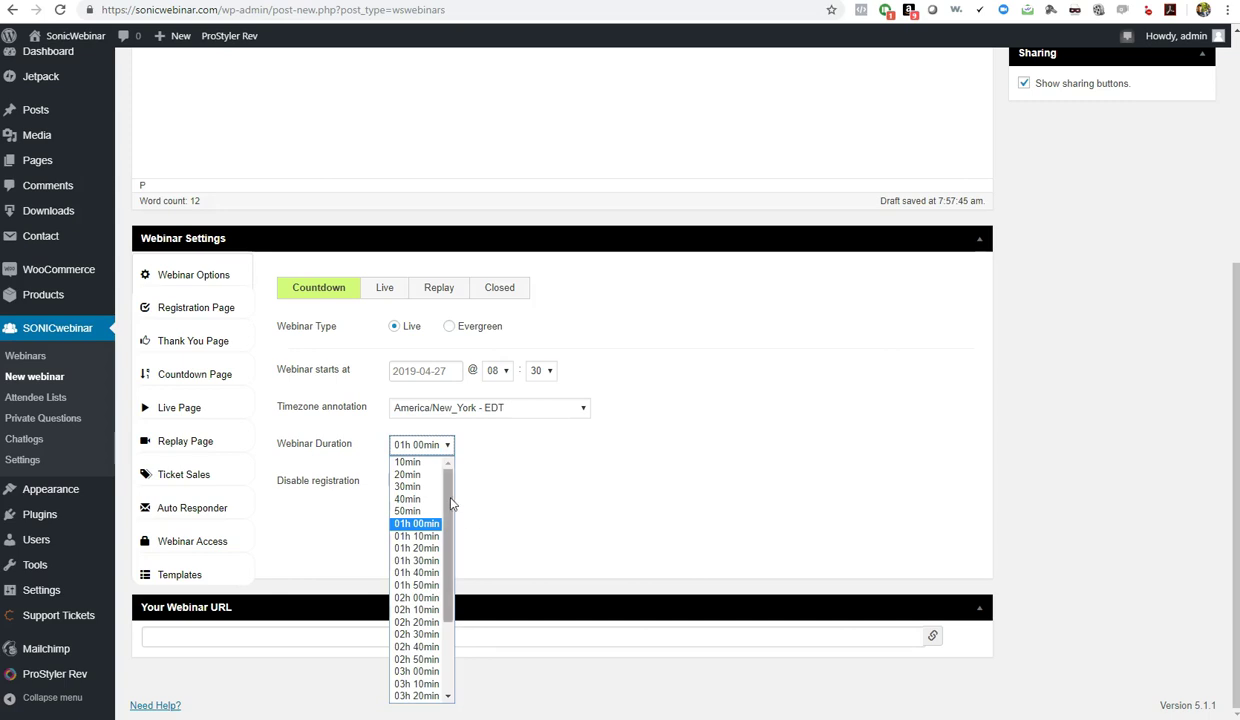
left_click(416, 523)
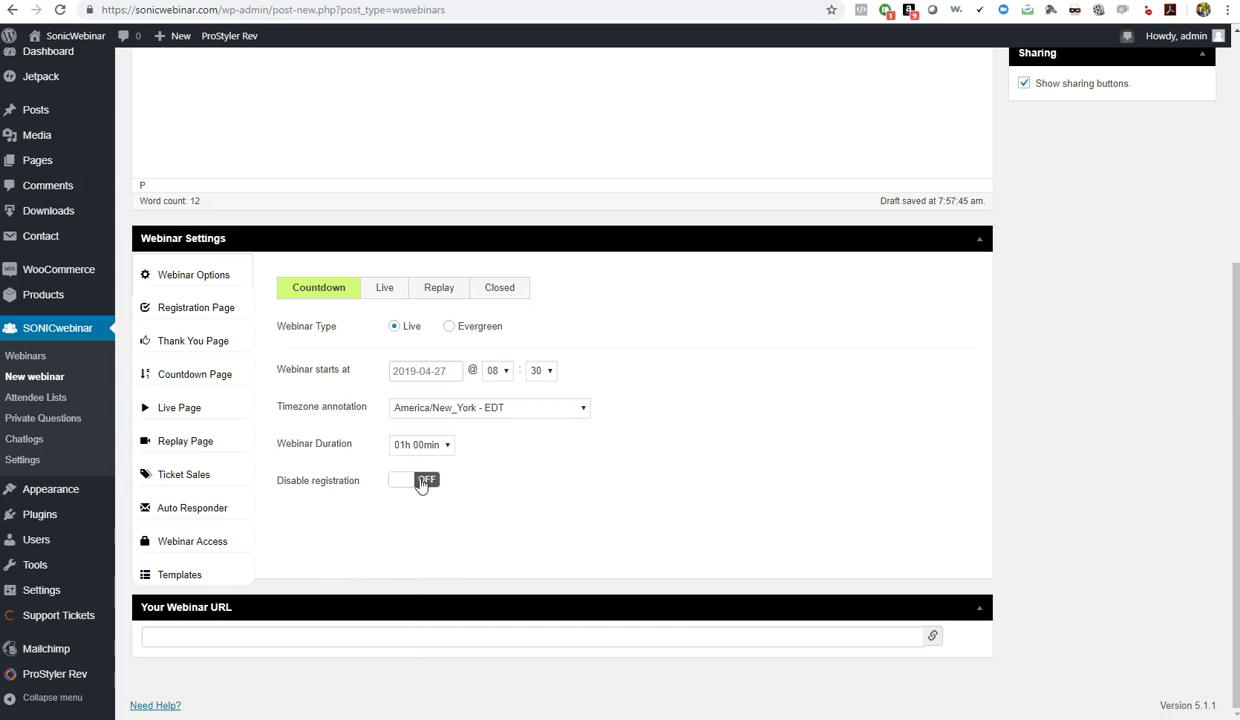
left_click(421, 482)
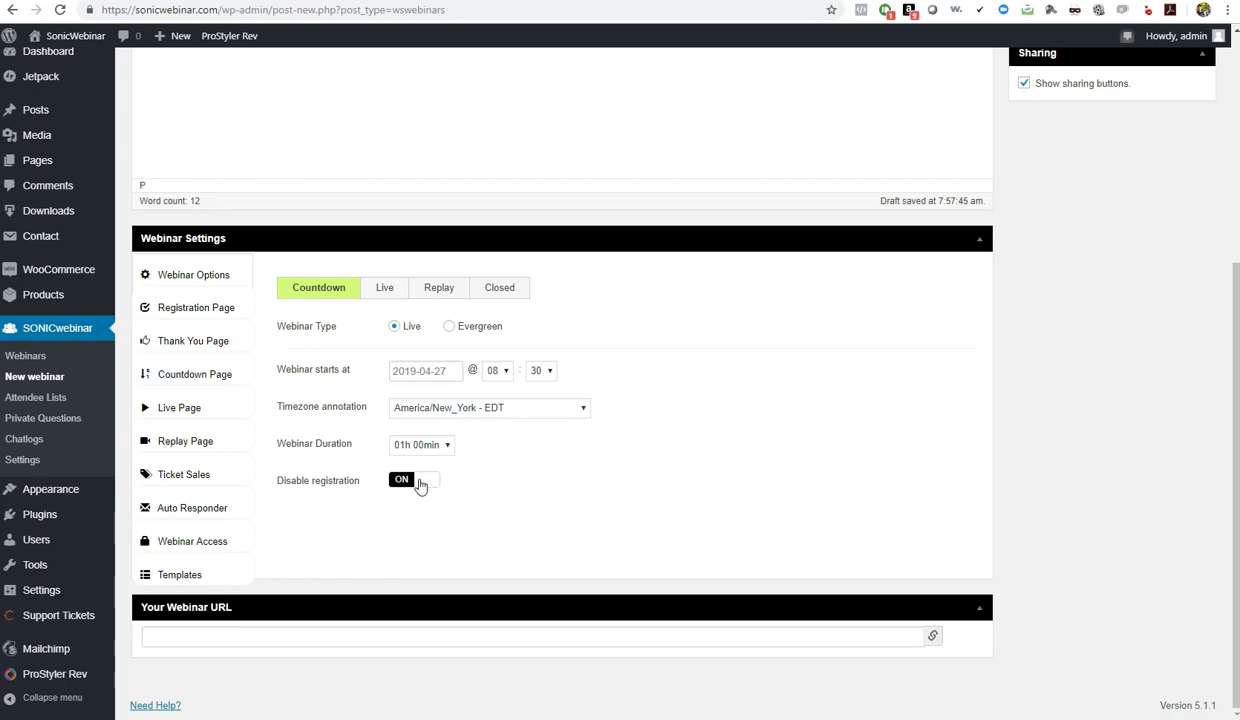
left_click(421, 482)
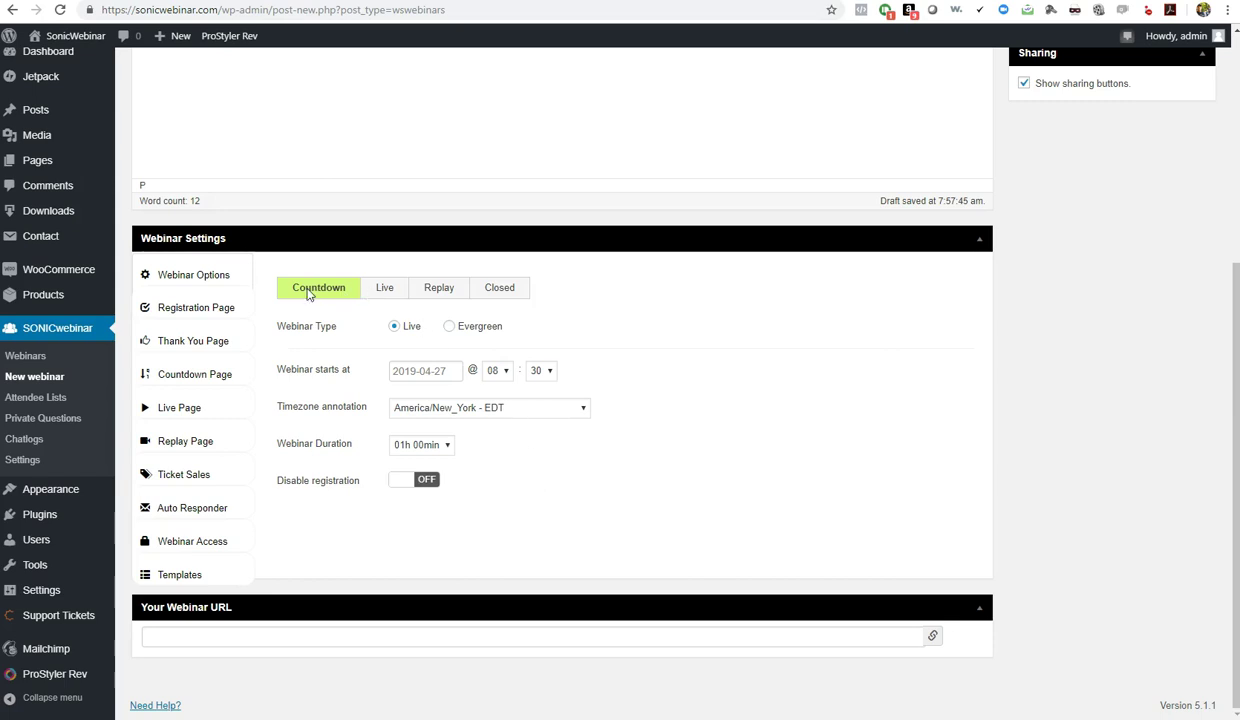
Set the registration page background colour to black (000000)
left_click(185, 306)
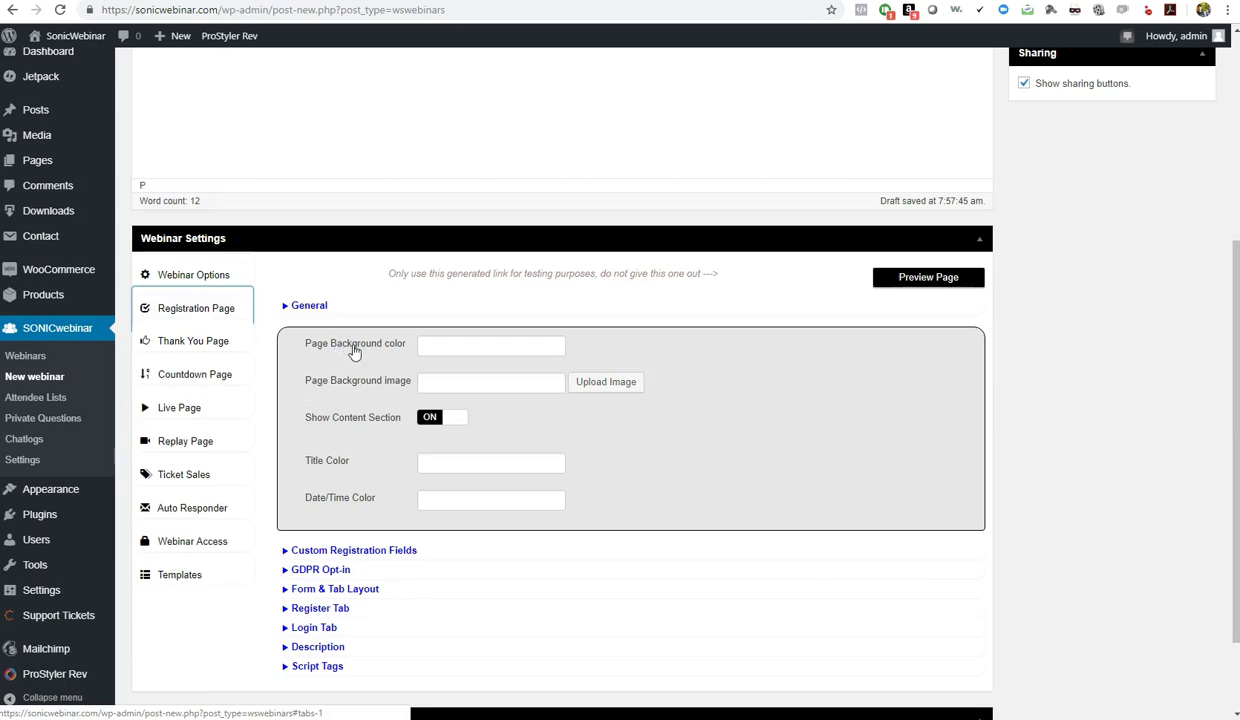
left_click(463, 346)
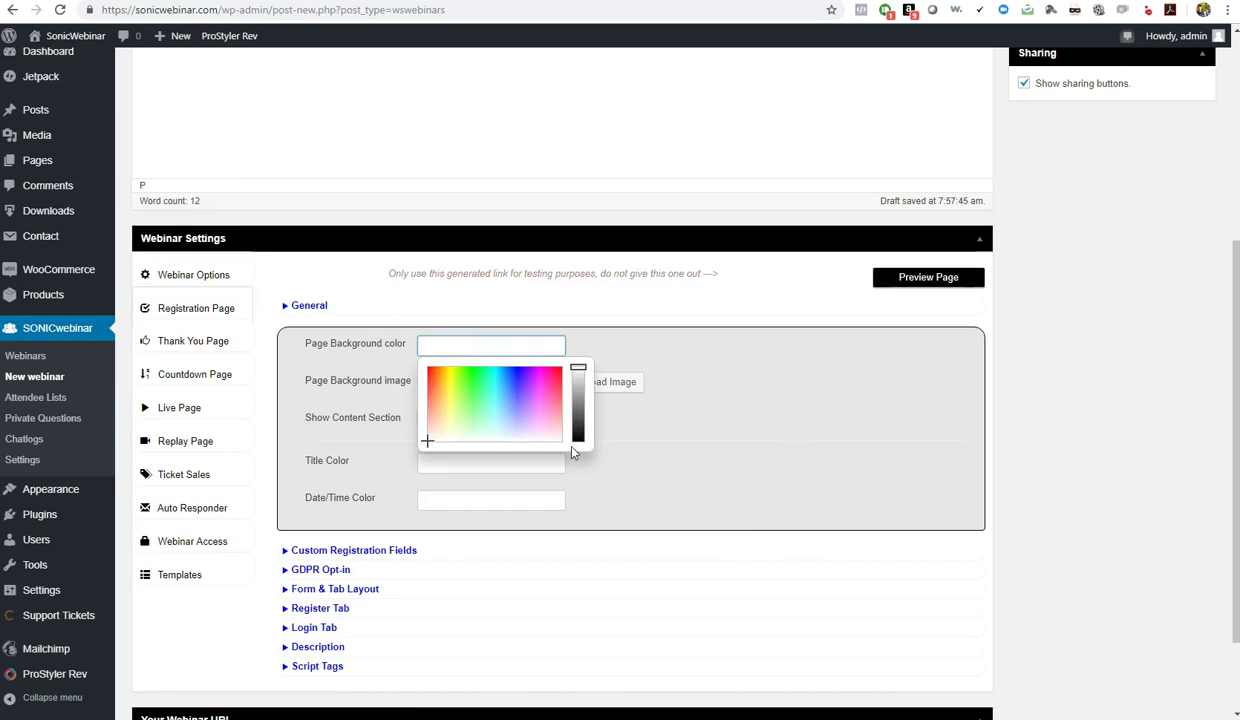
left_click(577, 378)
left_click_drag(577, 383, 578, 462)
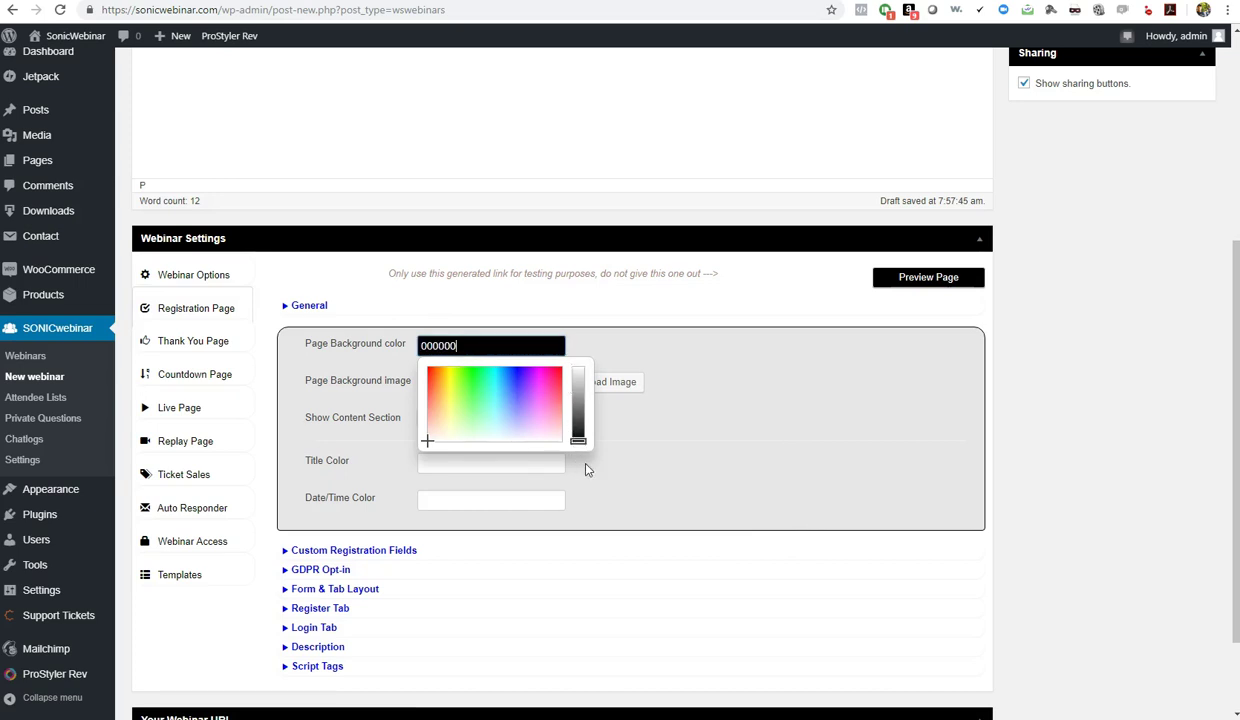
left_click(613, 448)
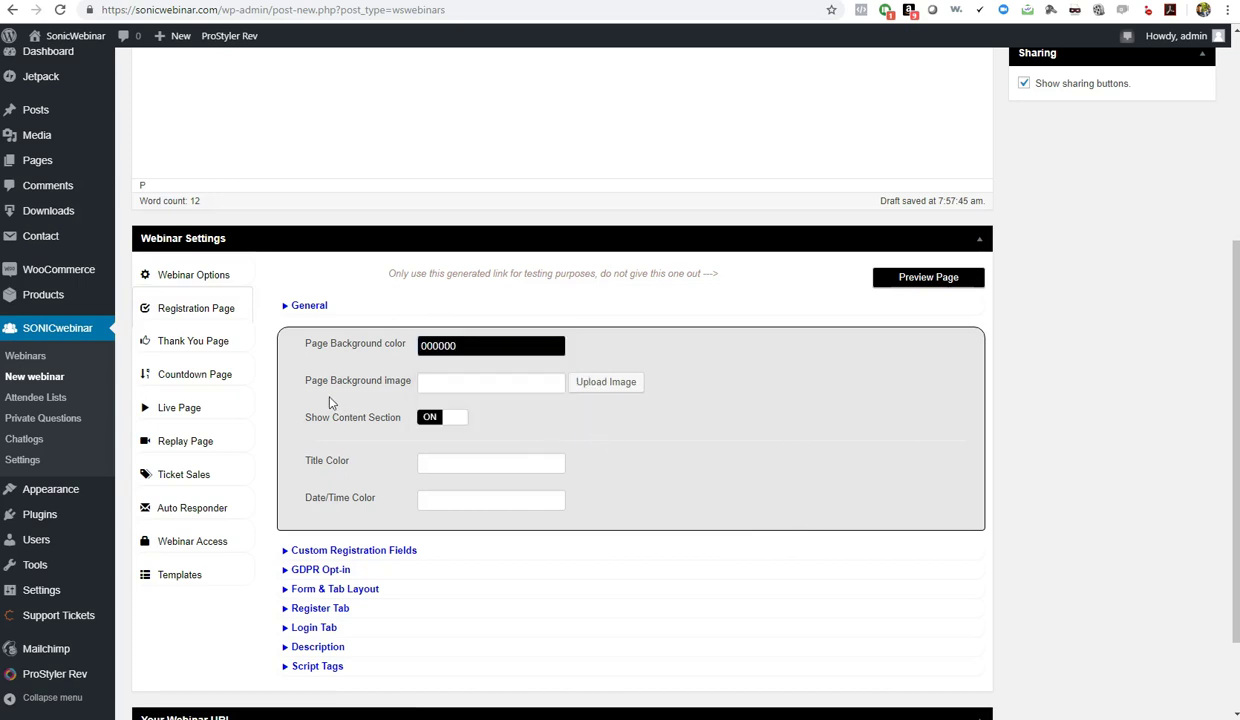
Use LAMBO.jpg from the Media Library as the registration page background image
left_click(594, 388)
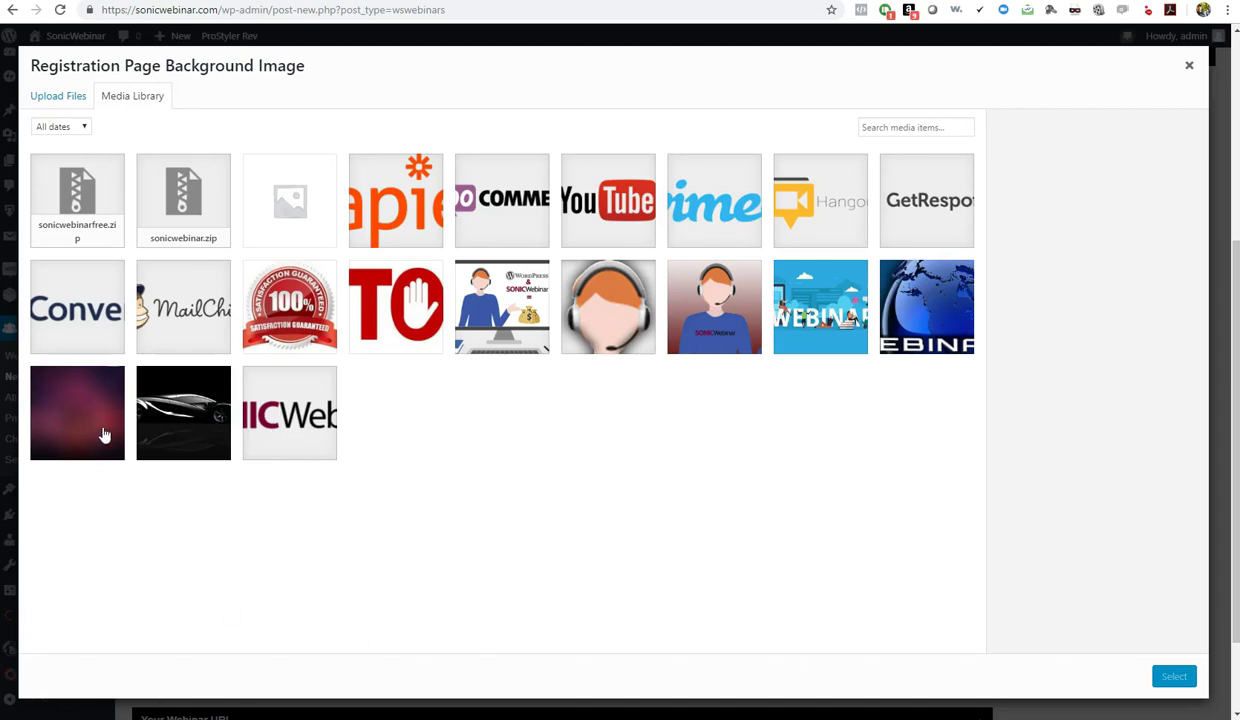
left_click(176, 414)
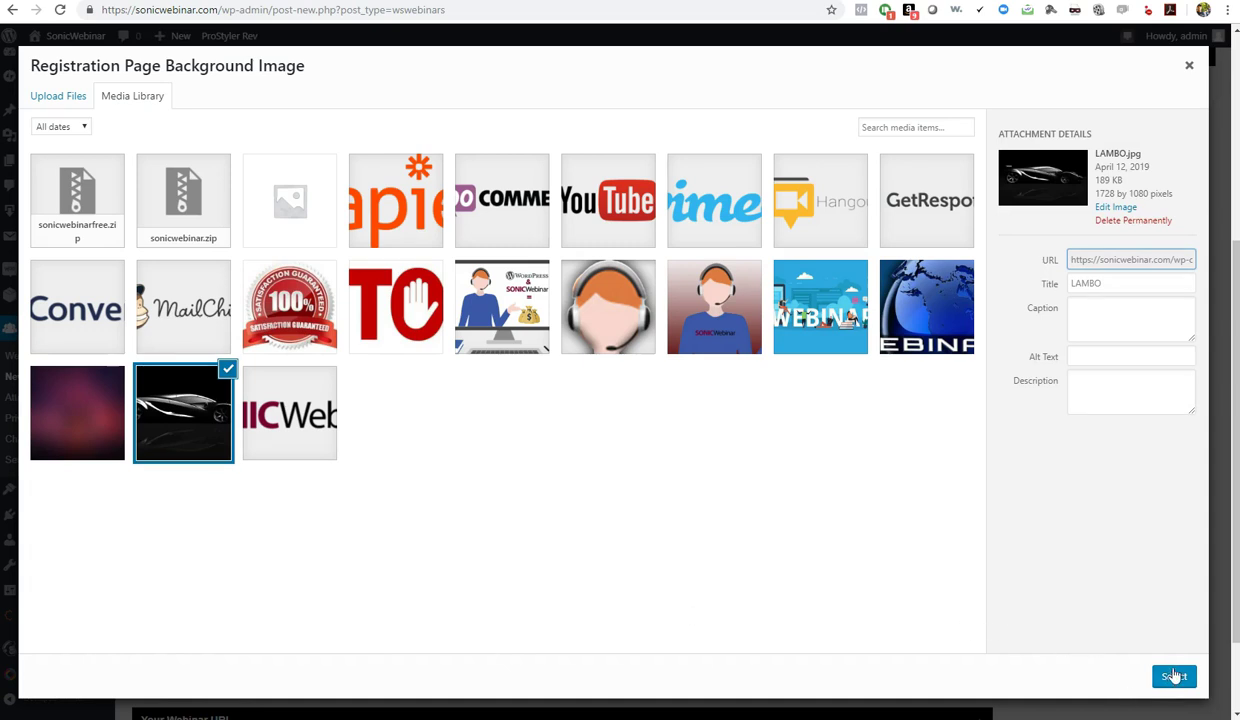
left_click(1170, 677)
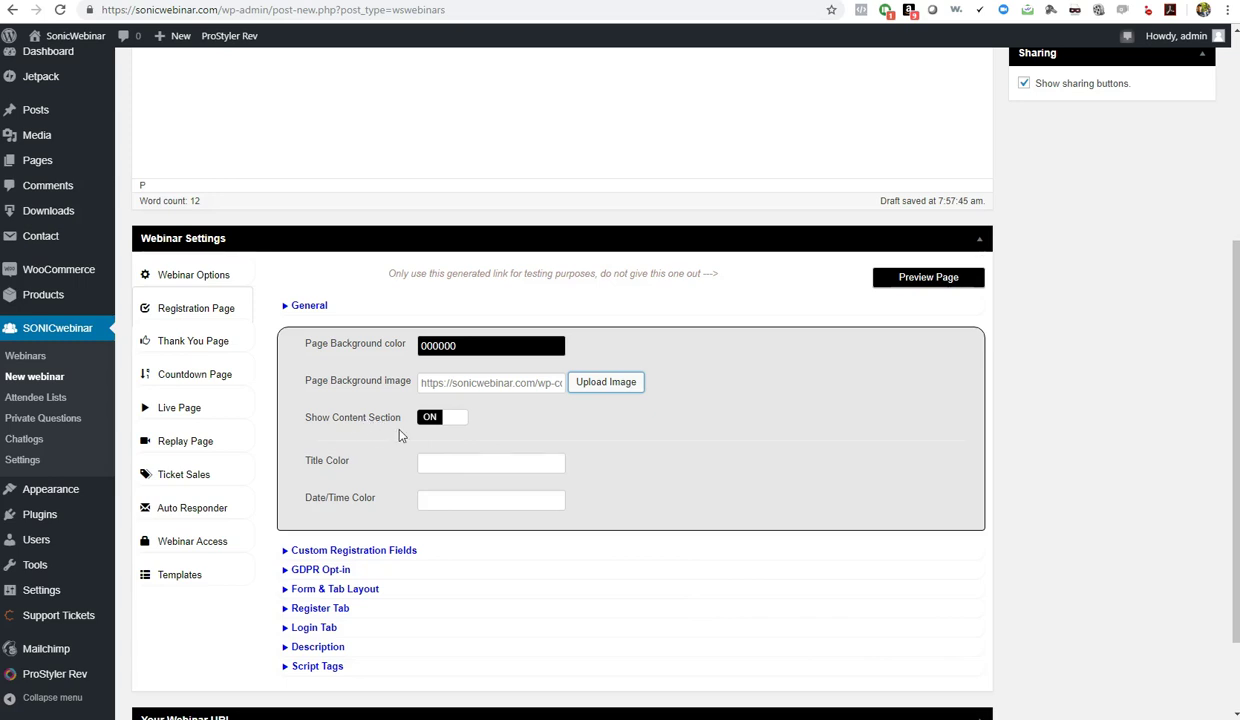
scroll(411, 447, "up", 2)
left_click_drag(490, 138, 140, 131)
left_click(249, 188)
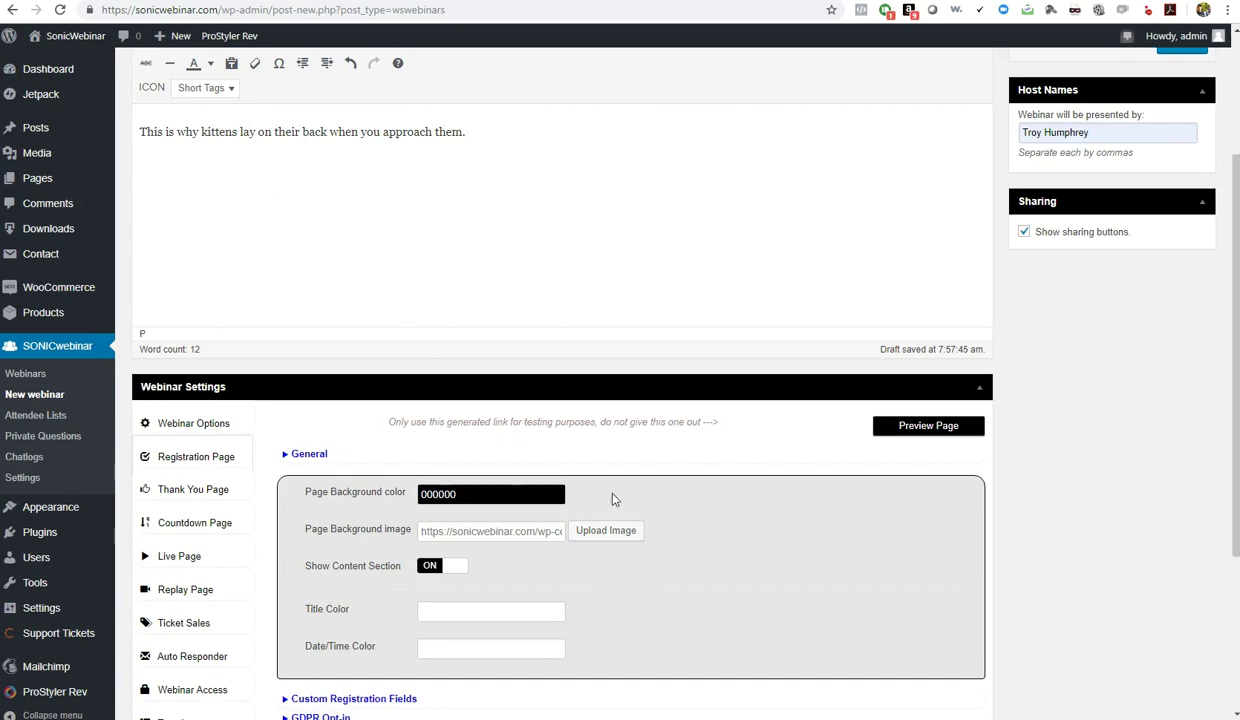
scroll(613, 498, "down", 2)
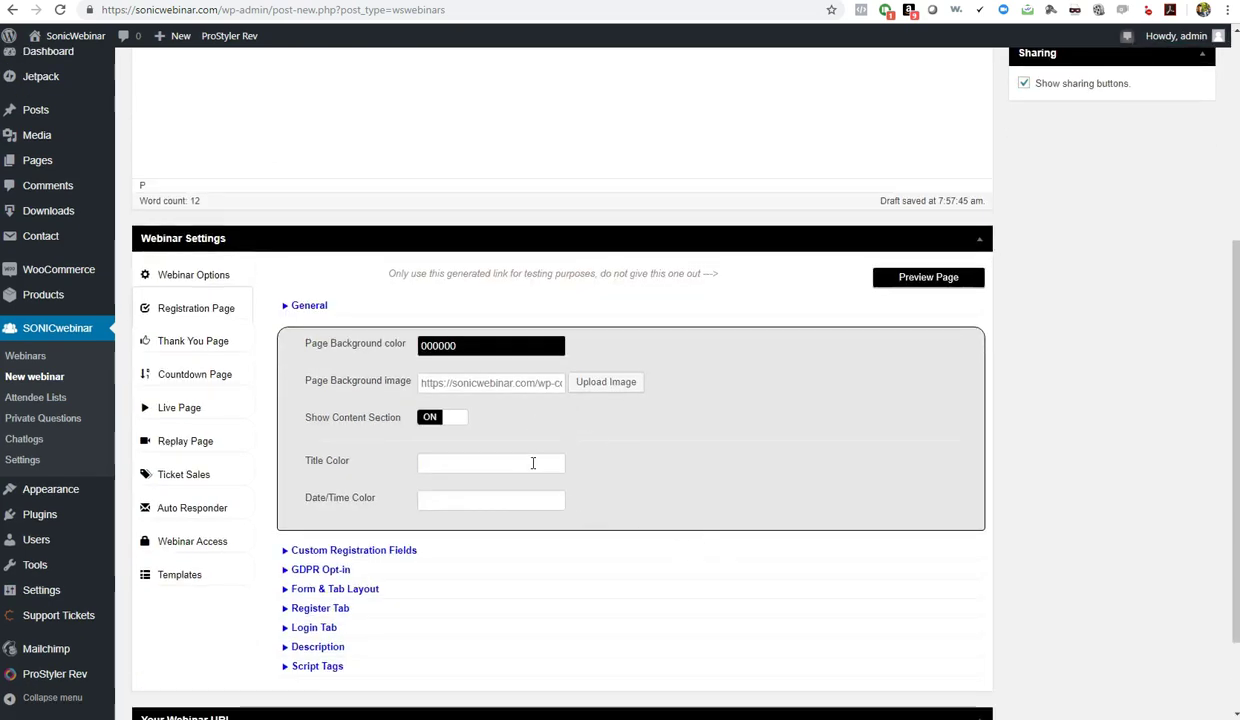
Set the registration page Title Color to white FFFFFF
left_click(533, 463)
type("FFFFFF")
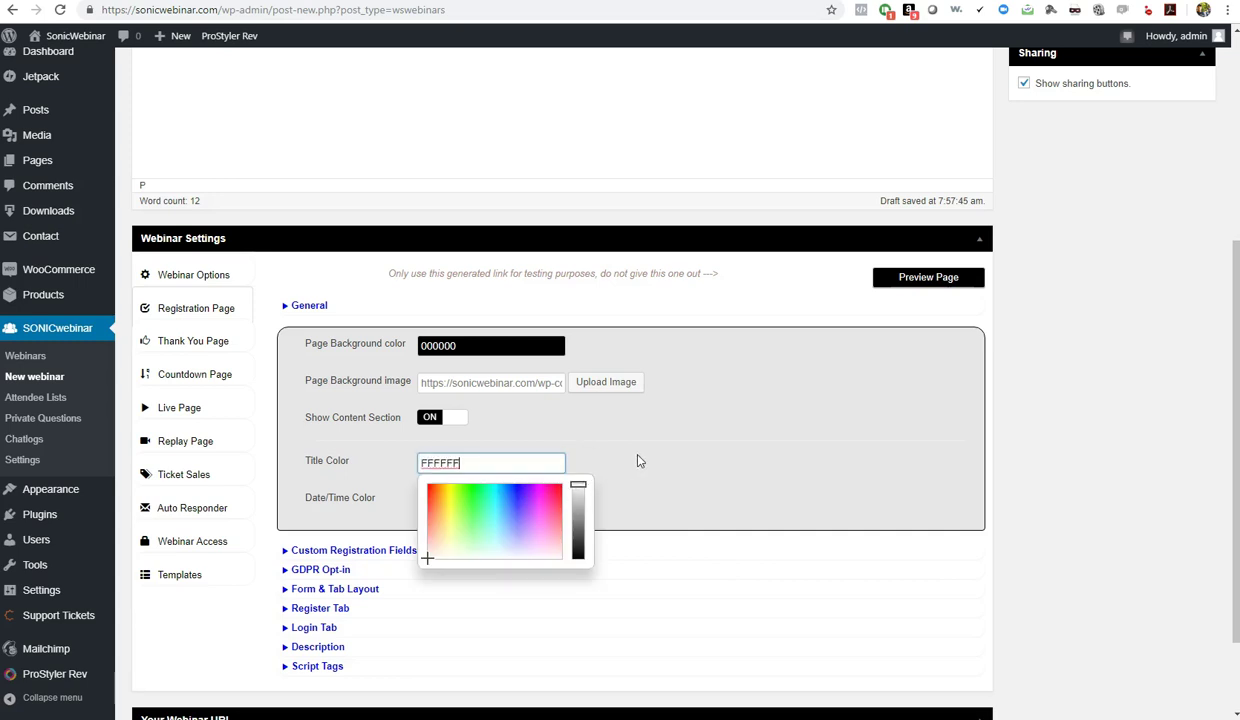
left_click(640, 461)
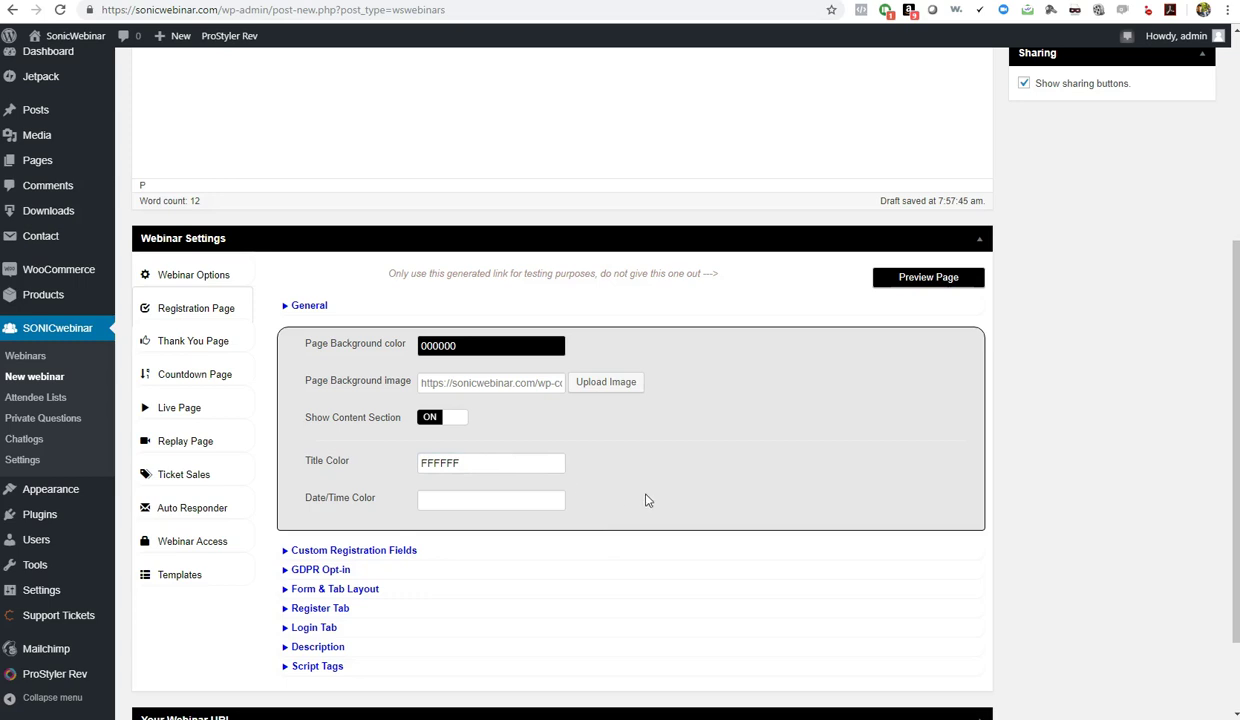
Set the Date/Time Color to bright yellow F8FF2C
left_click(470, 500)
left_click(454, 540)
left_click_drag(454, 540, 440, 521)
left_click(640, 498)
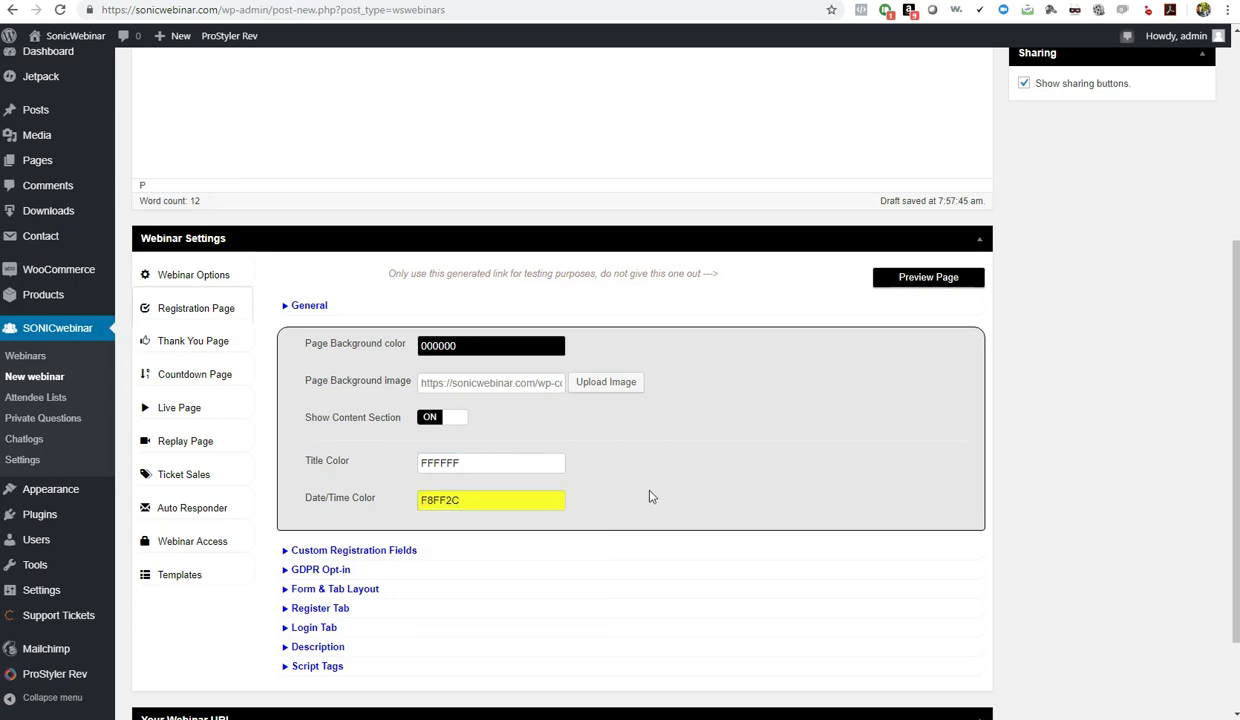
scroll(609, 538, "down", 1)
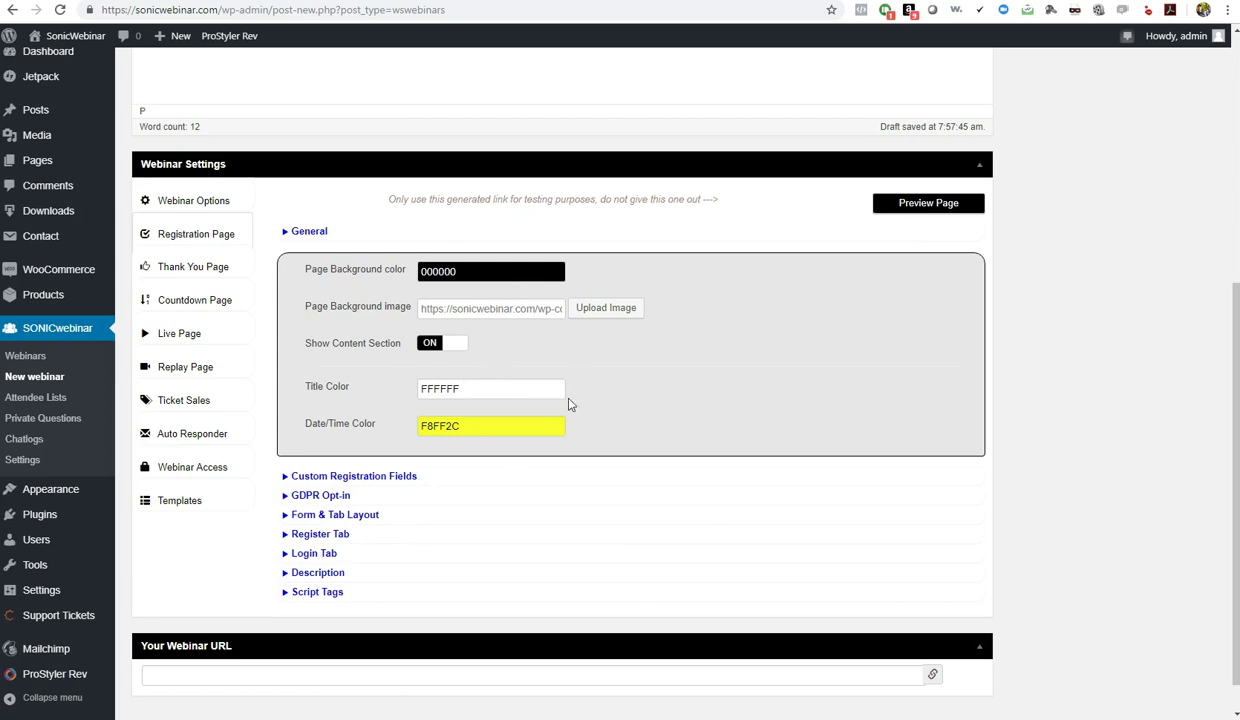
scroll(662, 385, "up", 1)
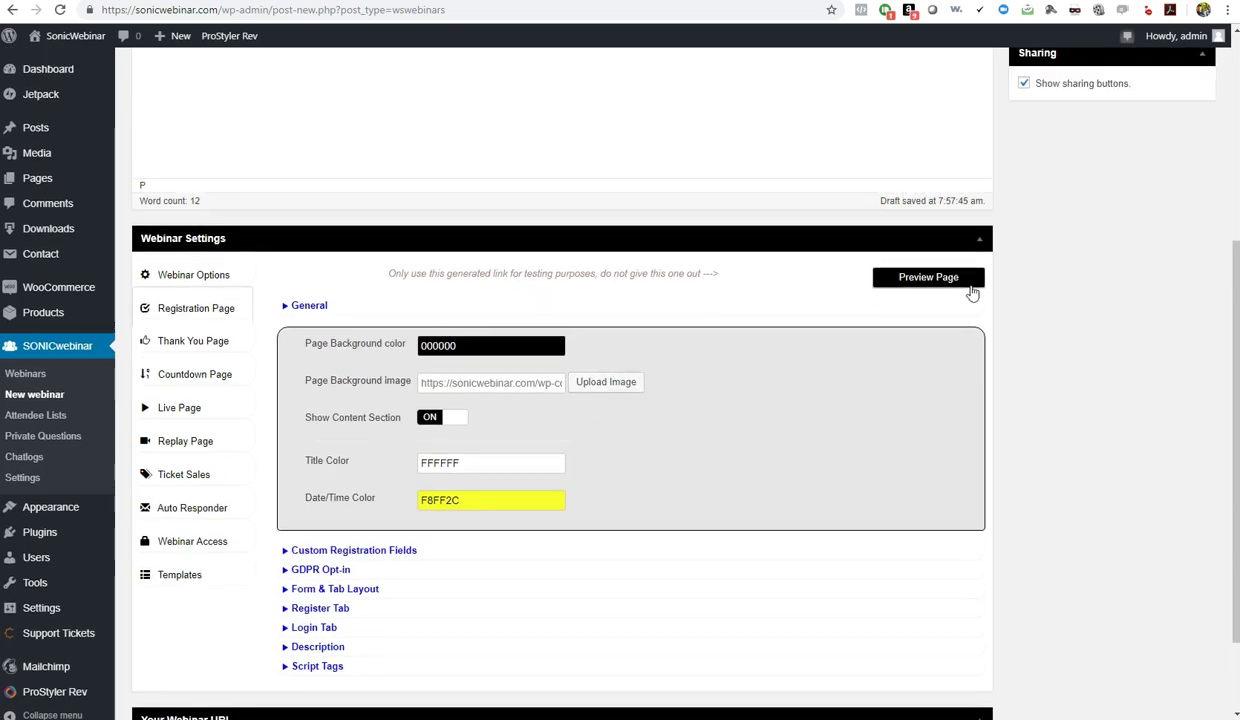
left_click(930, 280)
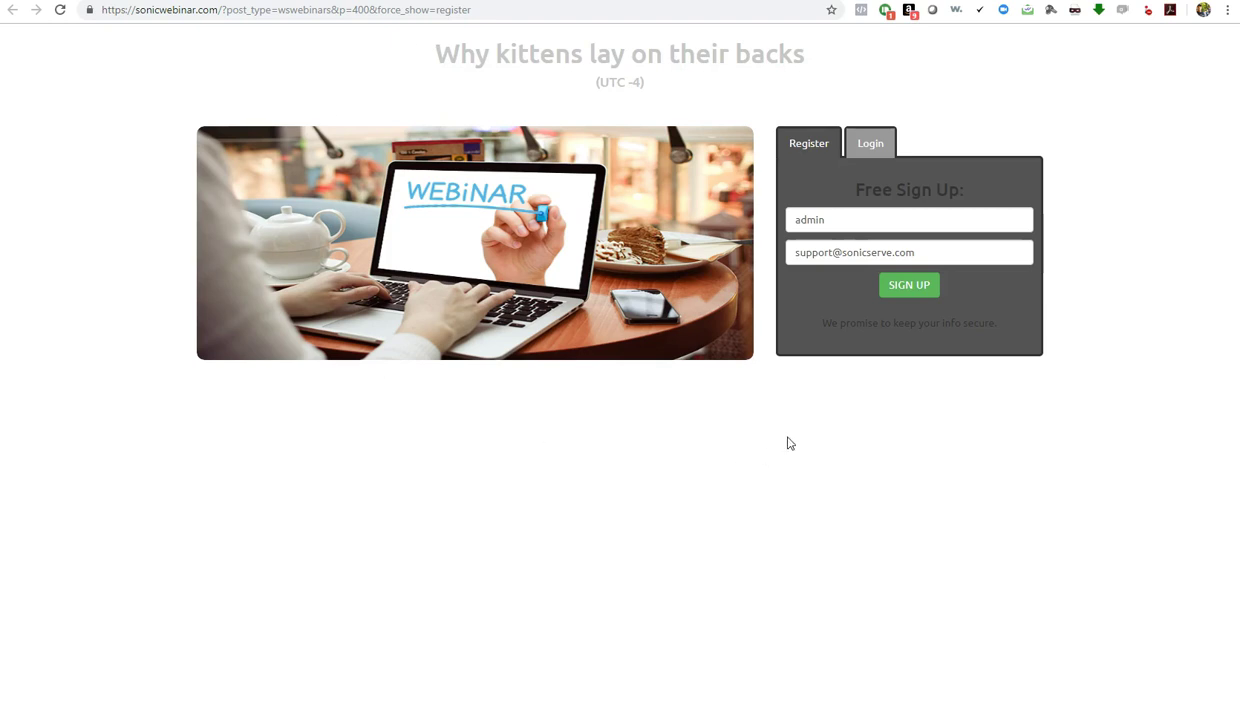
key("ctrl+w")
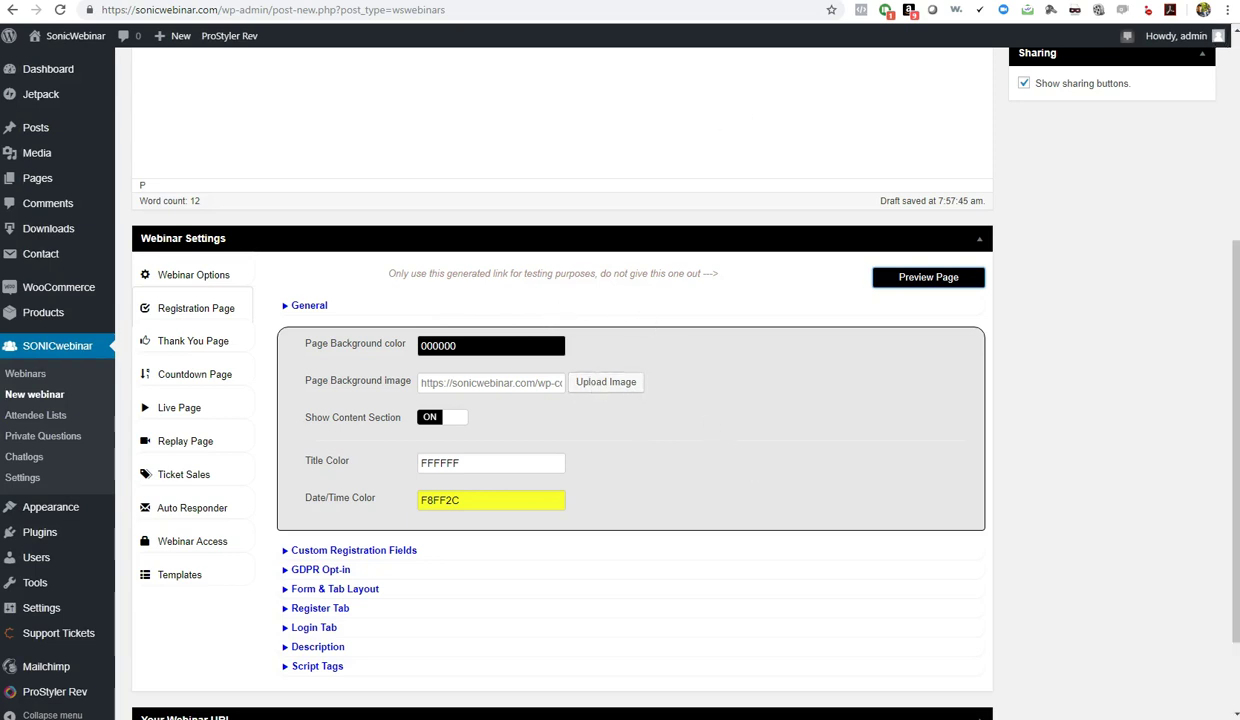
Publish the webinar and bring up its Registration Page settings
scroll(1085, 388, "up", 4)
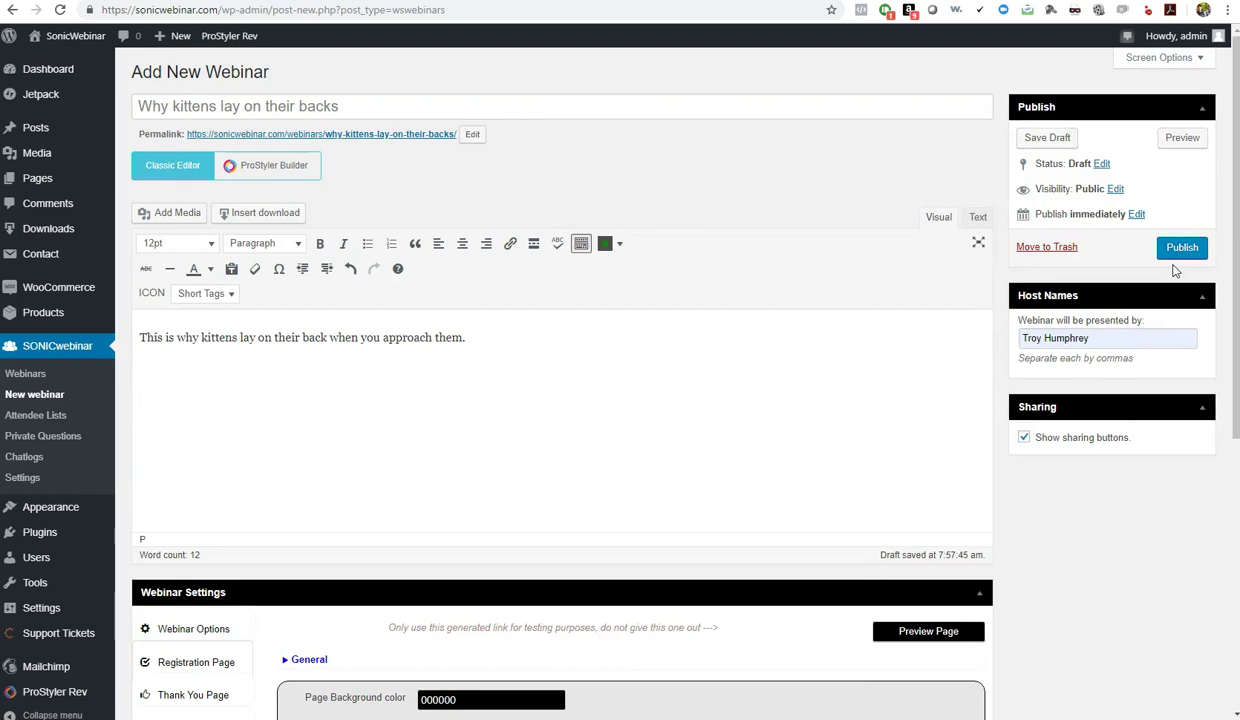
left_click(1136, 214)
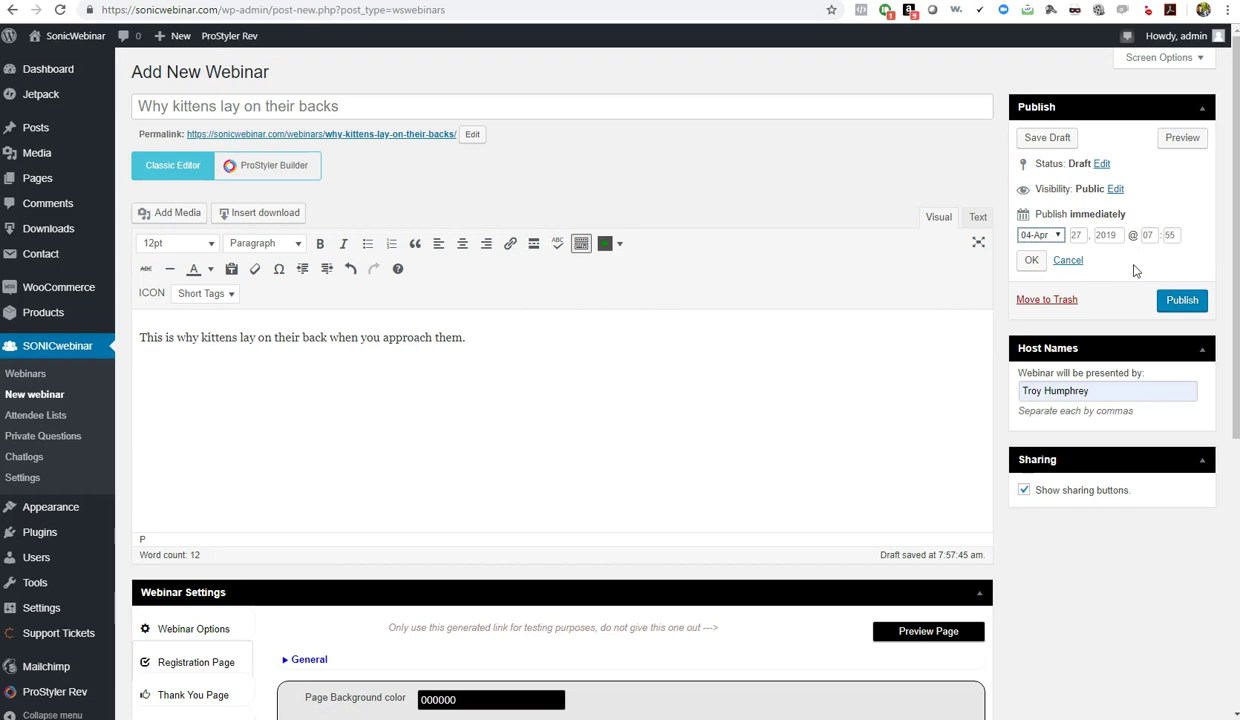
left_click(1183, 301)
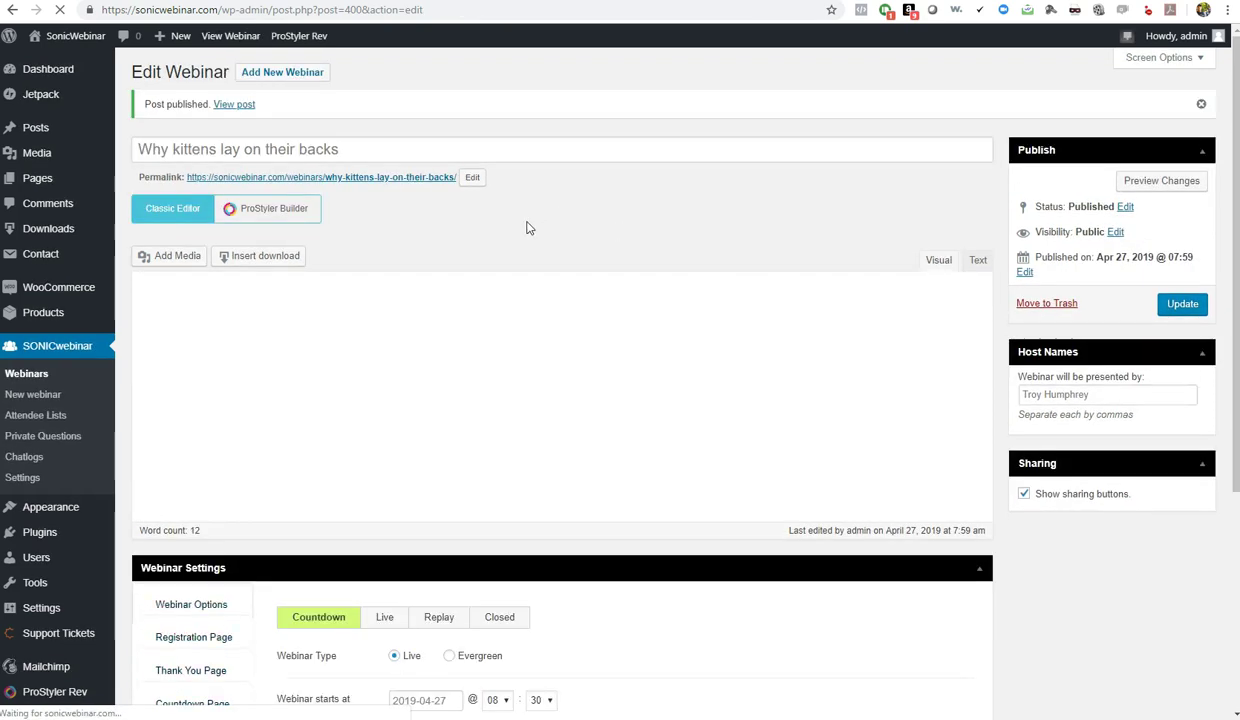
scroll(1032, 565, "down", 3)
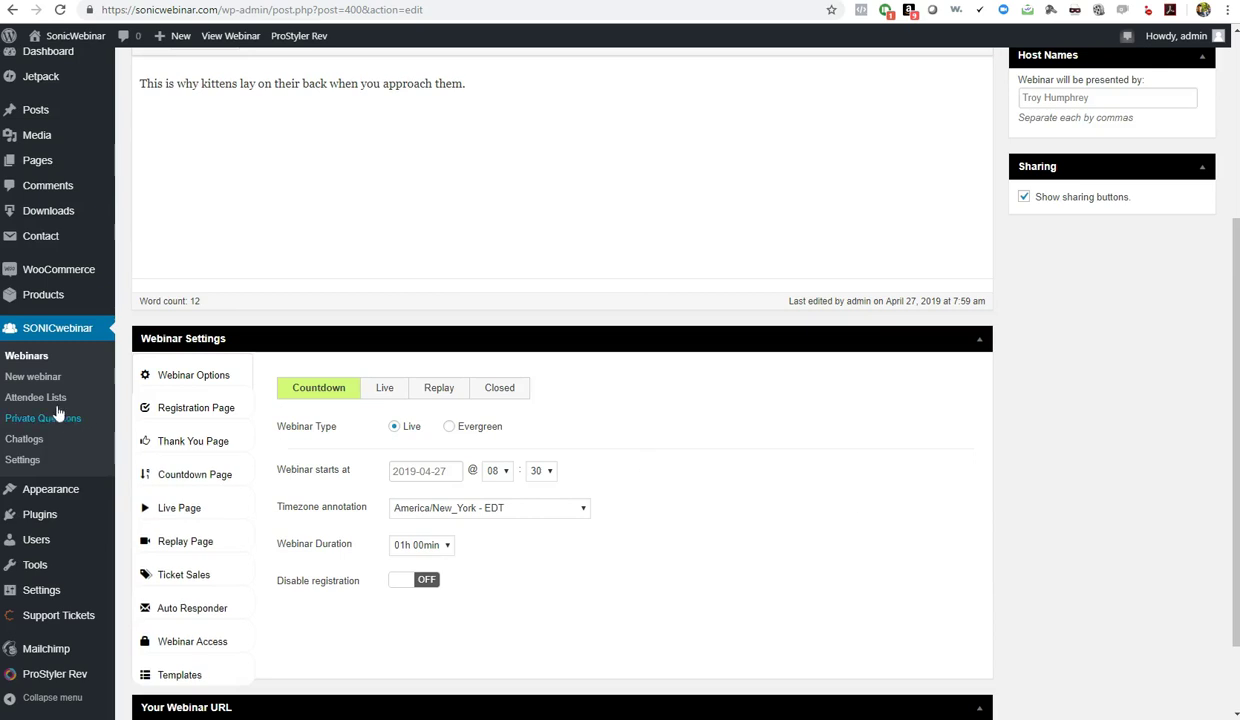
left_click(175, 408)
left_click(950, 384)
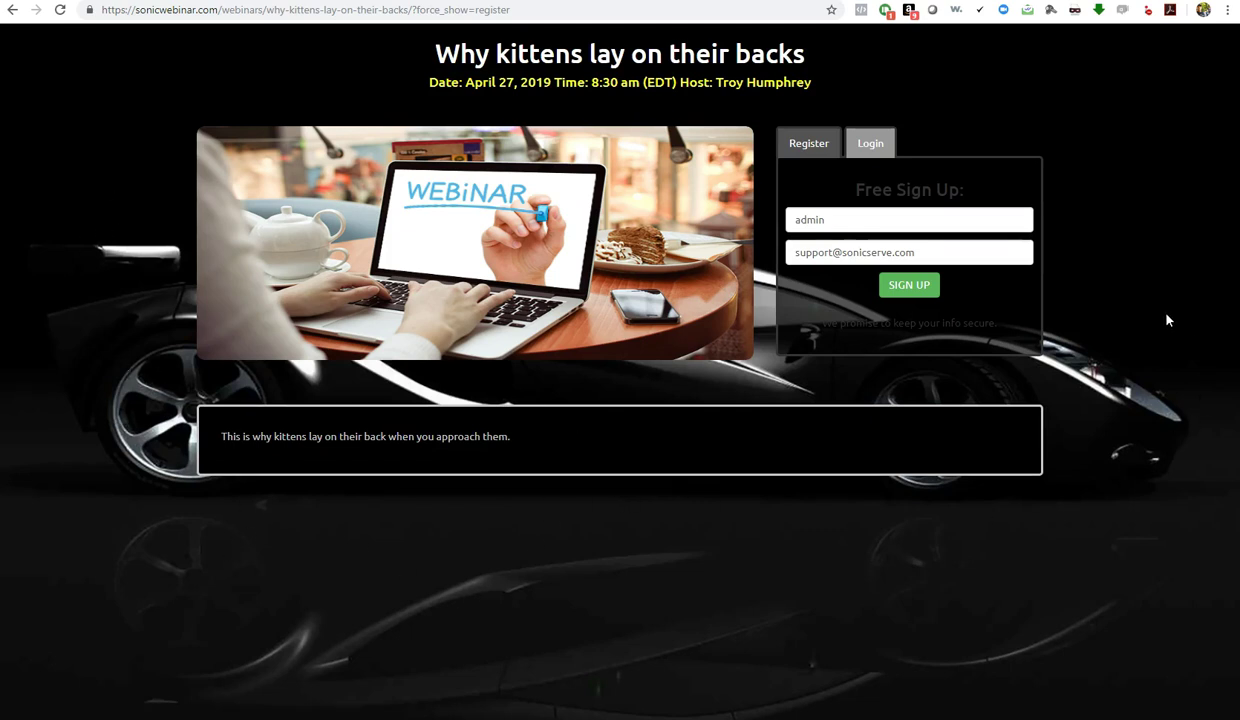
left_click_drag(459, 55, 792, 57)
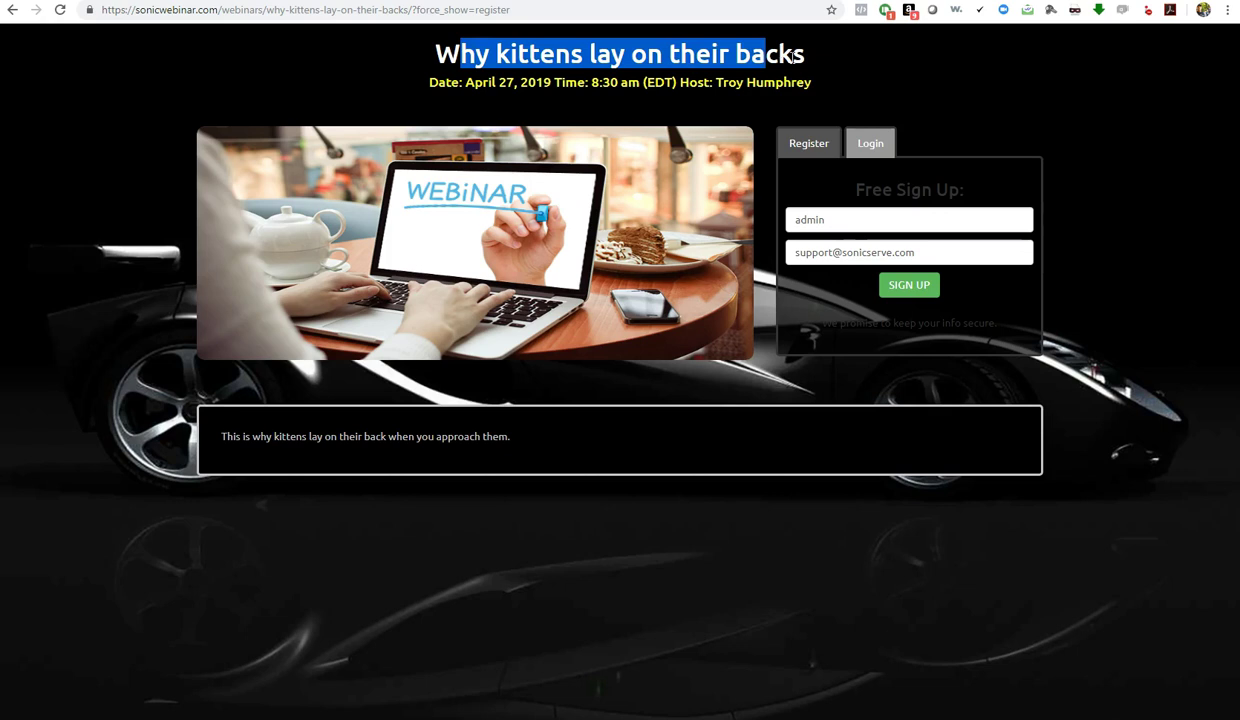
left_click_drag(670, 85, 842, 87)
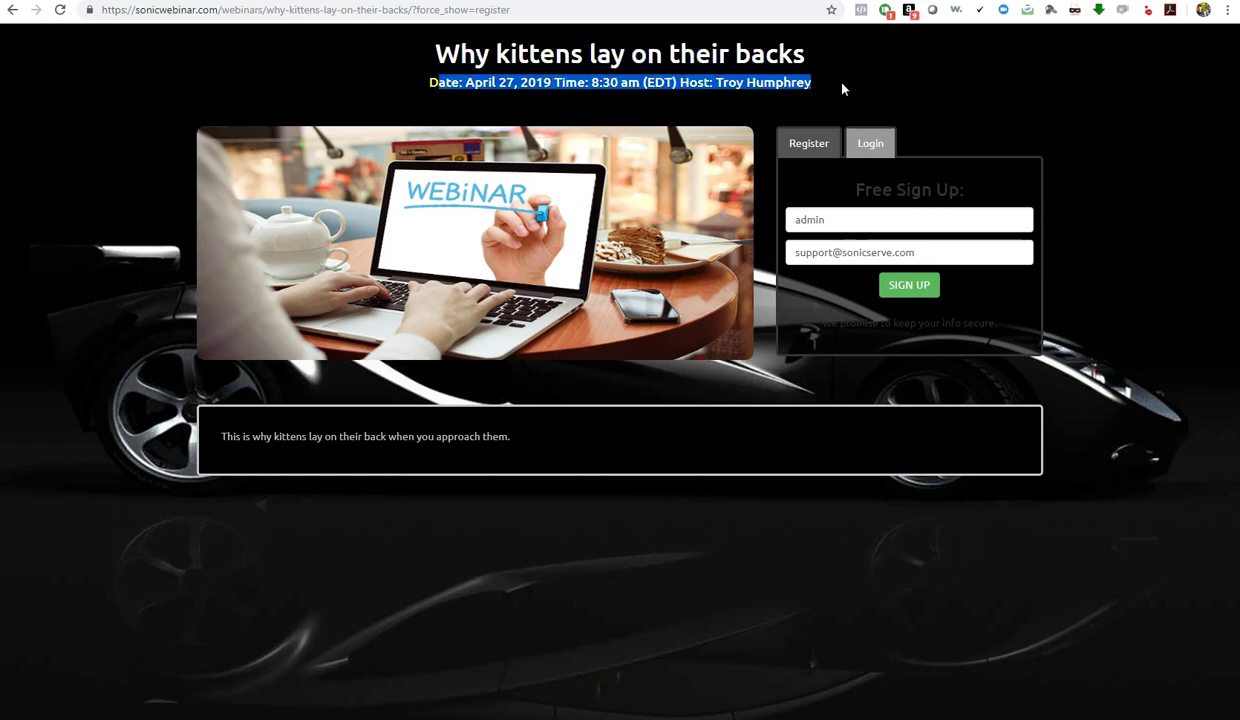
left_click(819, 91)
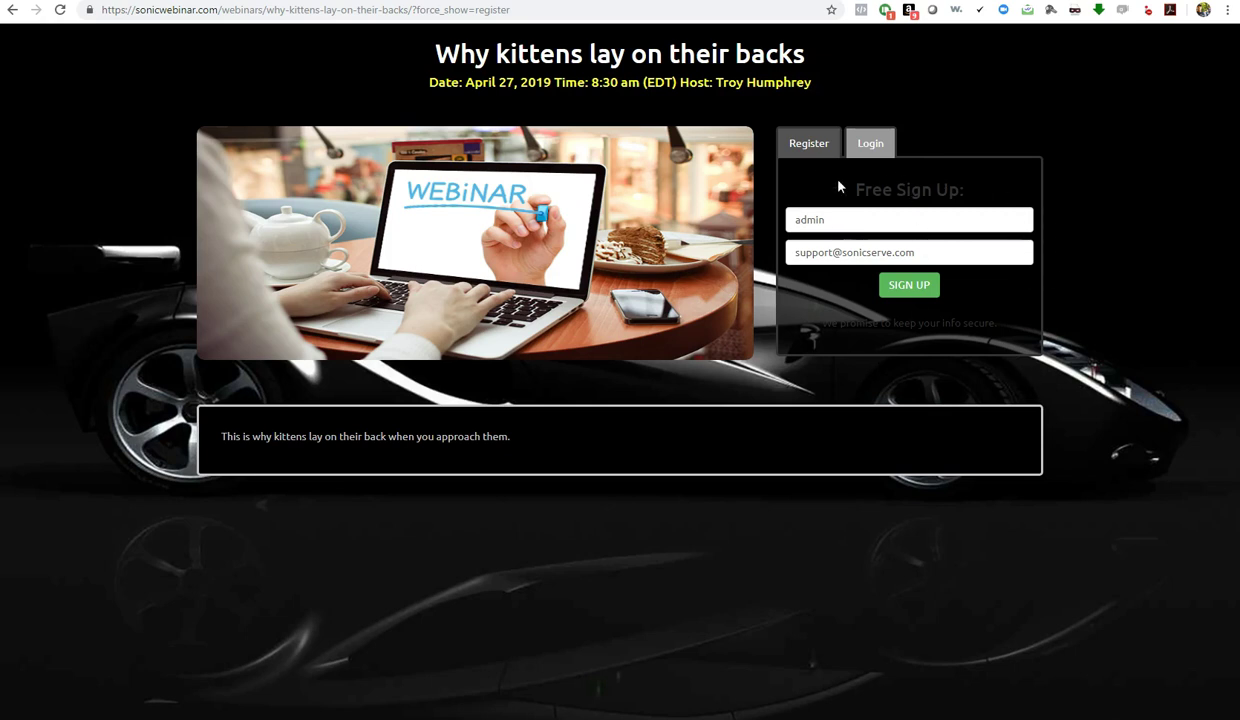
left_click(855, 143)
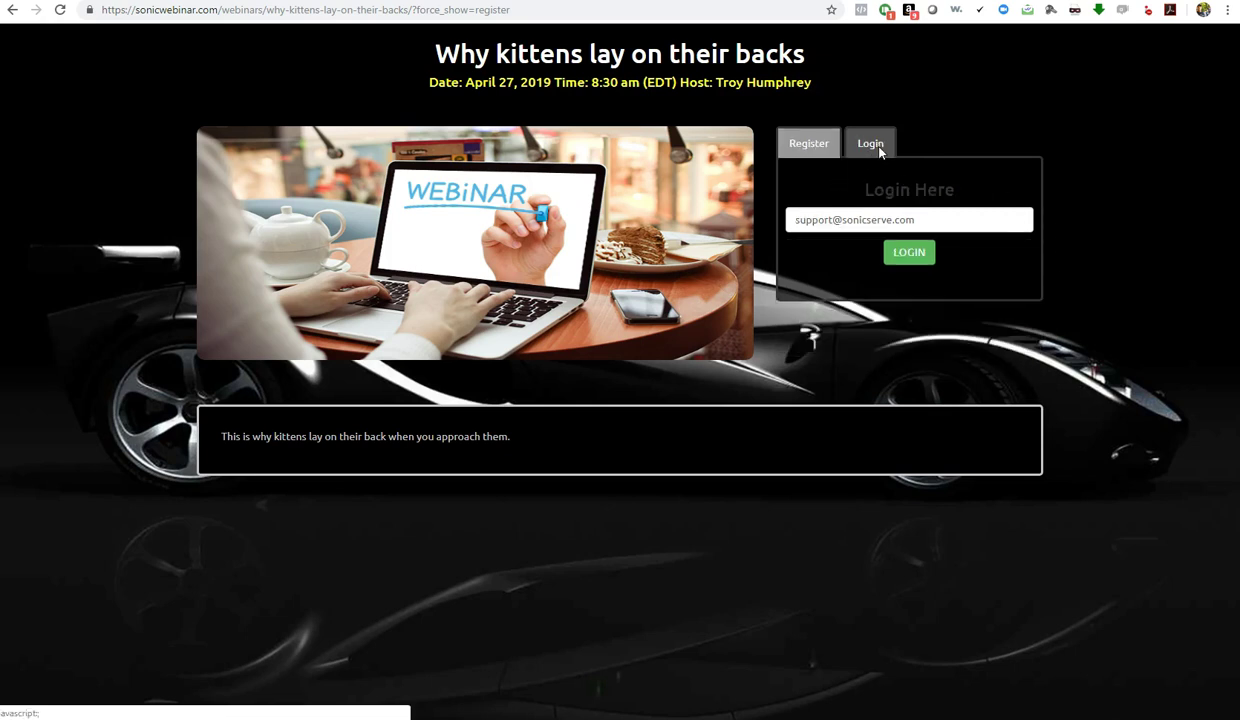
left_click(798, 149)
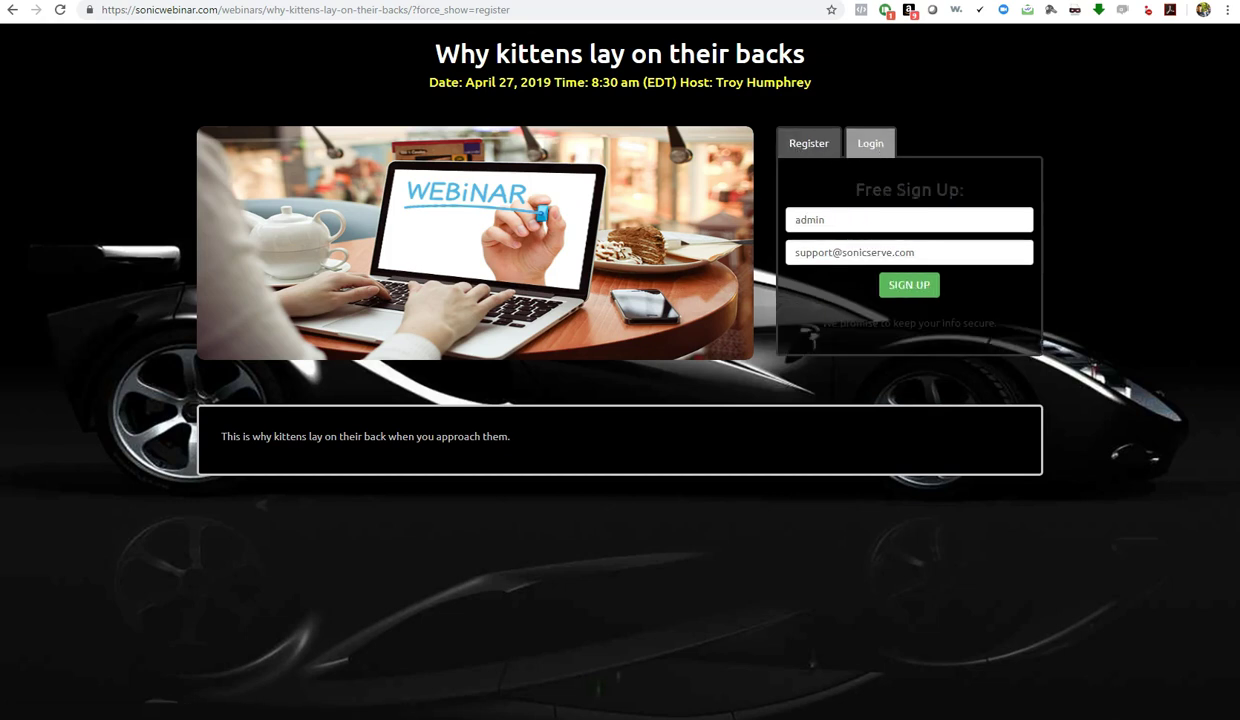
key("ctrl+Tab")
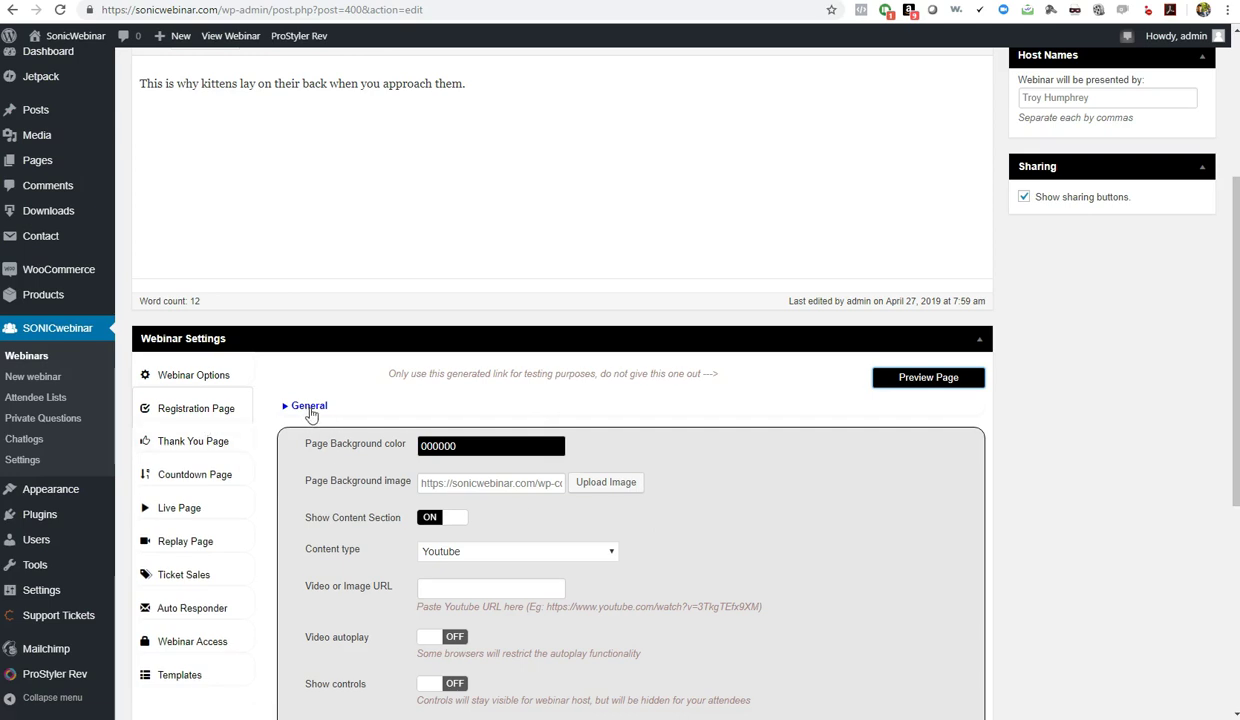
Browse Thank You Page and Webinar Options, then expand the registration page's Custom Registration Fields
left_click(213, 405)
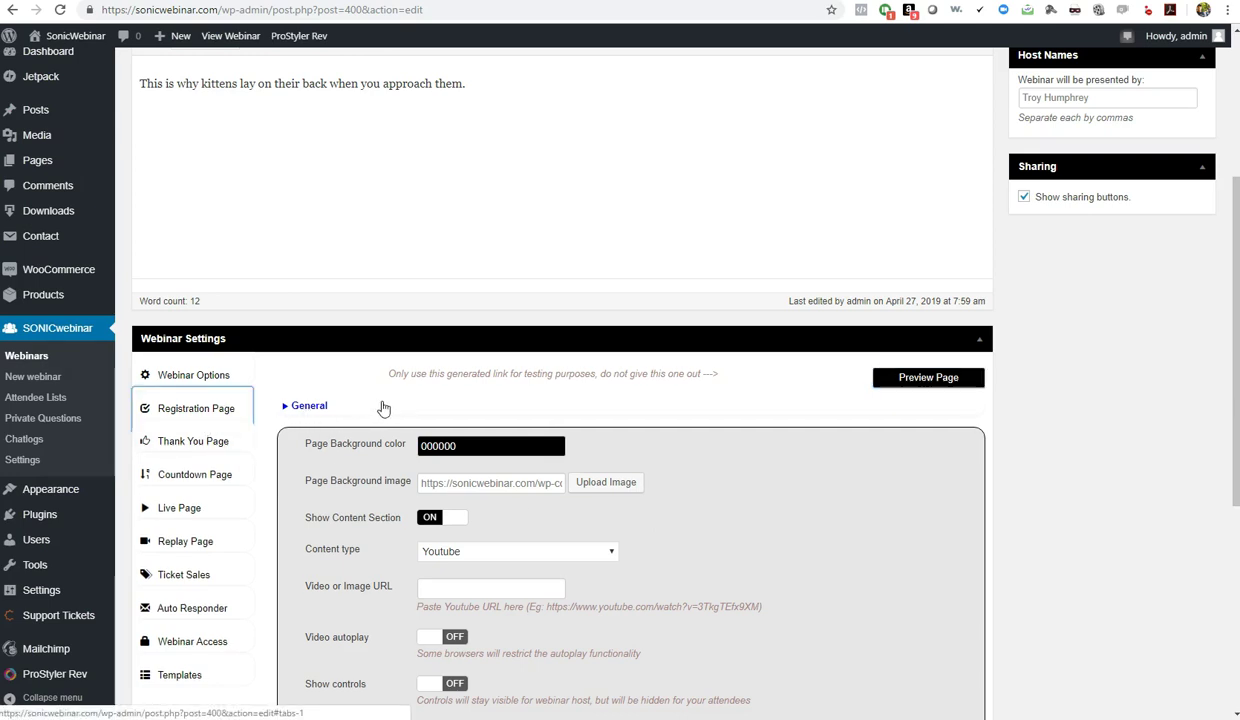
scroll(739, 451, "down", 2)
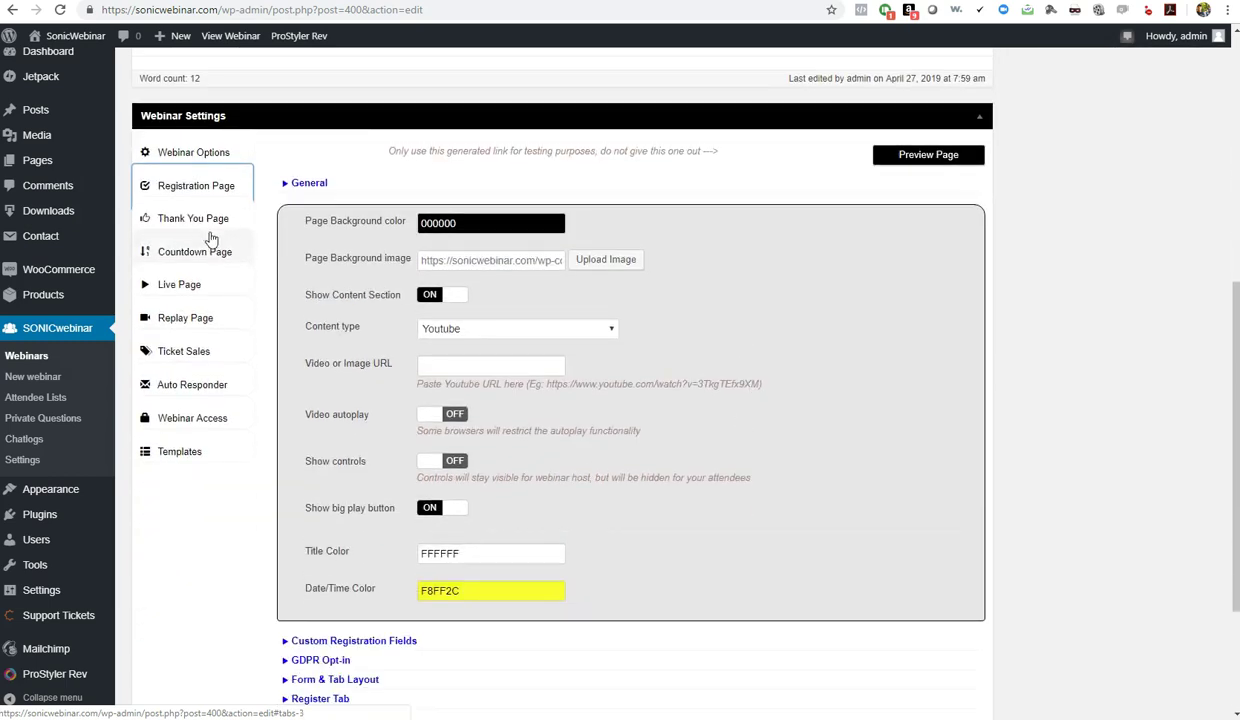
left_click(202, 222)
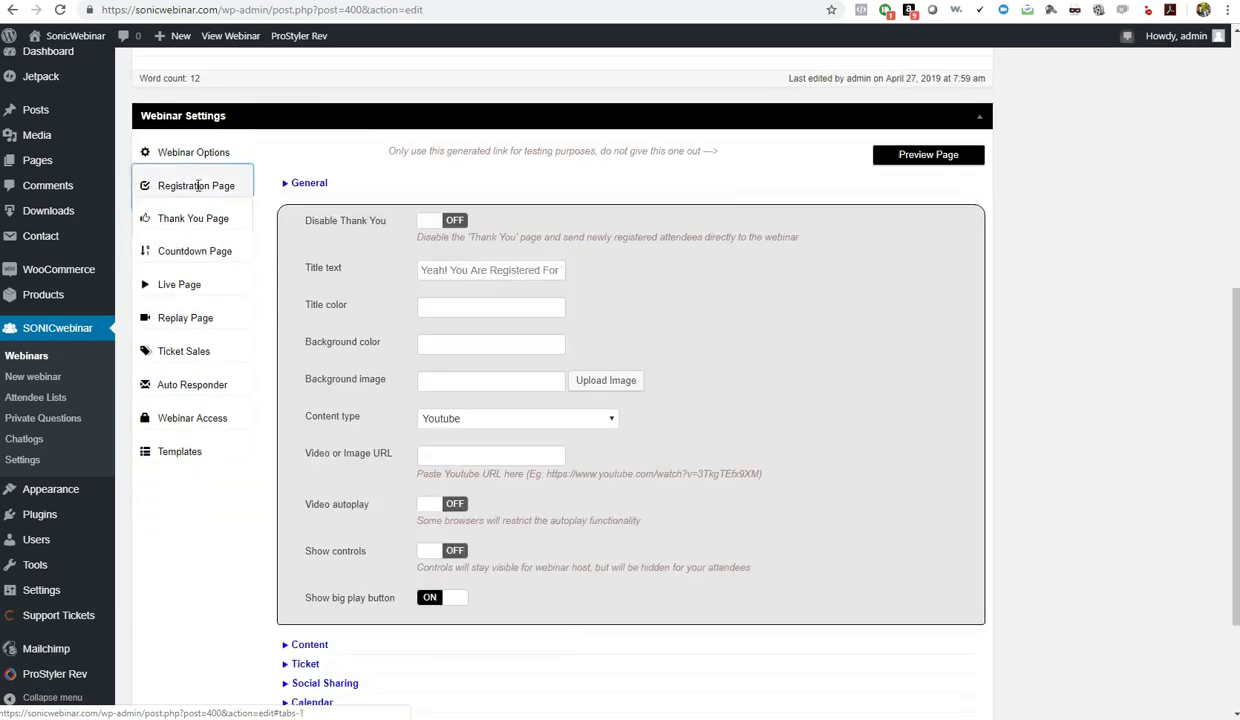
left_click(196, 186)
left_click(188, 154)
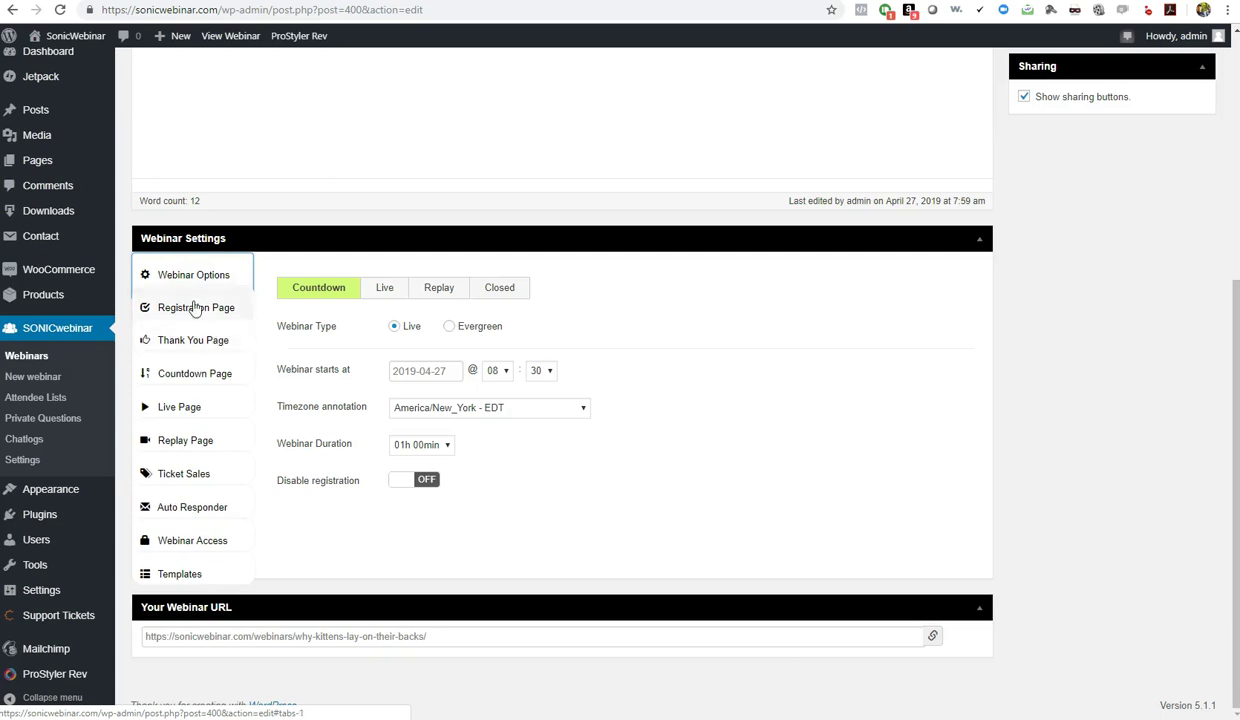
left_click(195, 309)
left_click(316, 309)
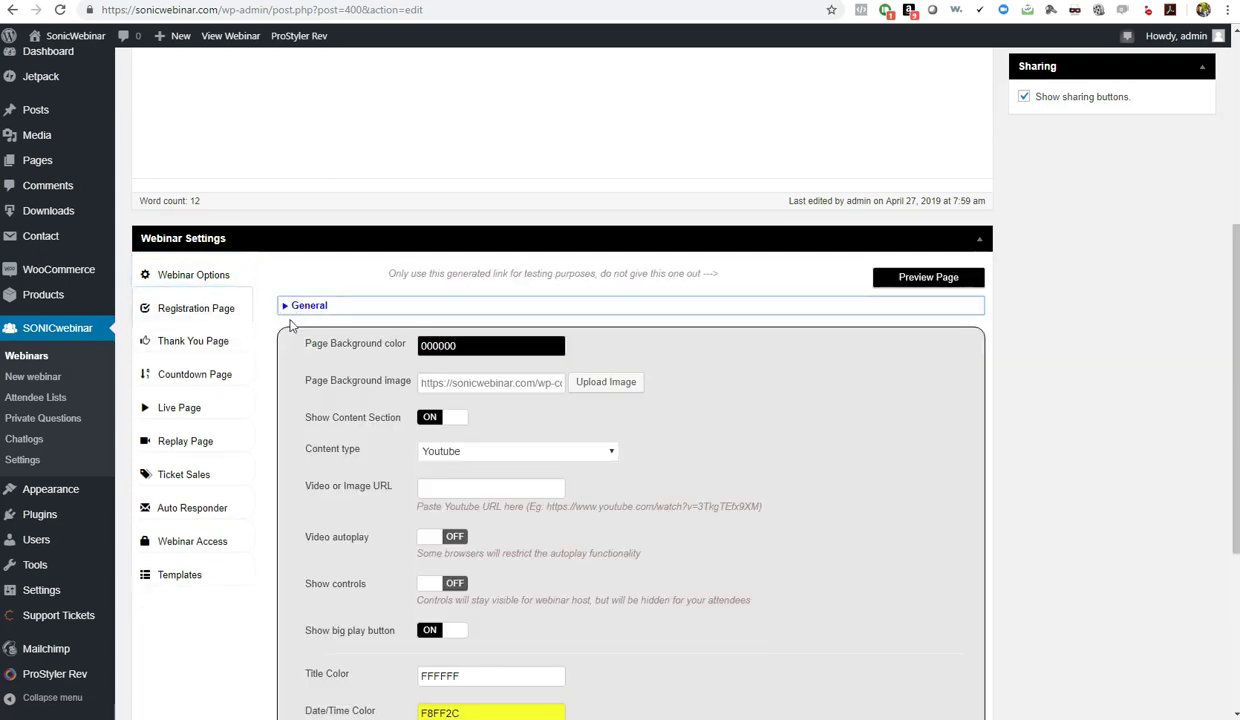
scroll(291, 326, "down", 3)
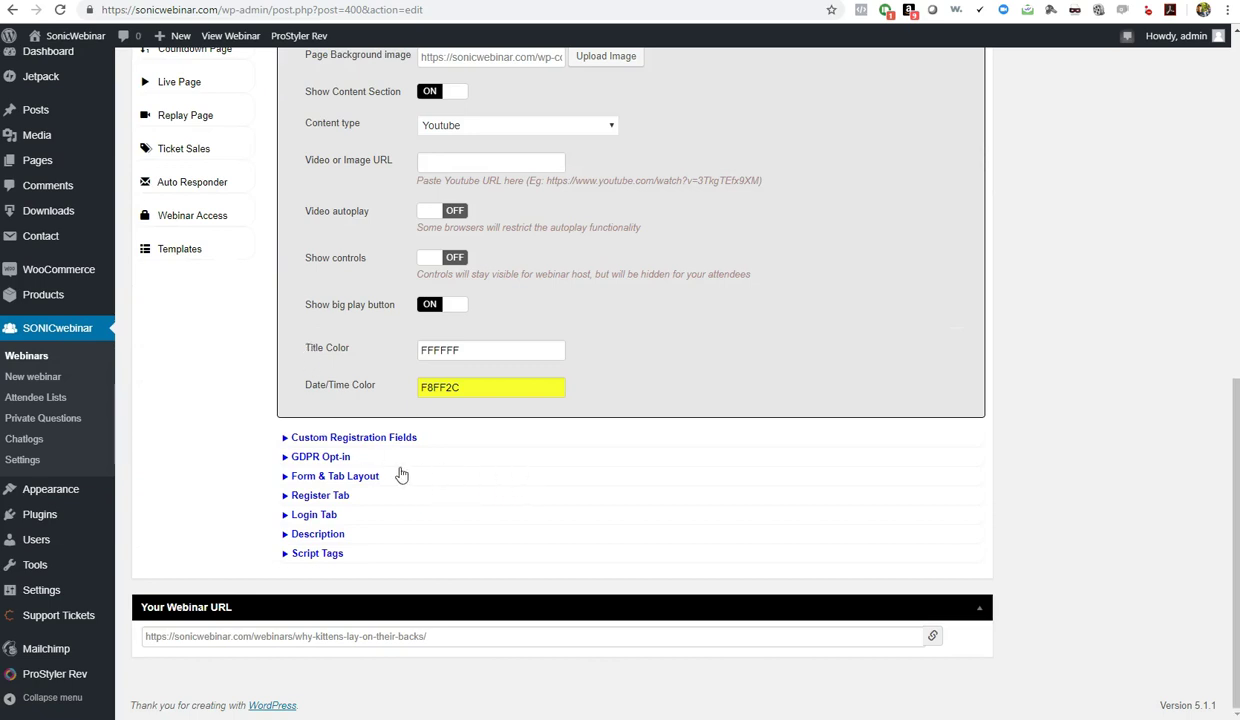
left_click(347, 441)
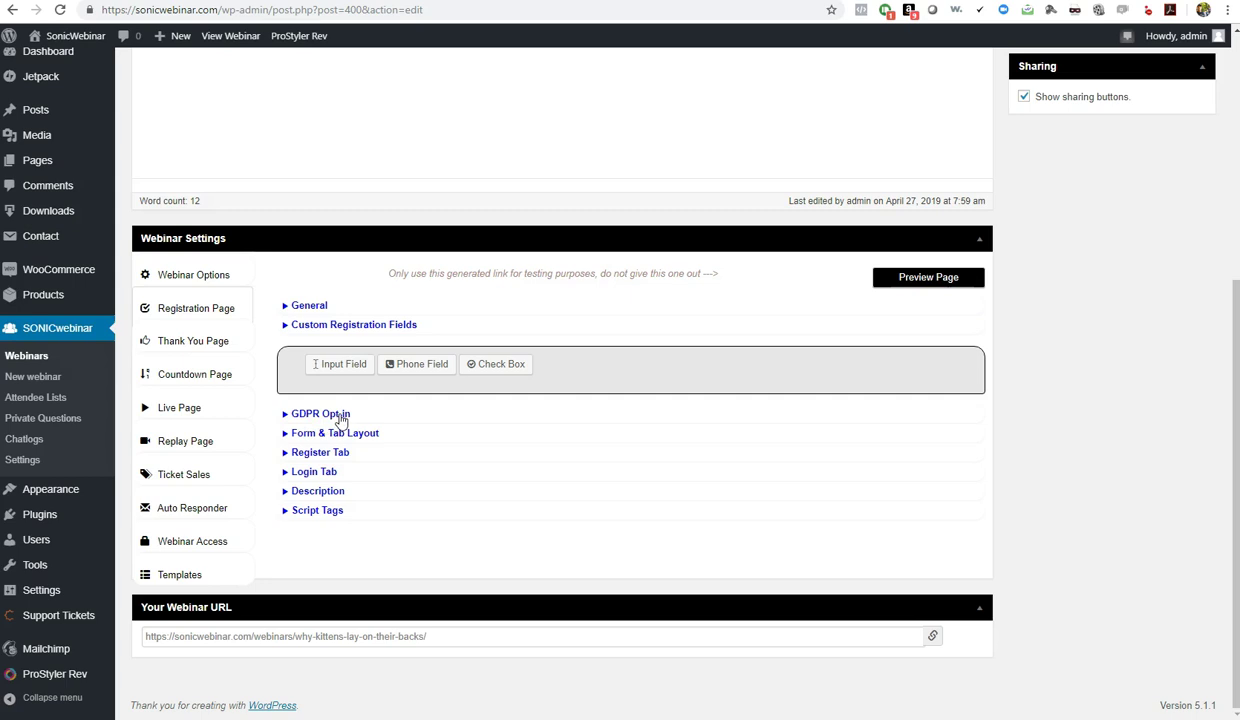
Review the GDPR Opt-in and Form & Tab Layout sections, then preview the registration page
left_click(333, 416)
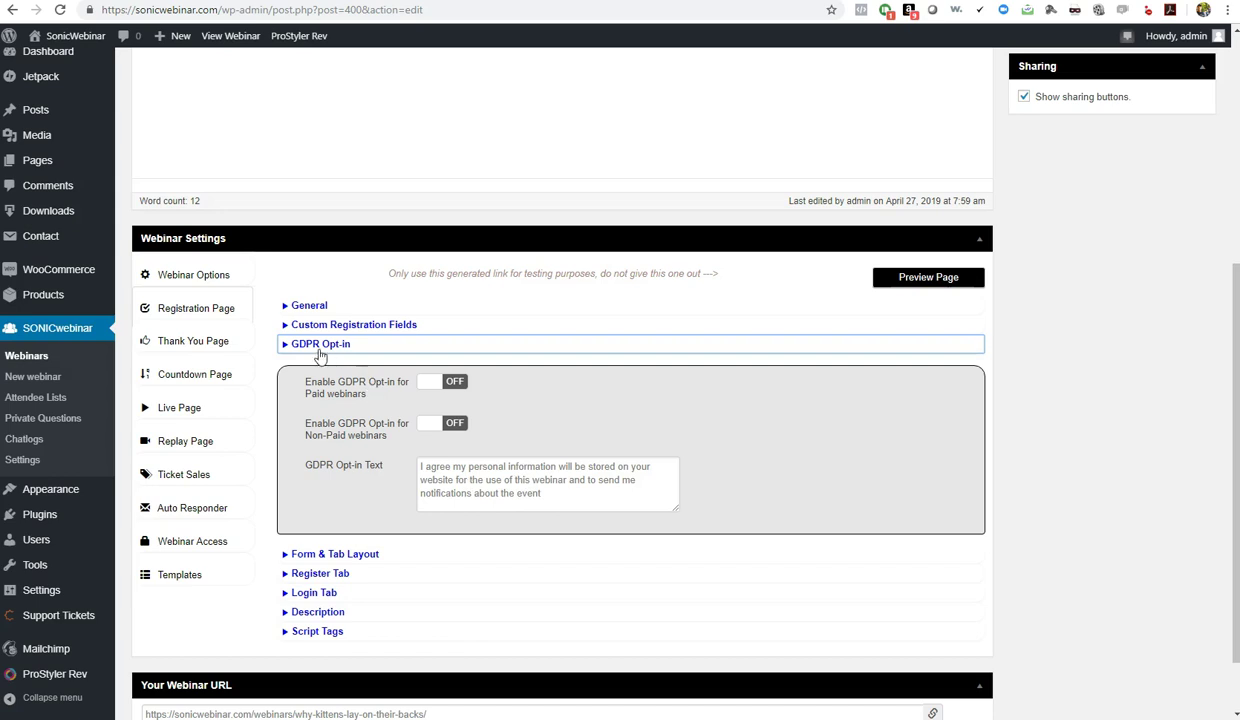
left_click(332, 553)
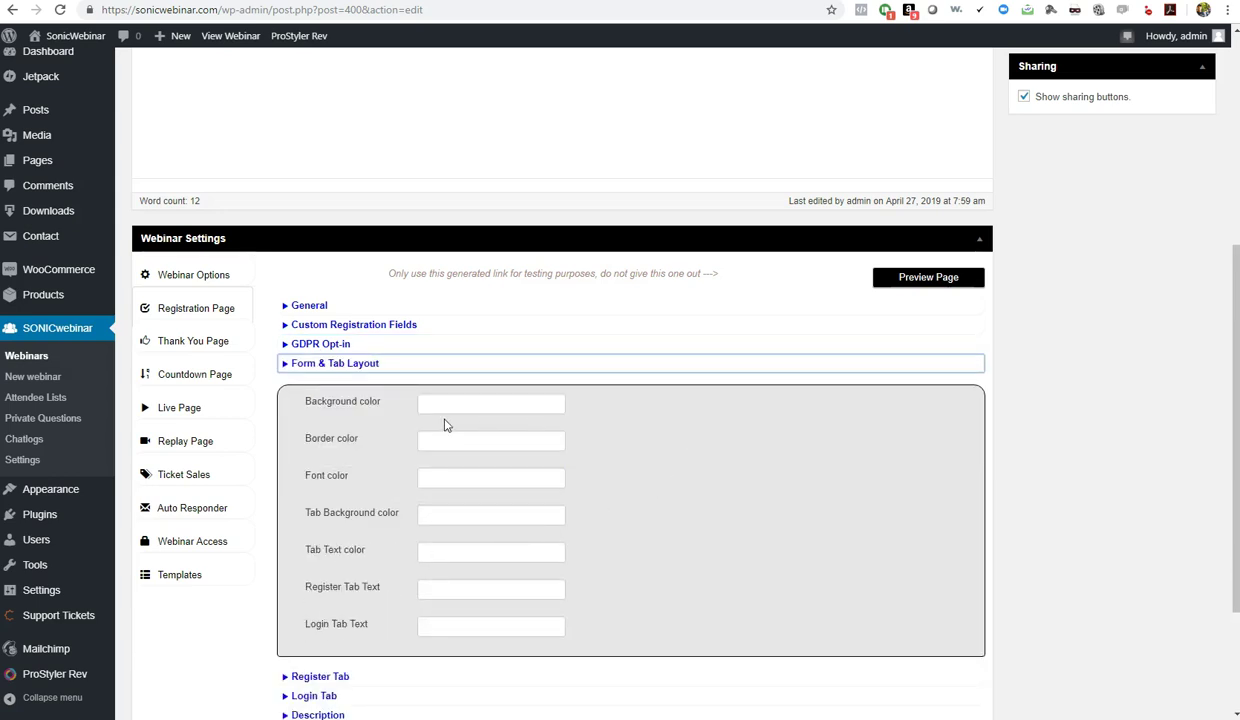
left_click(910, 284)
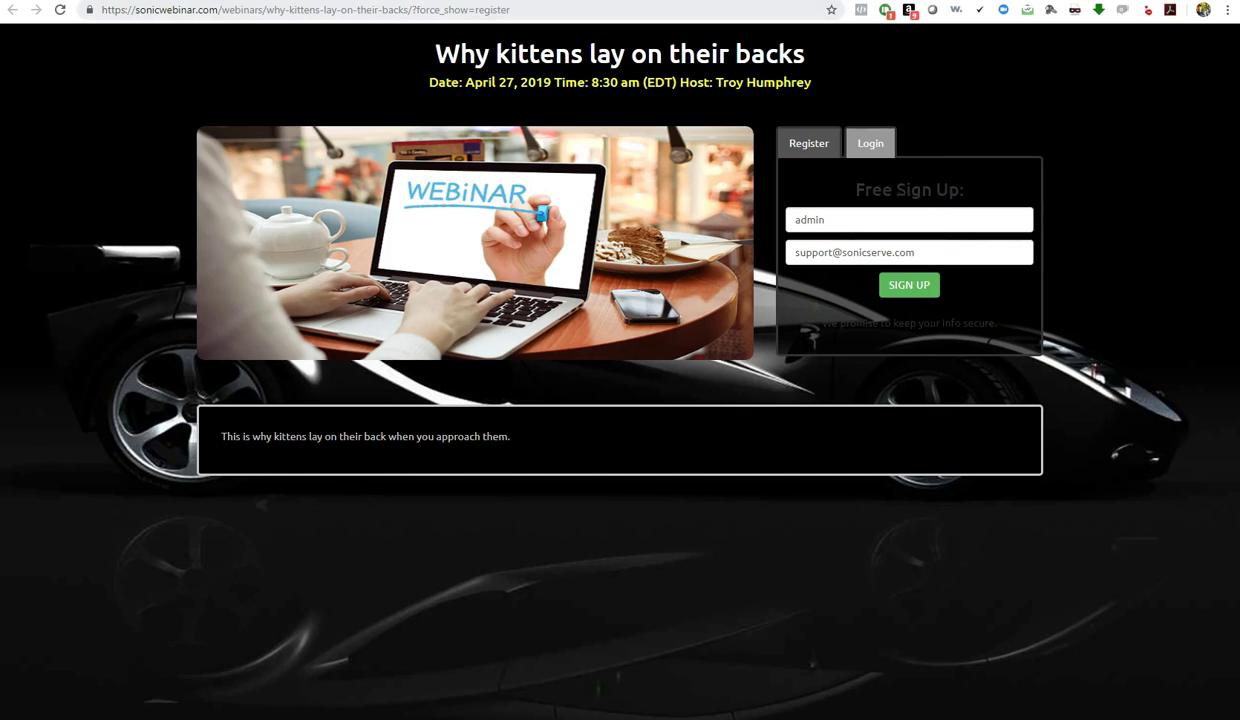
Highlight the Free Sign Up heading on the preview, then close the preview to return to the editor
left_click_drag(860, 190, 814, 324)
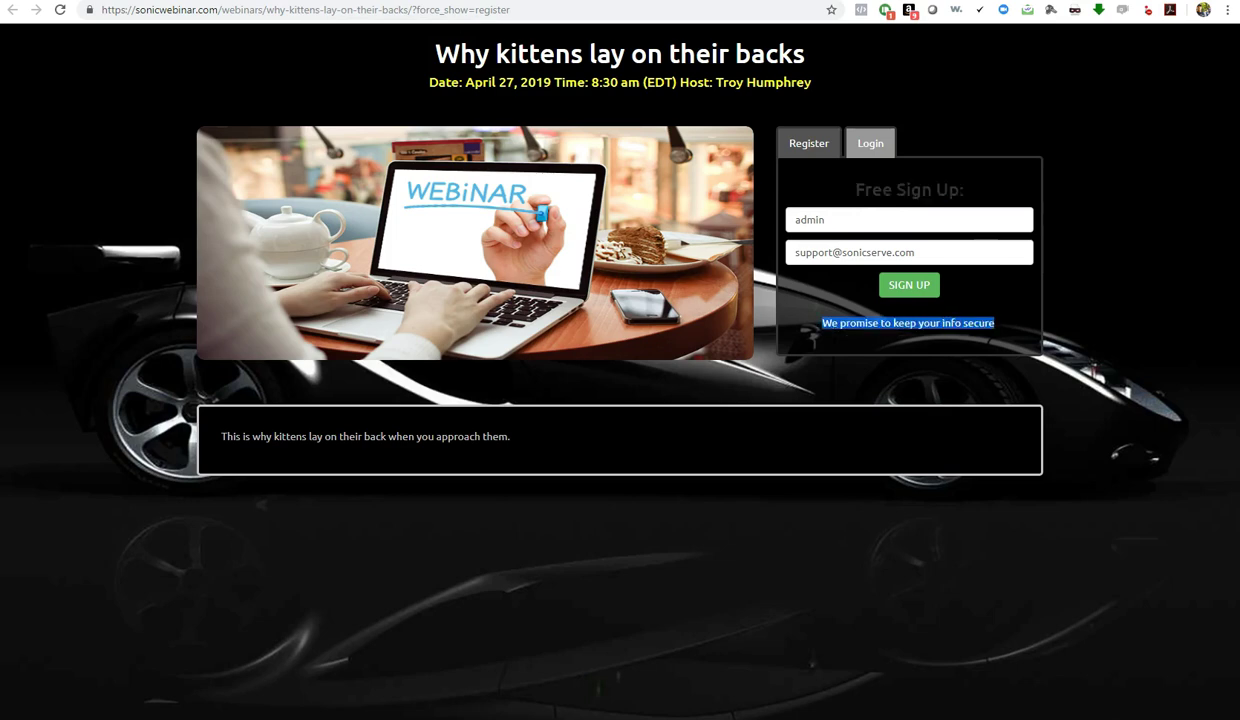
key("ctrl+w")
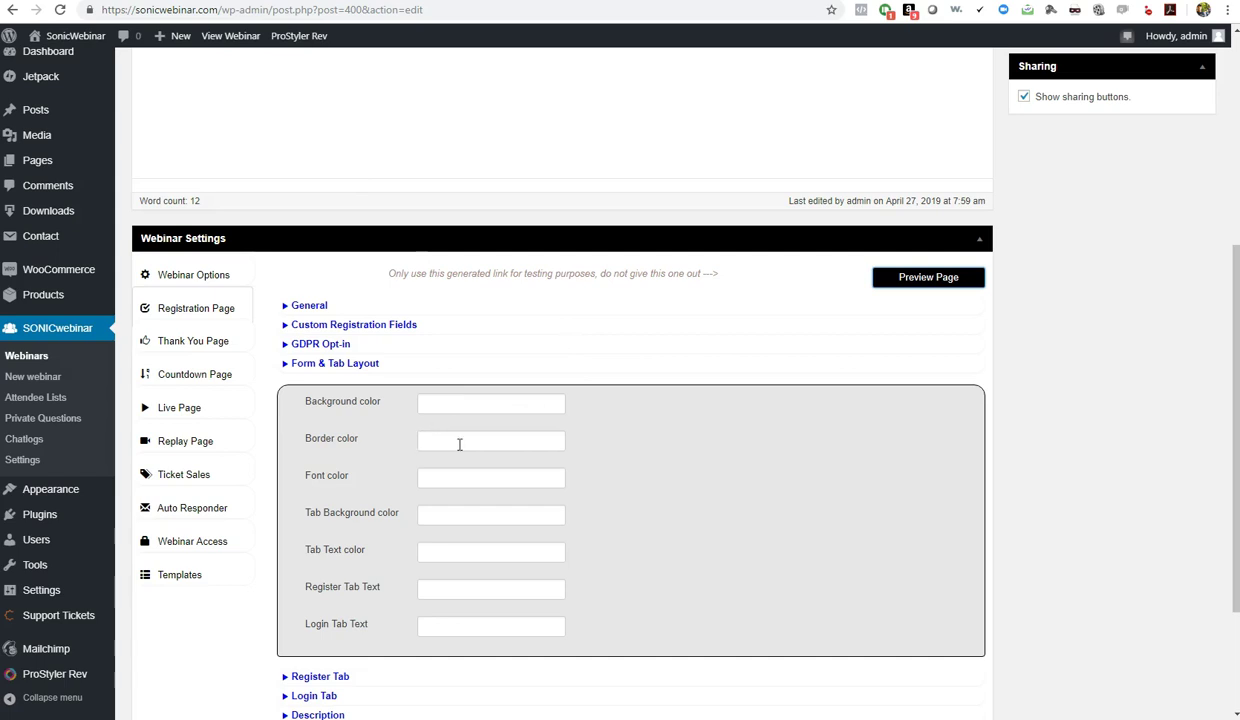
Set the sign-up form font colour to white (FFFFFF) and update the webinar
left_click(458, 475)
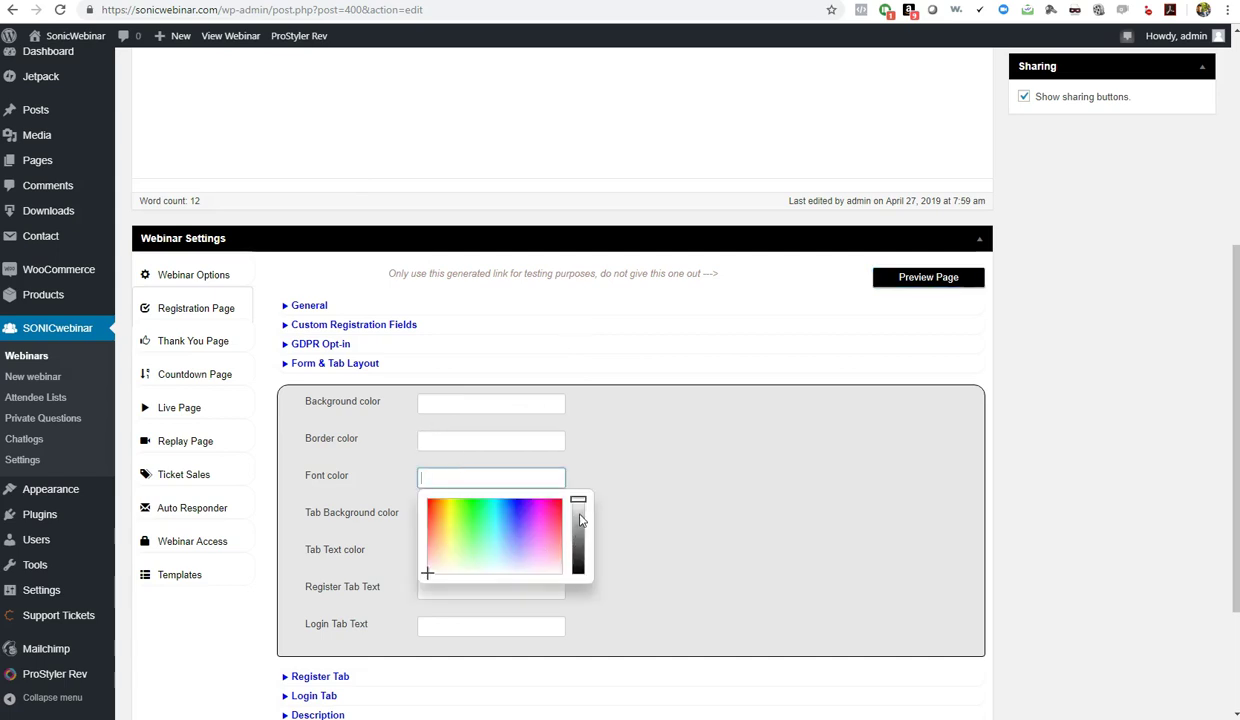
left_click_drag(578, 505, 579, 482)
left_click(615, 426)
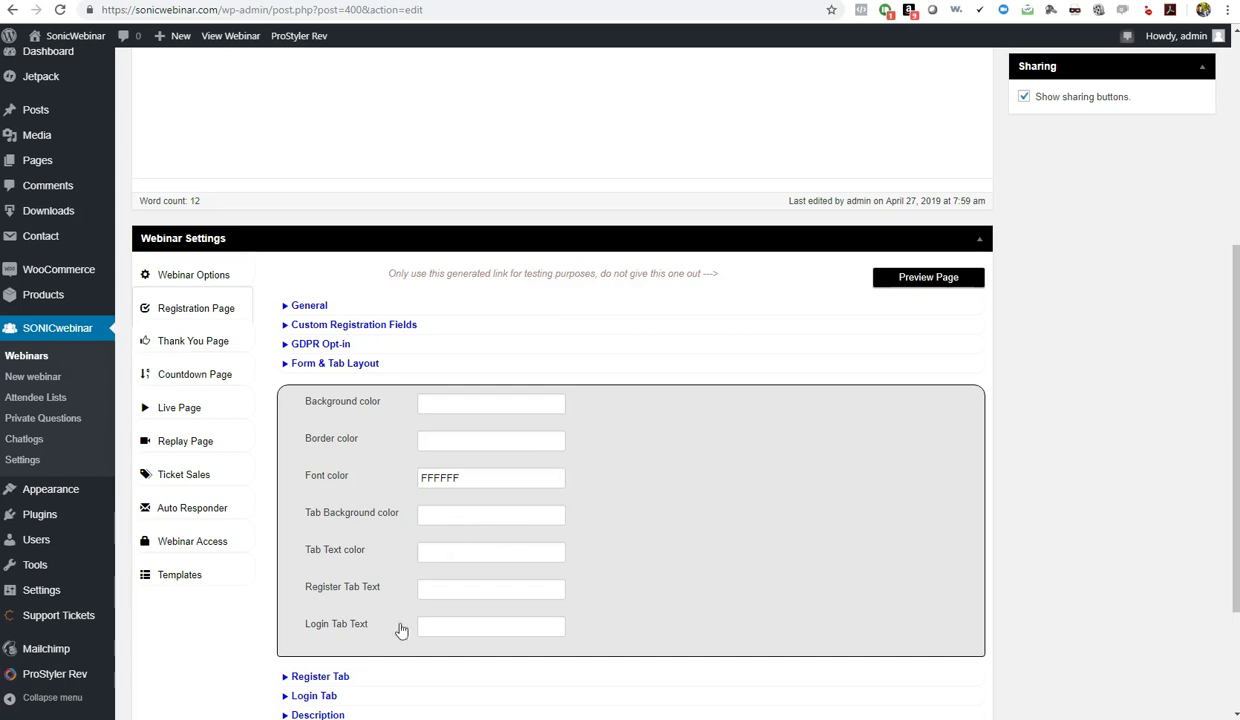
scroll(1018, 338, "up", 4)
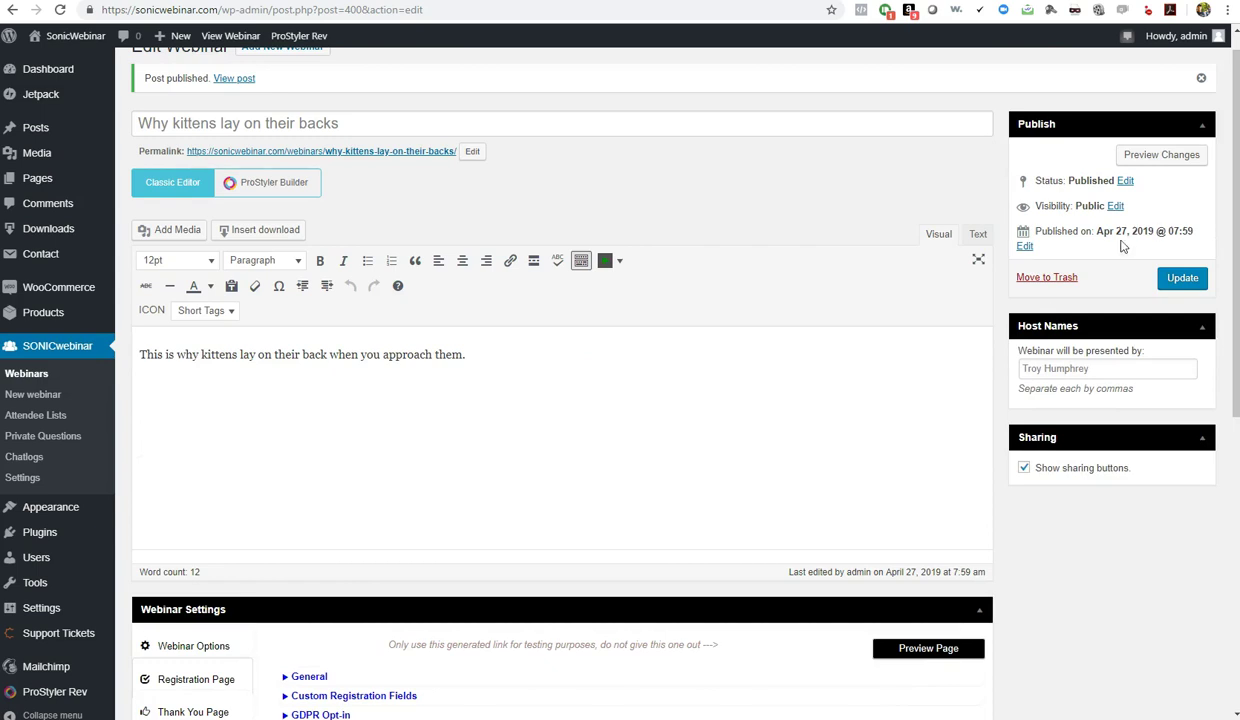
left_click(1183, 283)
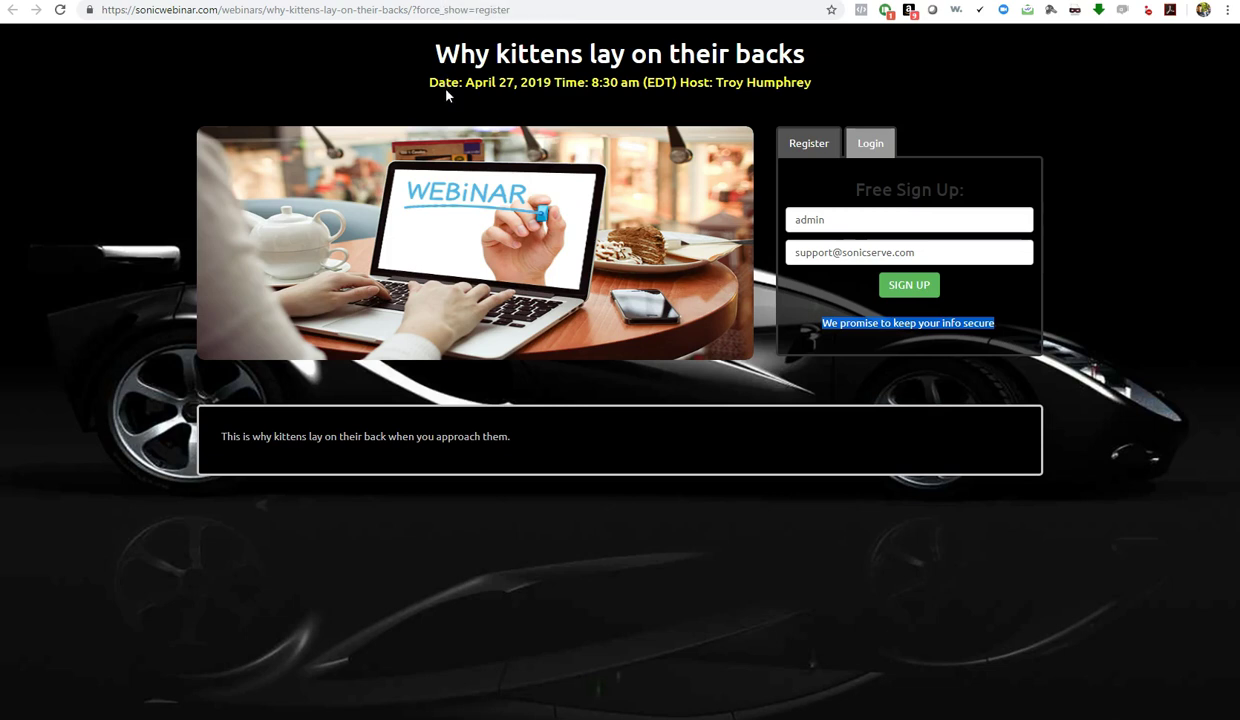
Reload the registration preview, check the white text via the Login and Register views, then close it
key("F5")
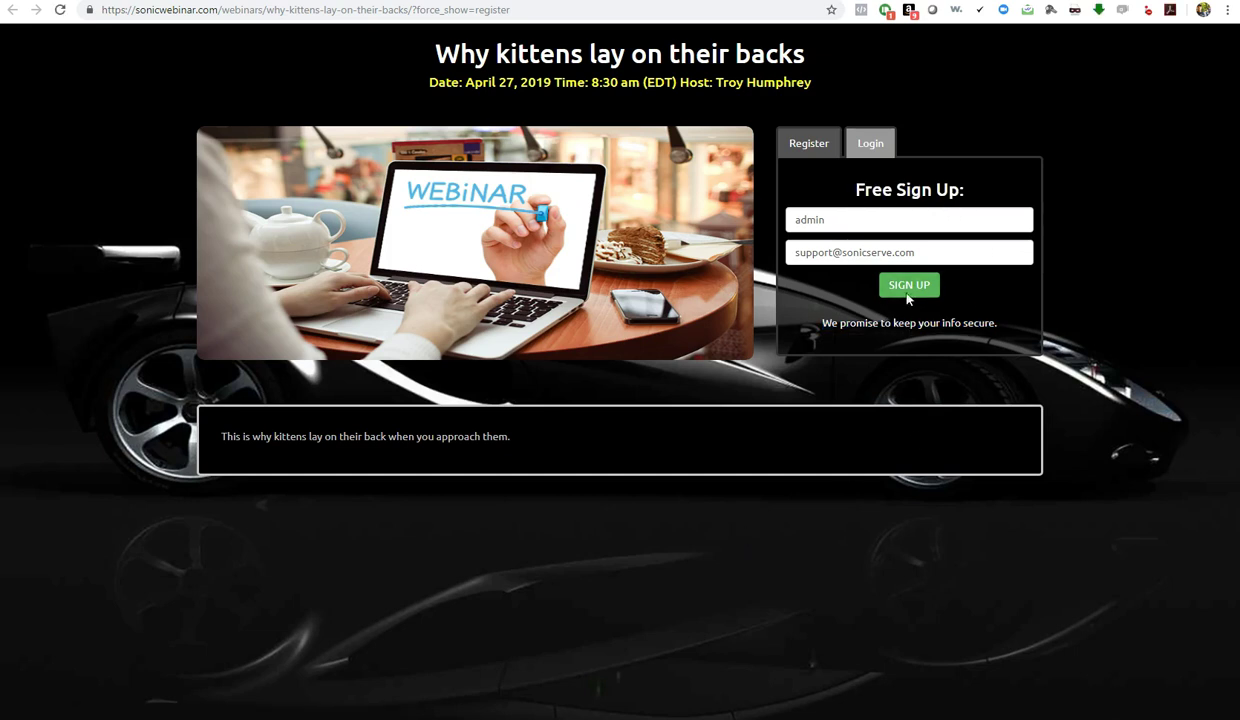
left_click(870, 144)
left_click(790, 143)
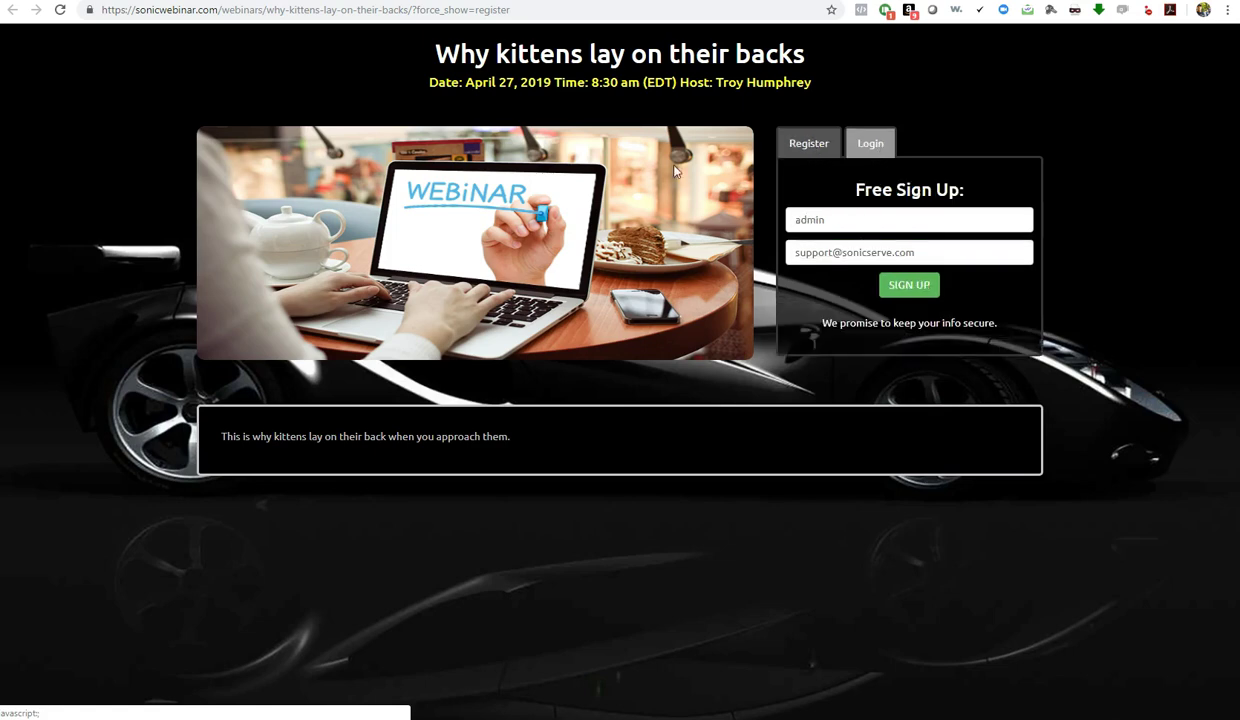
key("ctrl+w")
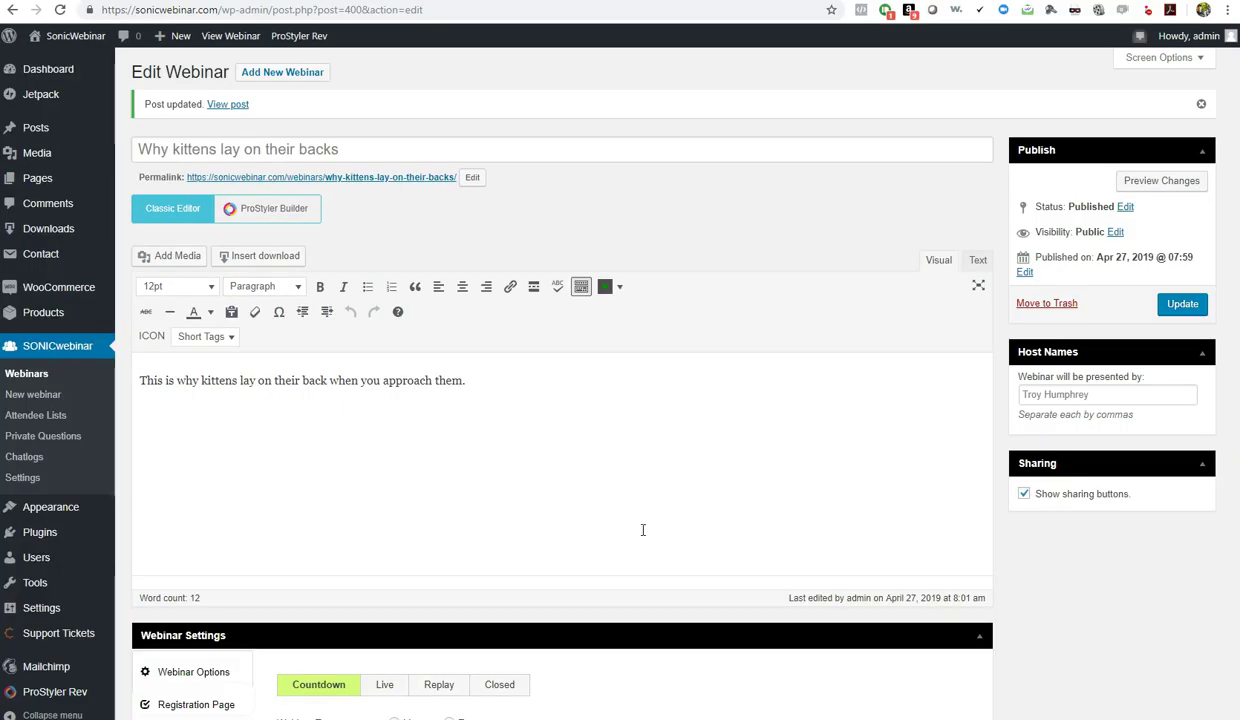
Expand the Registration Page and Script Tags sections, then switch to the Thank You Page settings
scroll(1048, 619, "down", 4)
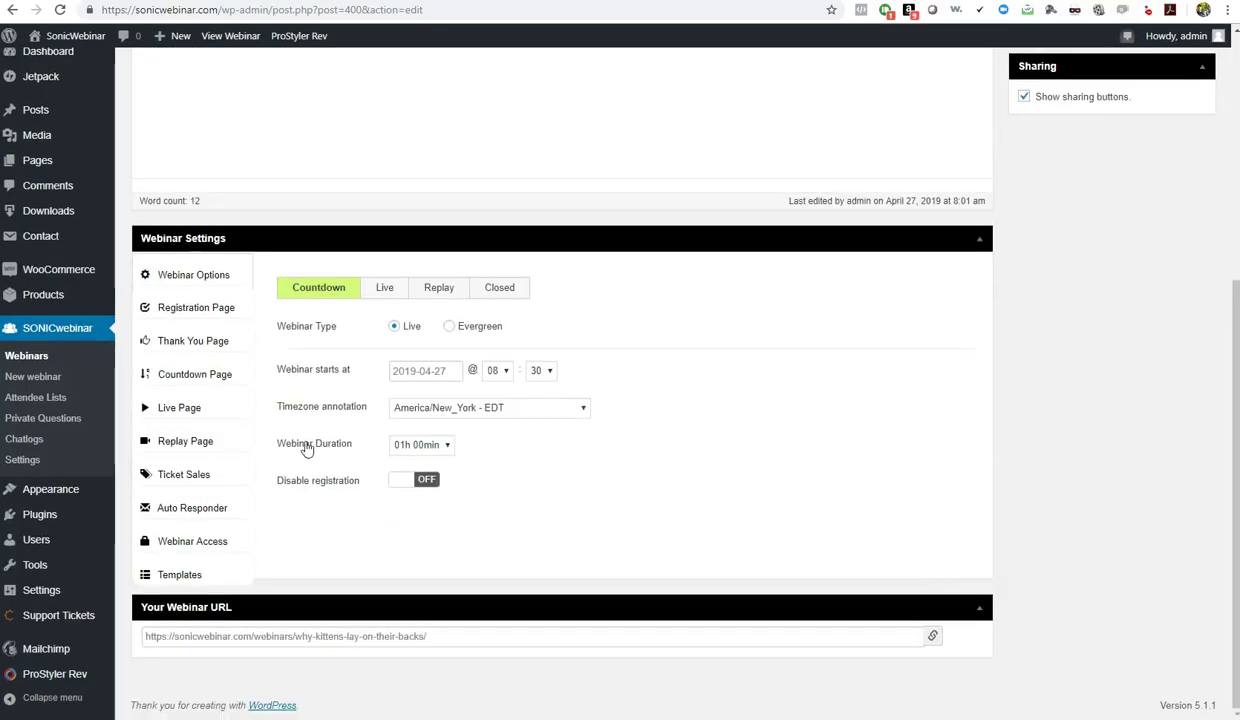
left_click(153, 318)
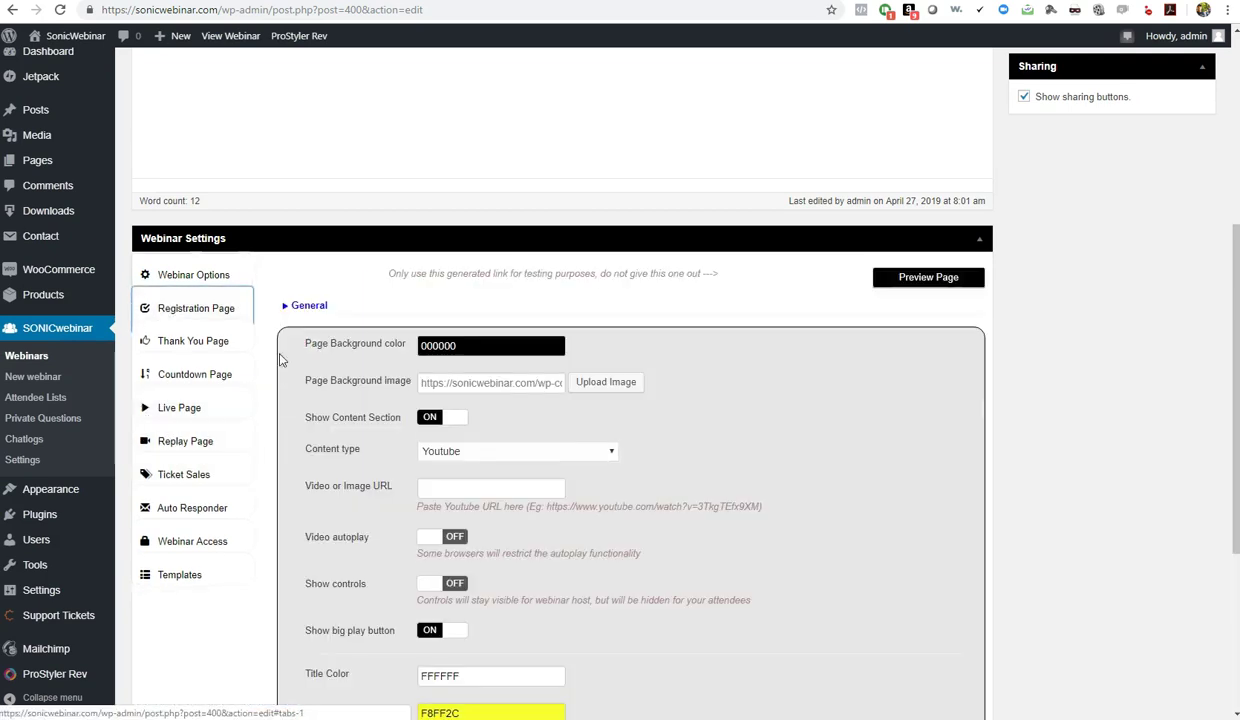
scroll(316, 367, "down", 3)
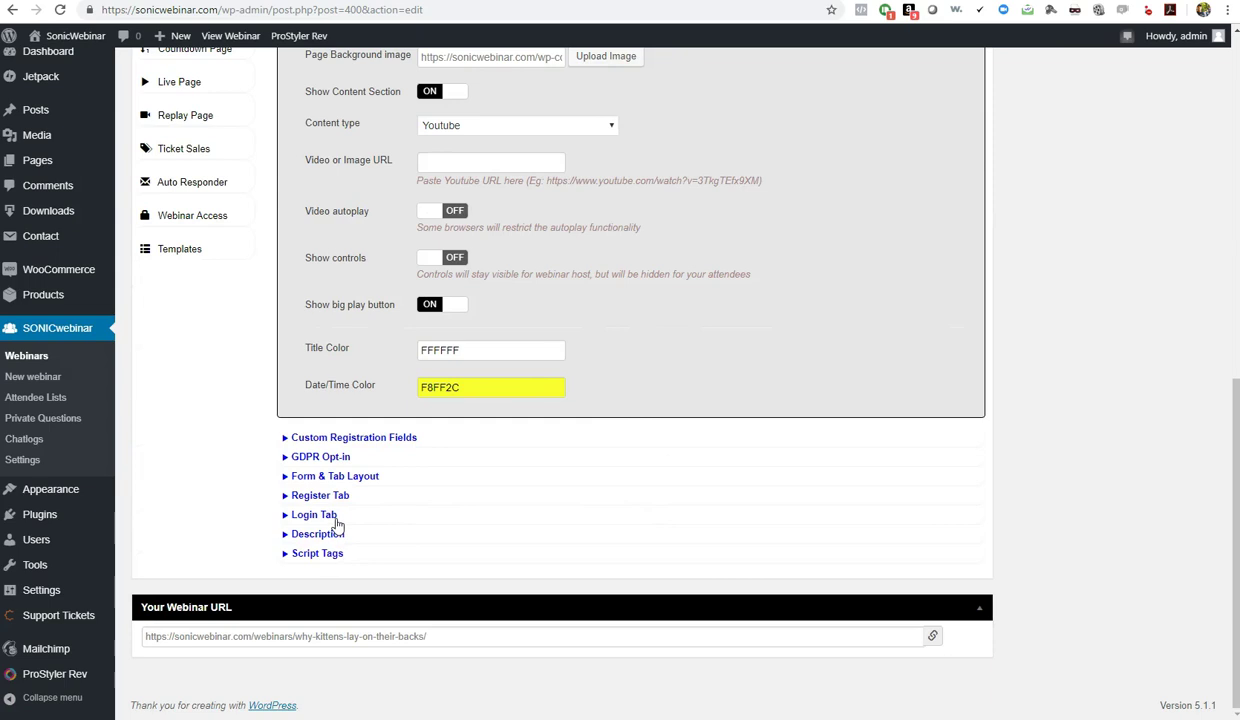
left_click(317, 553)
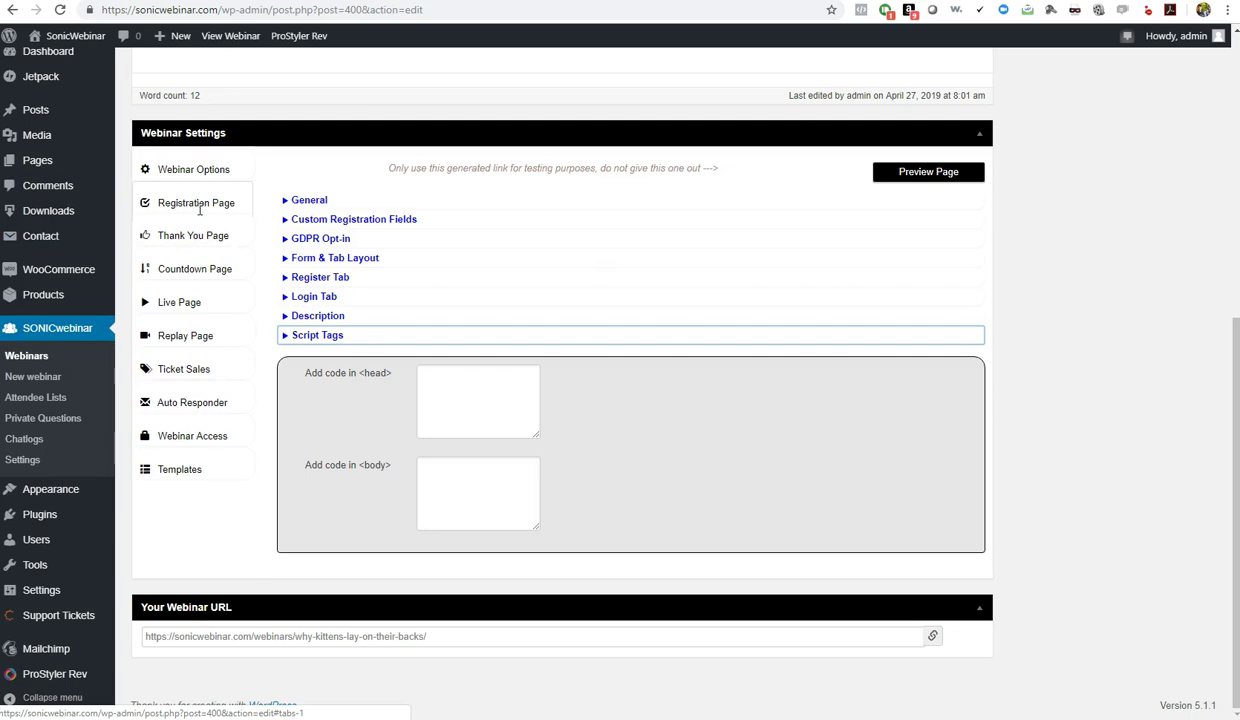
left_click(173, 240)
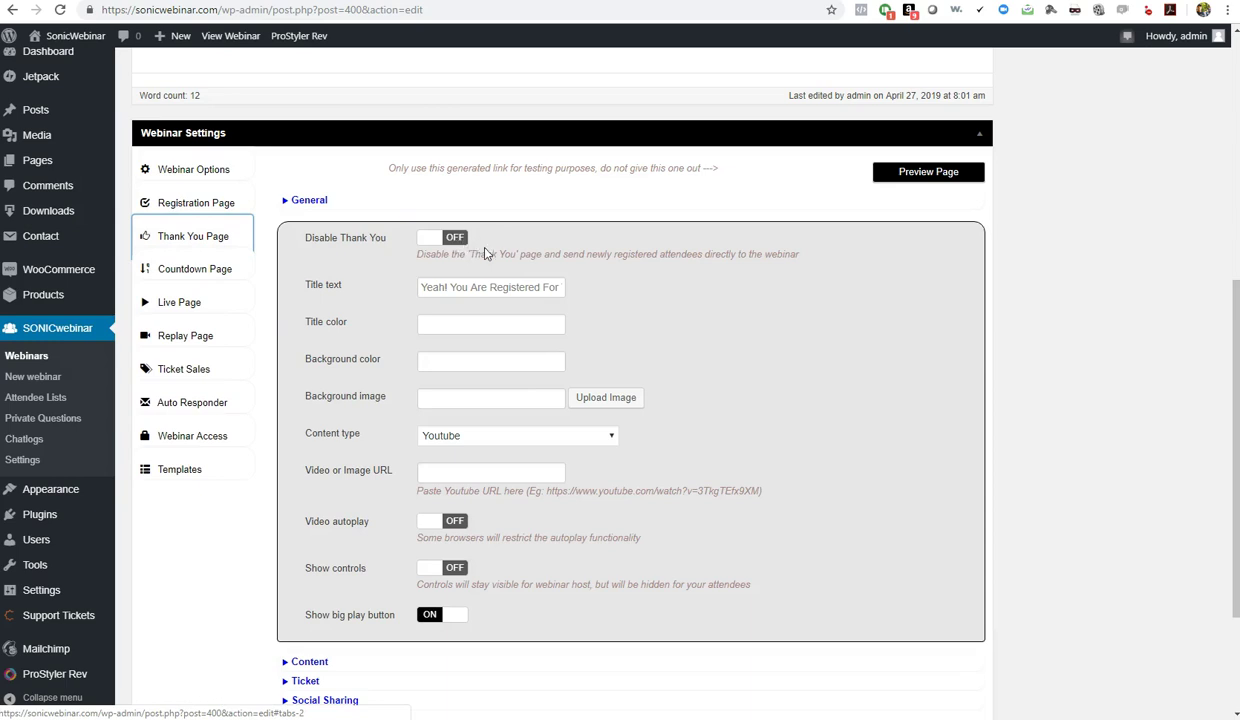
Remove the leading 'Yeah!' so the title reads 'You Are Registered For The Webinar'
left_click_drag(451, 288, 352, 298)
key("BackSpace")
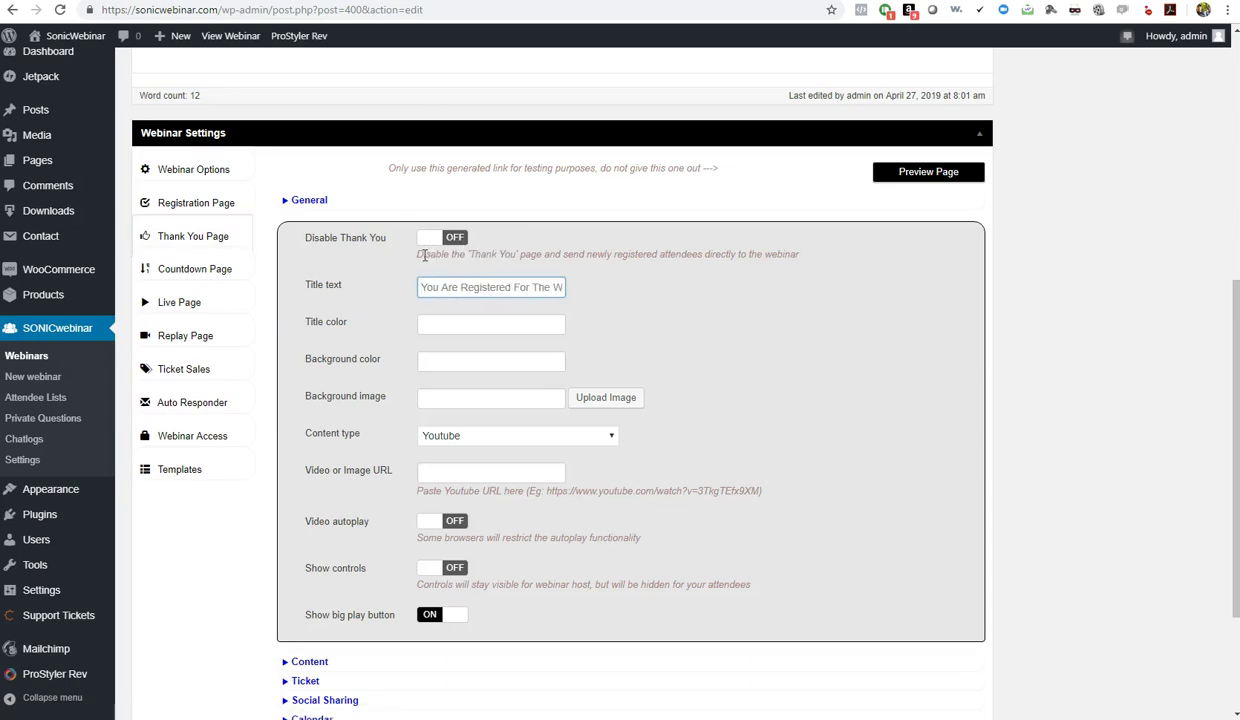
left_click_drag(425, 289, 580, 290)
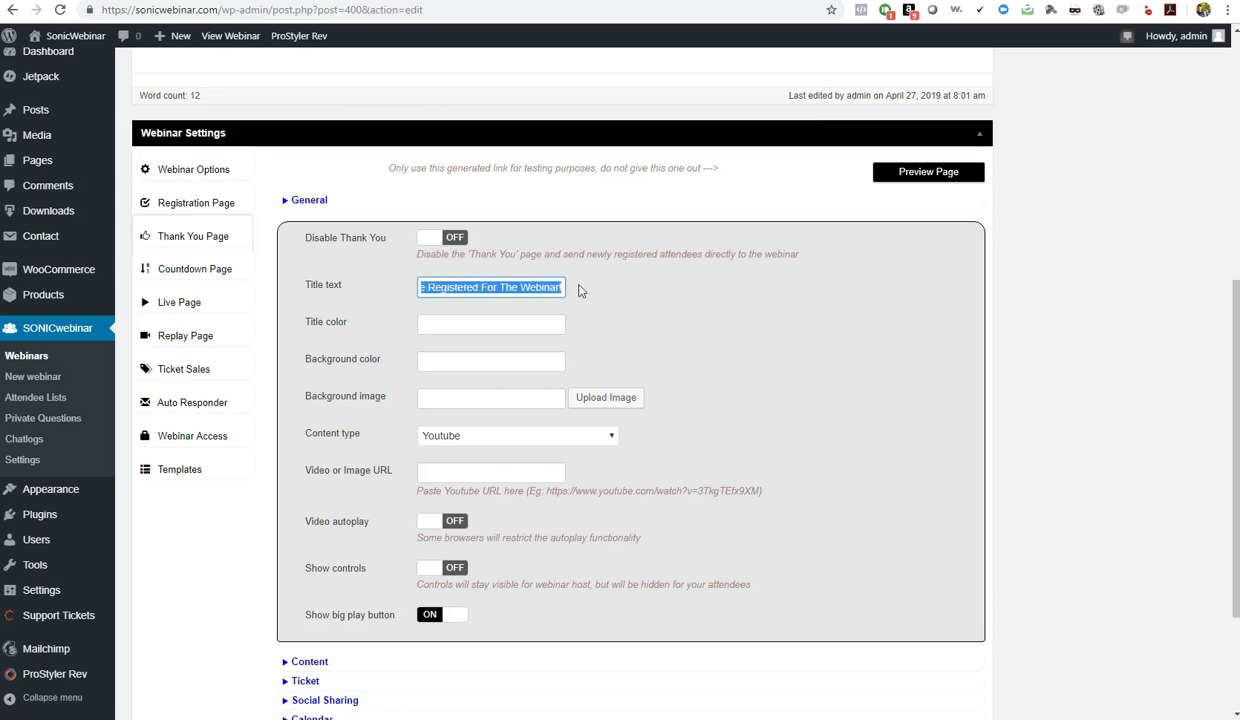
Set the Thank You title colour to FFFFFF and the background colour to 000000
left_click(457, 326)
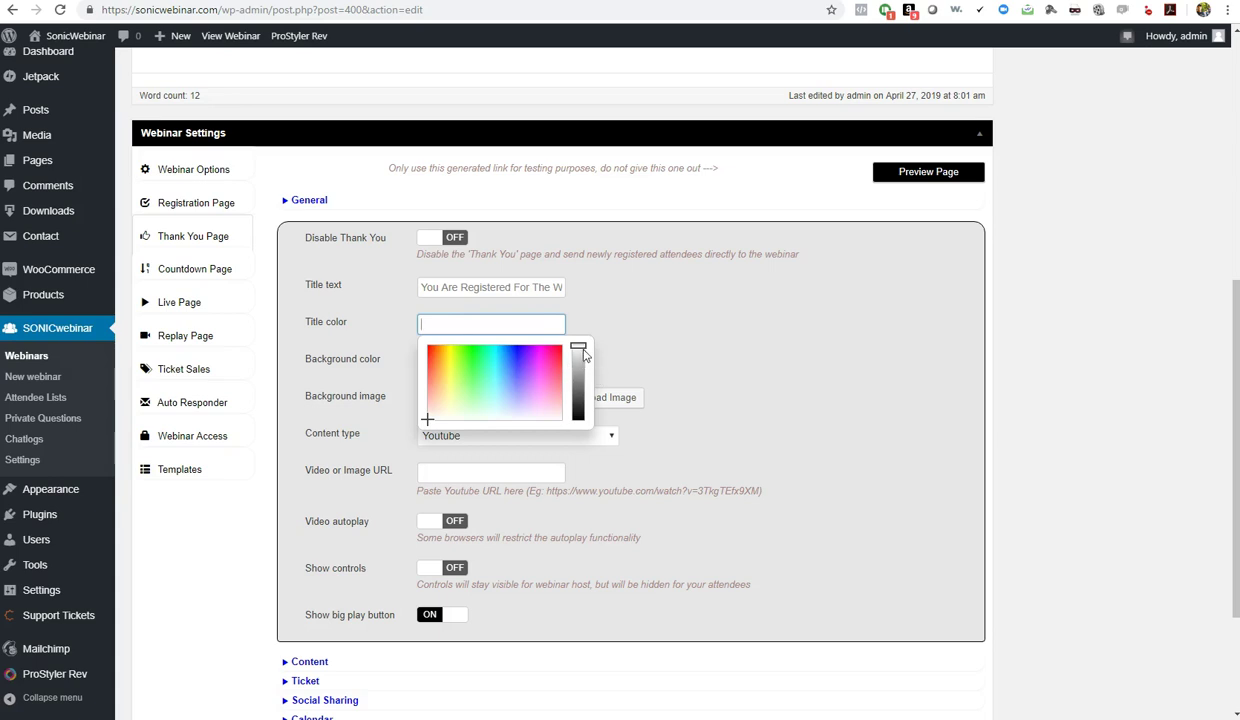
mouse_move(578, 350)
left_mouse_down()
mouse_move(577, 362)
mouse_move(578, 343)
left_mouse_up()
left_click(625, 305)
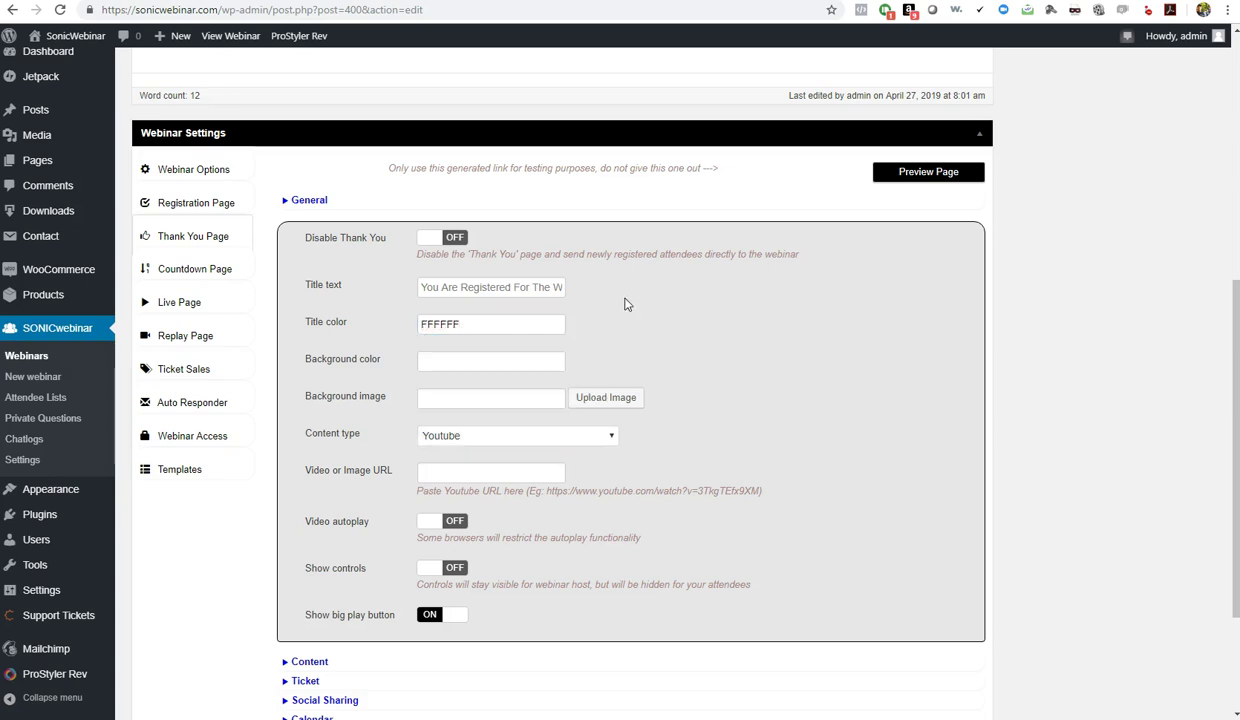
left_click(478, 363)
left_click(578, 452)
left_click(716, 400)
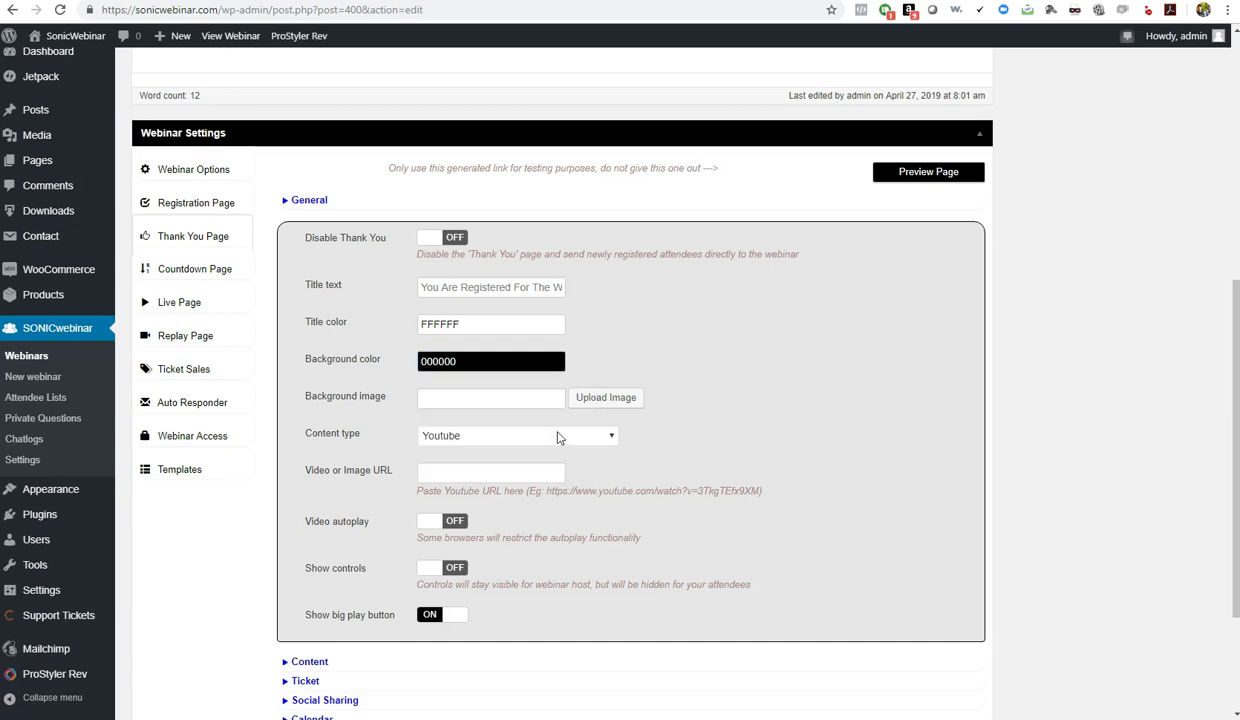
Choose the black car picture from the Media Library as the Thank You page background image
left_click(606, 398)
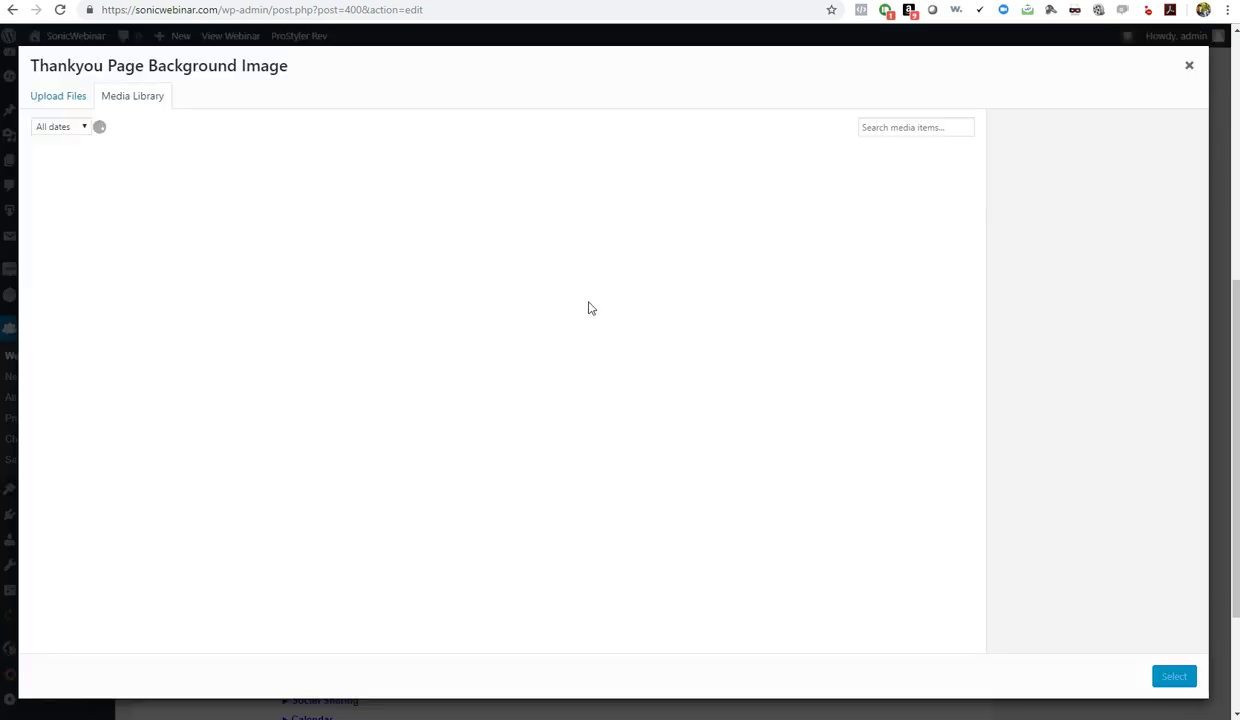
left_click(200, 385)
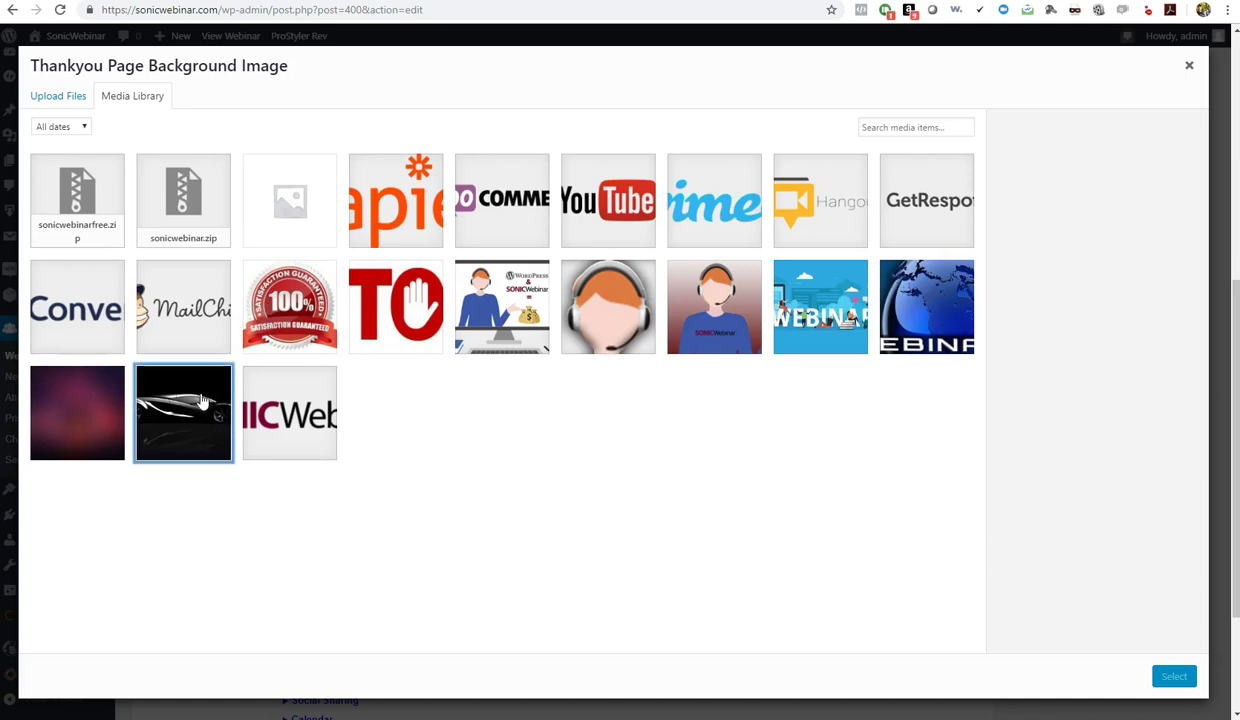
left_click(1172, 676)
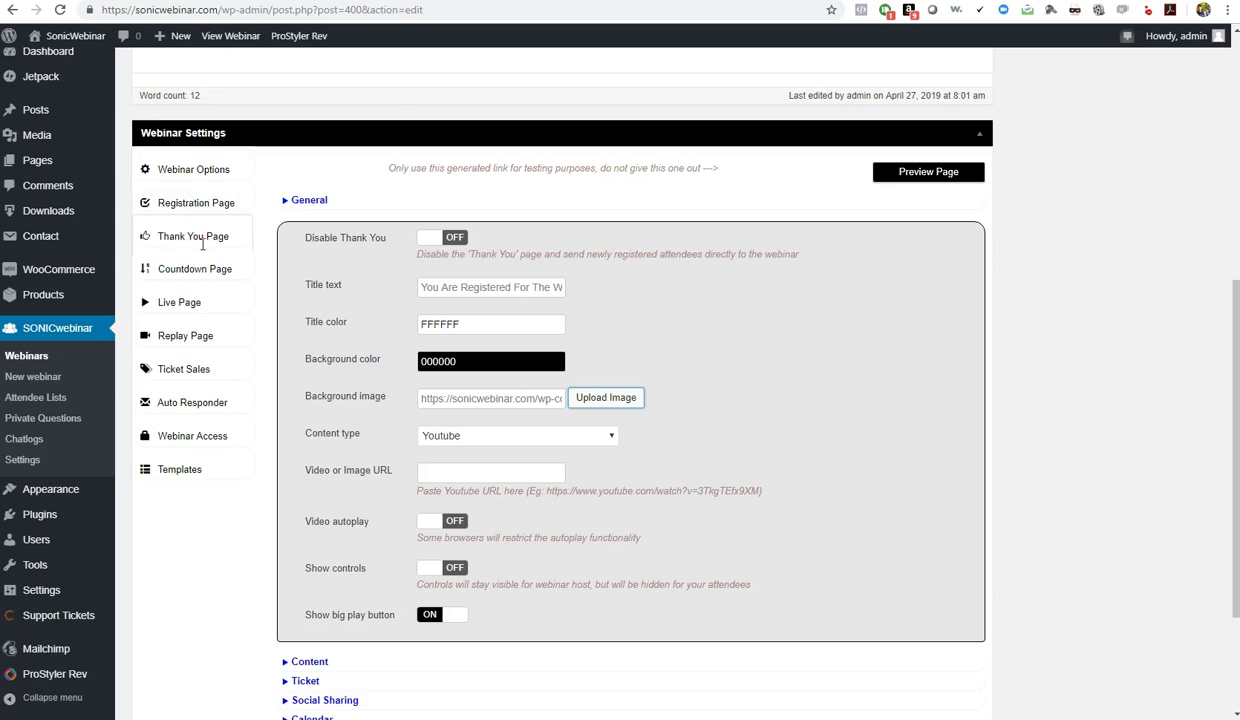
left_click(586, 438)
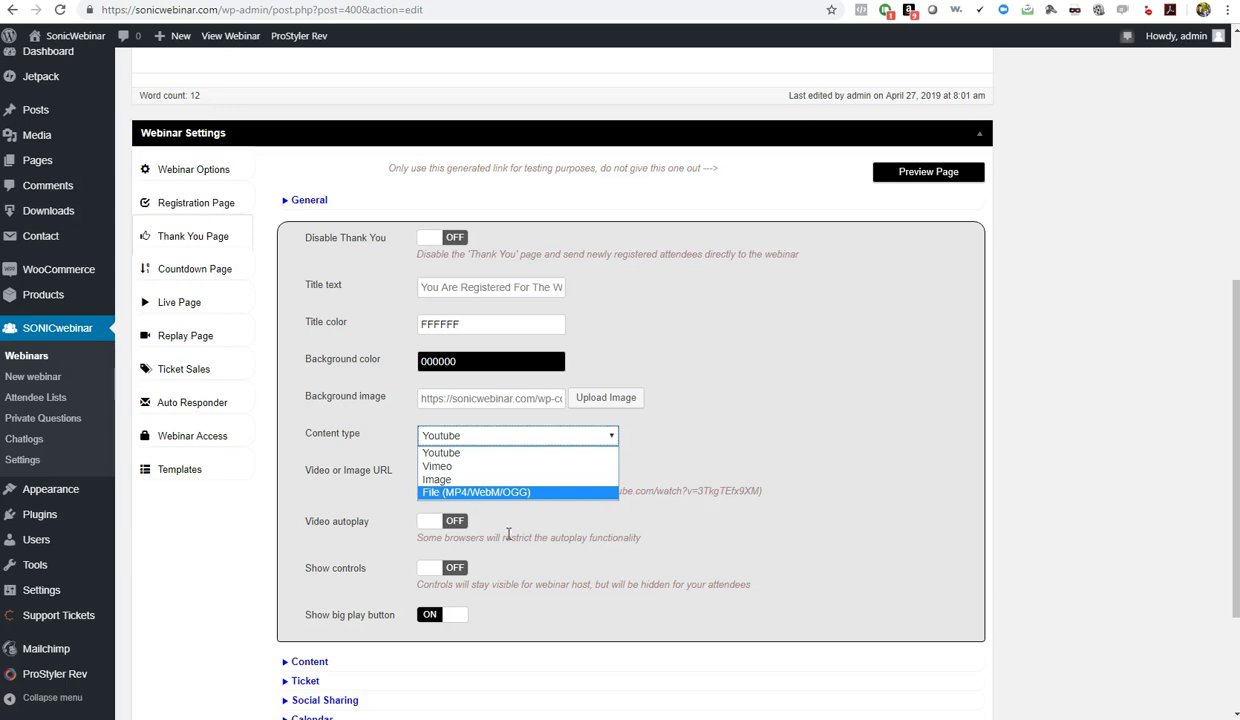
Change the Thank You page content type from YouTube to Image
left_click(448, 456)
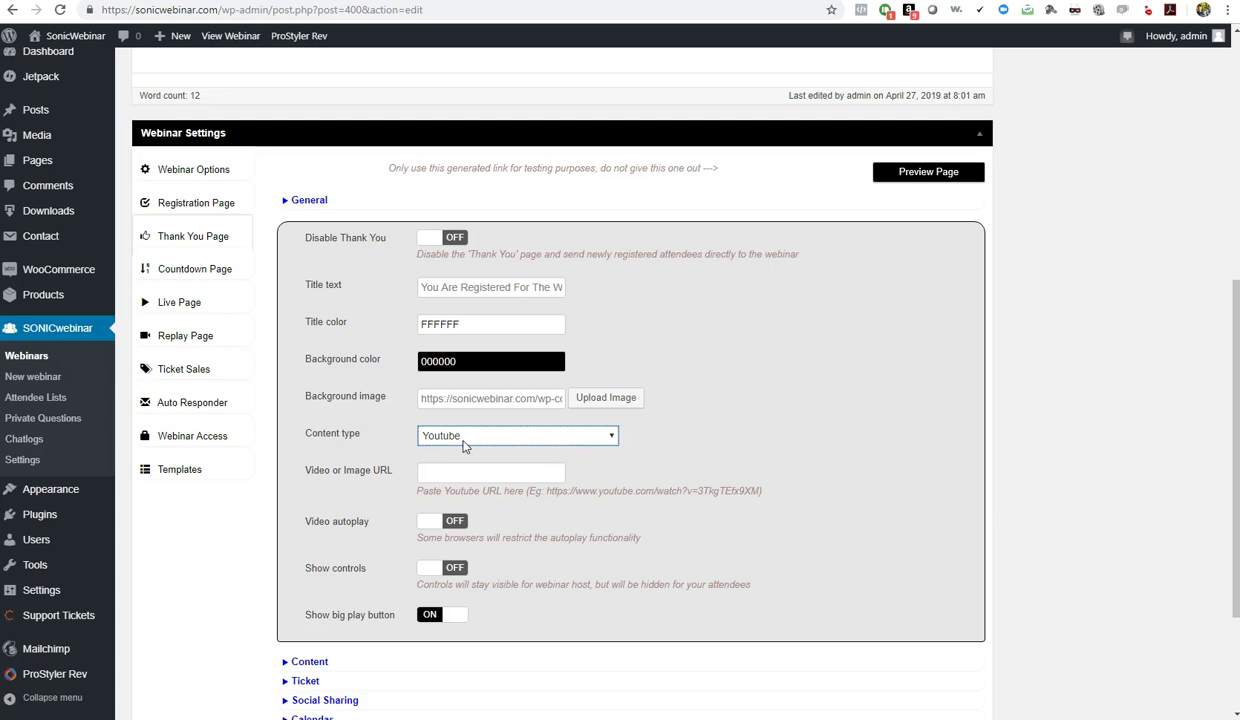
left_click(452, 435)
left_click(450, 481)
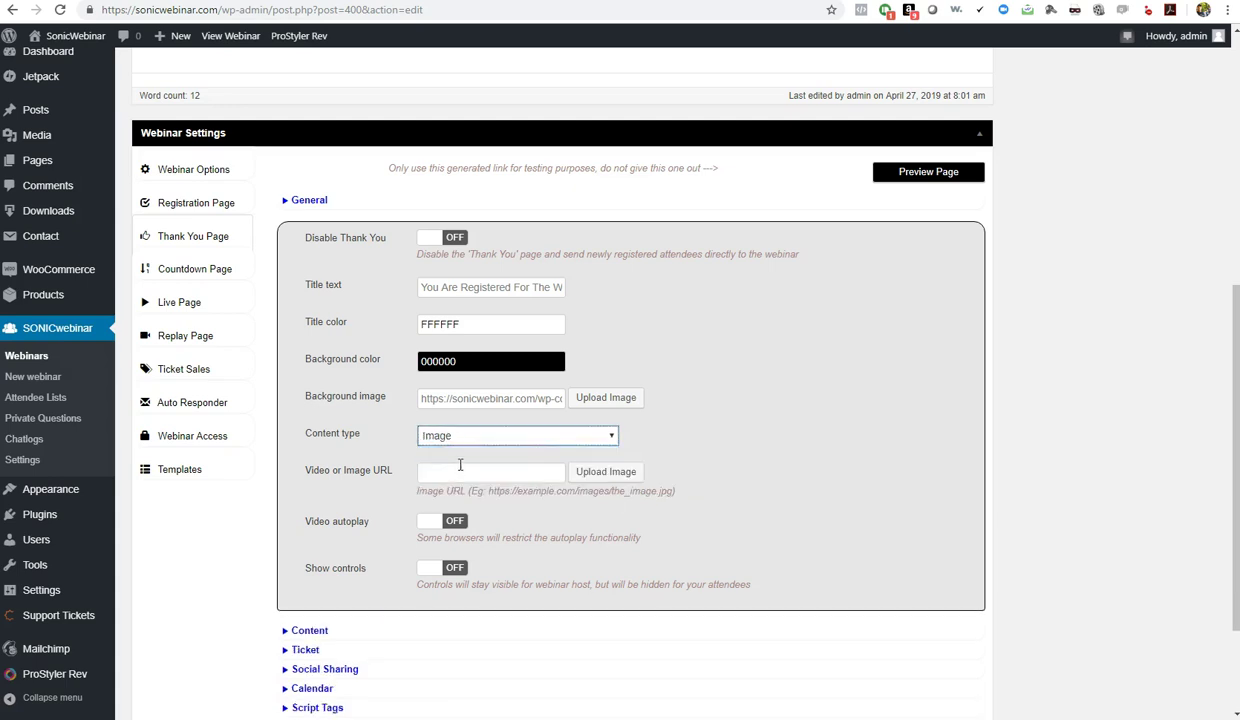
Select the red STOP image (stop.jpg) from the Media Library as the content image
left_click(604, 472)
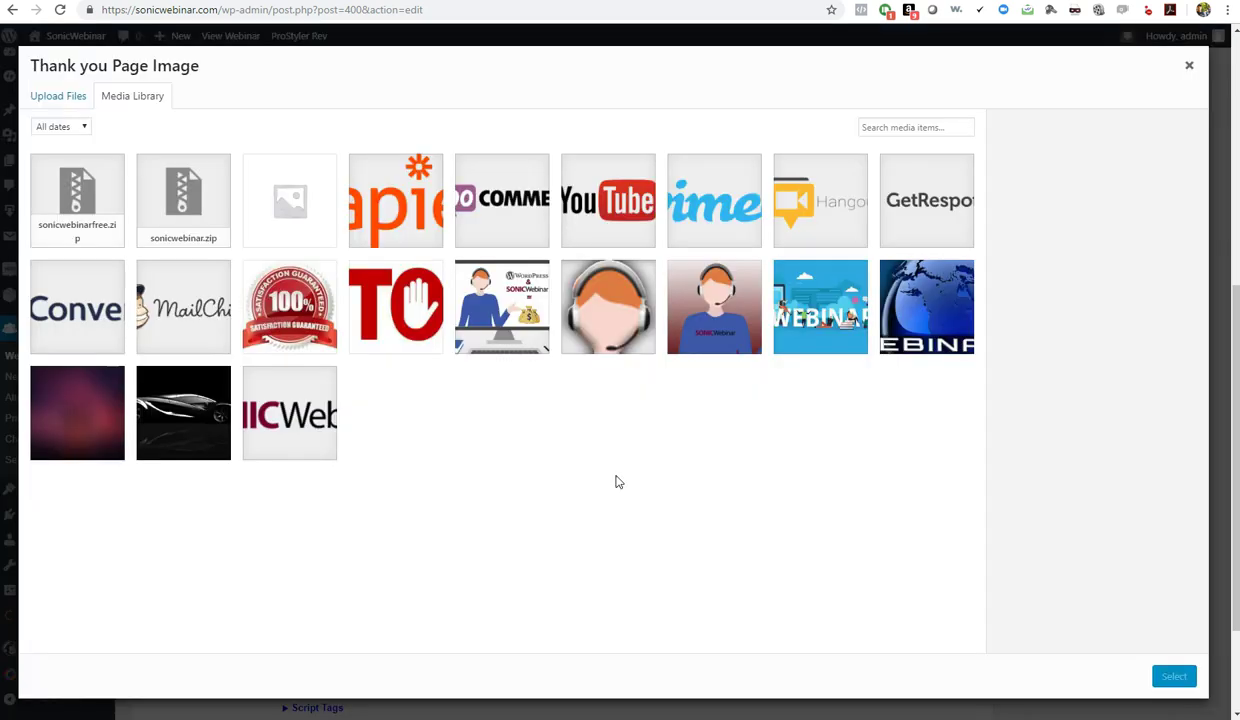
left_click(390, 308)
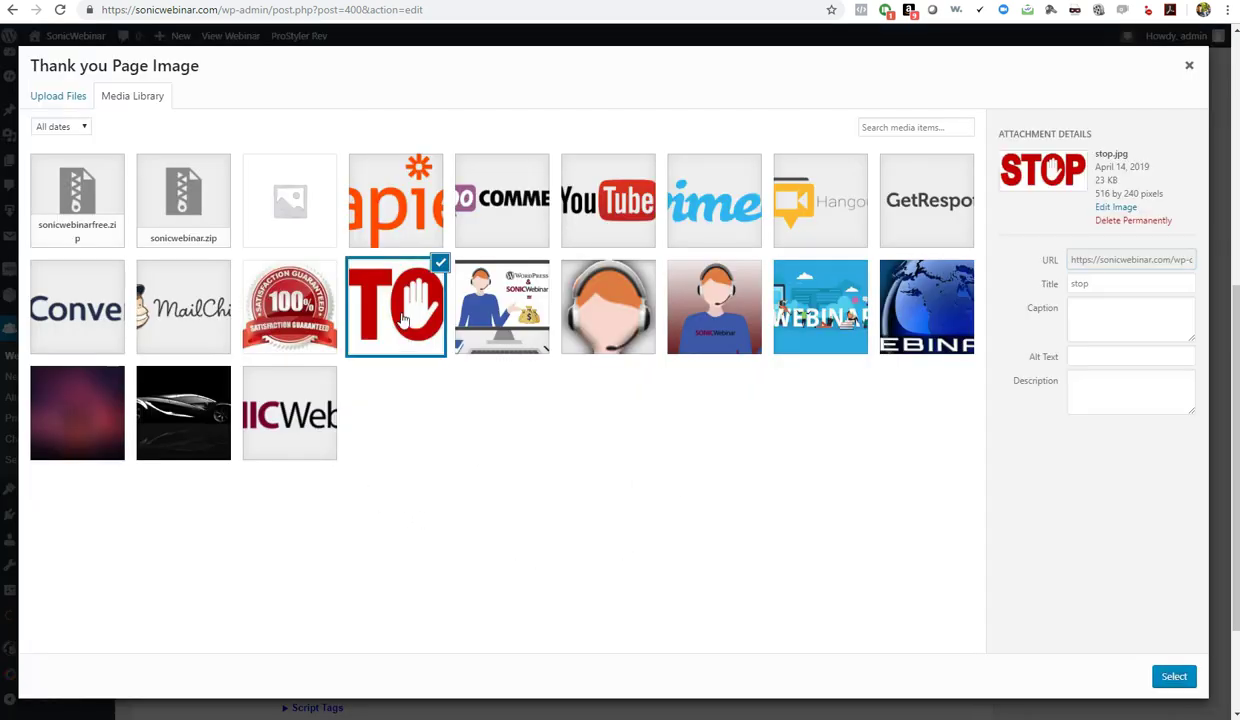
left_click(1174, 676)
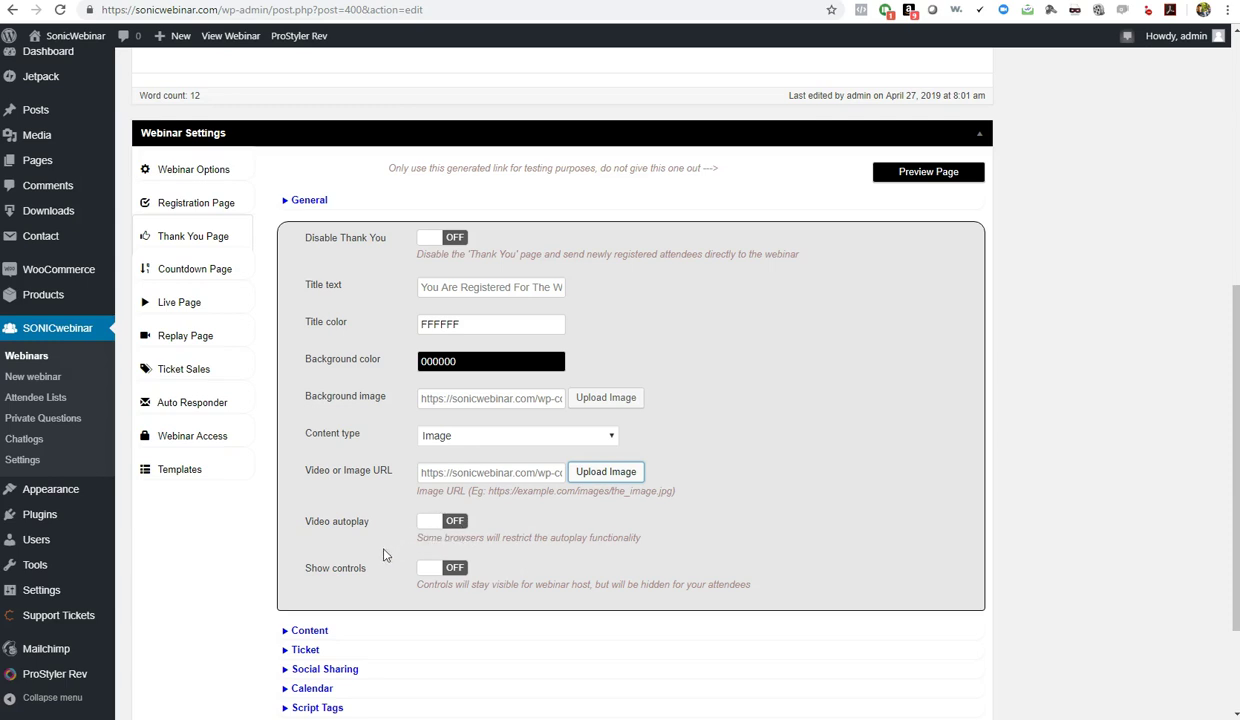
Expand the Content and Ticket colour sections to review them without changes
left_click(588, 625)
left_click(300, 630)
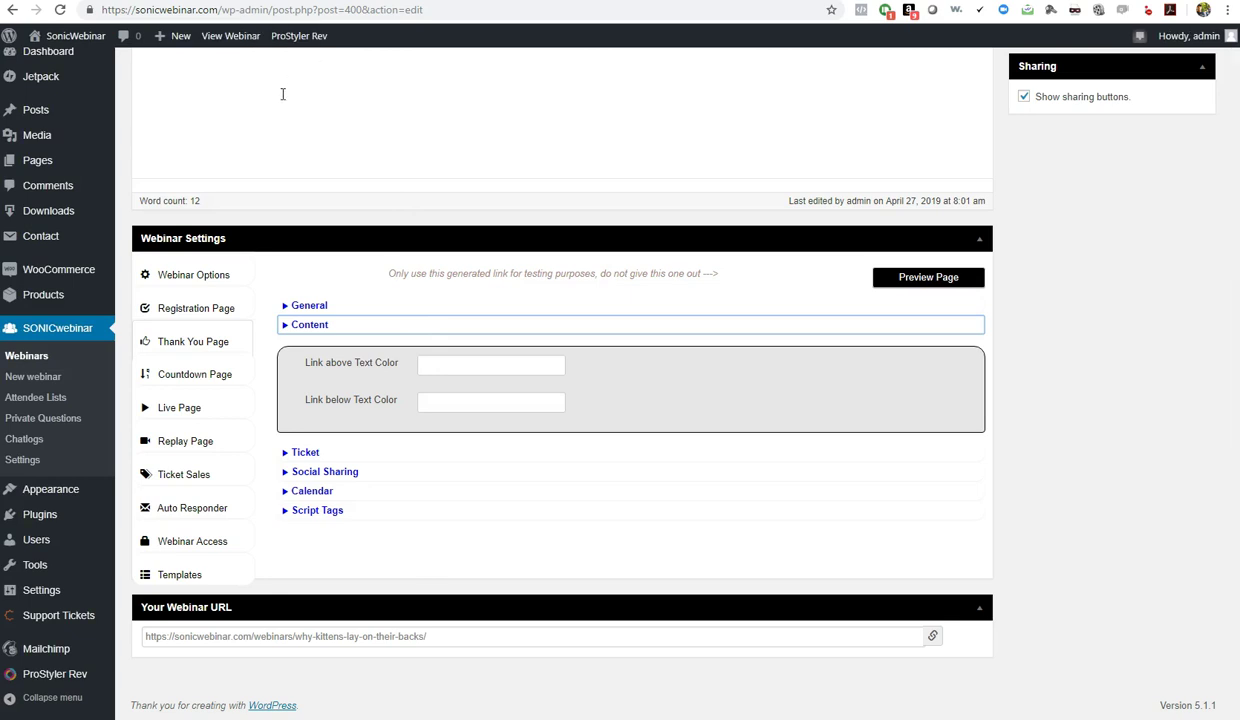
scroll(974, 480, "up", 3)
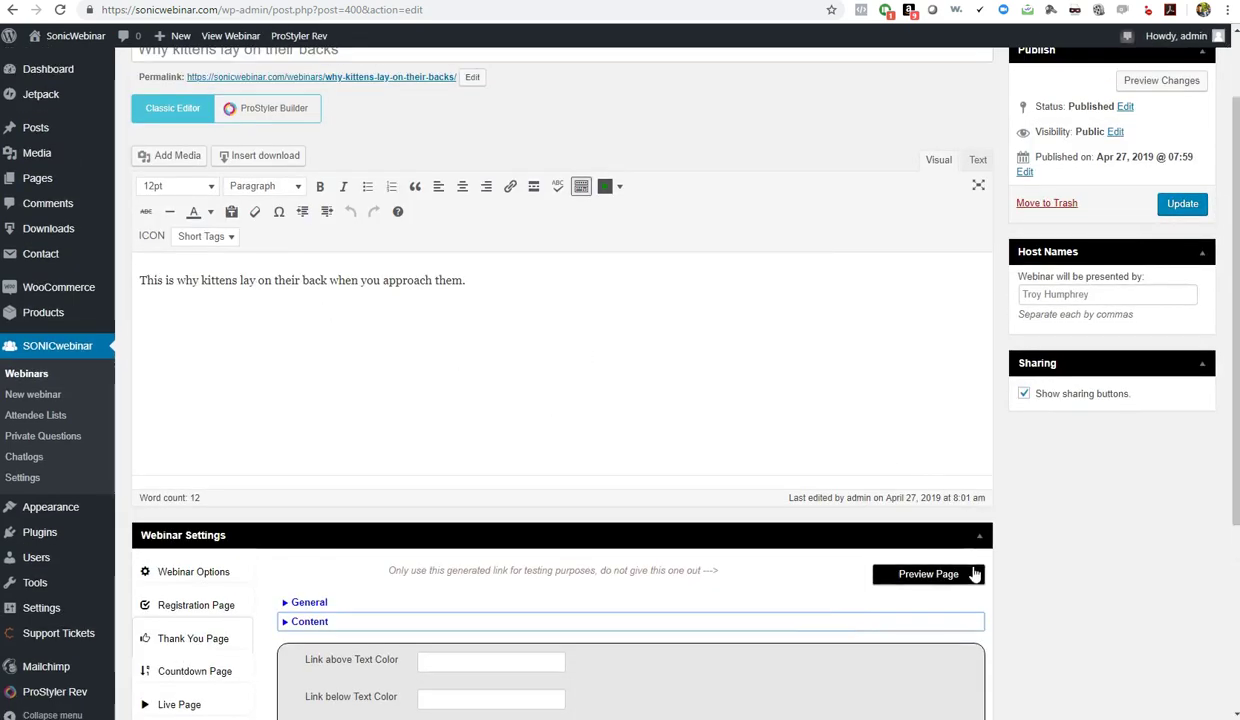
scroll(1000, 590, "down", 3)
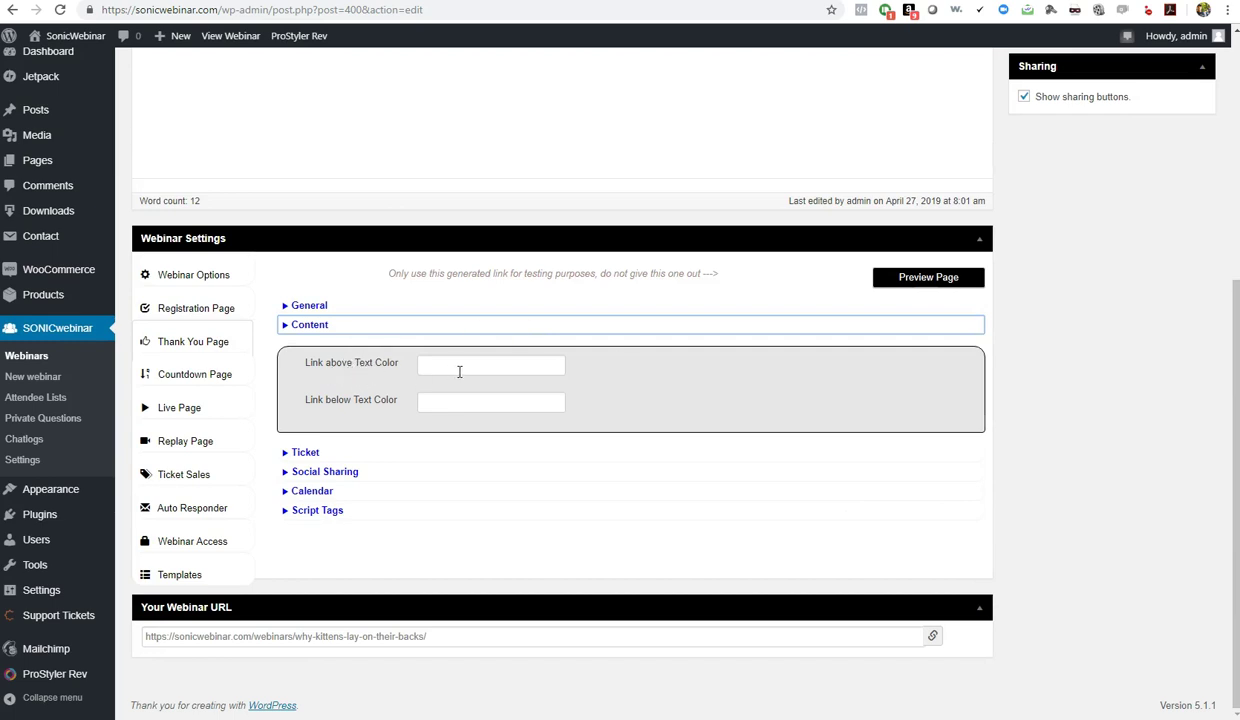
left_click(301, 451)
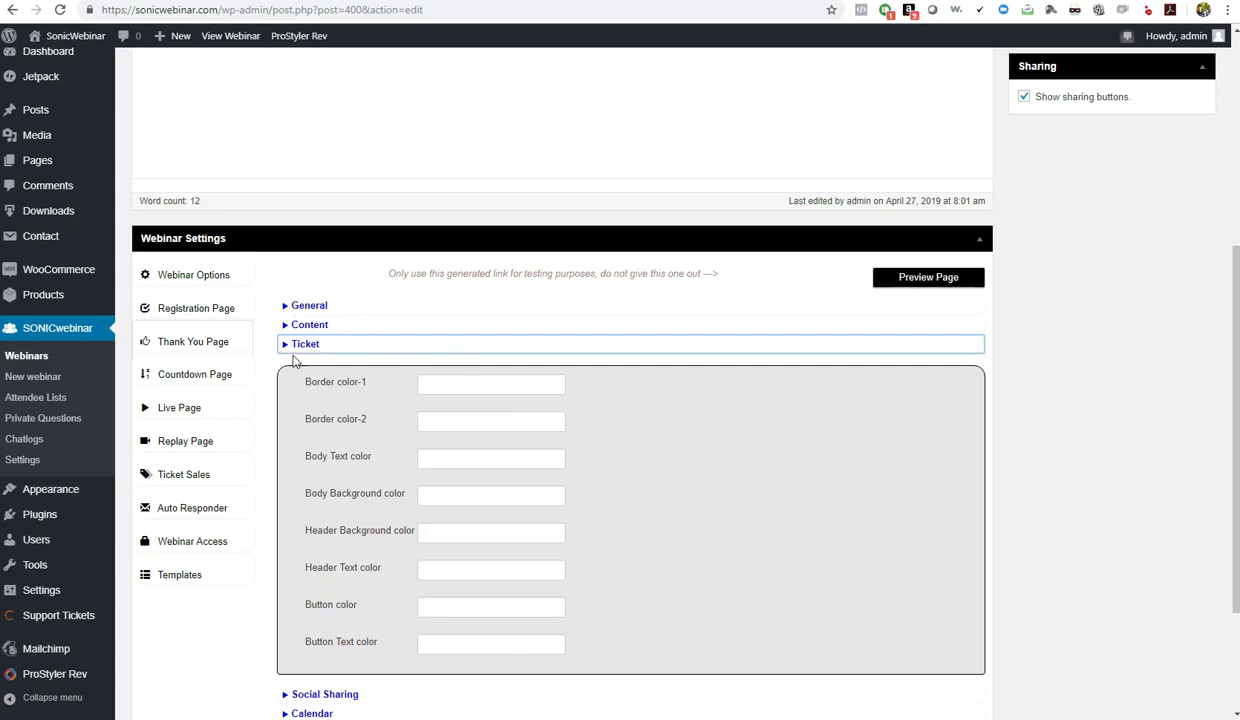
scroll(460, 460, "down", 2)
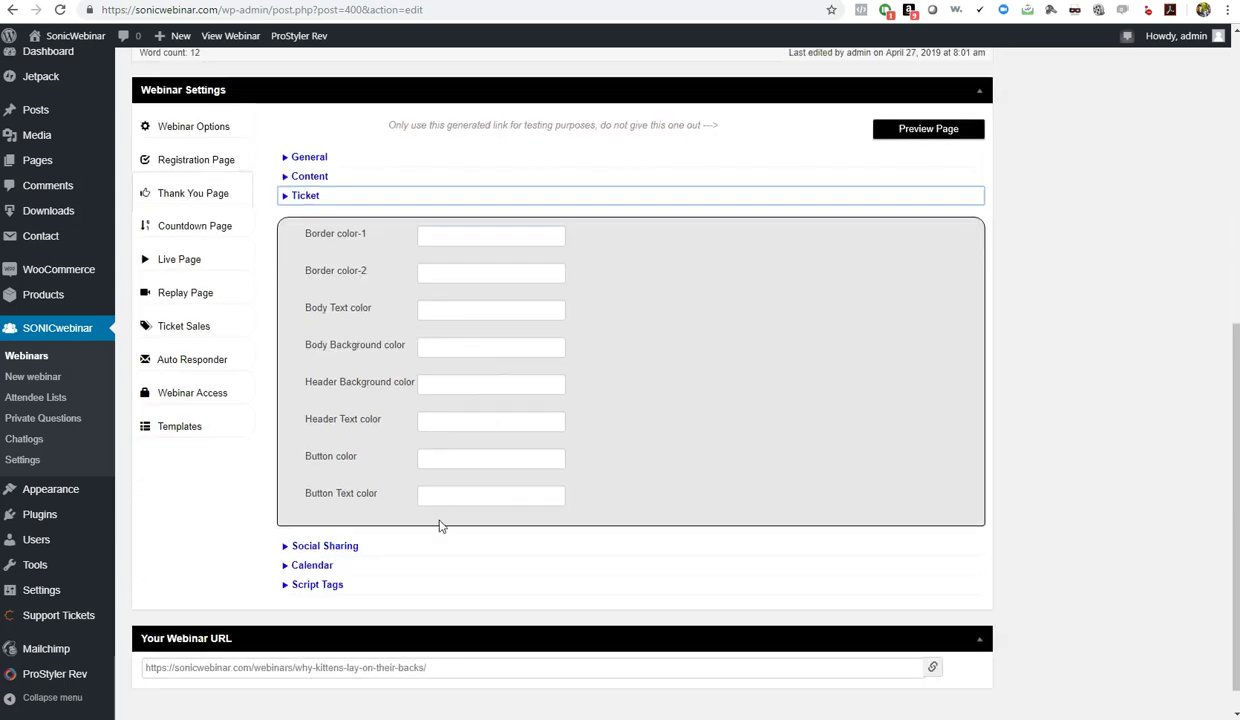
Review the Social Sharing, Calendar and Script Tags sections unchanged, then open the Countdown Page tab
left_click(337, 547)
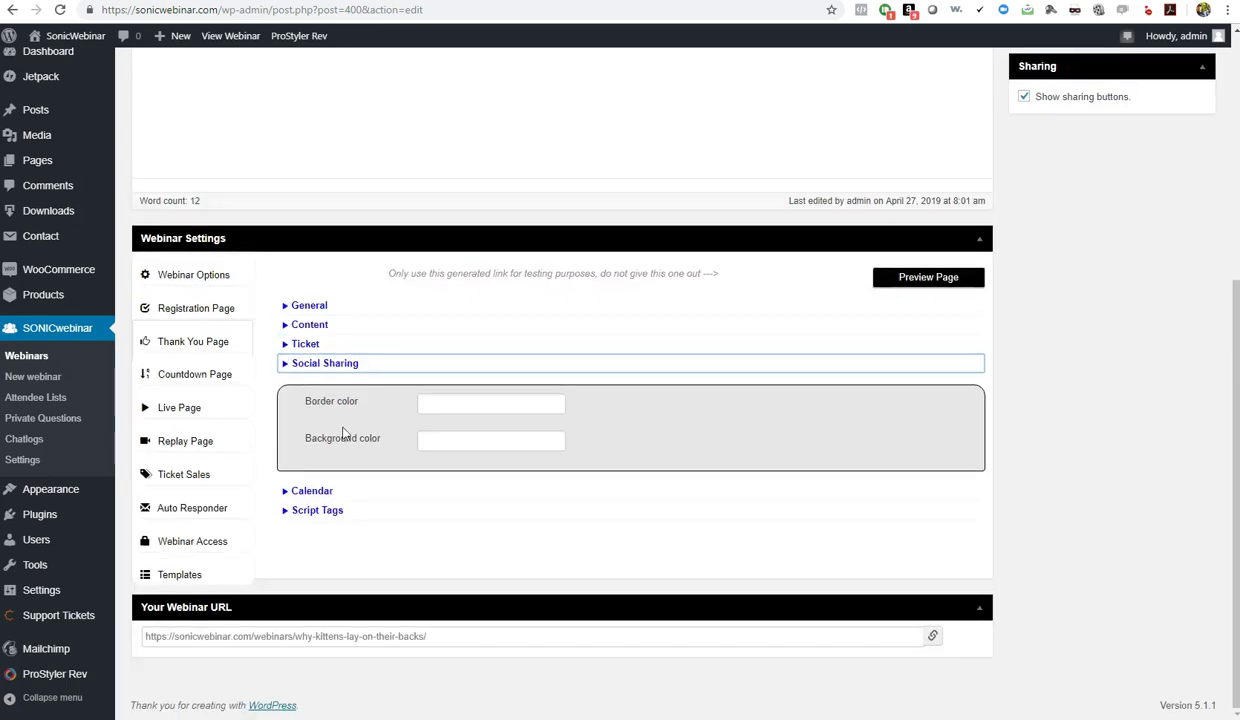
left_click(318, 491)
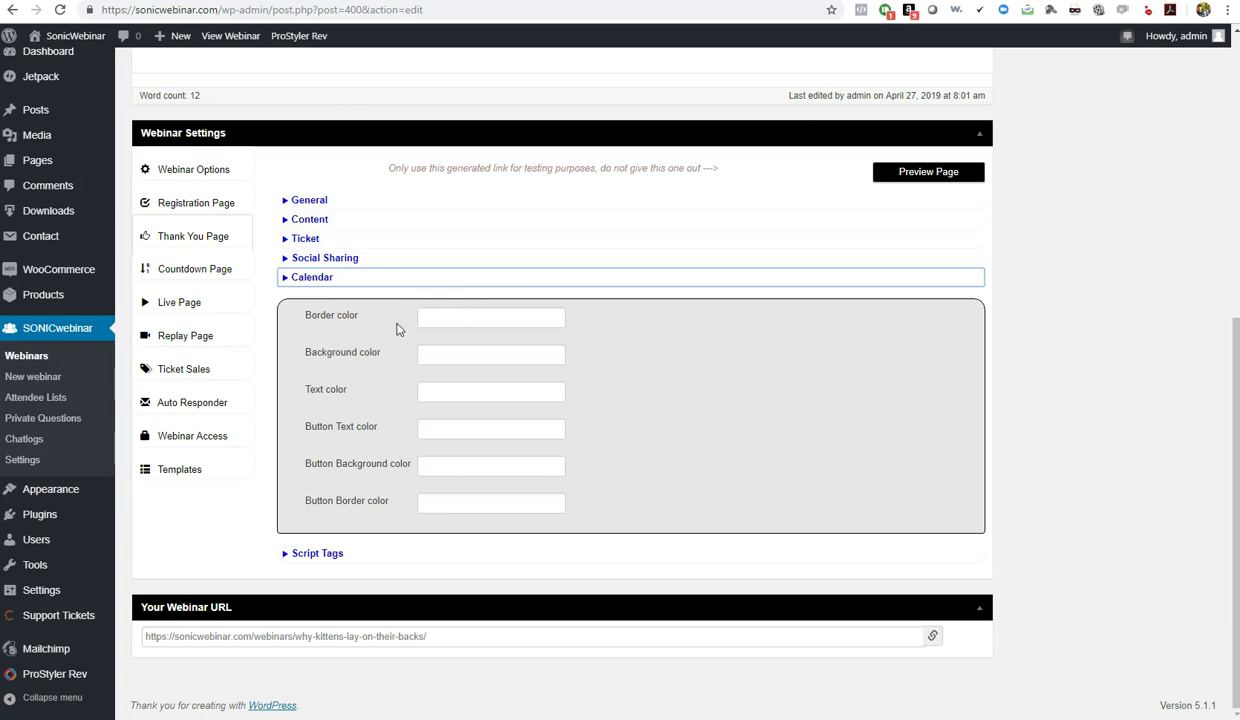
left_click(460, 315)
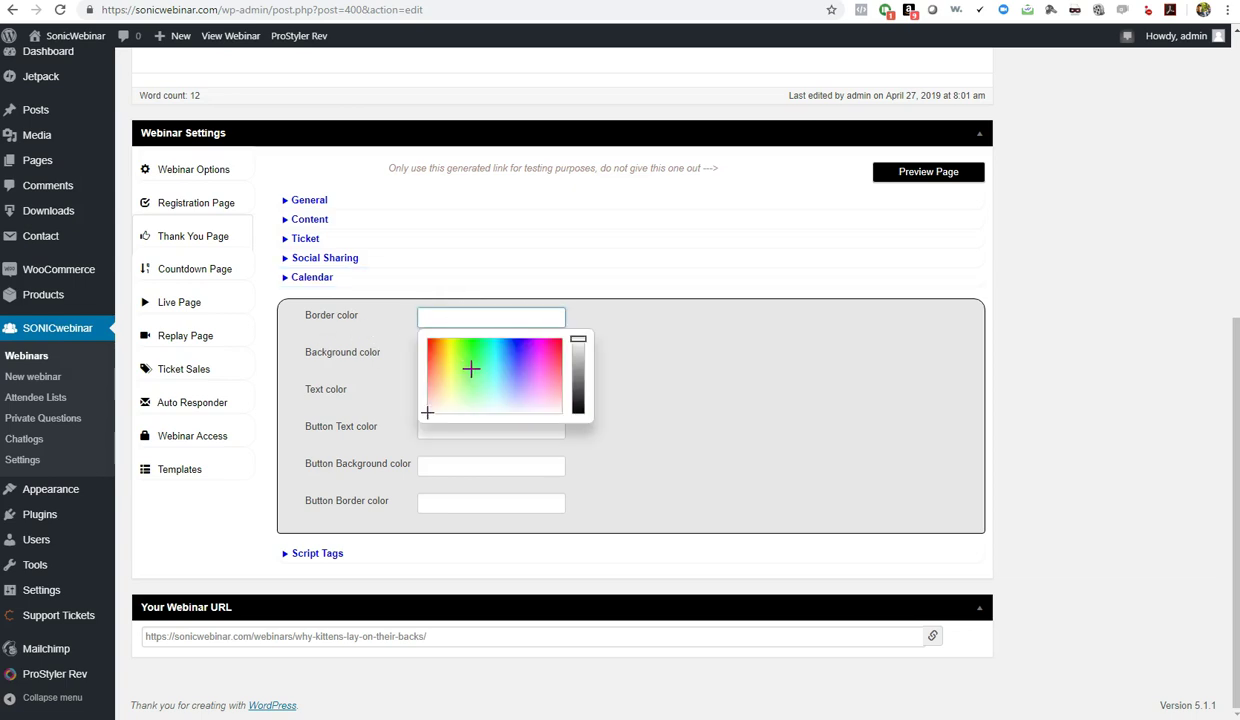
left_click(670, 404)
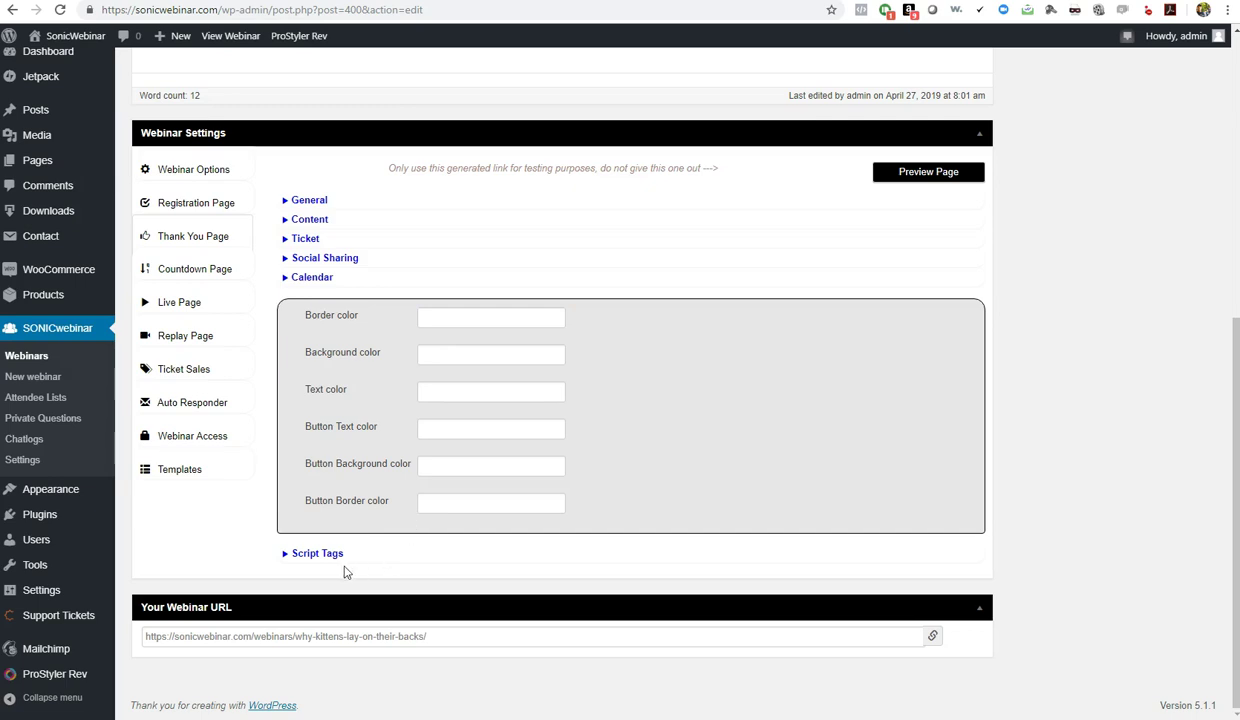
left_click(310, 553)
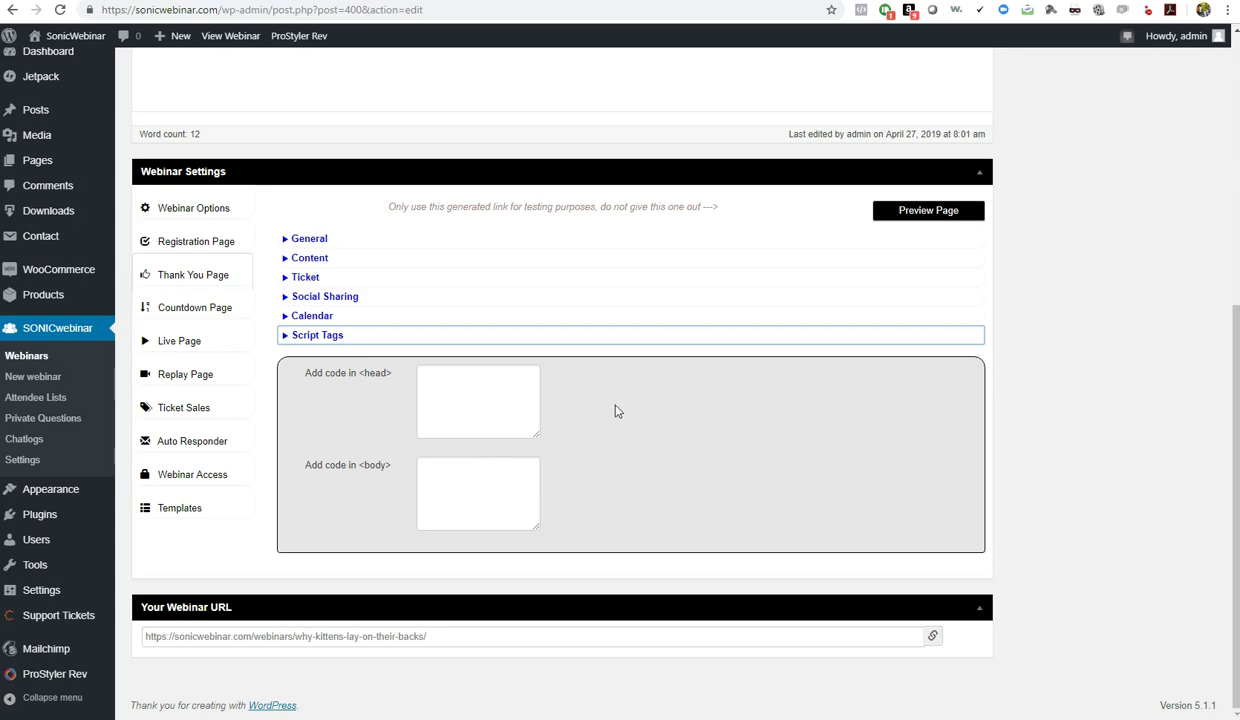
left_click(192, 310)
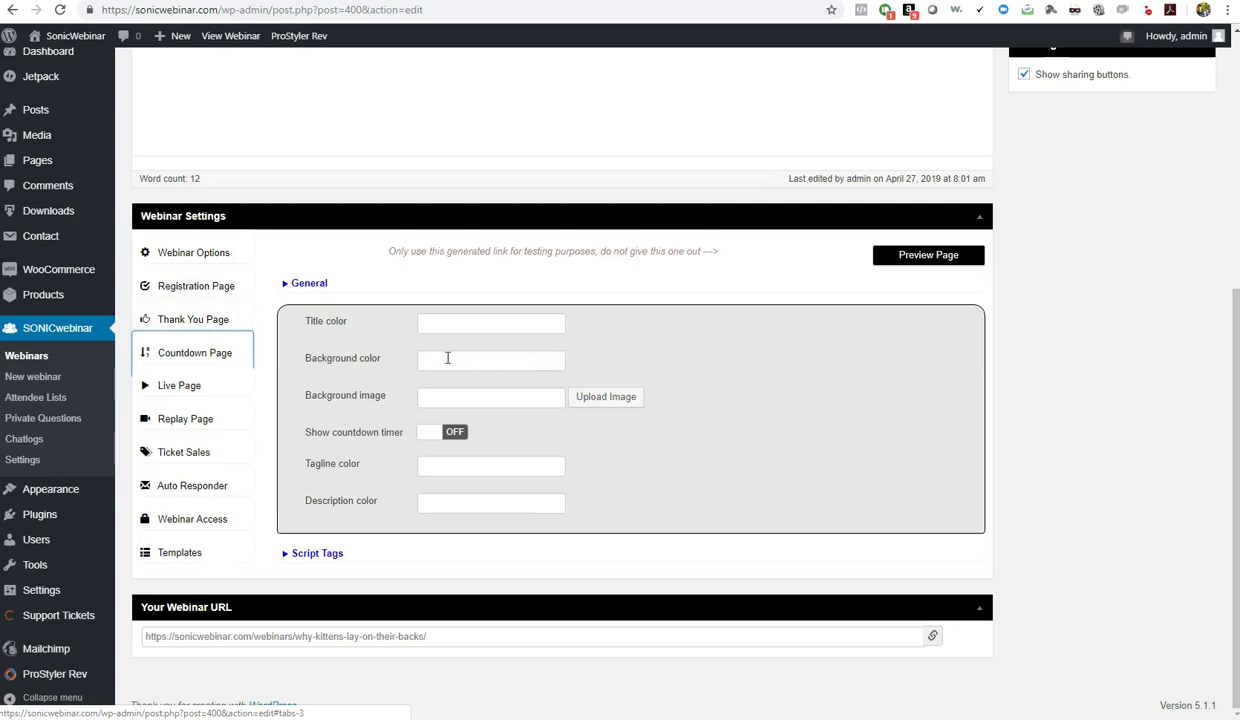
Set the Countdown page title colour to FFFFFF and background colour to 000000
left_click(447, 358)
left_click(437, 322)
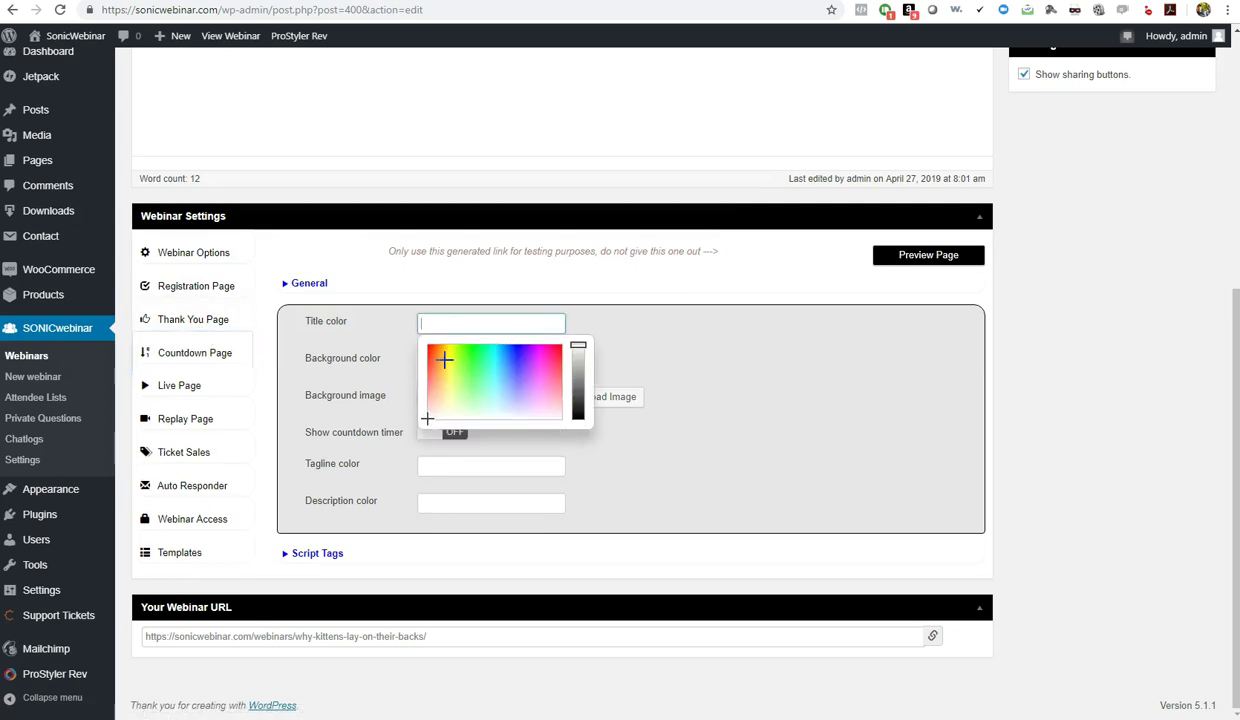
left_click_drag(440, 392, 399, 446)
left_click(620, 436)
left_click(461, 356)
left_click_drag(577, 383, 576, 476)
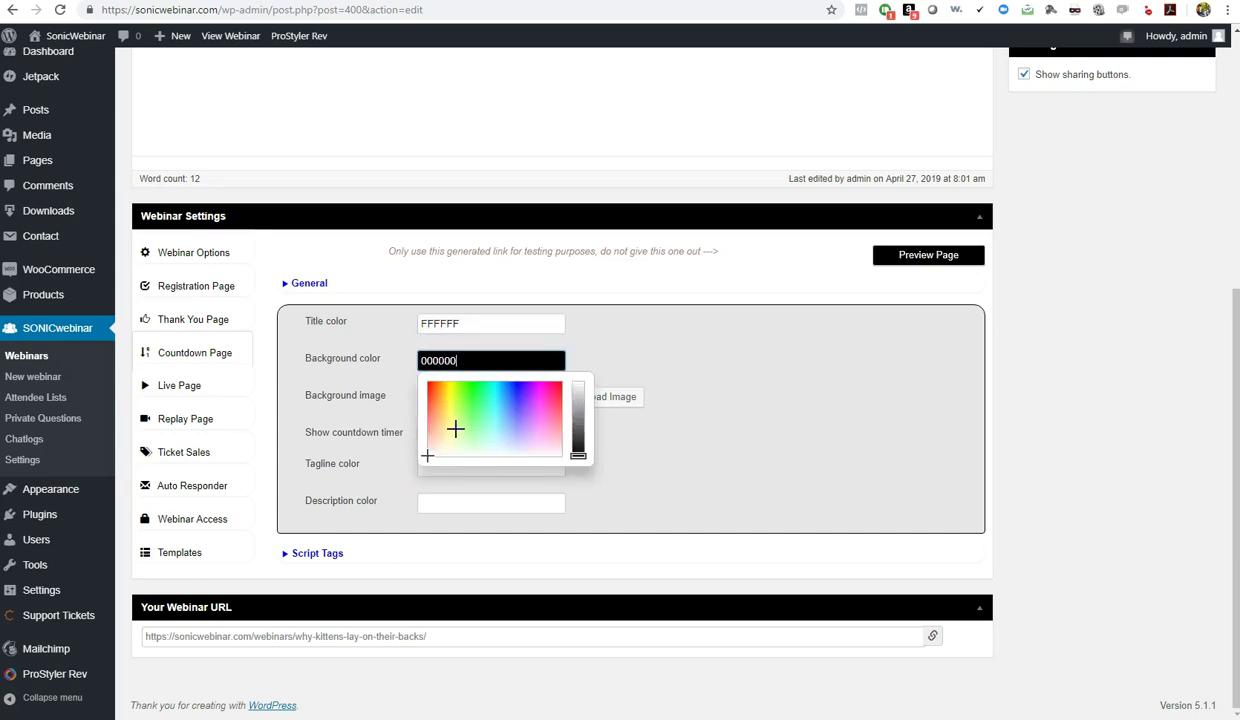
left_click(662, 440)
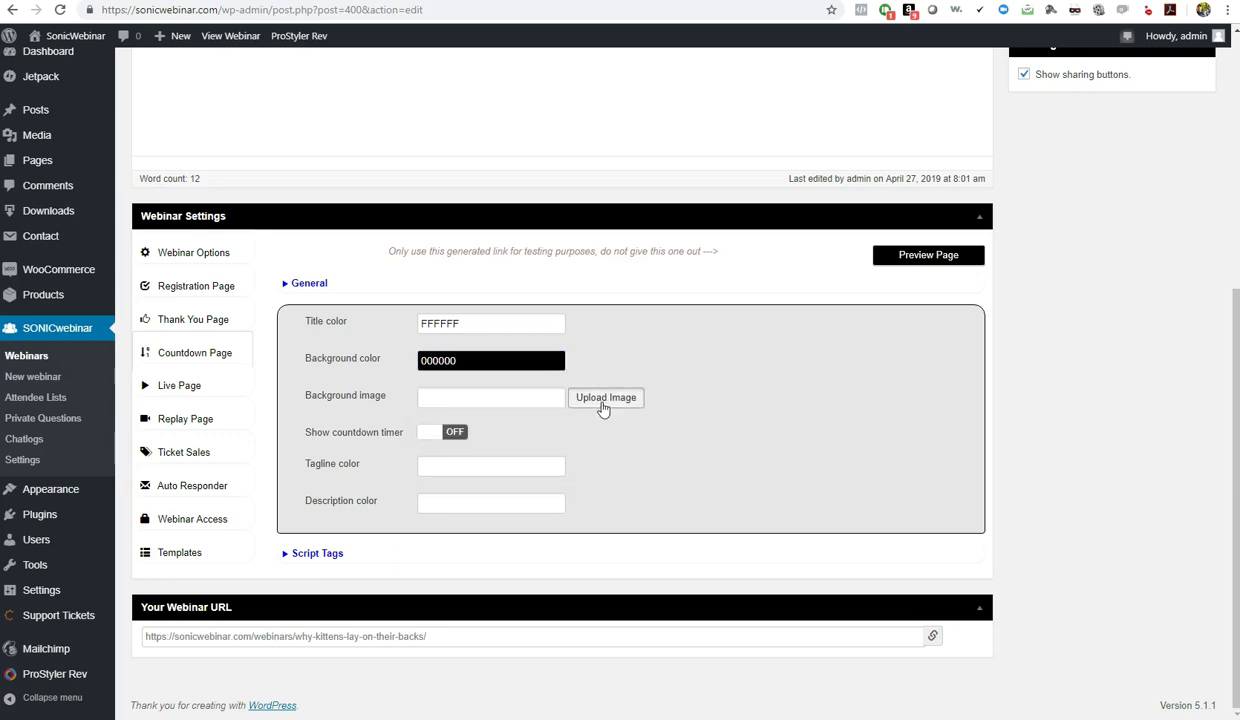
Use the LAMBO car image from the Media Library as the Countdown background image
left_click(602, 400)
left_click(171, 437)
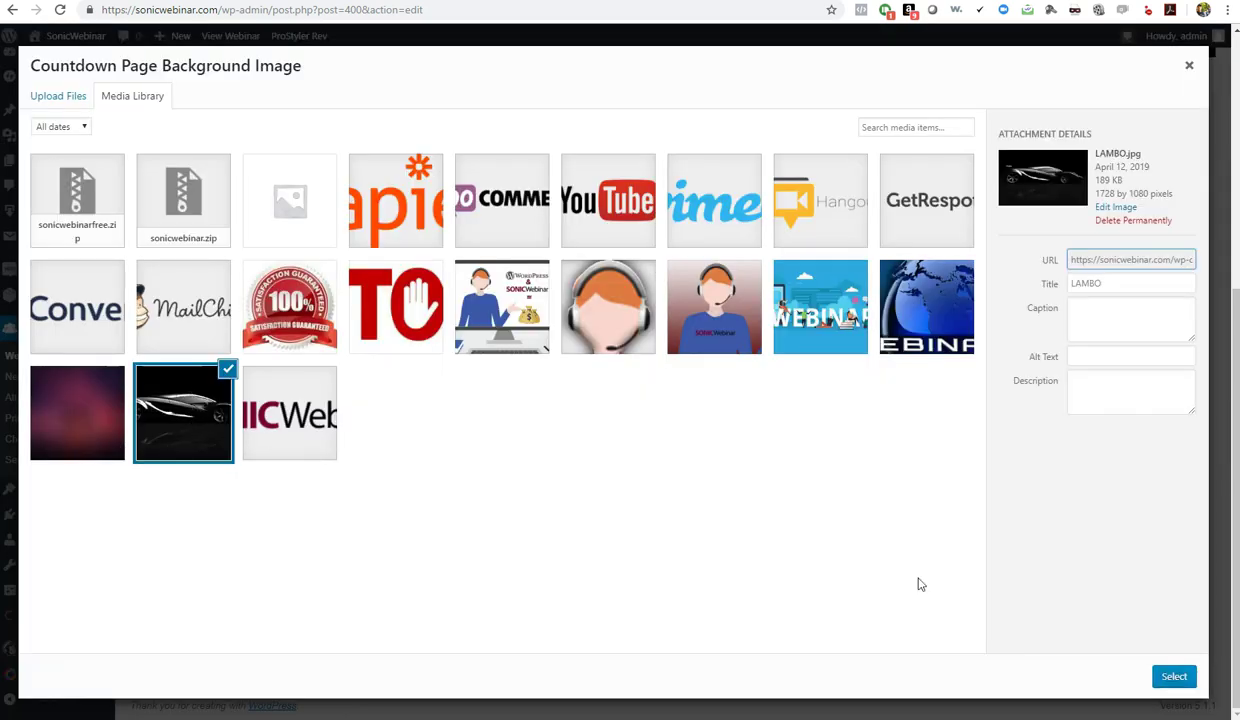
left_click(1168, 677)
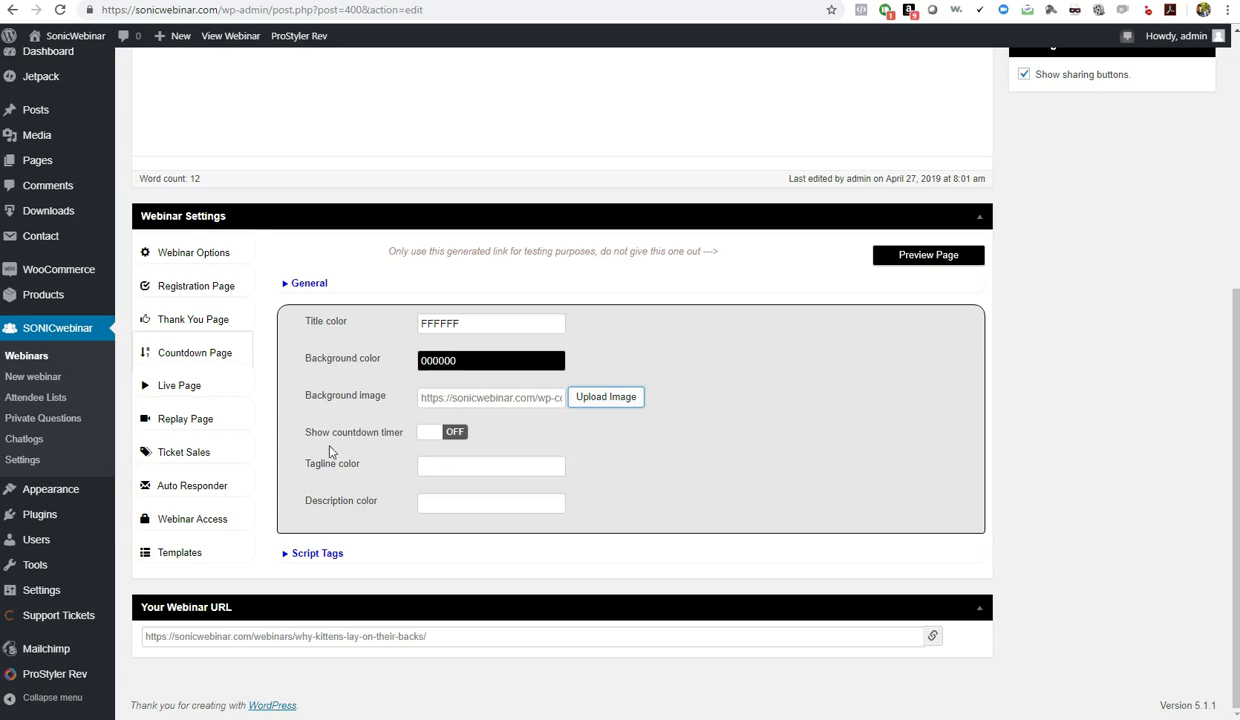
Turn on the countdown timer and set the tagline and description colours to FFFFFF
left_click(442, 431)
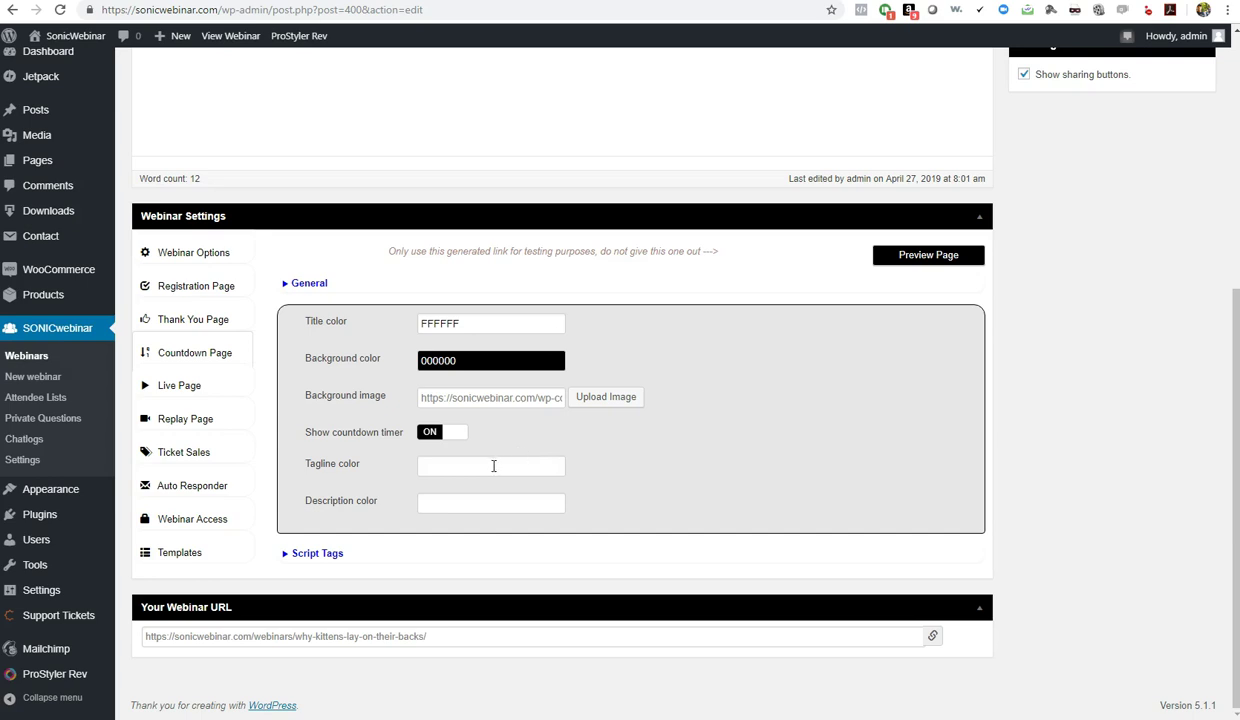
left_click(487, 465)
left_click(577, 486)
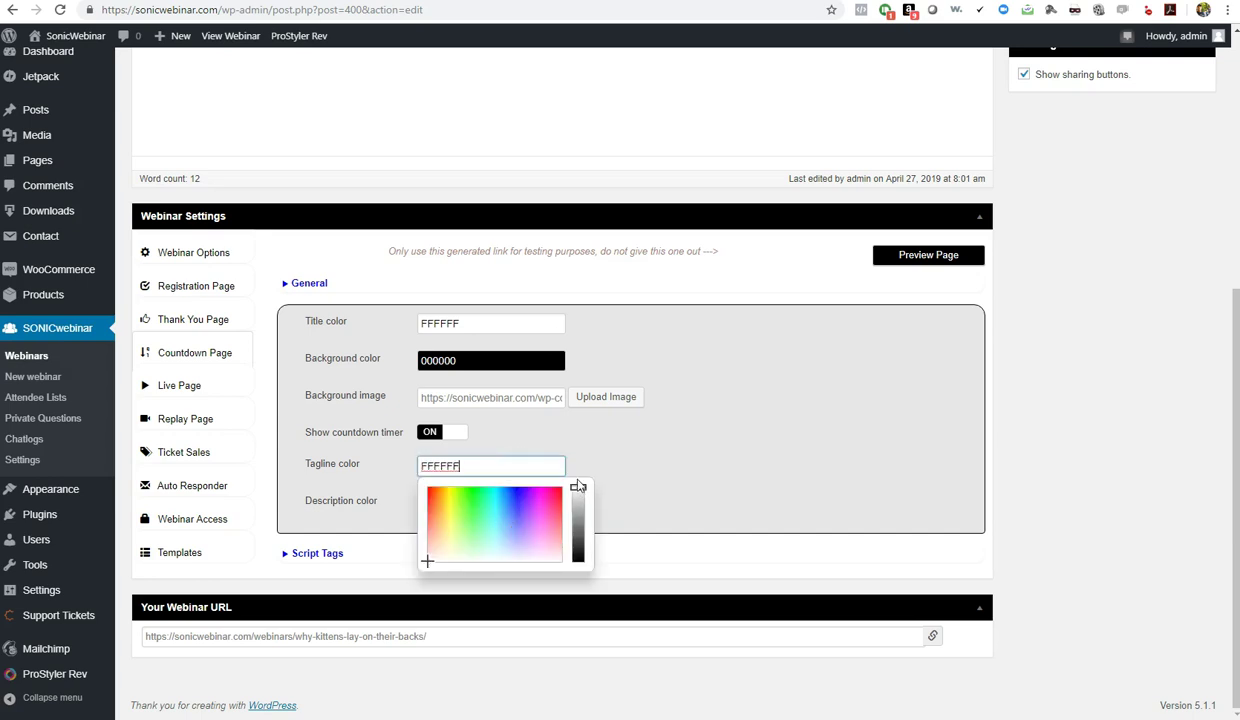
left_click(594, 432)
left_click(458, 501)
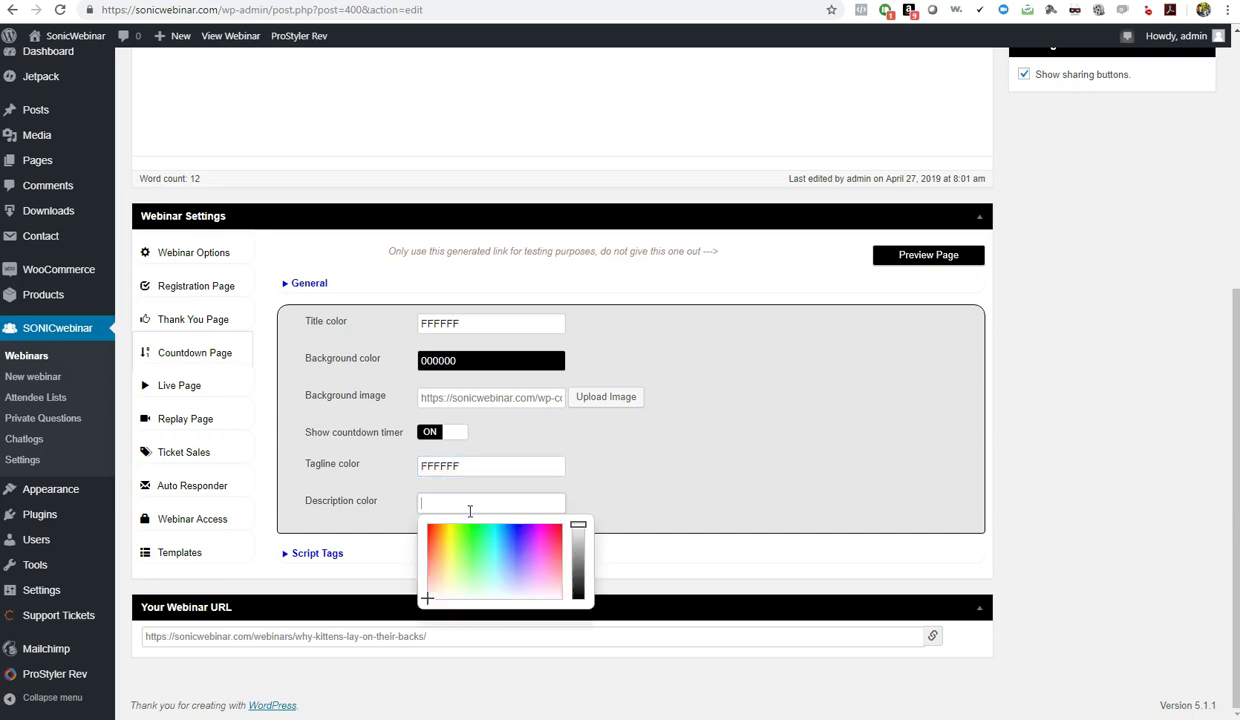
left_click(578, 525)
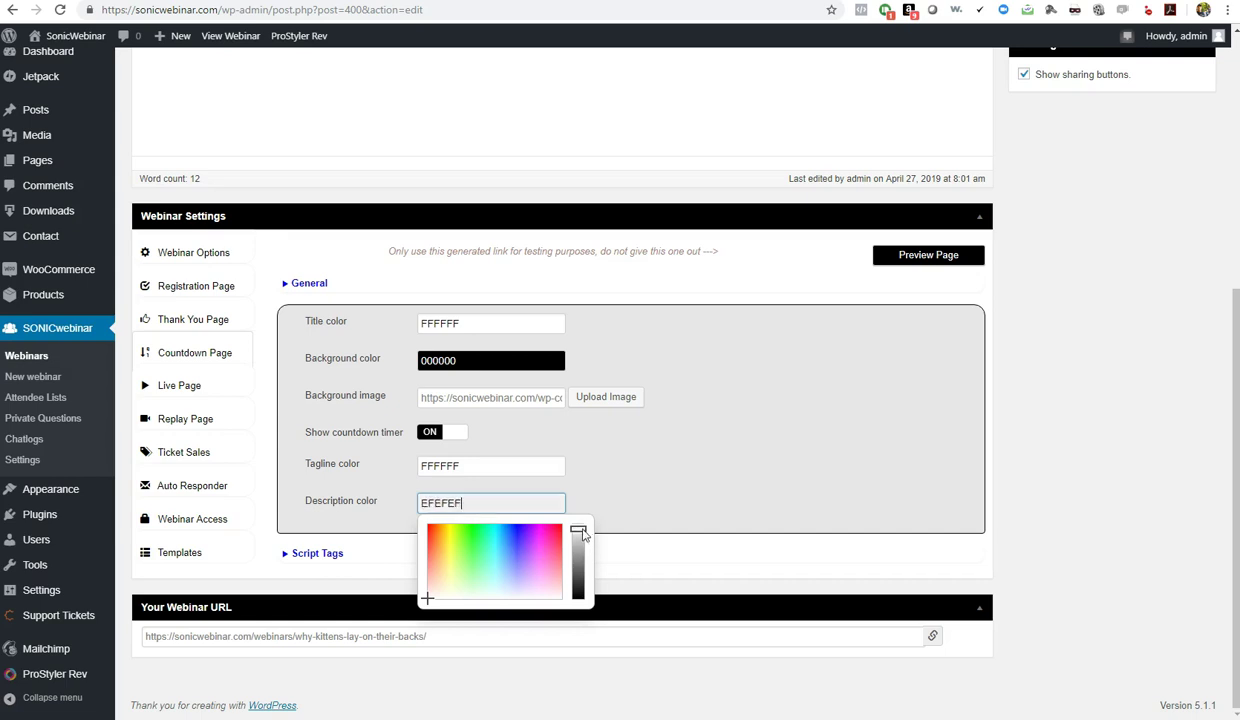
left_click(612, 458)
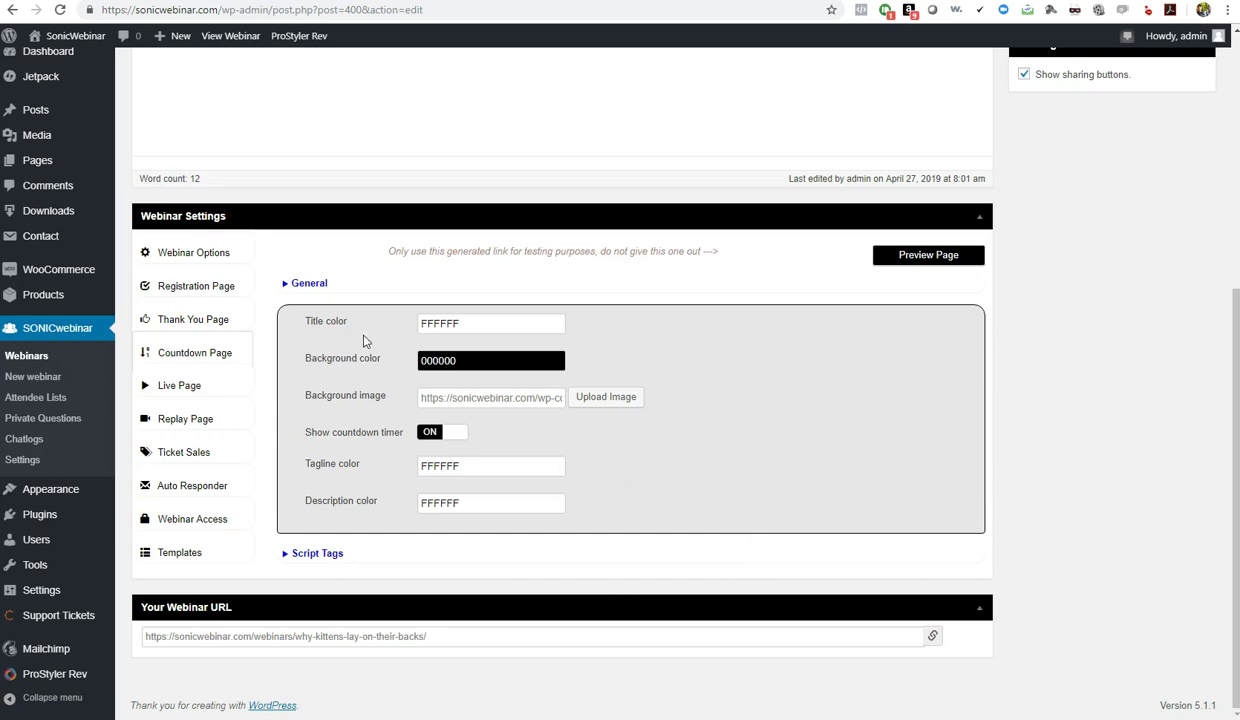
On the Live Page tab, set the title colour to FFFFFF and the background colour to 000000
left_click(162, 386)
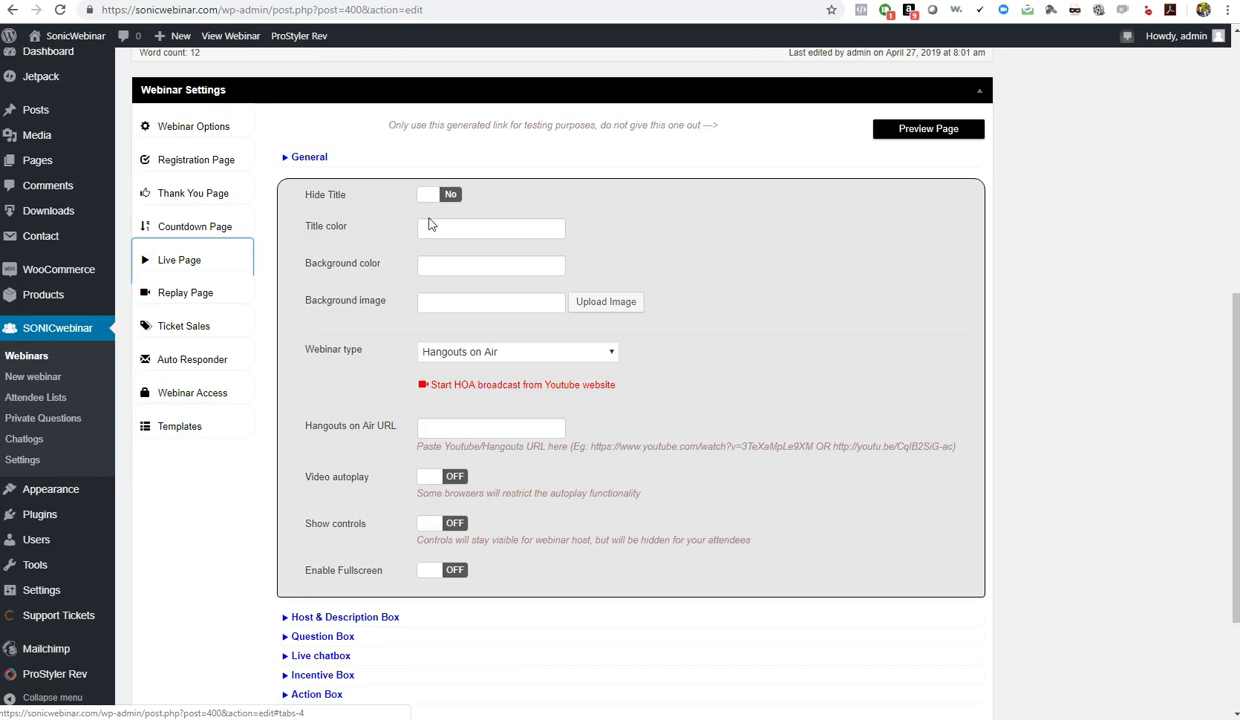
left_click(447, 196)
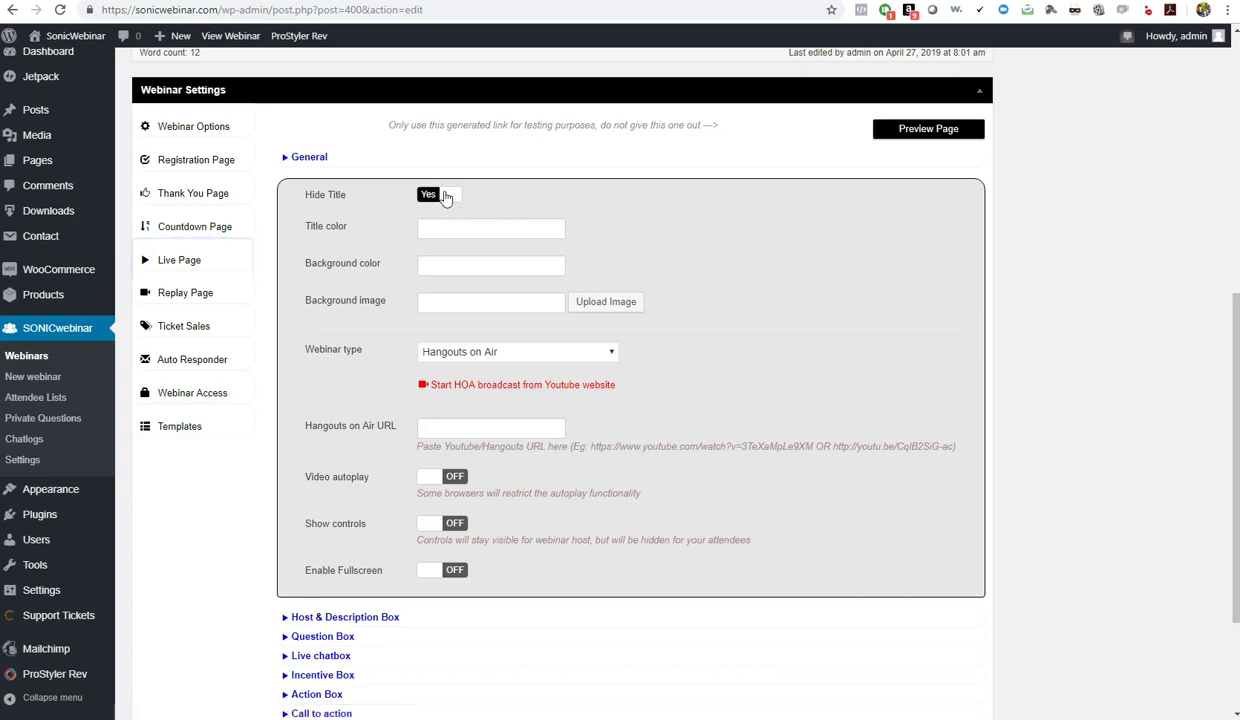
left_click(447, 196)
left_click(459, 221)
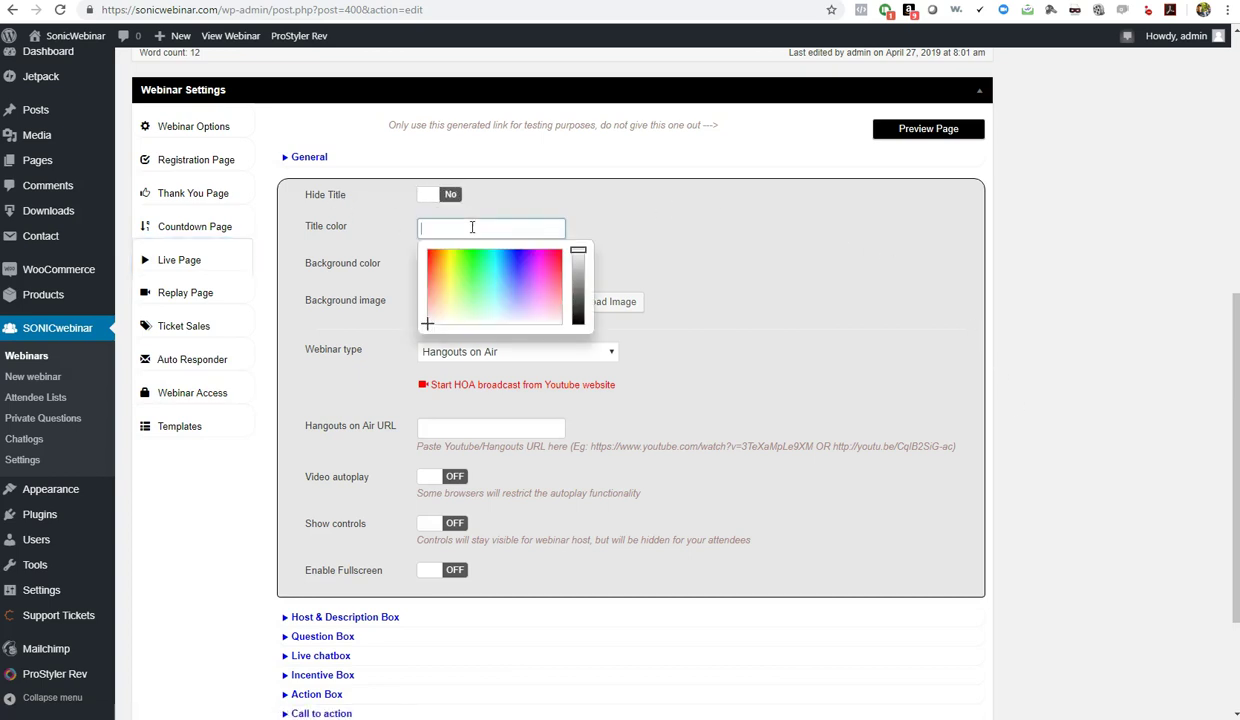
mouse_move(578, 250)
left_mouse_down()
mouse_move(568, 258)
mouse_move(577, 249)
left_mouse_up()
left_click(608, 215)
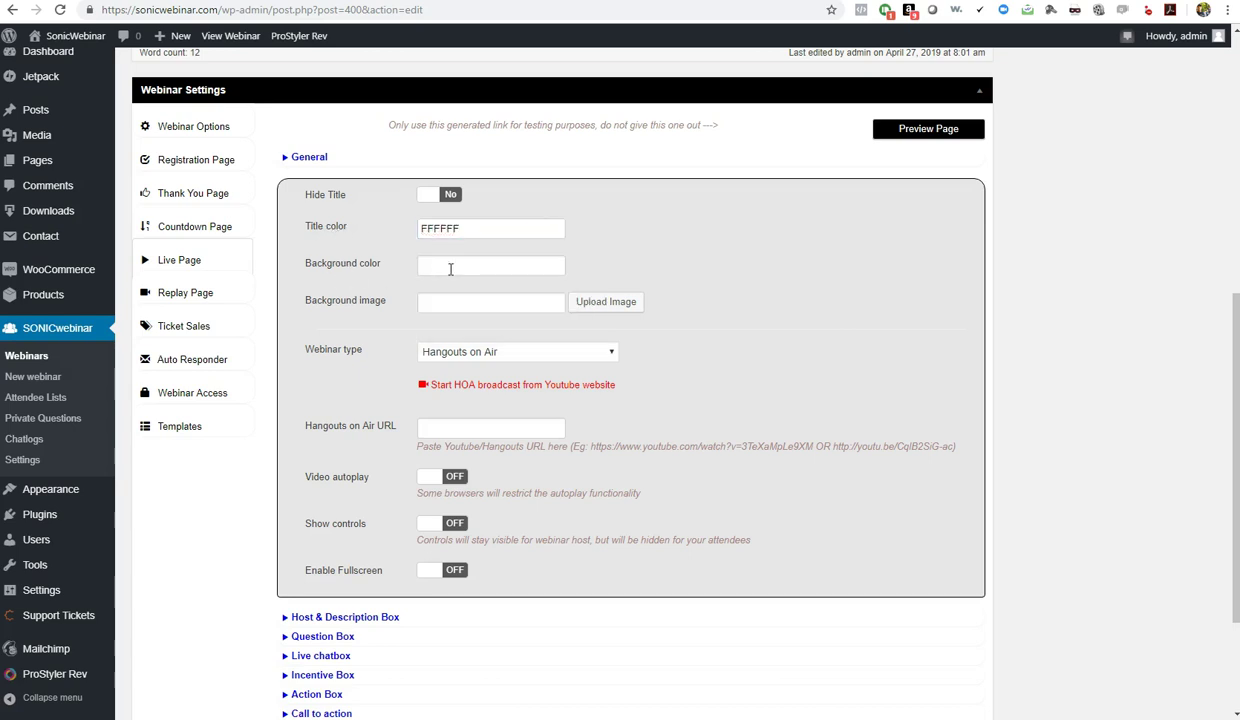
left_click(459, 265)
left_click_drag(577, 288, 580, 378)
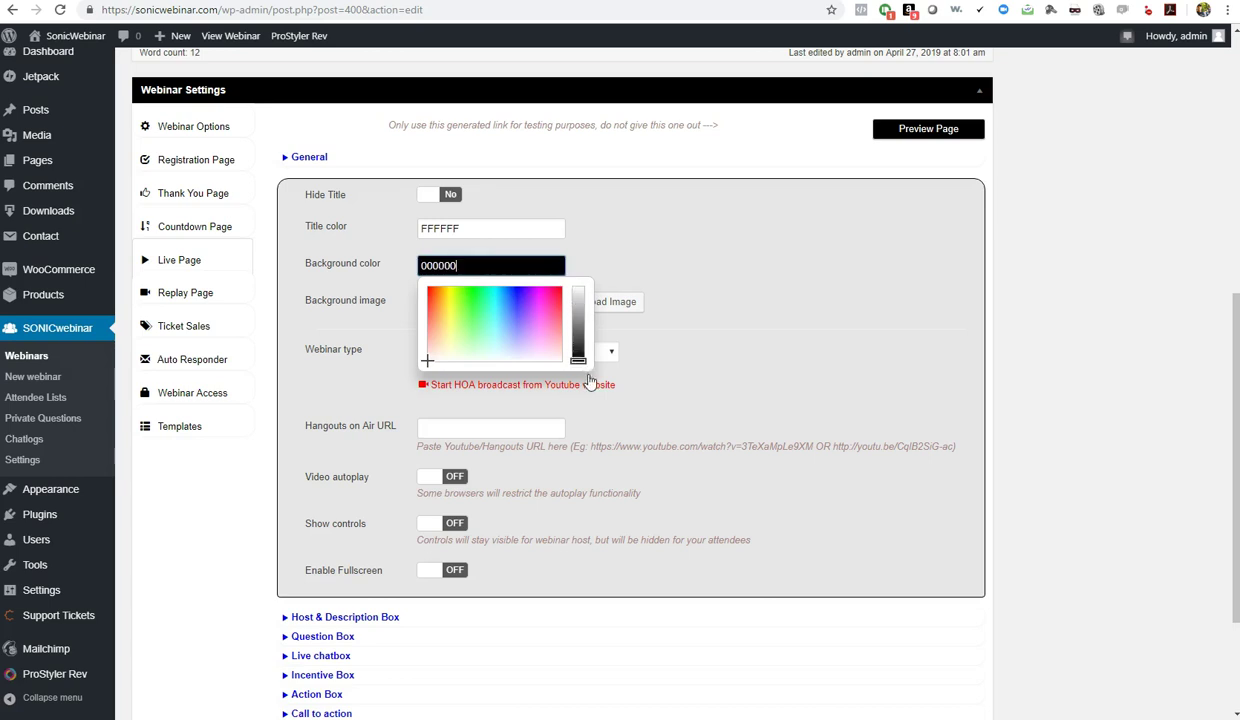
left_click(603, 305)
Upload the LAMBO car image as the Live page background
left_click(603, 305)
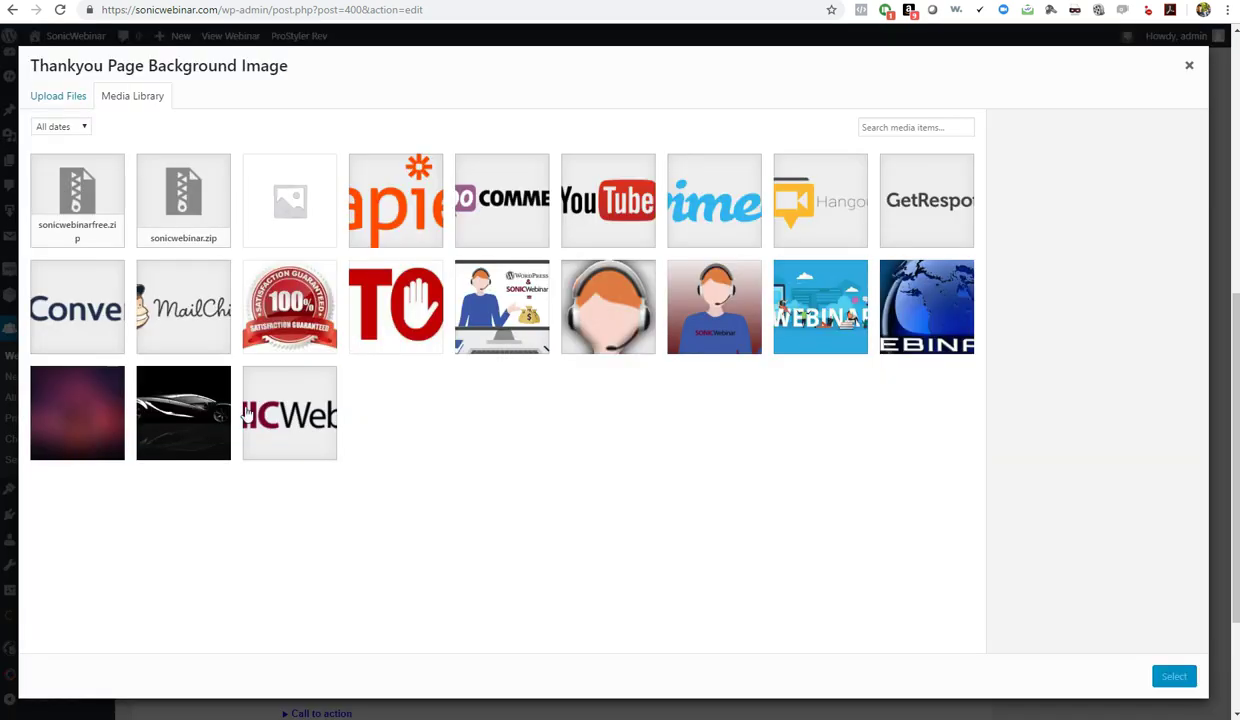
left_click(208, 412)
left_click(1174, 676)
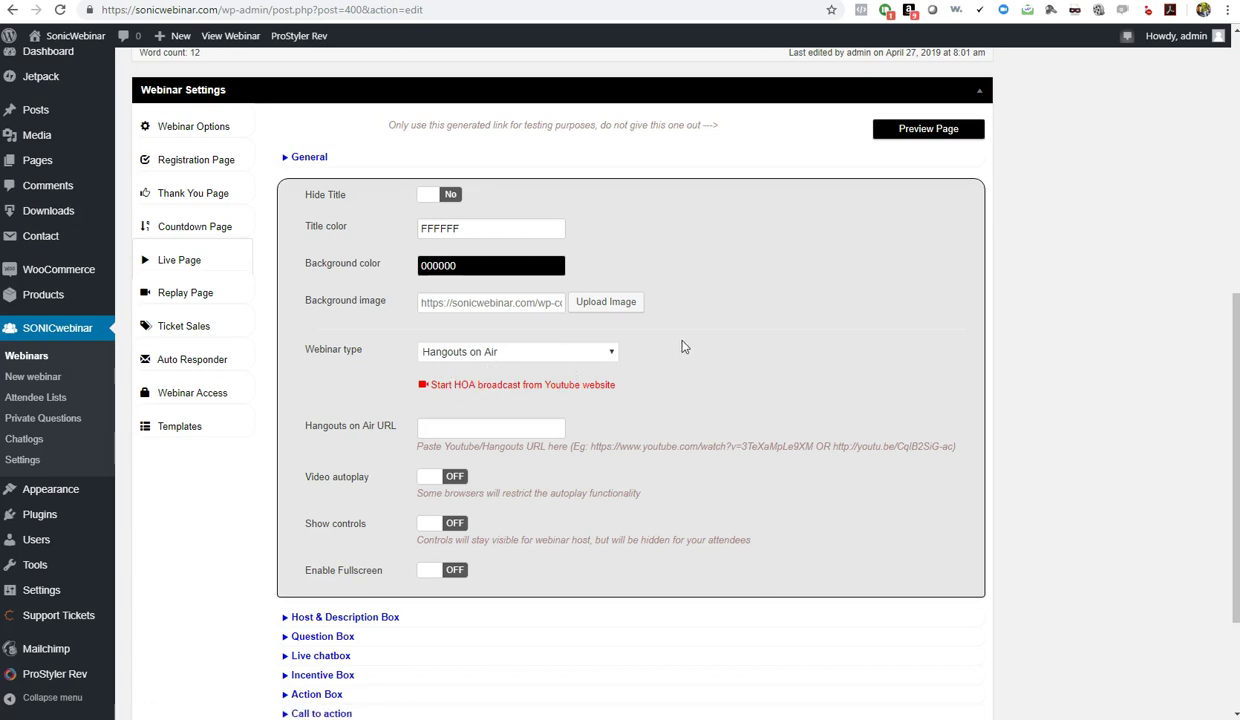
left_click(561, 355)
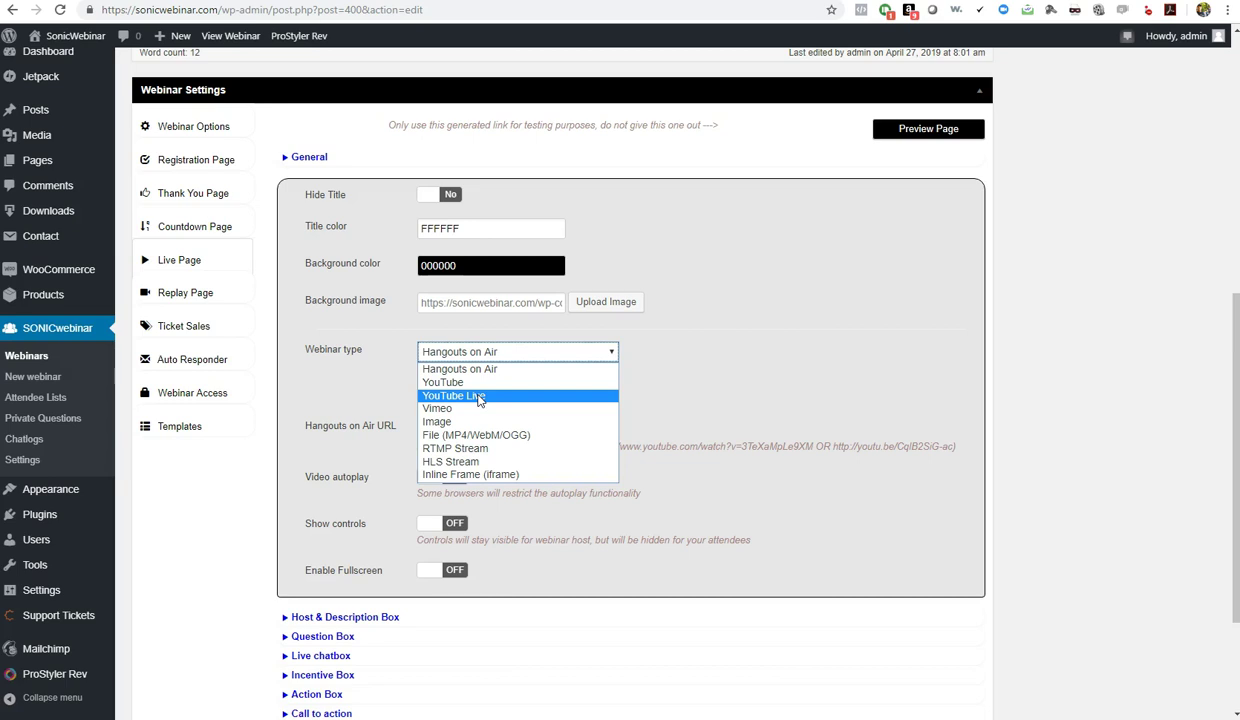
Set the Live page's webinar type to YouTube
left_click(478, 397)
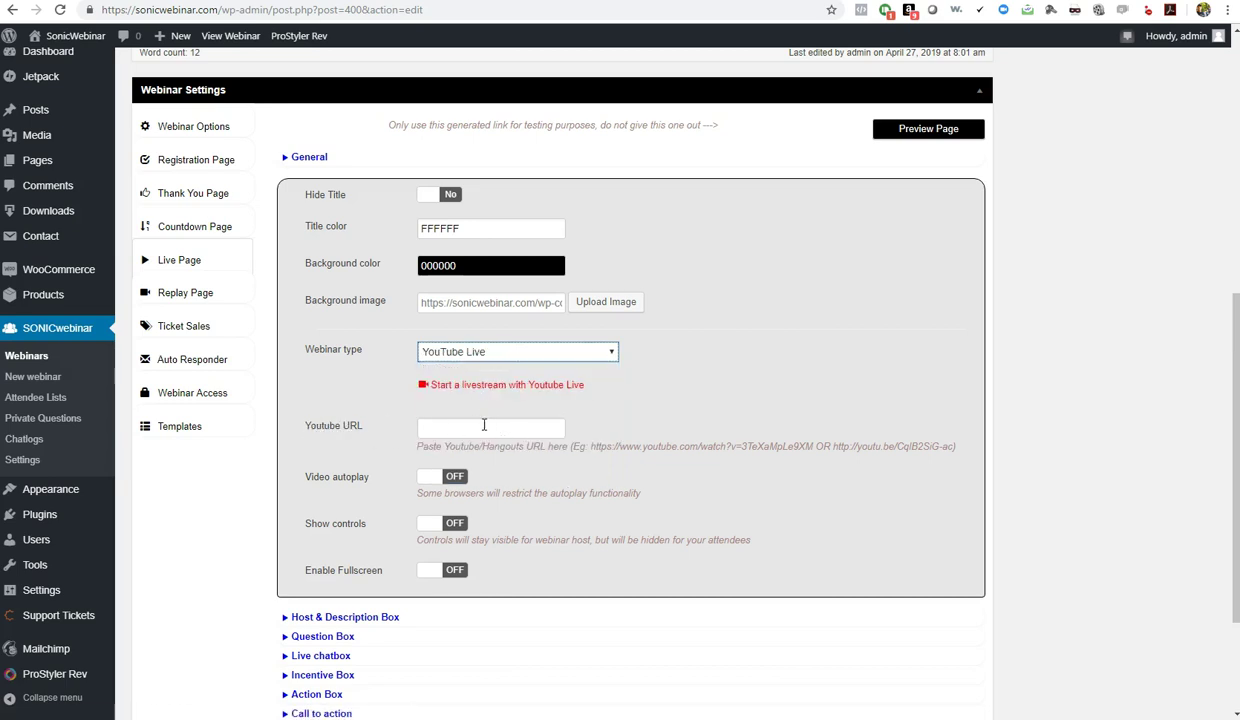
left_click(480, 352)
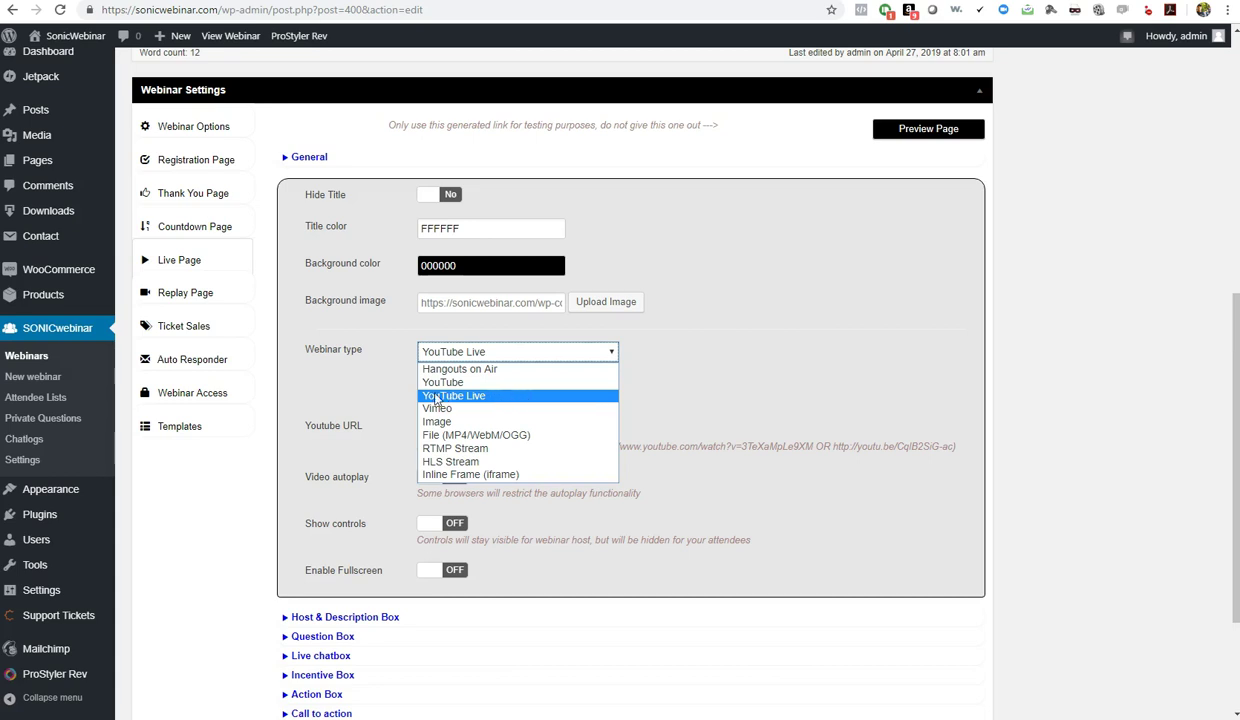
left_click(449, 383)
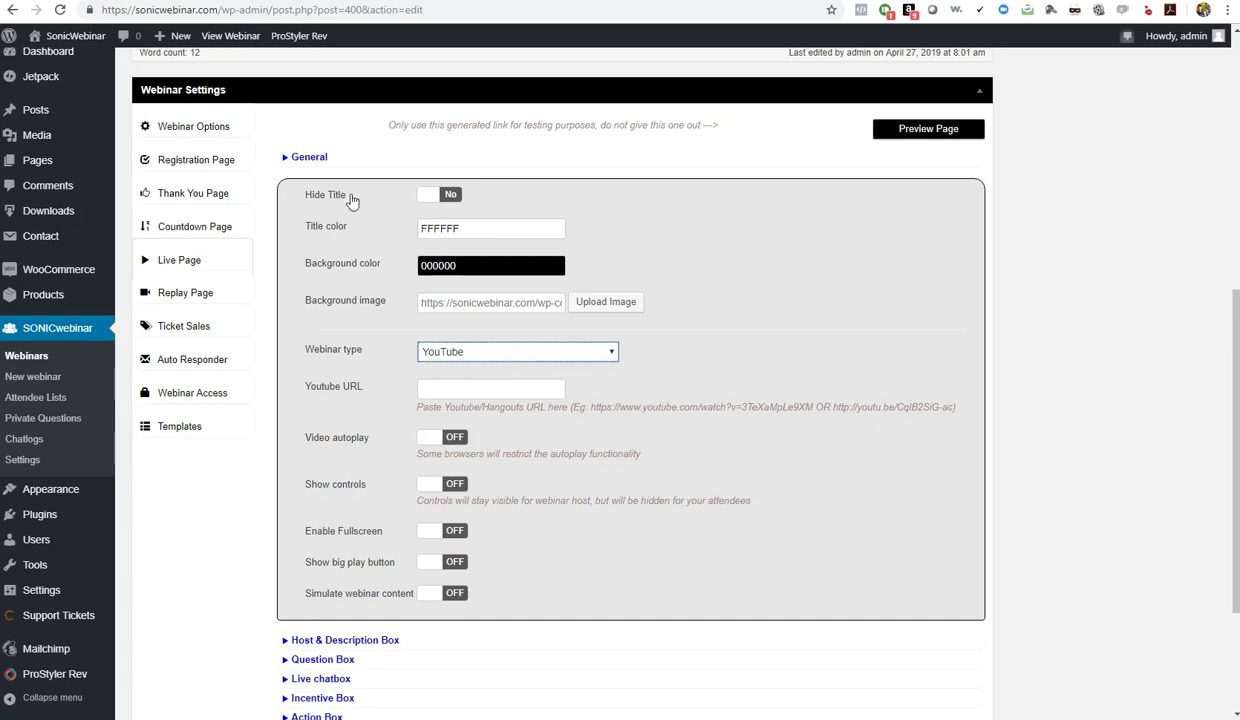
Copy the address of the 'Why Cats Lie on Their Backs When They See You' YouTube video
key("ctrl+Tab")
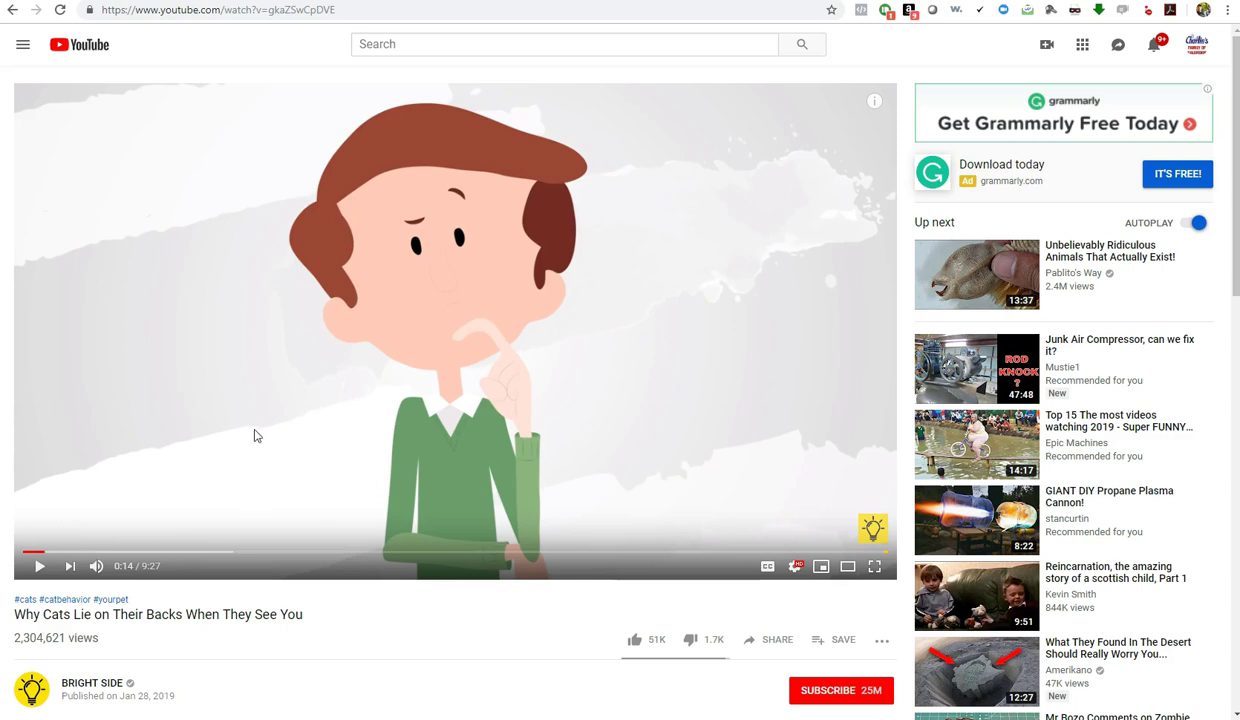
left_click(179, 12)
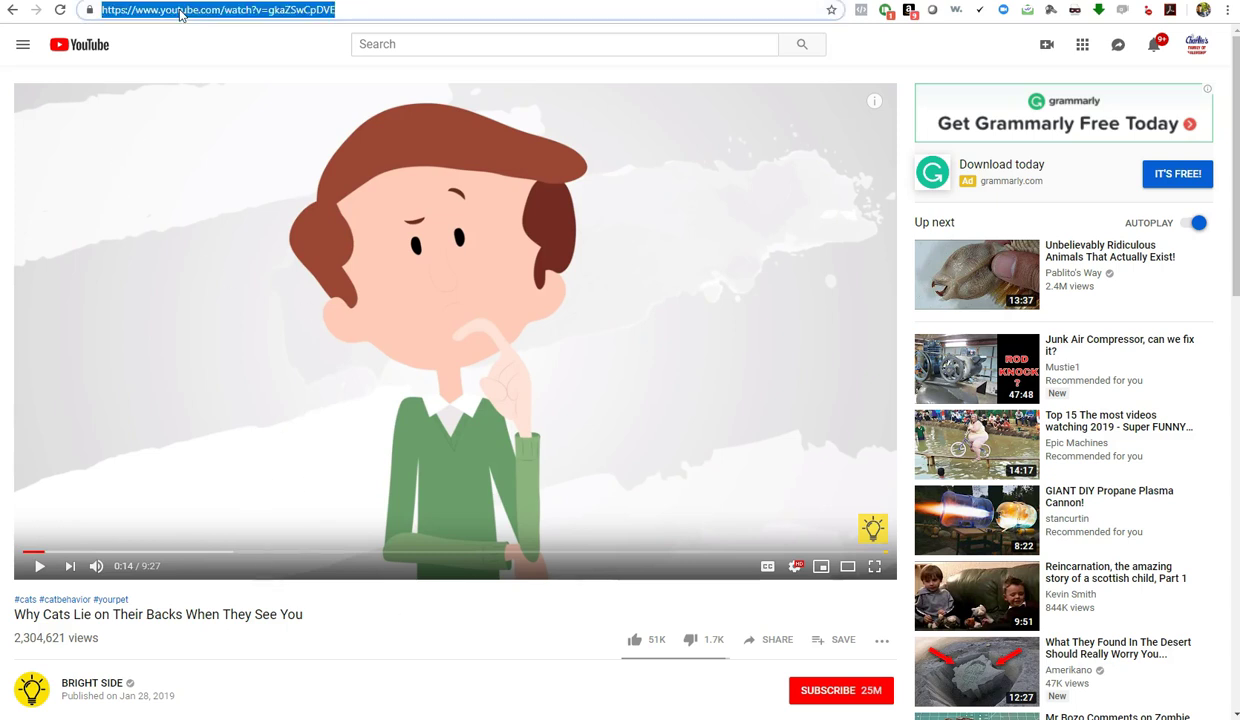
right_click(235, 17)
left_click(259, 91)
key("ctrl+Tab")
Paste the cat video's address into the YouTube URL field and switch Video autoplay to ON
left_click(447, 390)
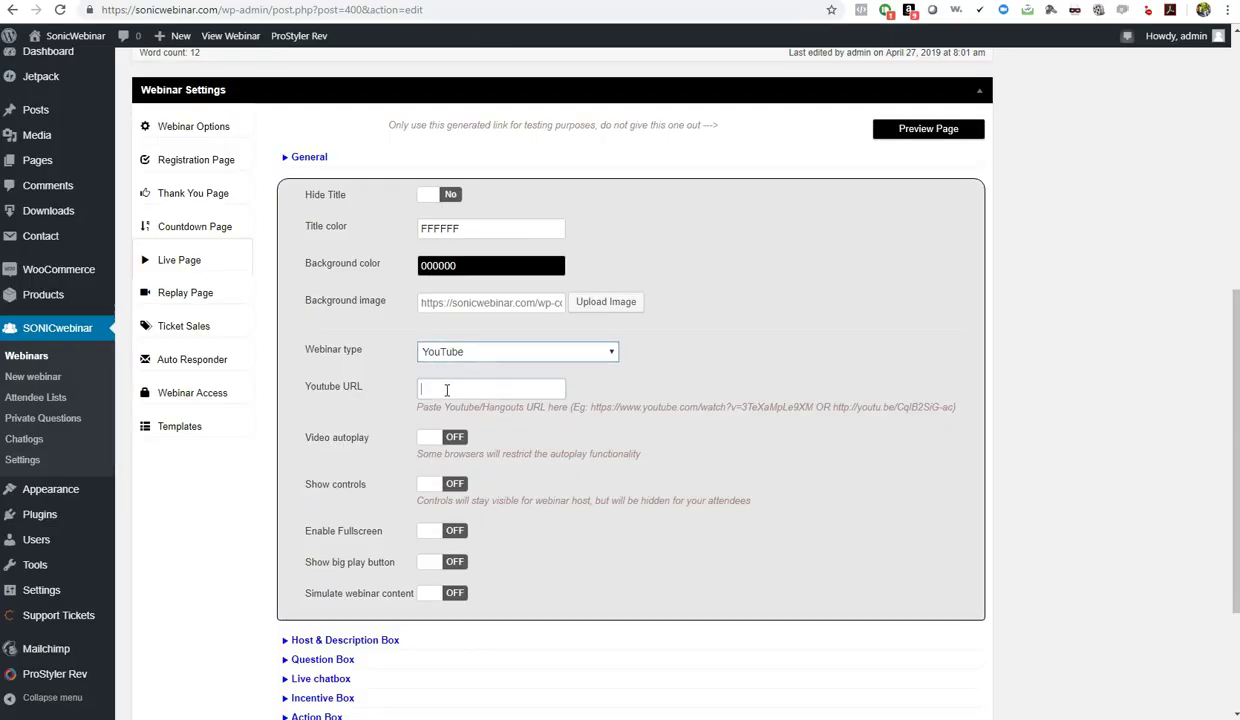
right_click(447, 390)
left_click(470, 488)
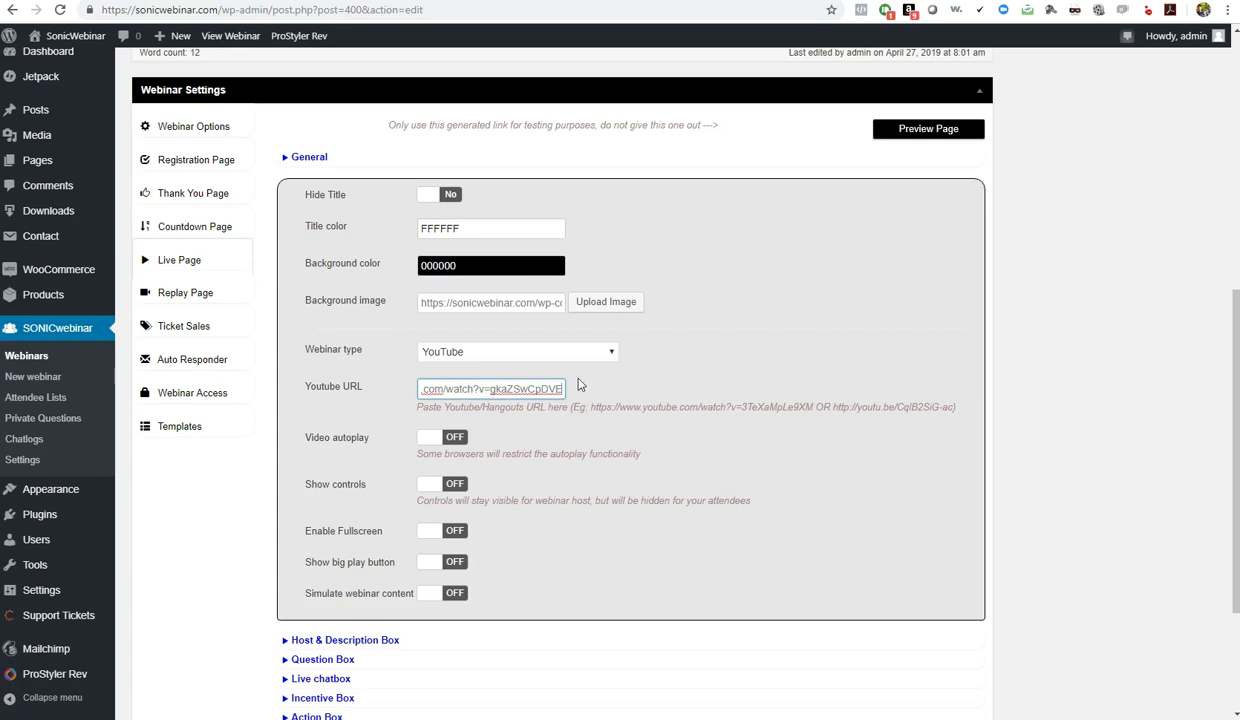
left_click(755, 546)
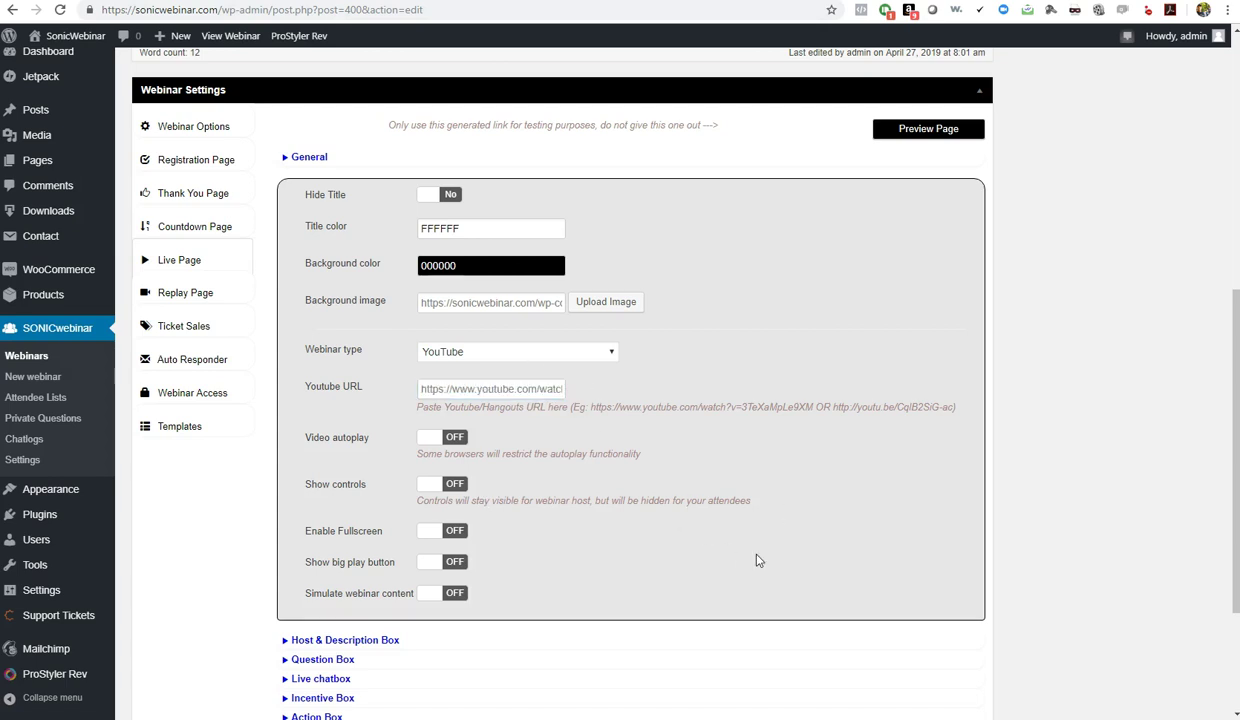
left_click(435, 441)
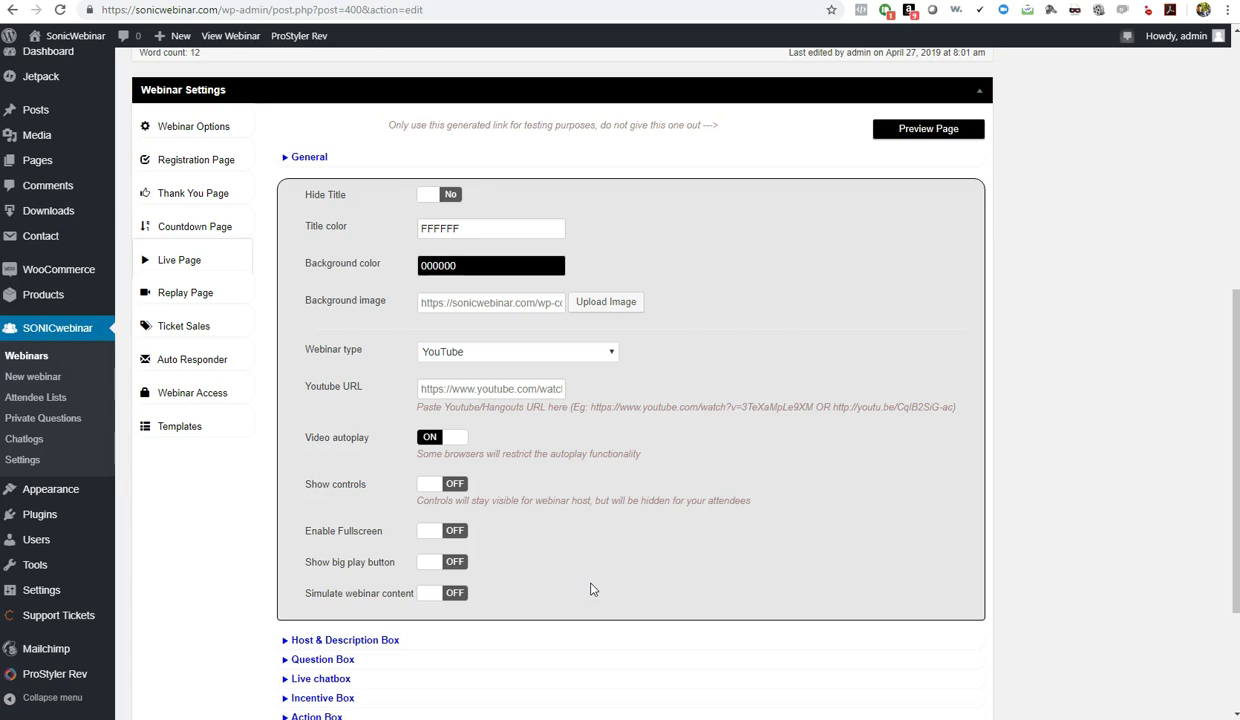
Expand the Live Page's Host & Description, Question Box, Live chatbox and Incentive Box sections
scroll(590, 590, "down", 3)
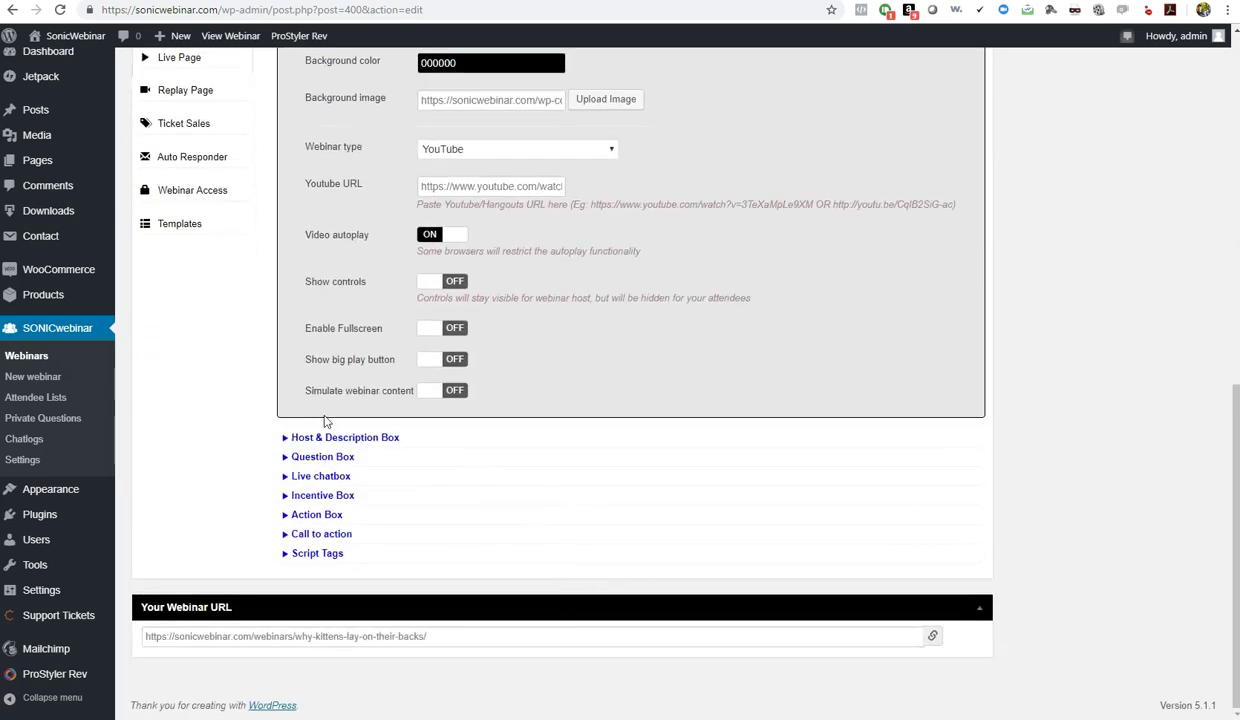
left_click(320, 438)
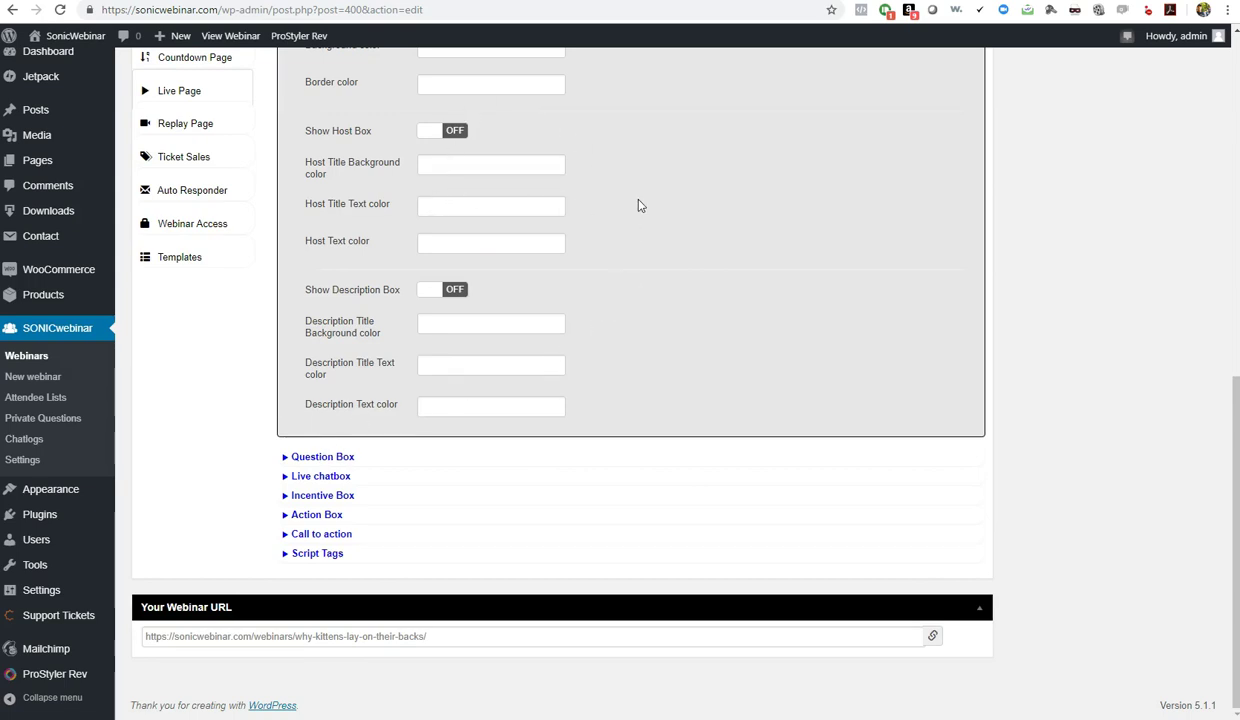
scroll(630, 200, "up", 1)
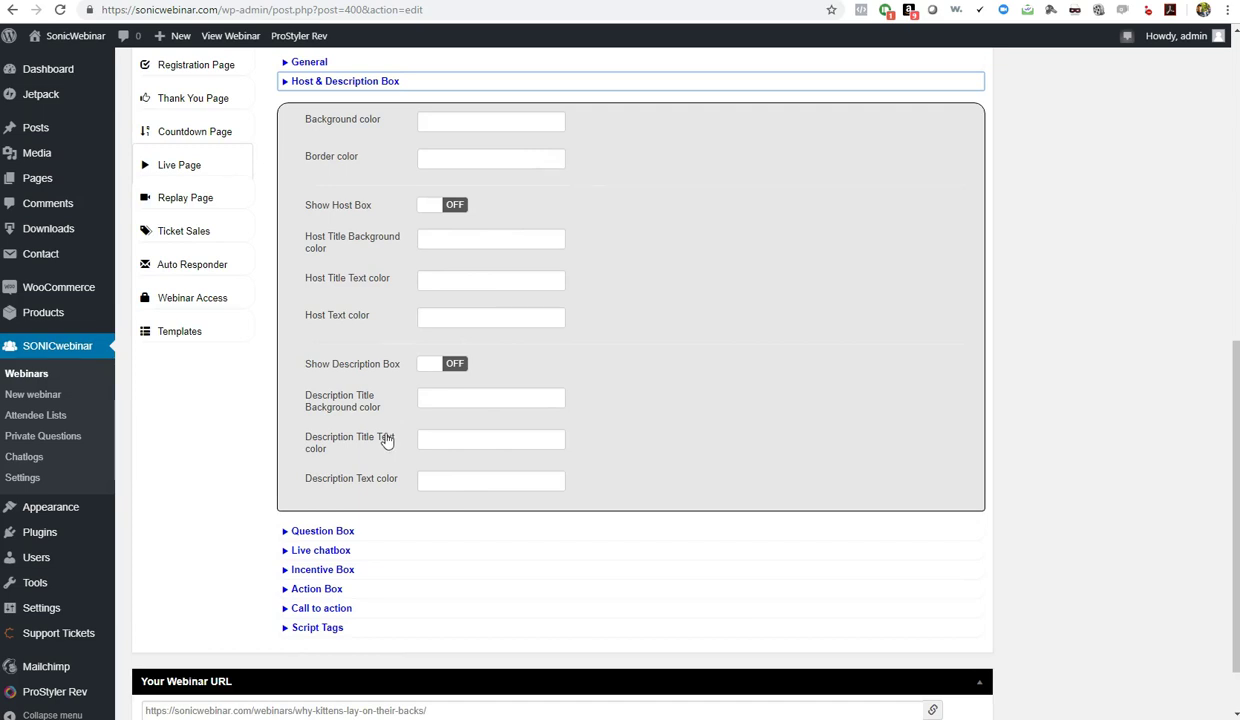
left_click(328, 531)
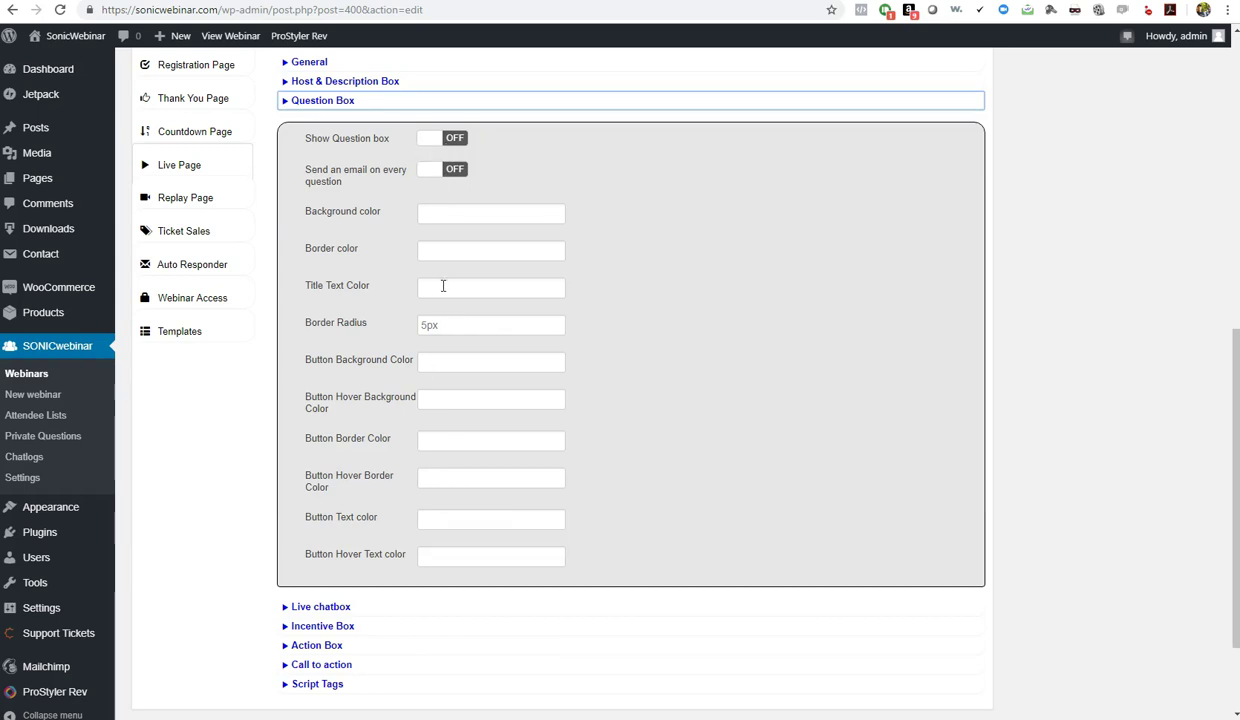
scroll(440, 280, "down", 2)
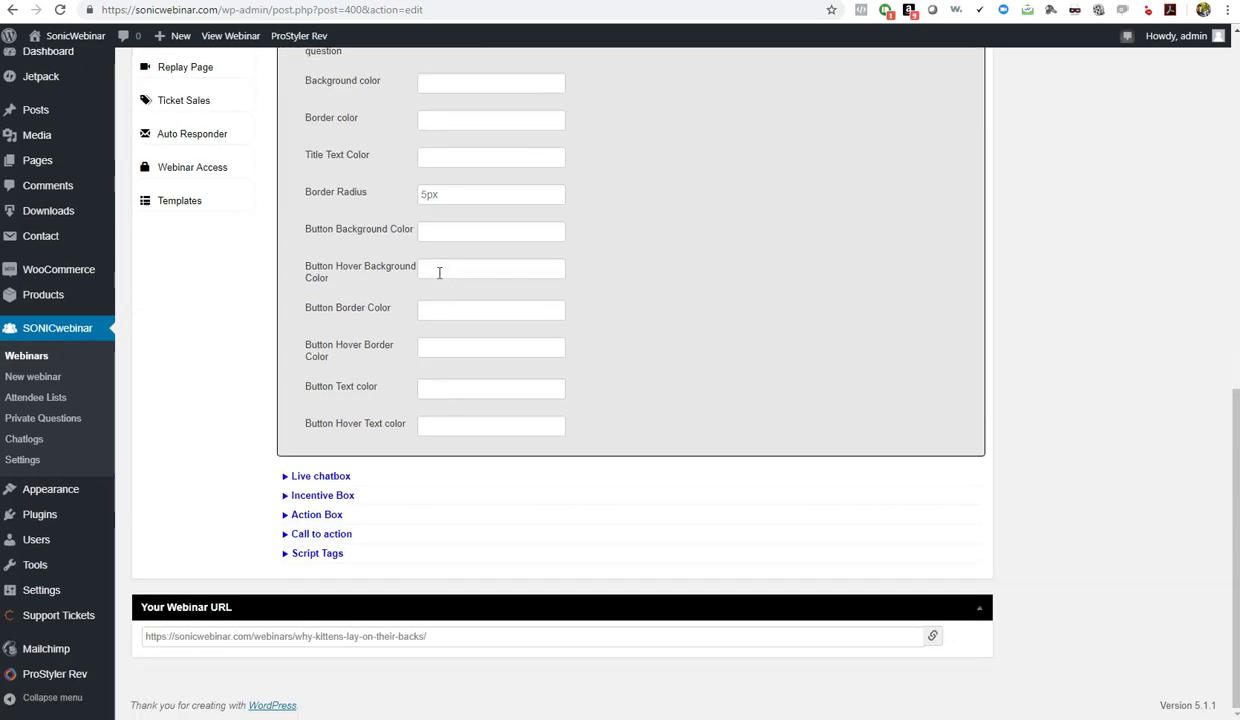
left_click(320, 477)
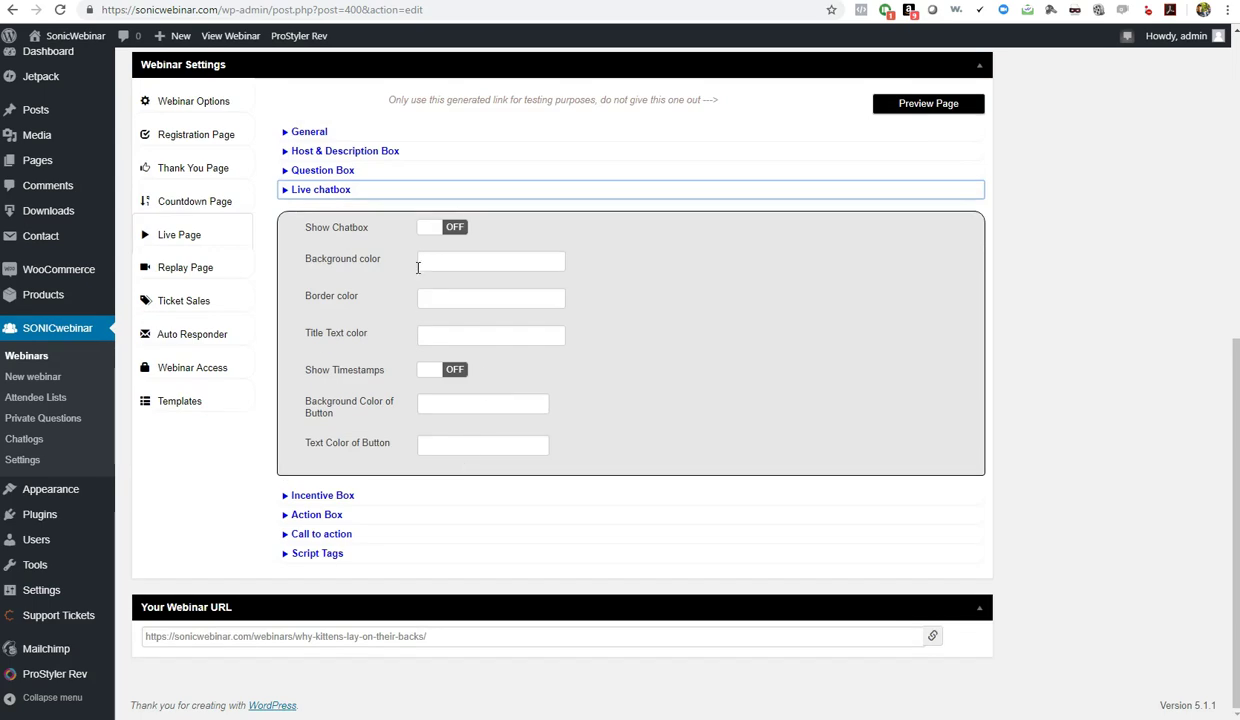
left_click(331, 498)
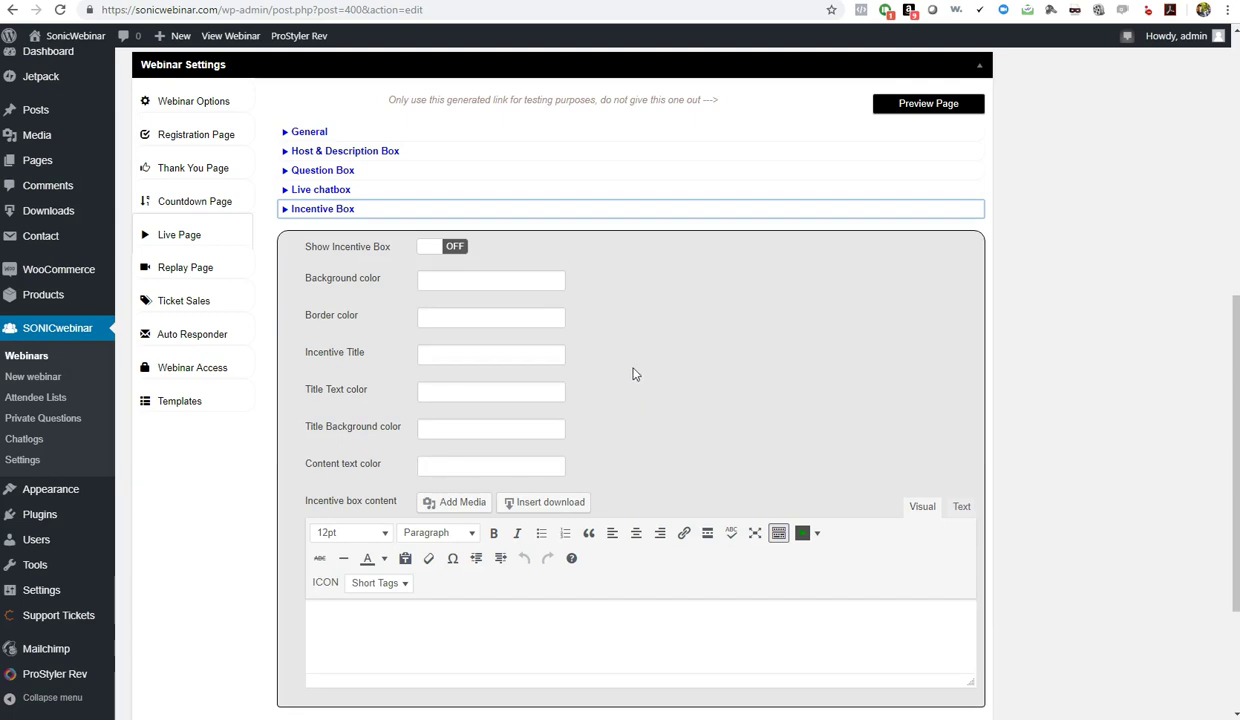
Expand the Action Box section and toggle Show Action Box on, then back off
scroll(632, 374, "down", 2)
scroll(670, 327, "up", 1)
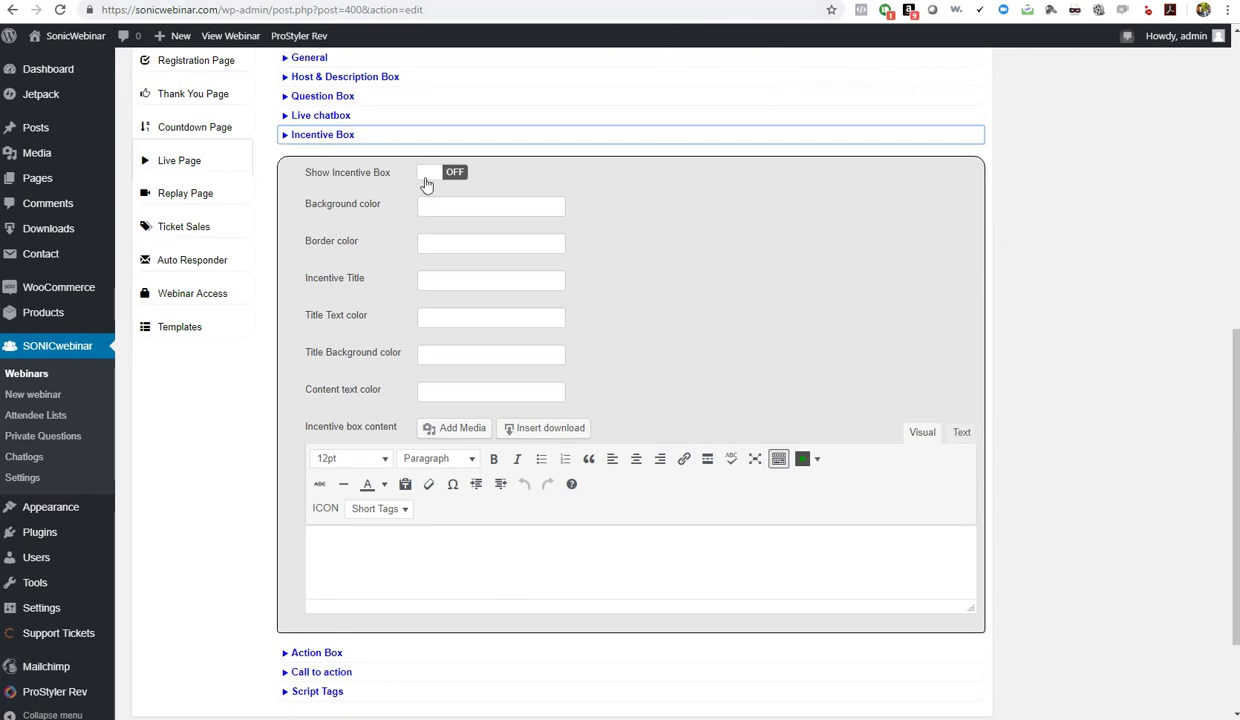
left_click(407, 572)
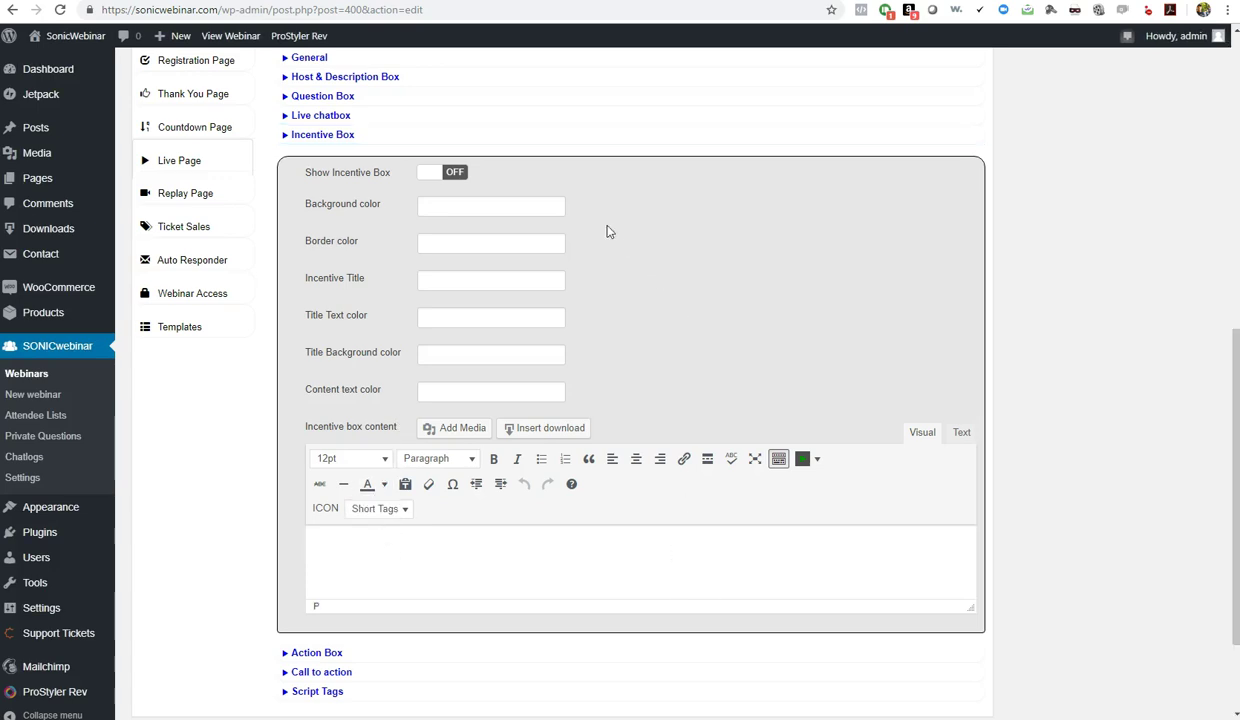
left_click(305, 652)
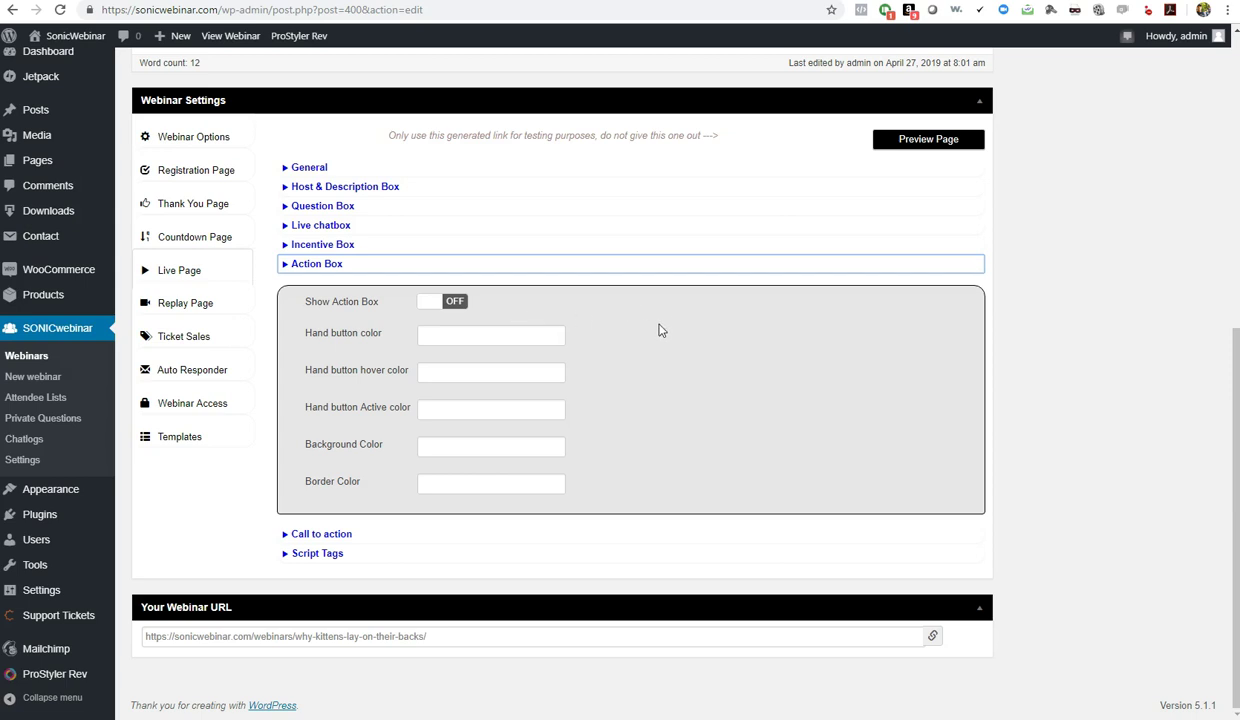
left_click(443, 300)
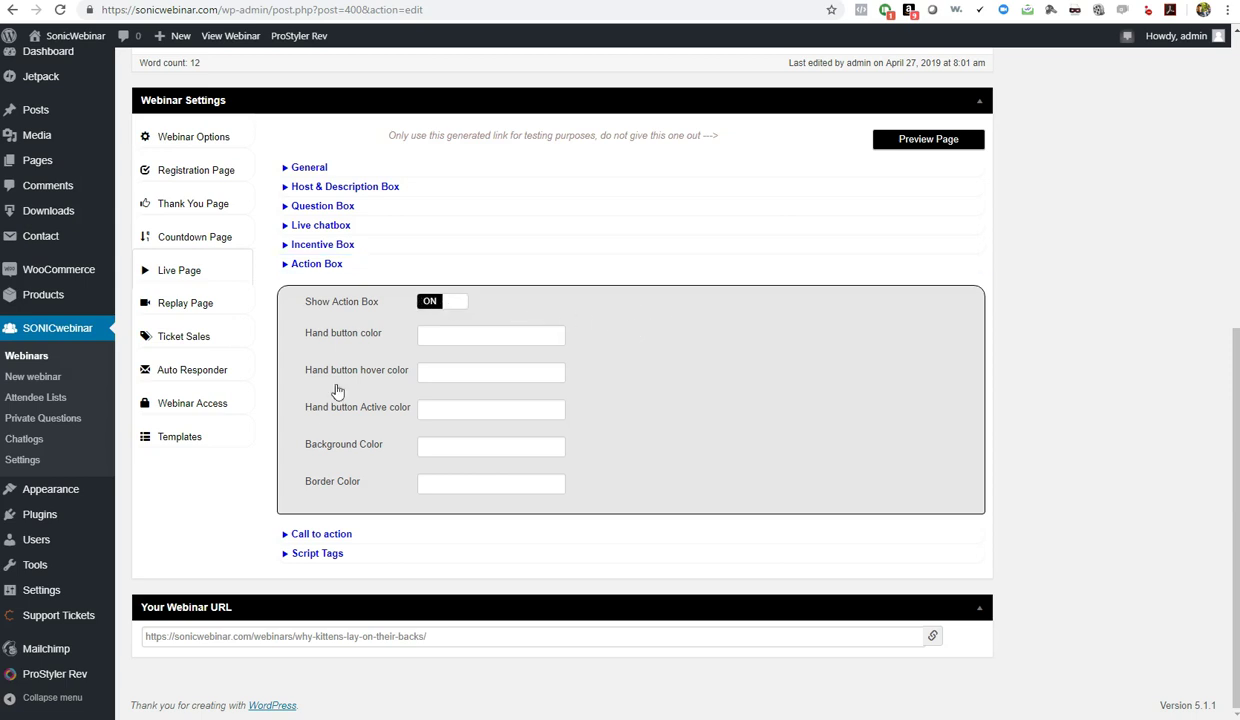
left_click(426, 301)
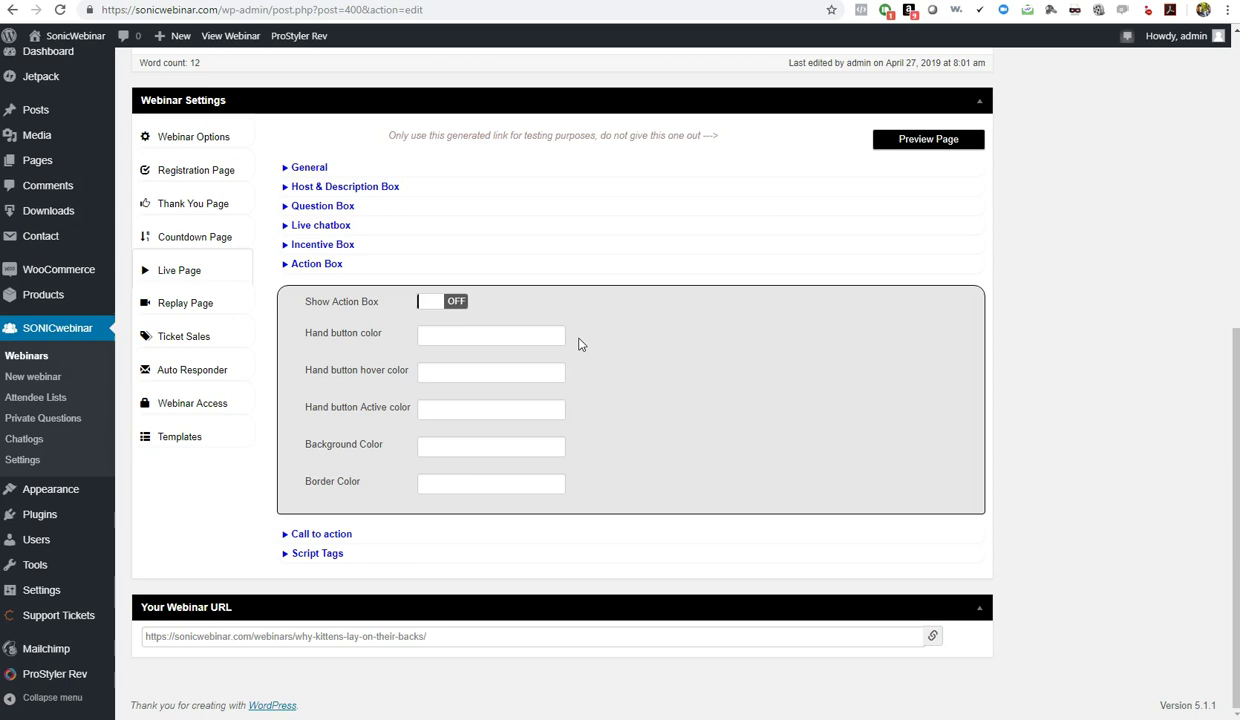
Set the call to action to activate after an amount of time, then go to Replay Page settings
left_click(324, 536)
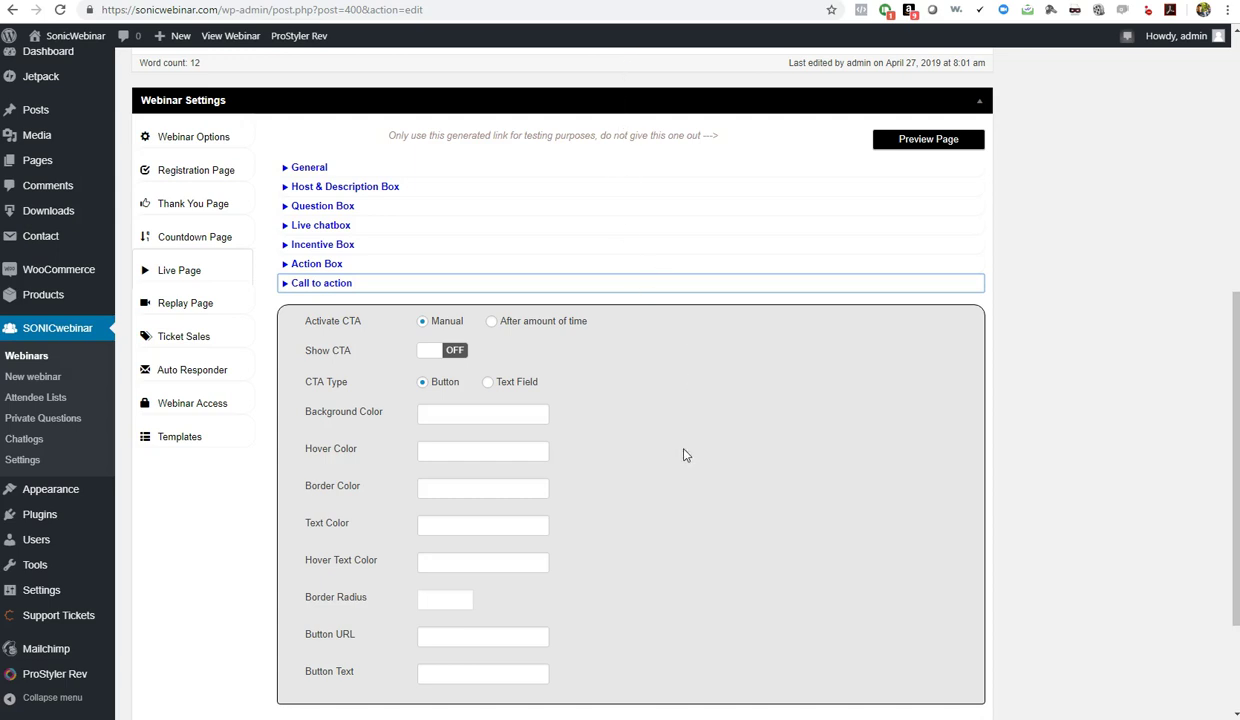
left_click(491, 322)
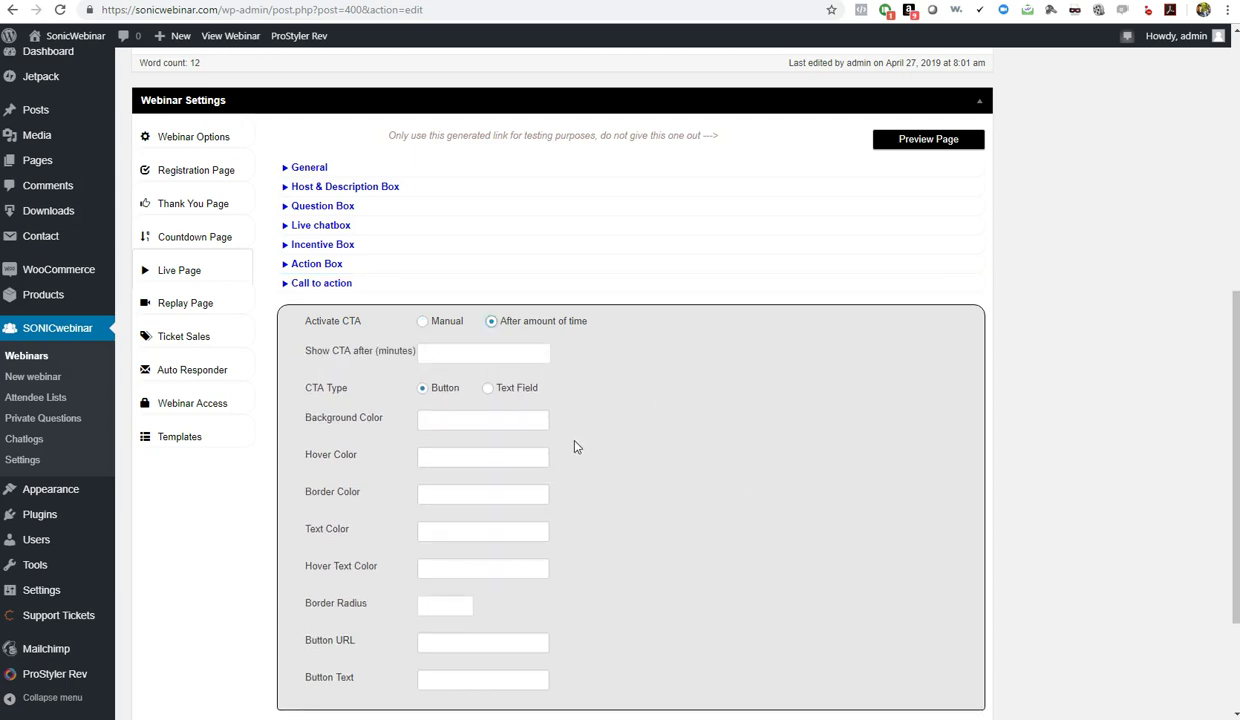
scroll(604, 473, "down", 1)
scroll(605, 474, "up", 2)
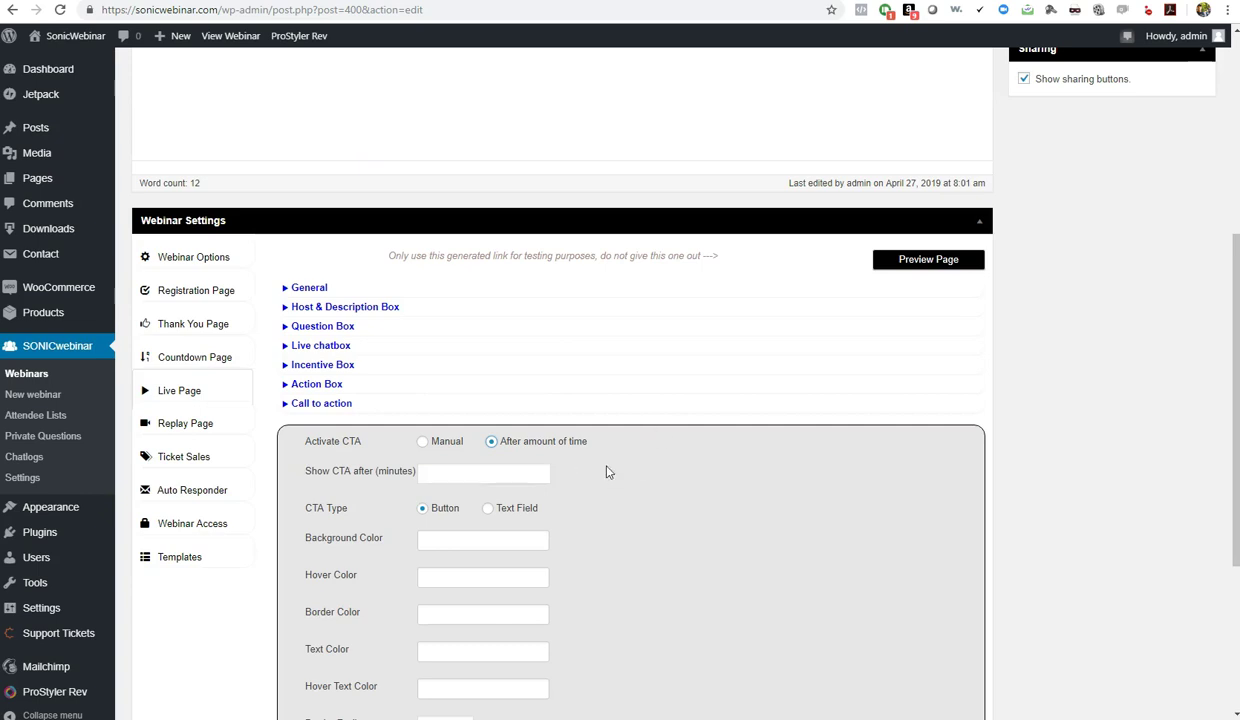
left_click(167, 425)
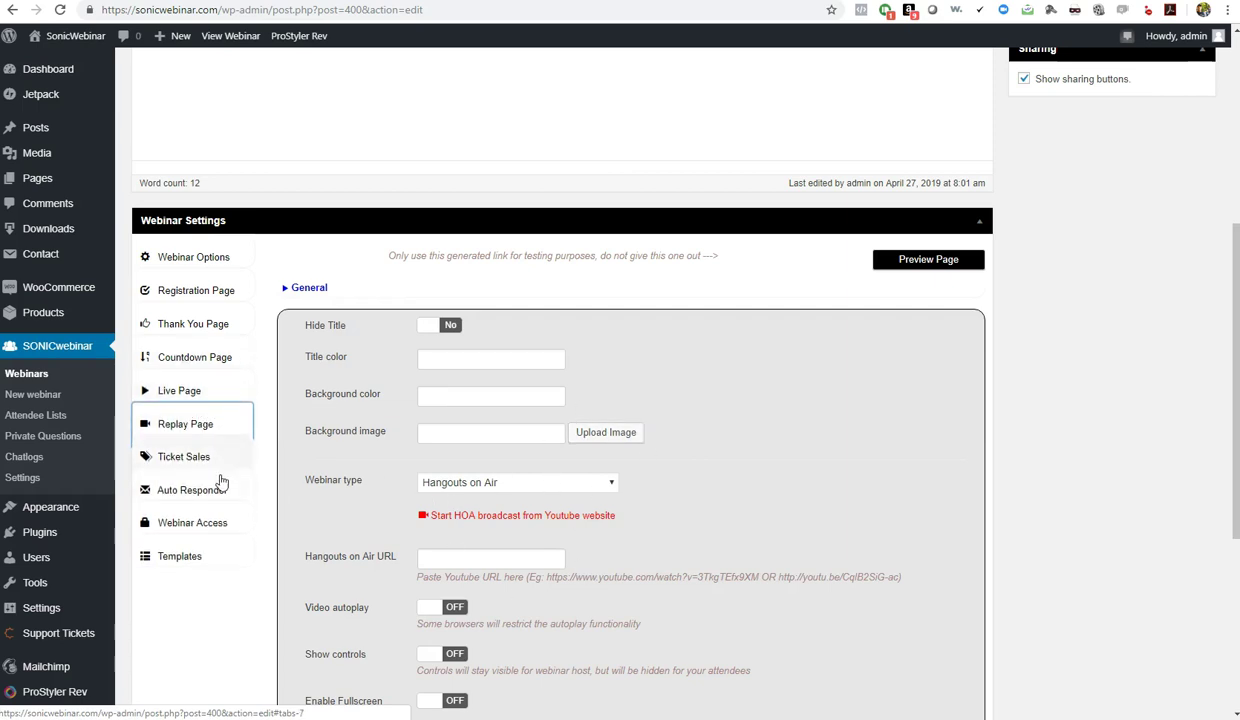
Glance over the Countdown and Live page settings, then return to the Replay Page
left_click(191, 352)
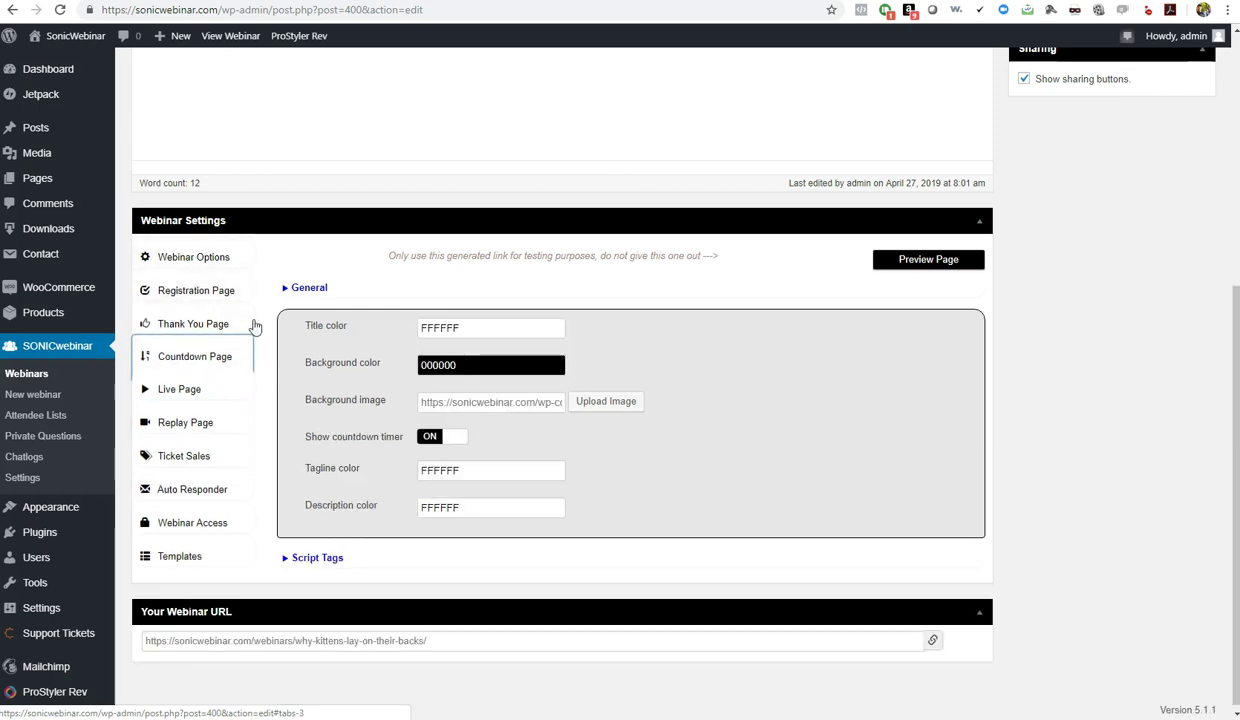
left_click(177, 389)
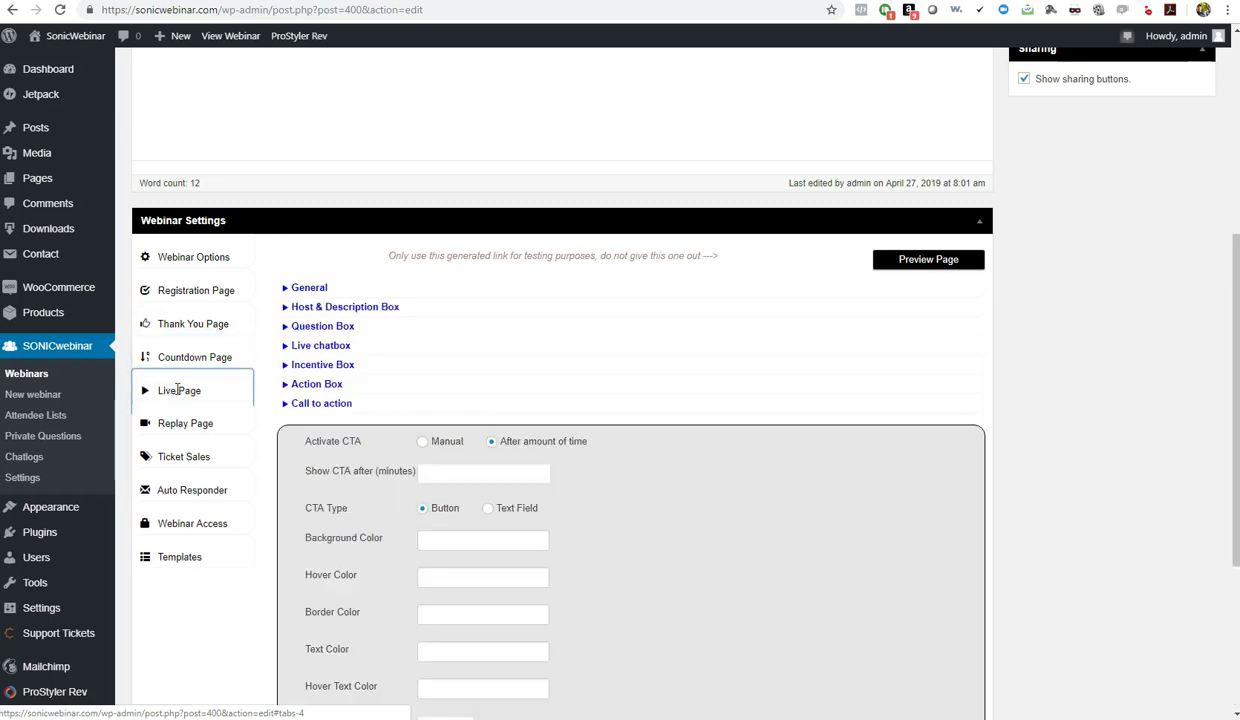
left_click(301, 287)
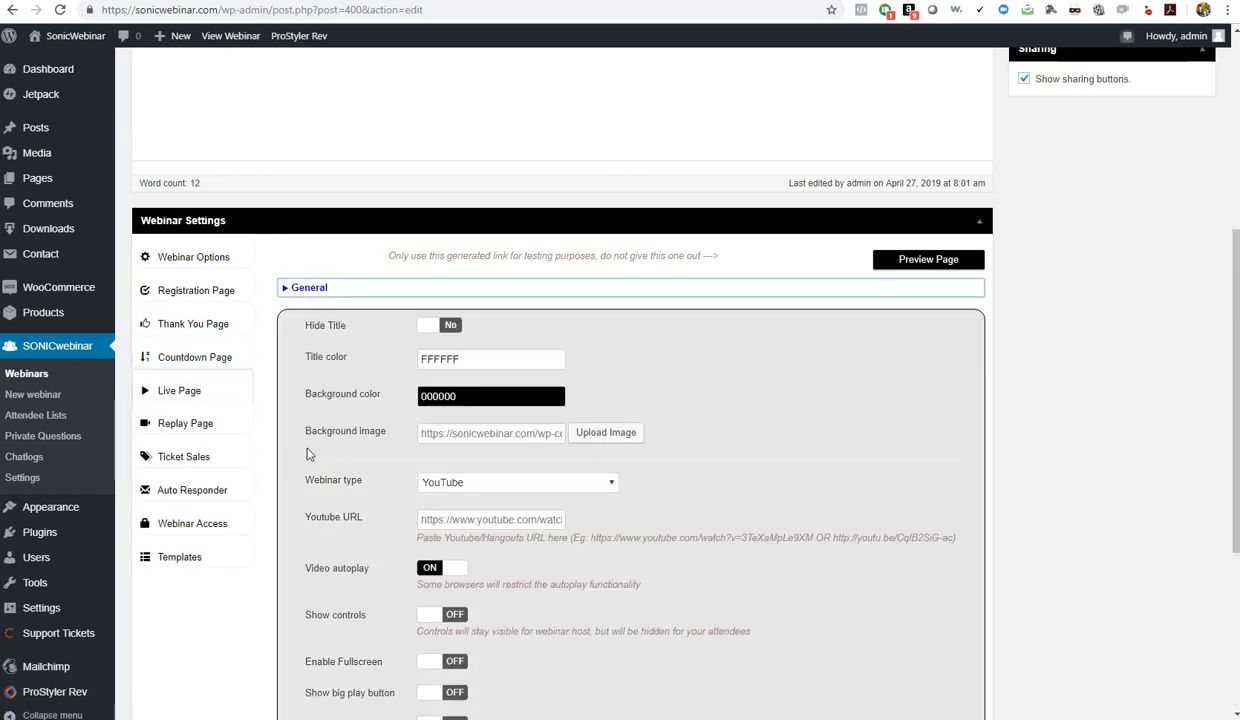
left_click(170, 423)
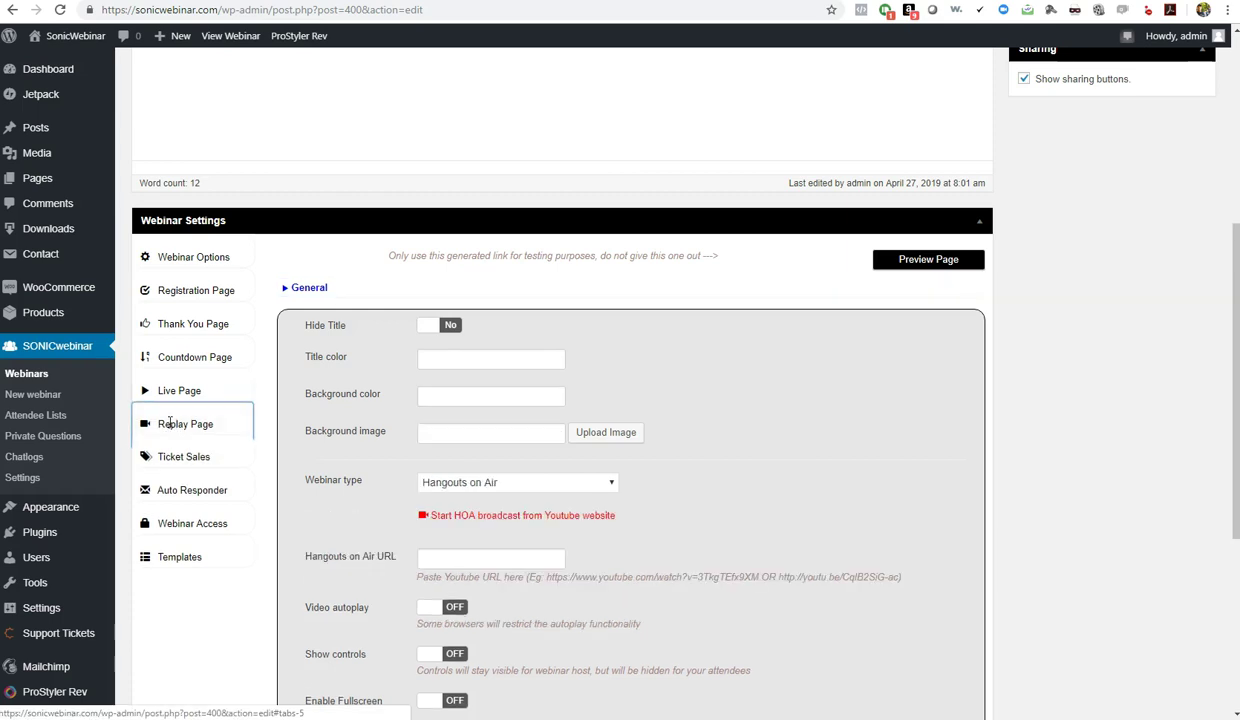
Set the replay page title colour to white FFFFFF and background to black 000000
left_click(440, 358)
left_click_drag(579, 386, 583, 370)
left_click(639, 346)
left_click(524, 403)
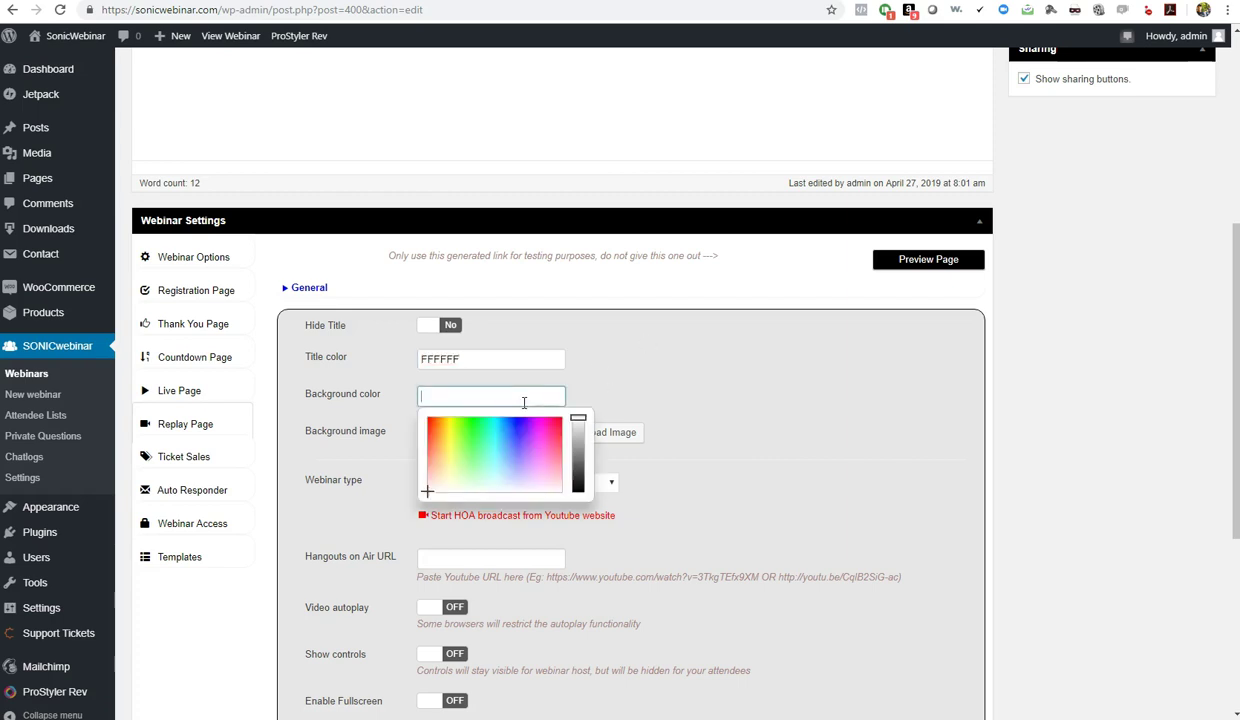
left_click_drag(579, 440, 579, 492)
left_click(620, 490)
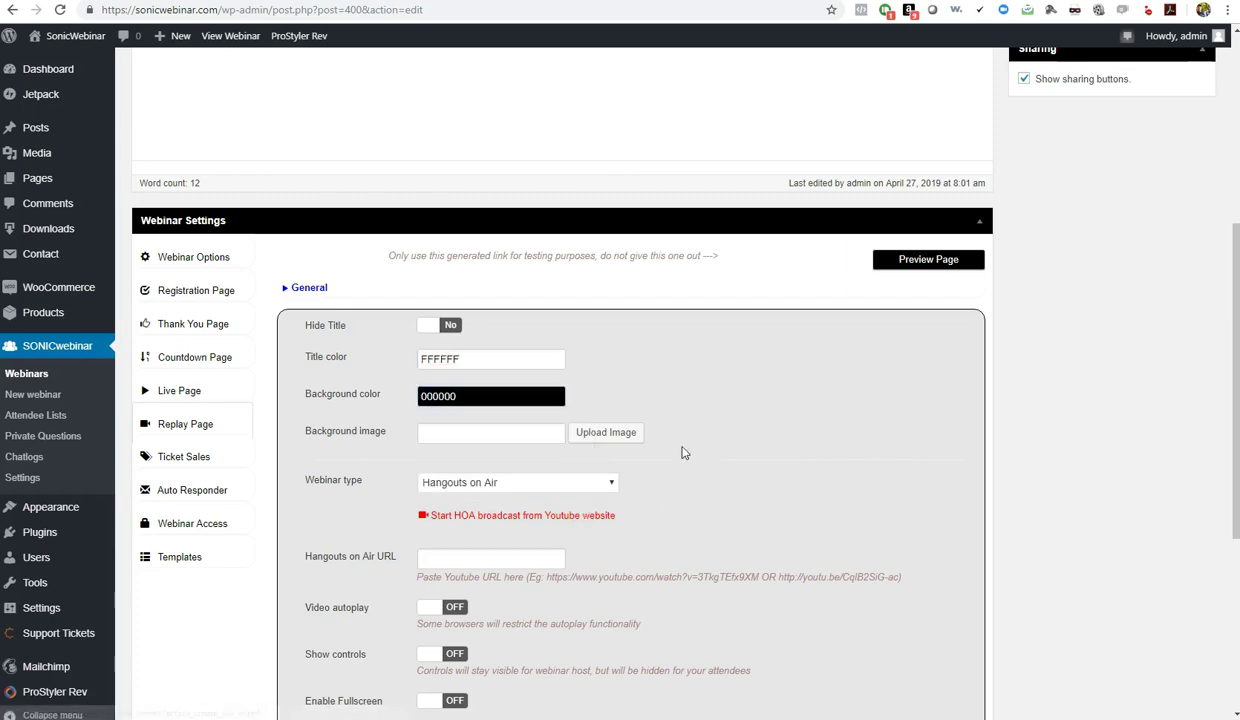
Use LAMBO.jpg as the replay page's background image
left_click(578, 432)
left_click(186, 422)
left_click(1173, 676)
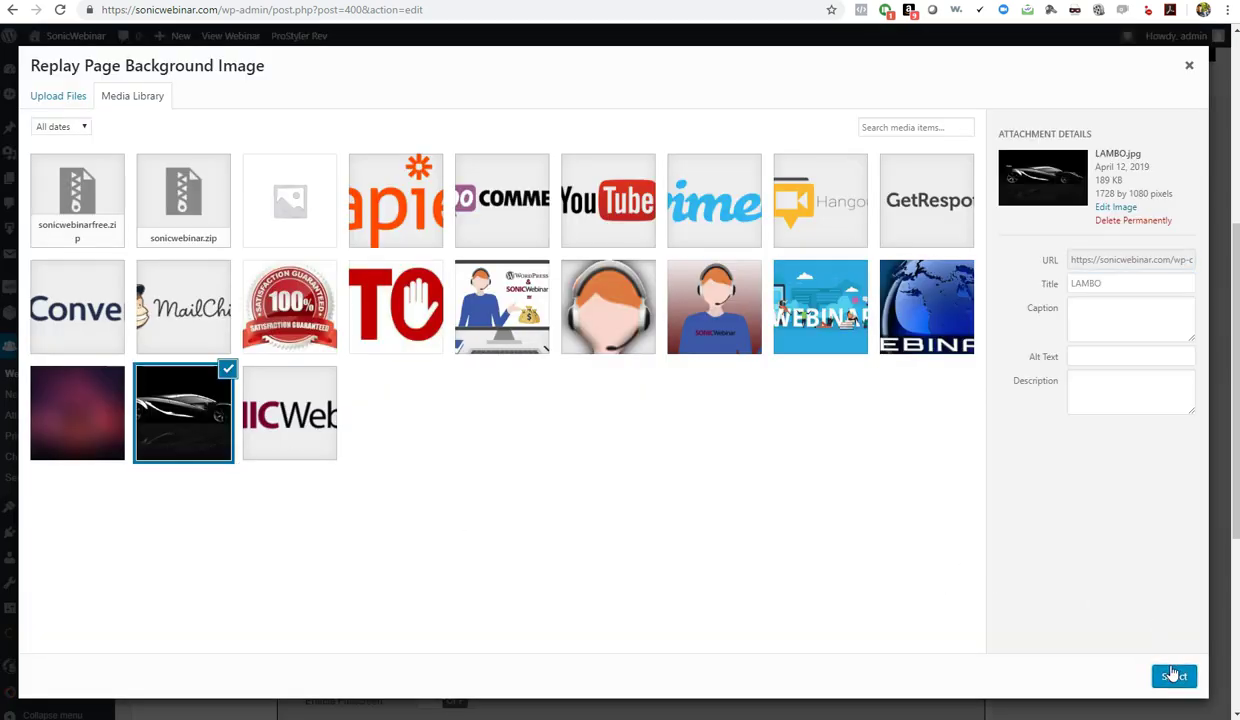
left_click(1173, 678)
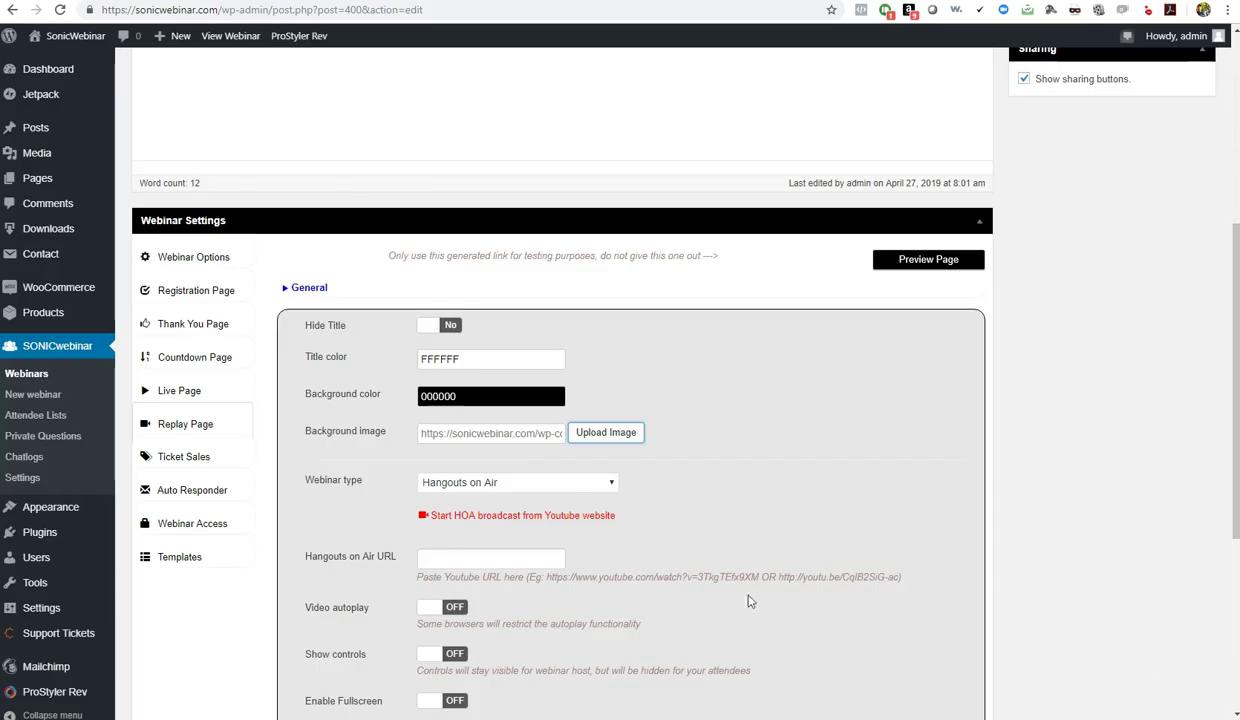
Make the replay a YouTube webinar with the pasted video URL and autoplay on
left_click(562, 485)
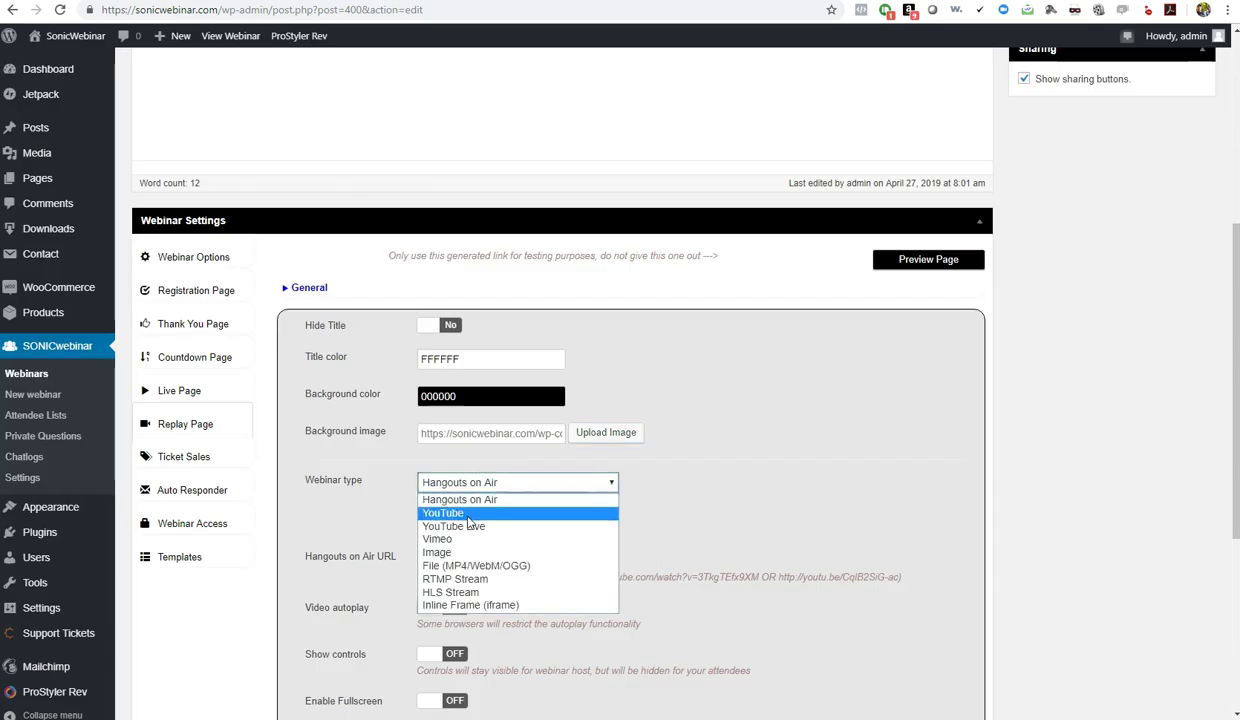
left_click(491, 515)
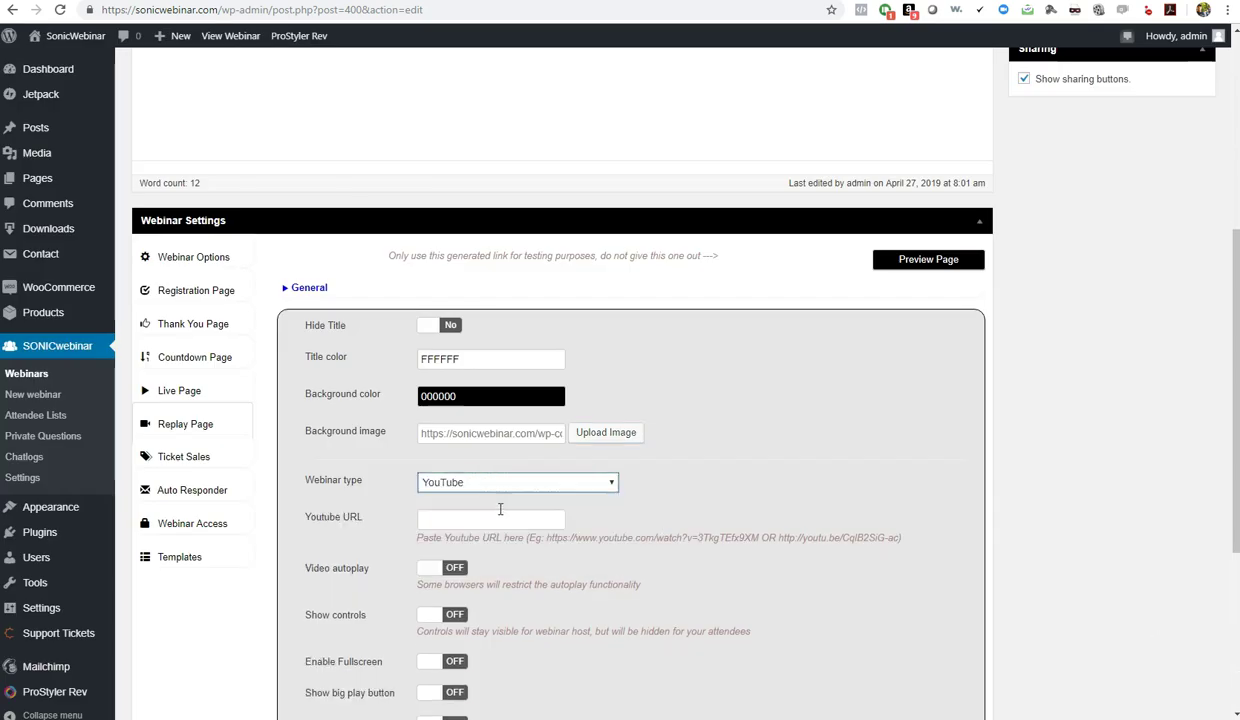
right_click(458, 520)
left_click(500, 401)
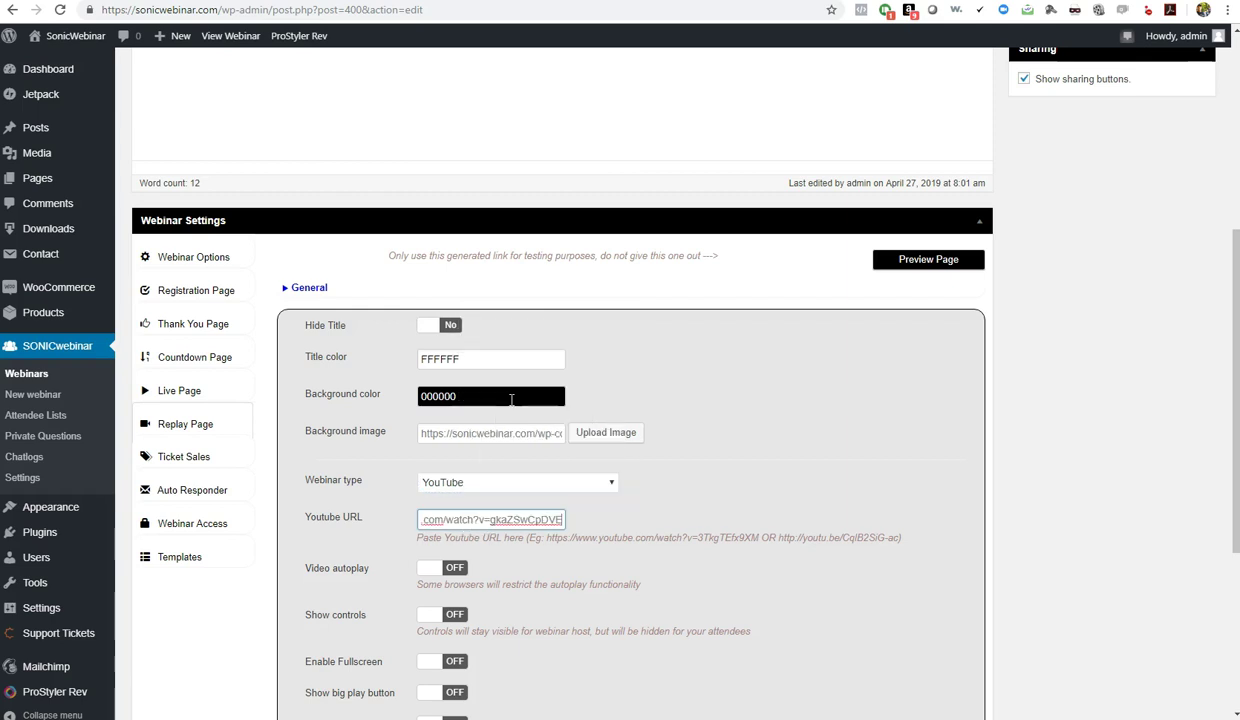
left_click(444, 570)
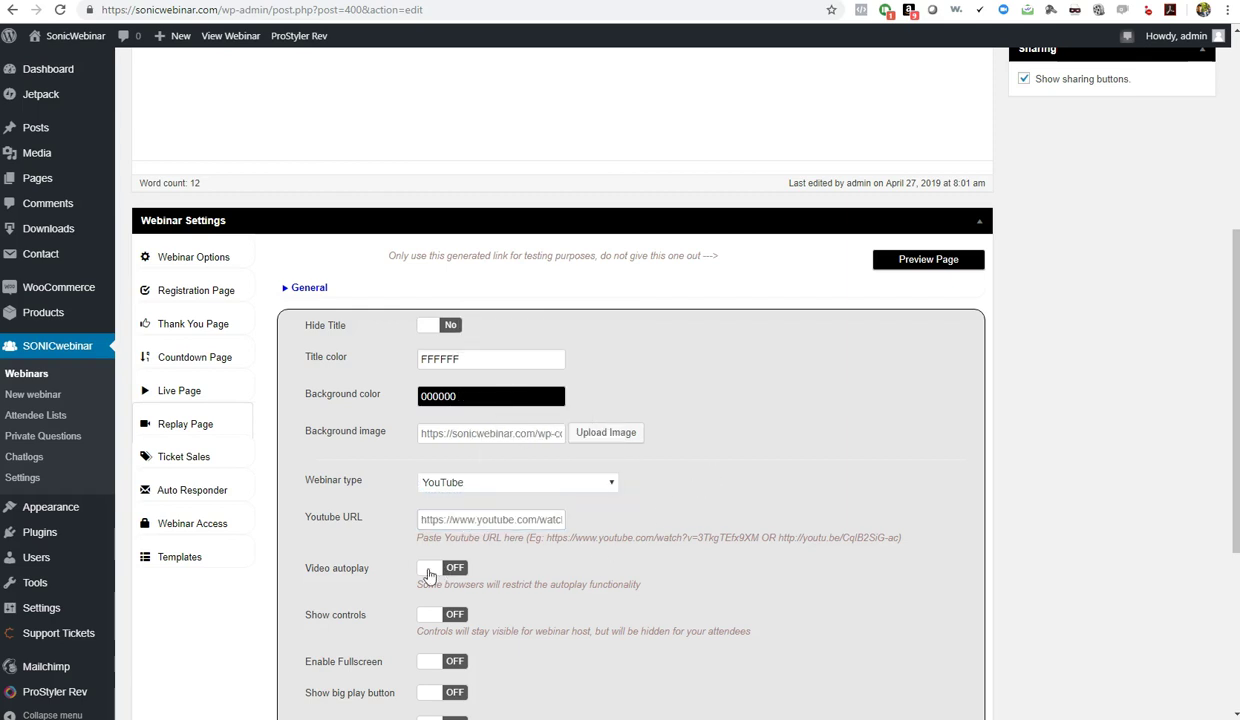
scroll(650, 563, "down", 3)
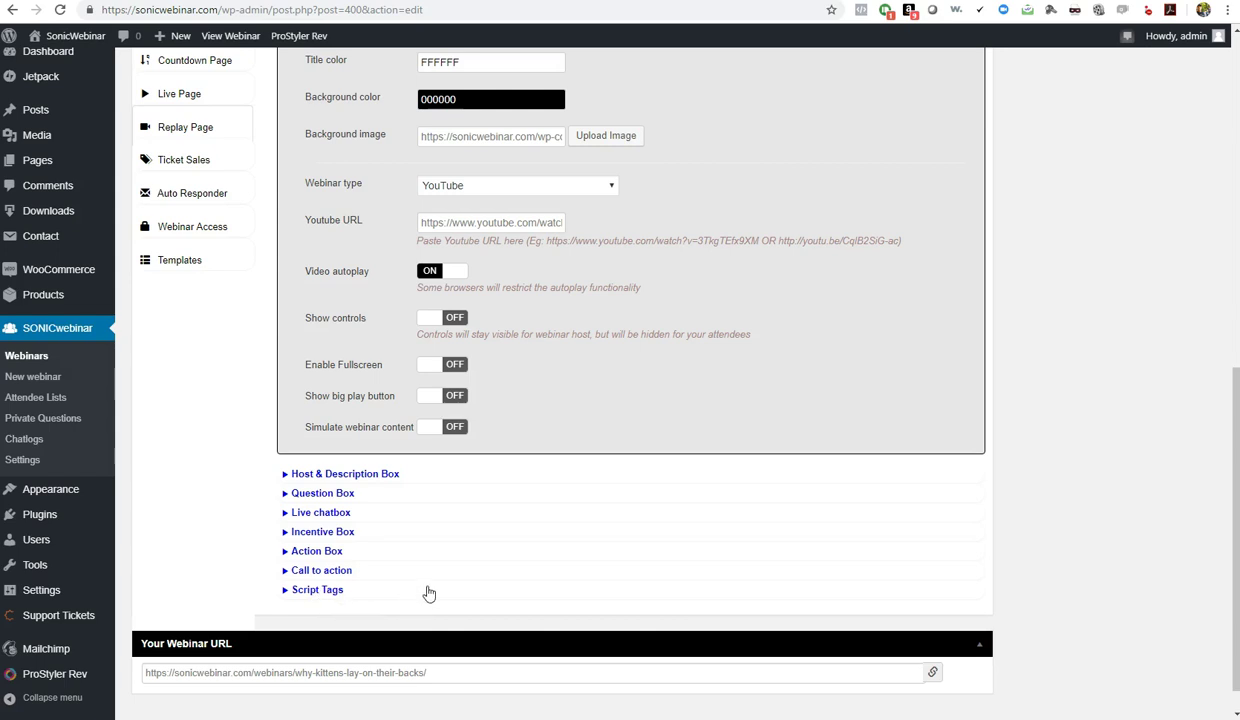
Update the webinar post, then scroll back down to the Your Webinar URL box
scroll(428, 594, "up", 1)
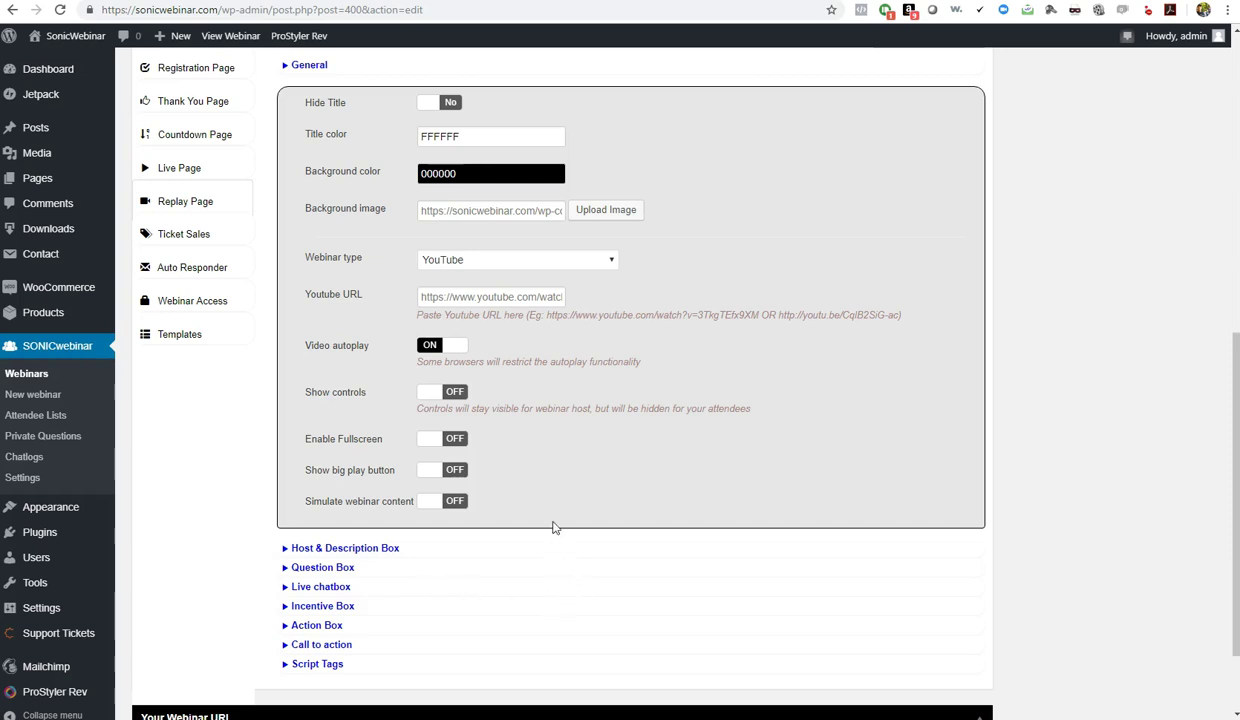
scroll(589, 565, "up", 3)
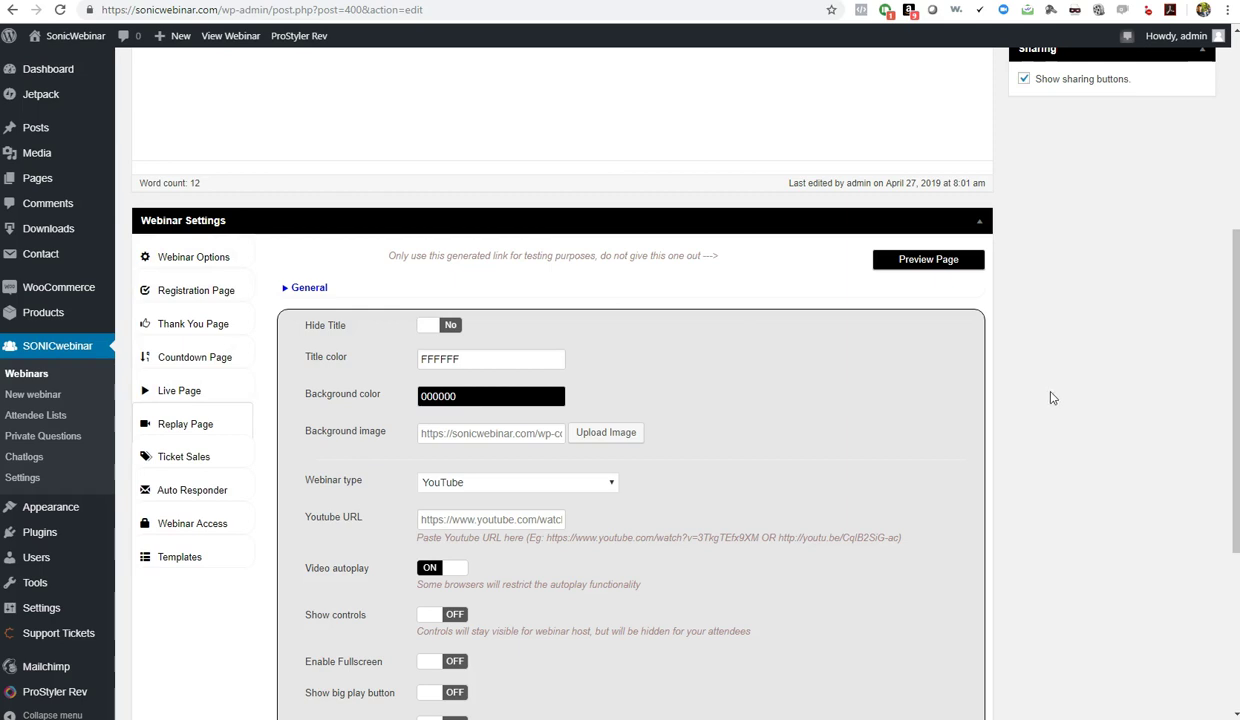
scroll(1050, 398, "up", 5)
left_click(1180, 306)
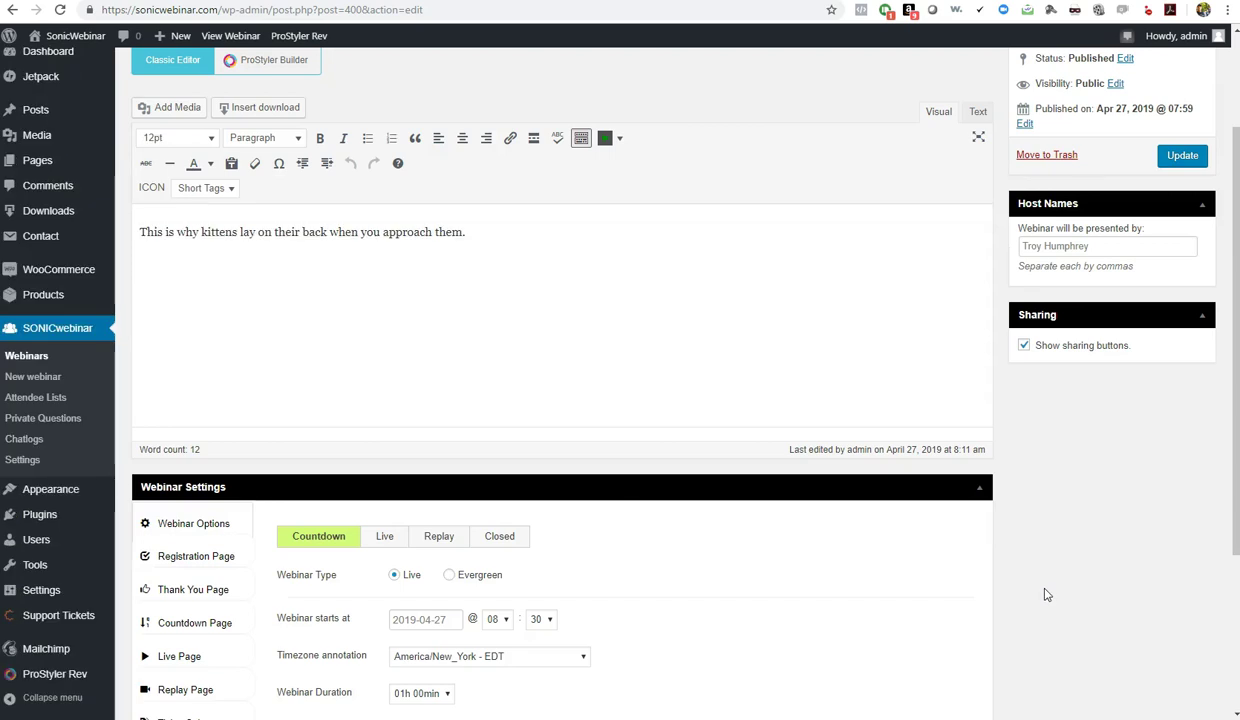
scroll(1050, 590, "down", 3)
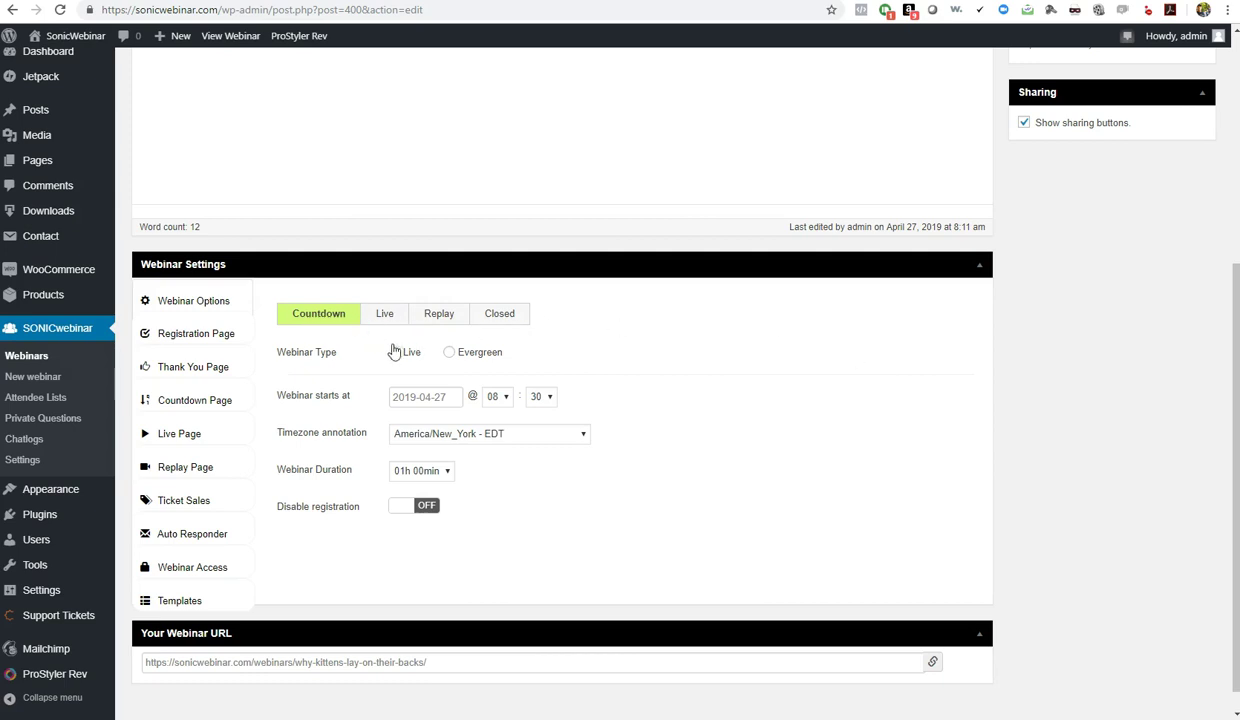
scroll(1080, 265, "up", 1)
scroll(1080, 265, "up", 3)
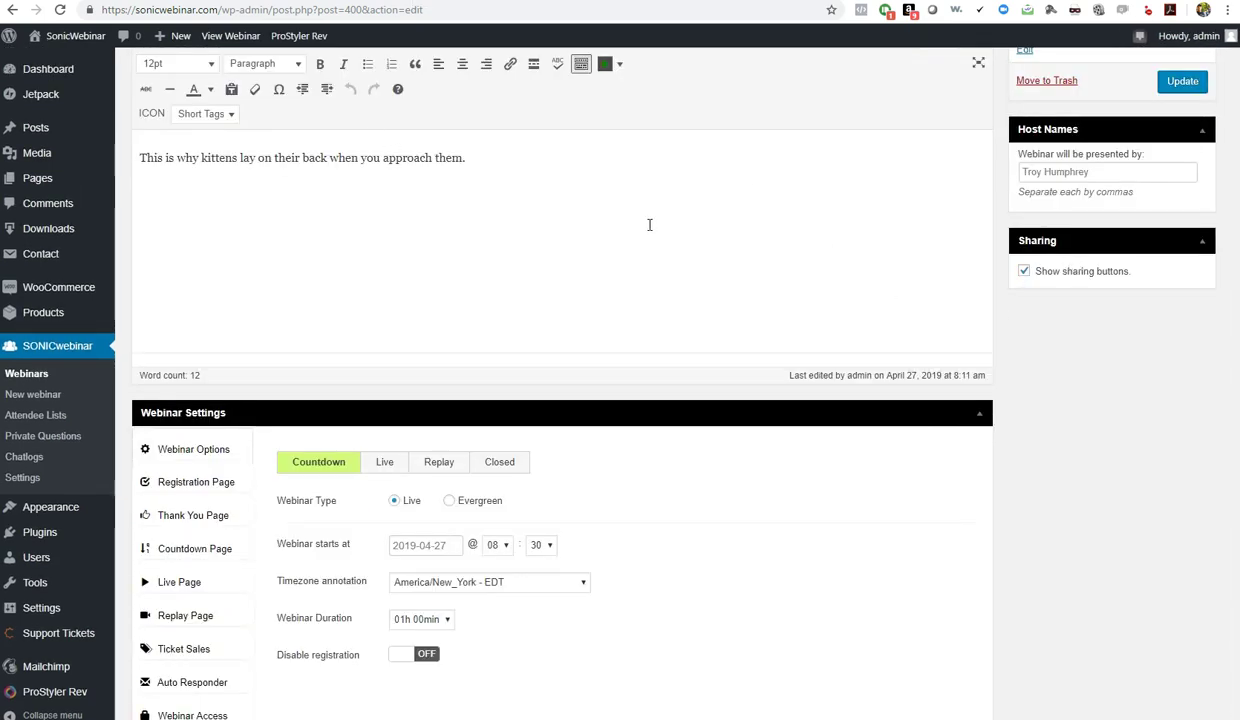
scroll(1059, 411, "down", 3)
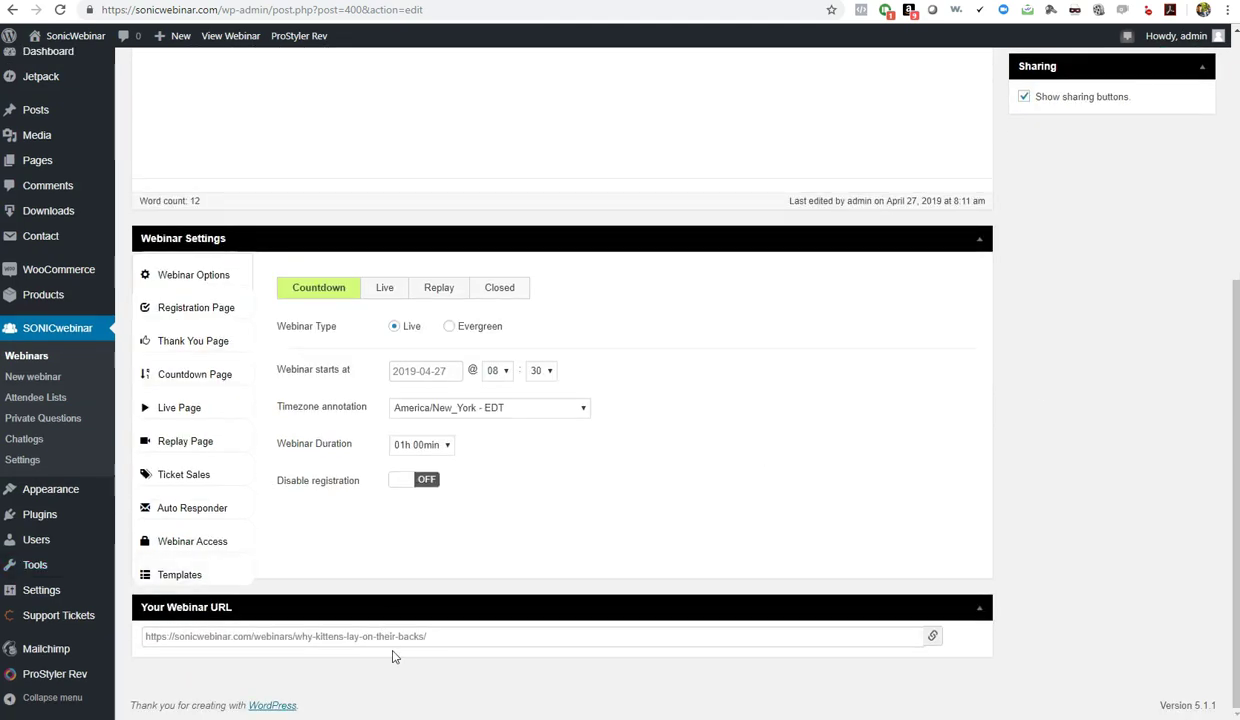
Copy the full webinar URL from the Your Webinar URL box
left_click(425, 637)
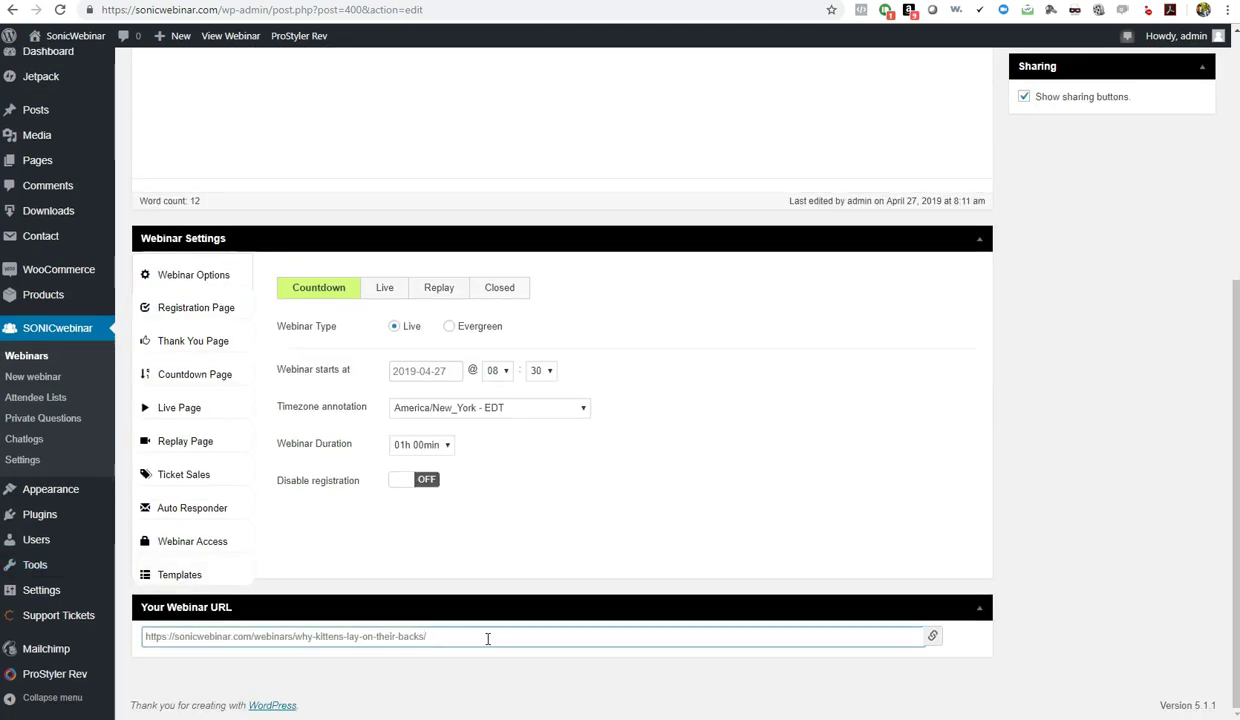
triple_click(430, 638)
right_click(417, 636)
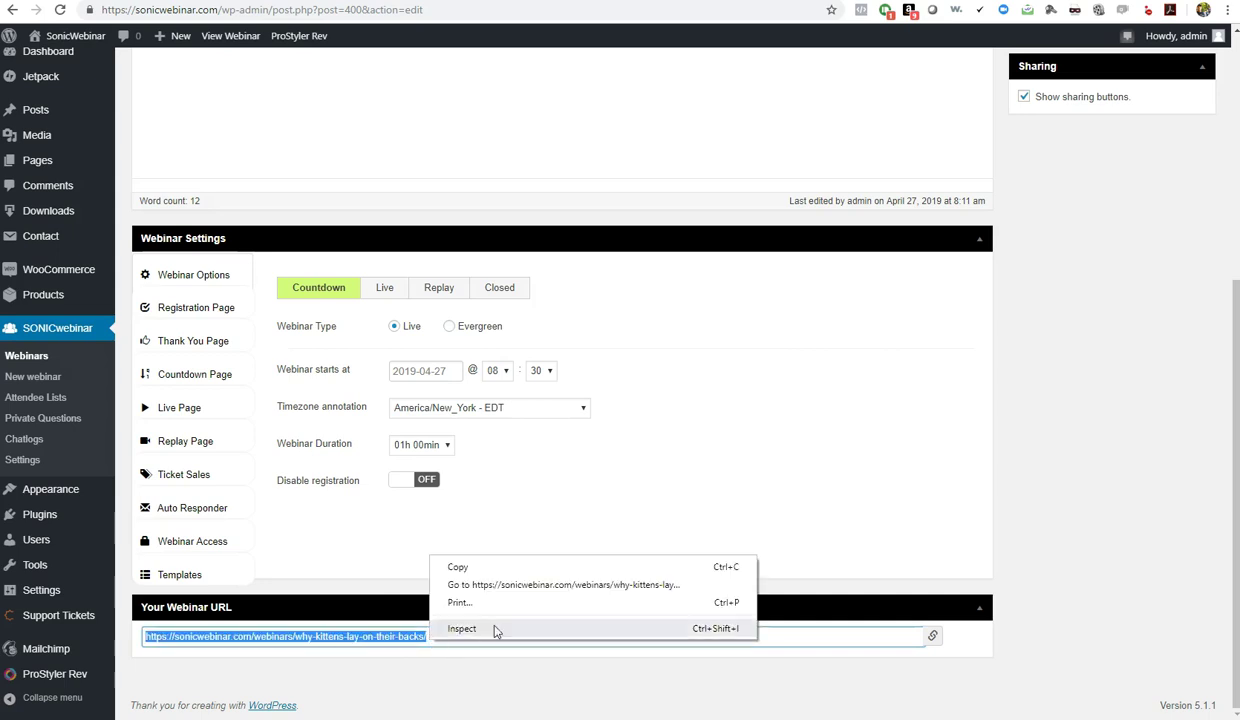
left_click(472, 551)
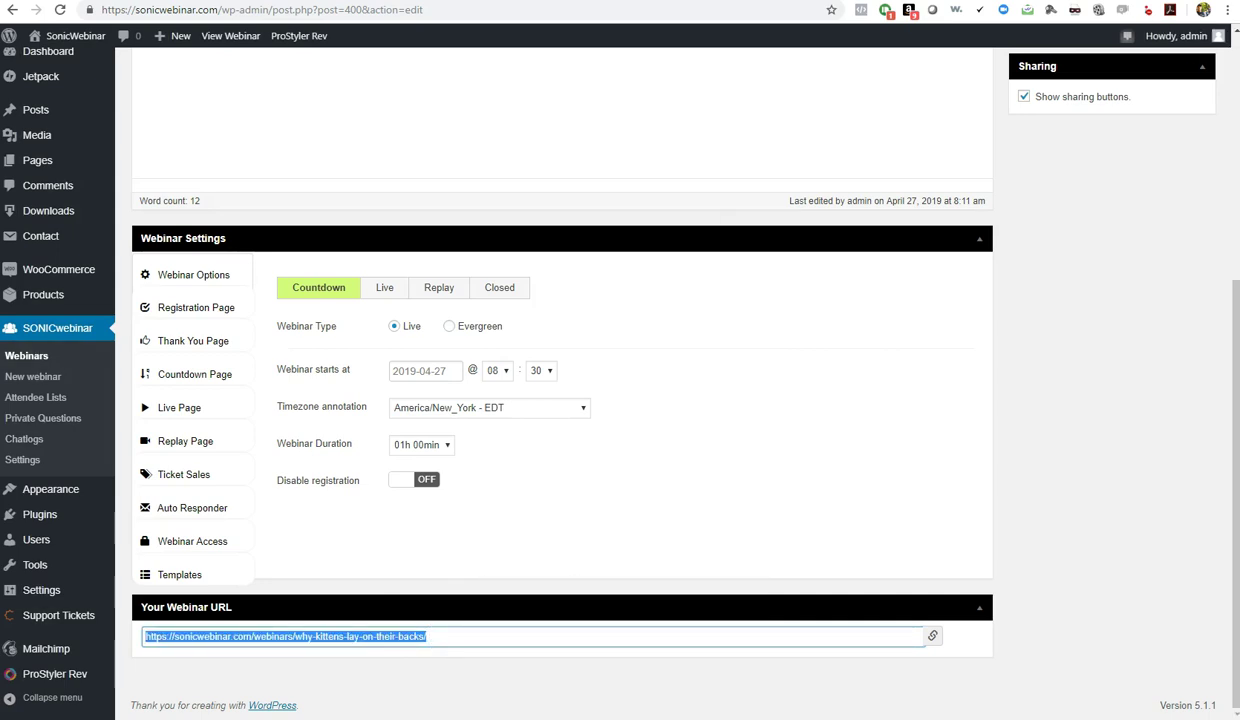
Load the webinar URL without ?force_show=register in the other tab, then close it
key("ctrl+Tab")
left_click(413, 12)
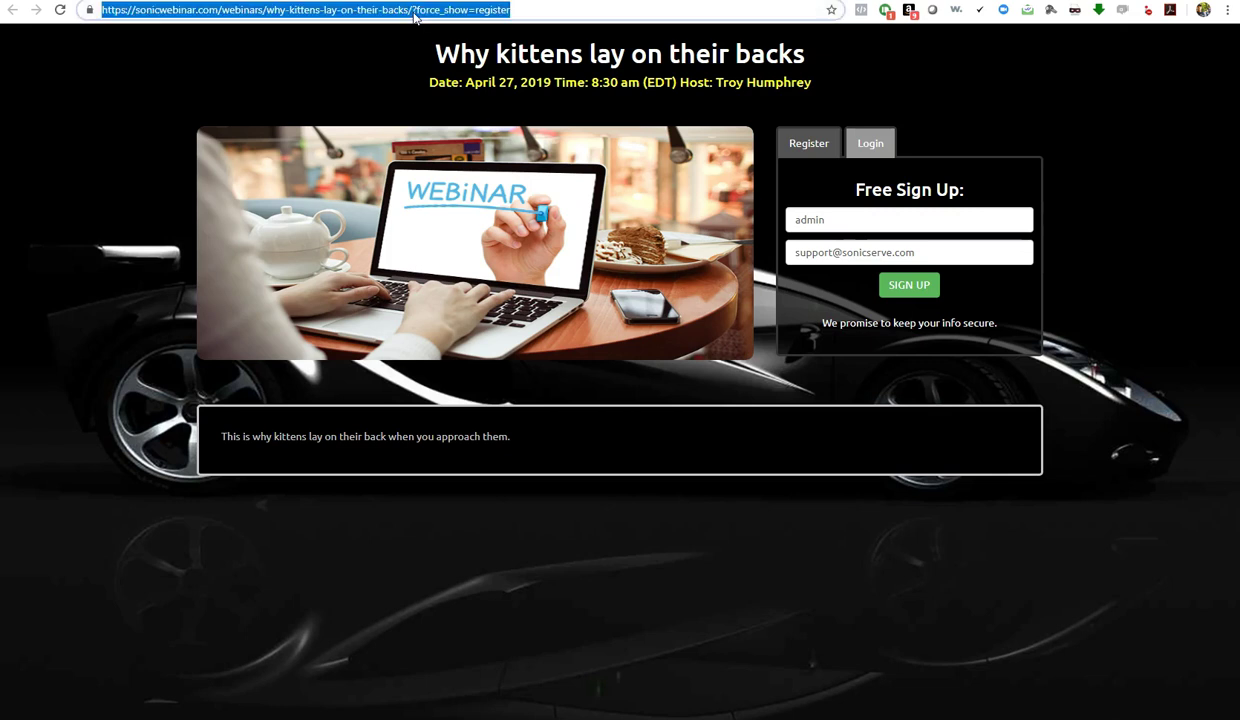
left_click(413, 12)
key("shift+End")
key("Delete")
key("Return")
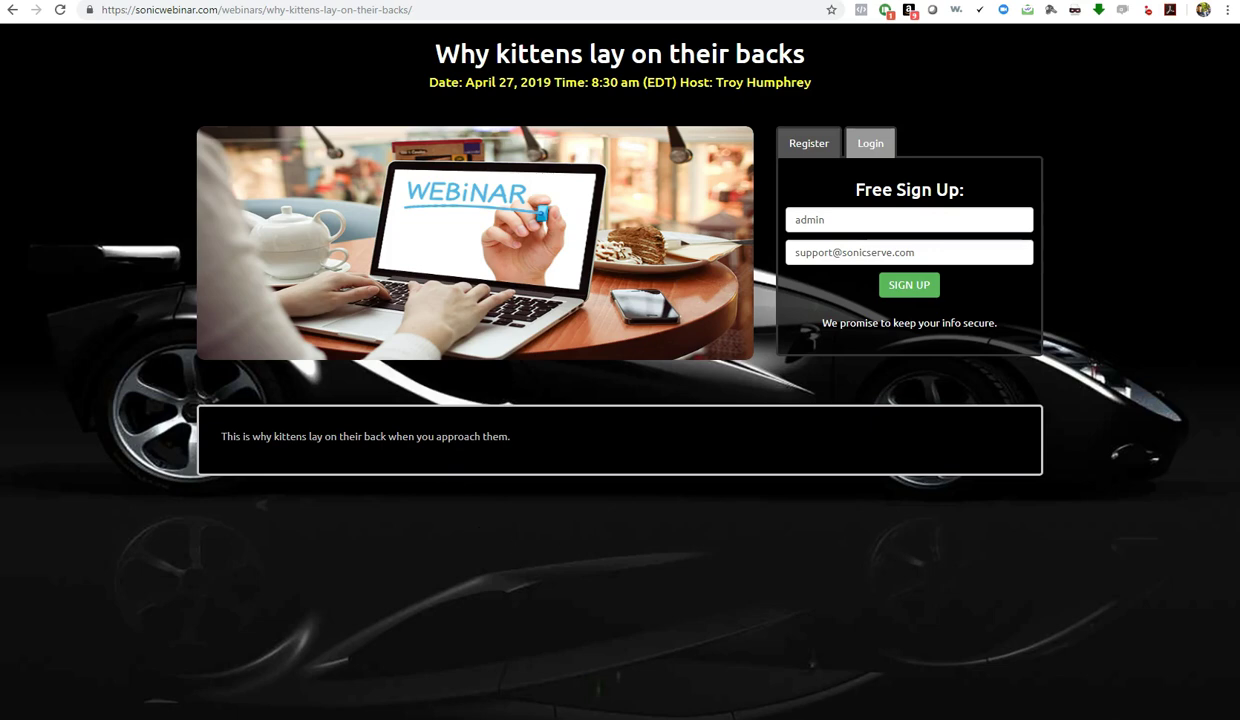
key("ctrl+w")
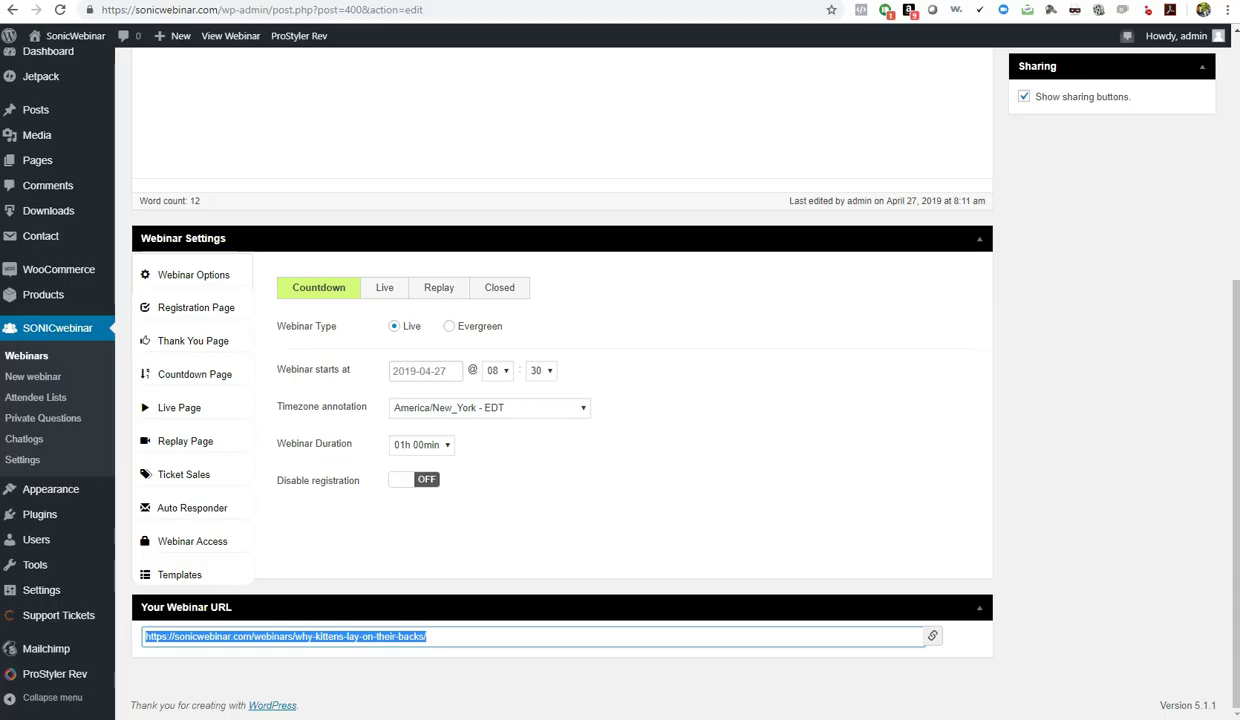
Open the WordPress Dashboard in a new tab to view SonicWebinar Stats, then return
right_click(57, 55)
left_click(103, 70)
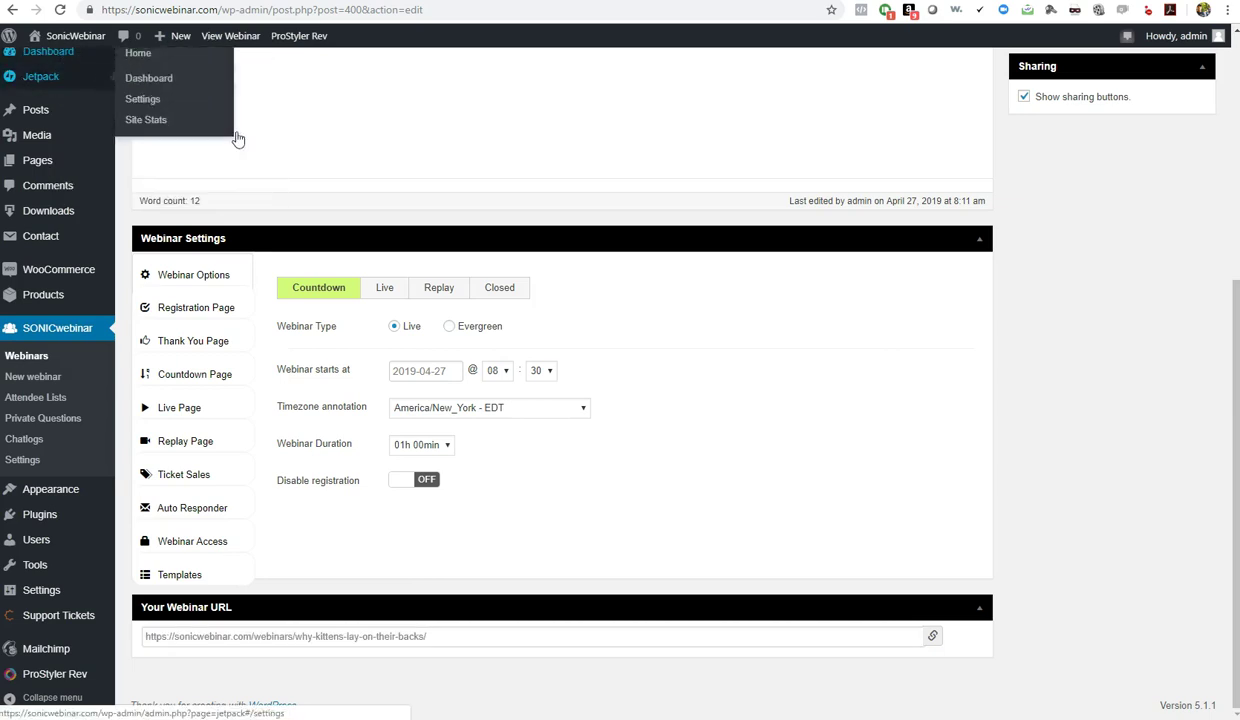
left_click(561, 3)
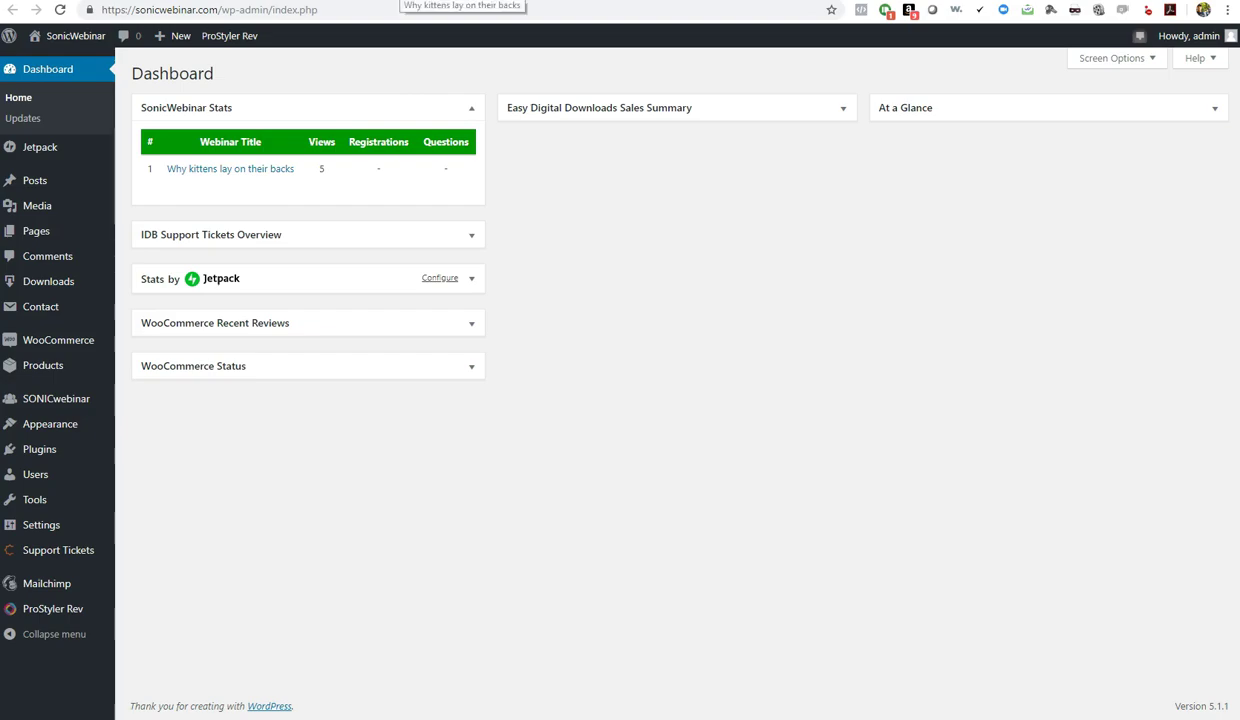
key("ctrl+Tab")
key("ctrl+Tab")
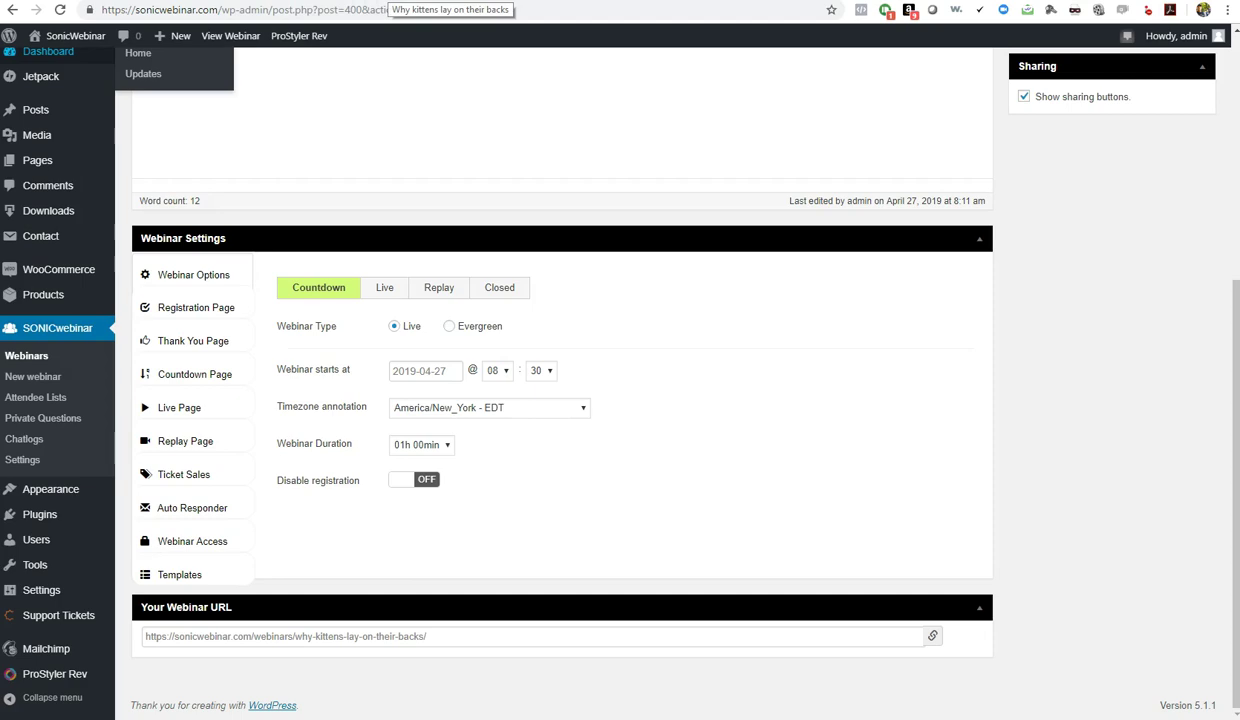
After checking the registration tab, open Appearance > Widgets in a new tab
key("ctrl+Tab")
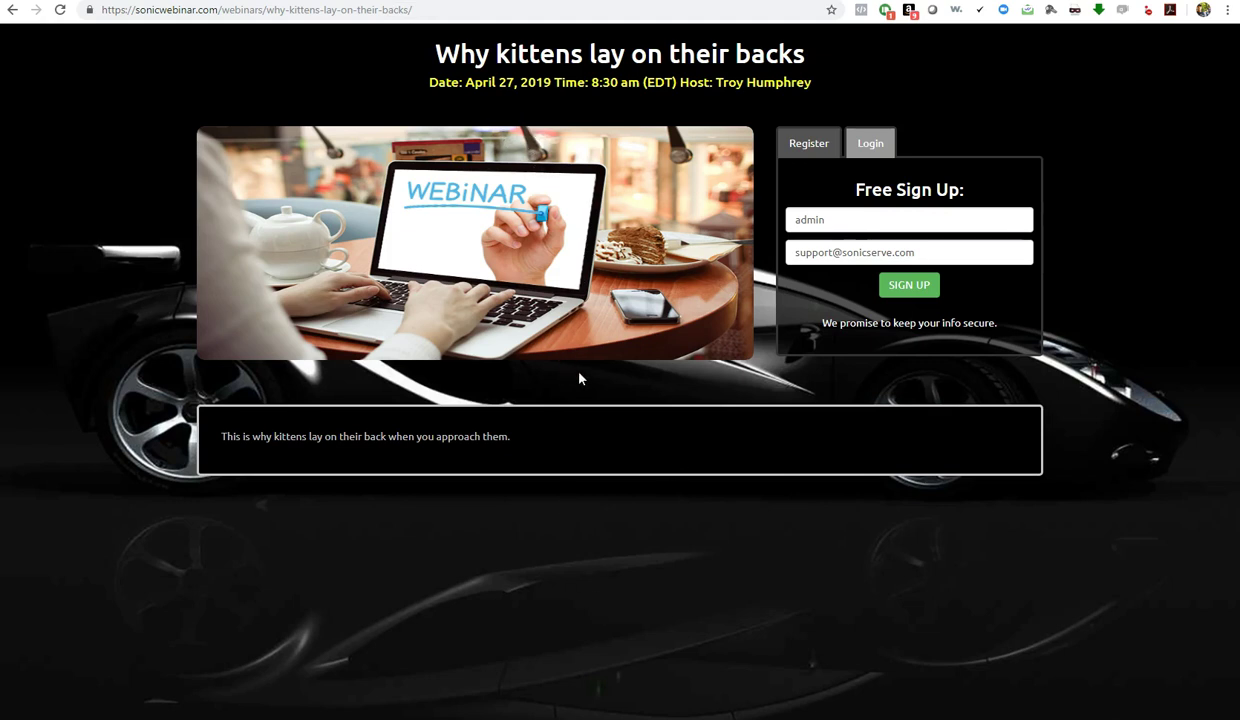
left_click(290, 2)
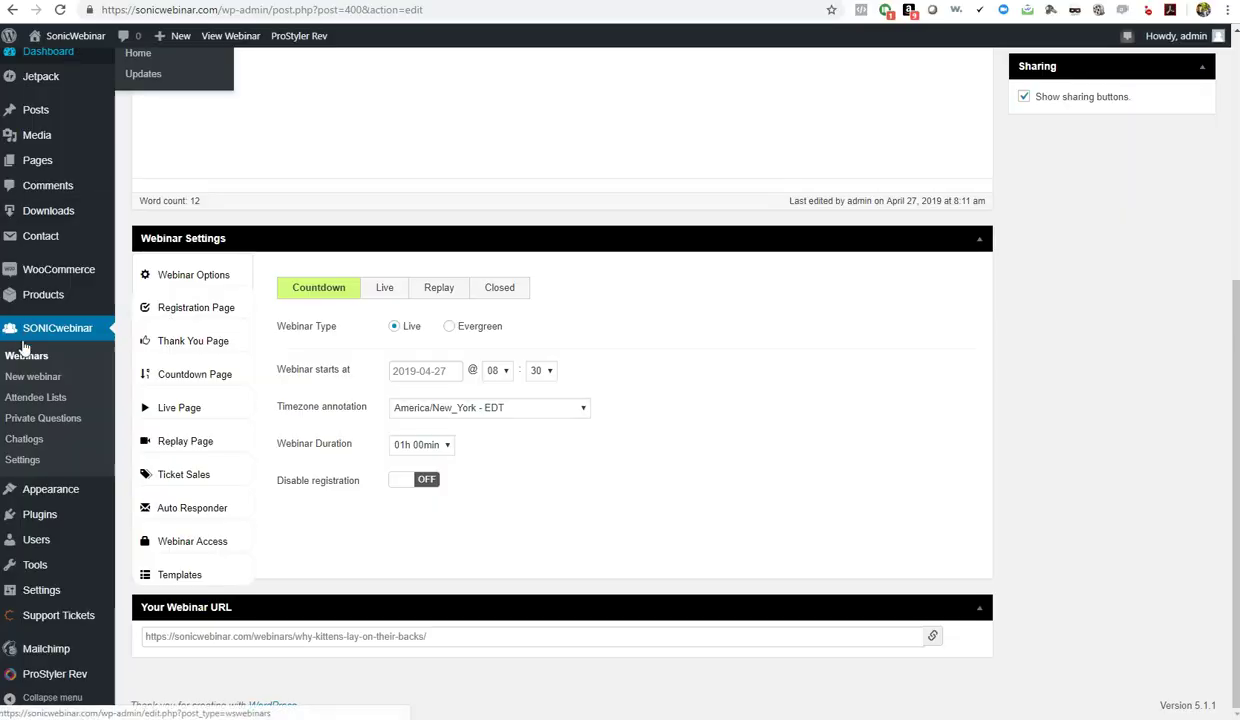
mouse_move(60, 515)
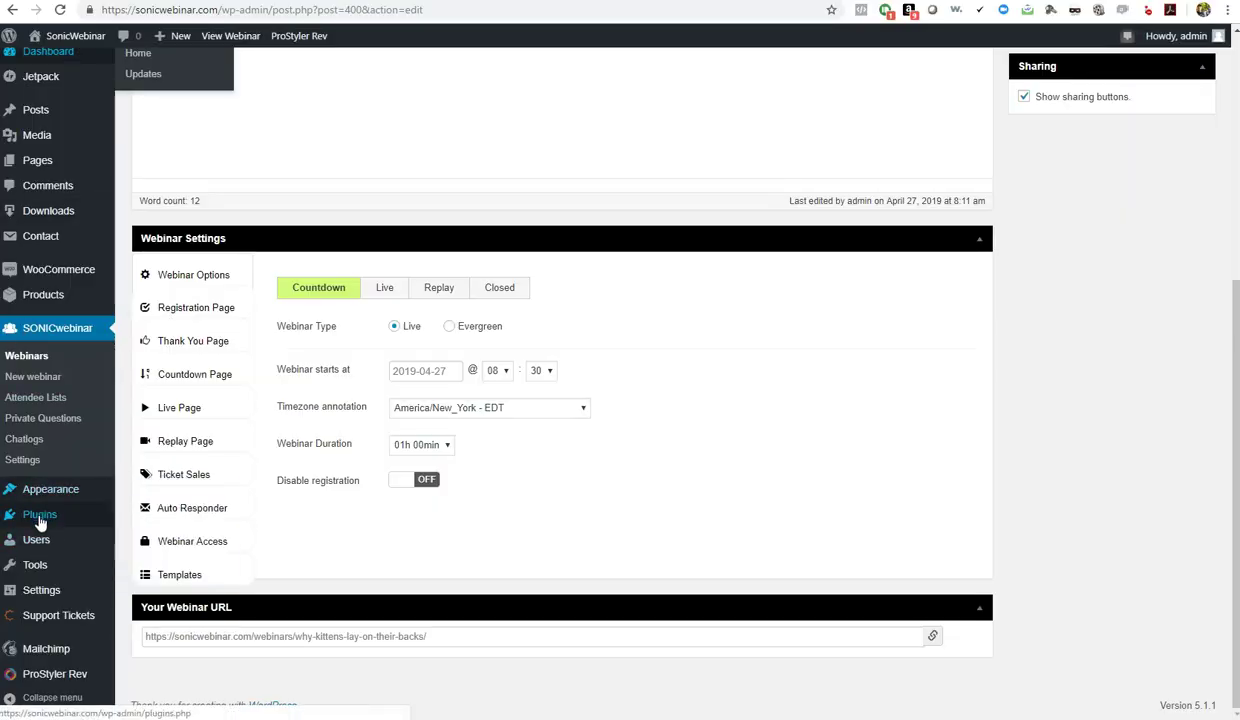
right_click(148, 532)
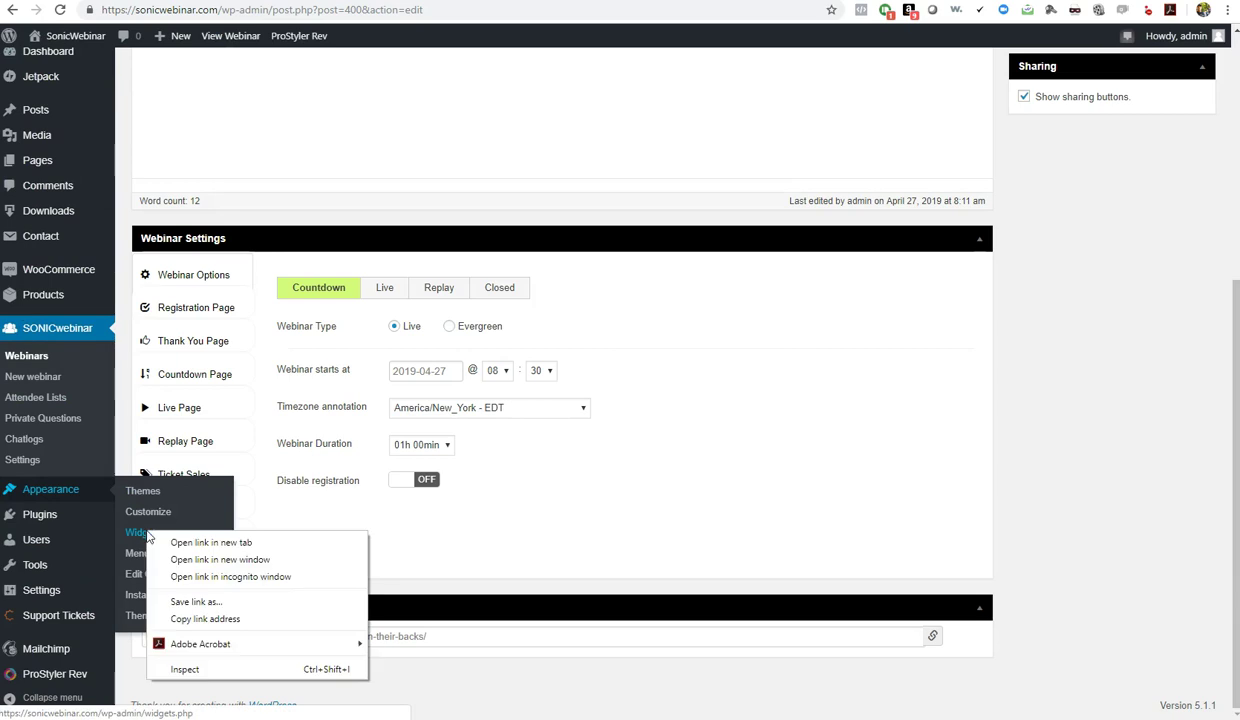
left_click(211, 543)
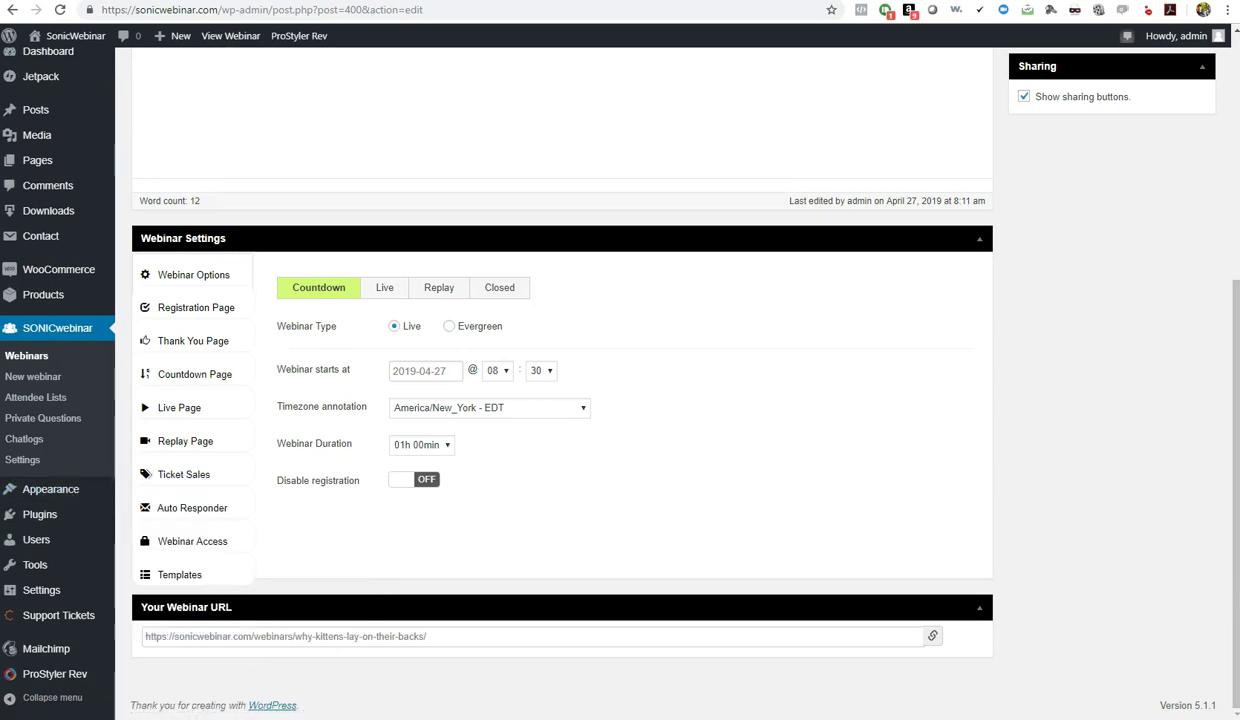
key("ctrl+Tab")
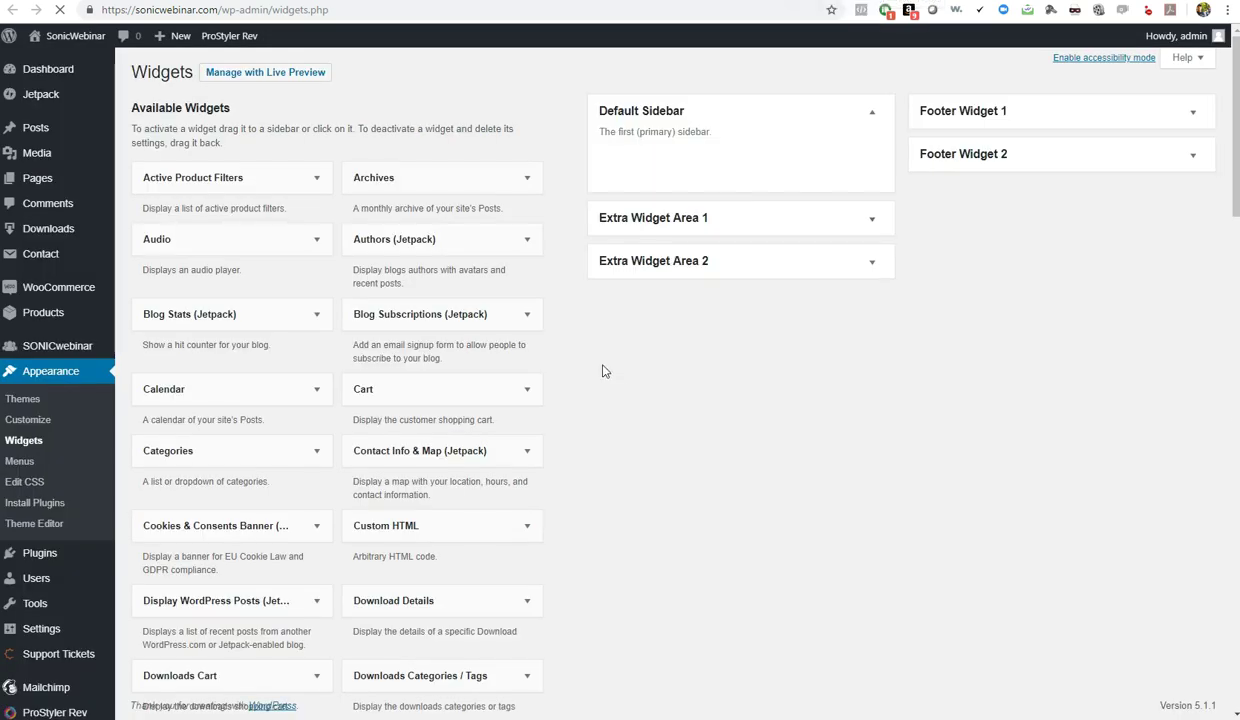
Look at the SonicWebinar Past webinars widget's sidebar choices and cancel without adding it
scroll(590, 341, "down", 10)
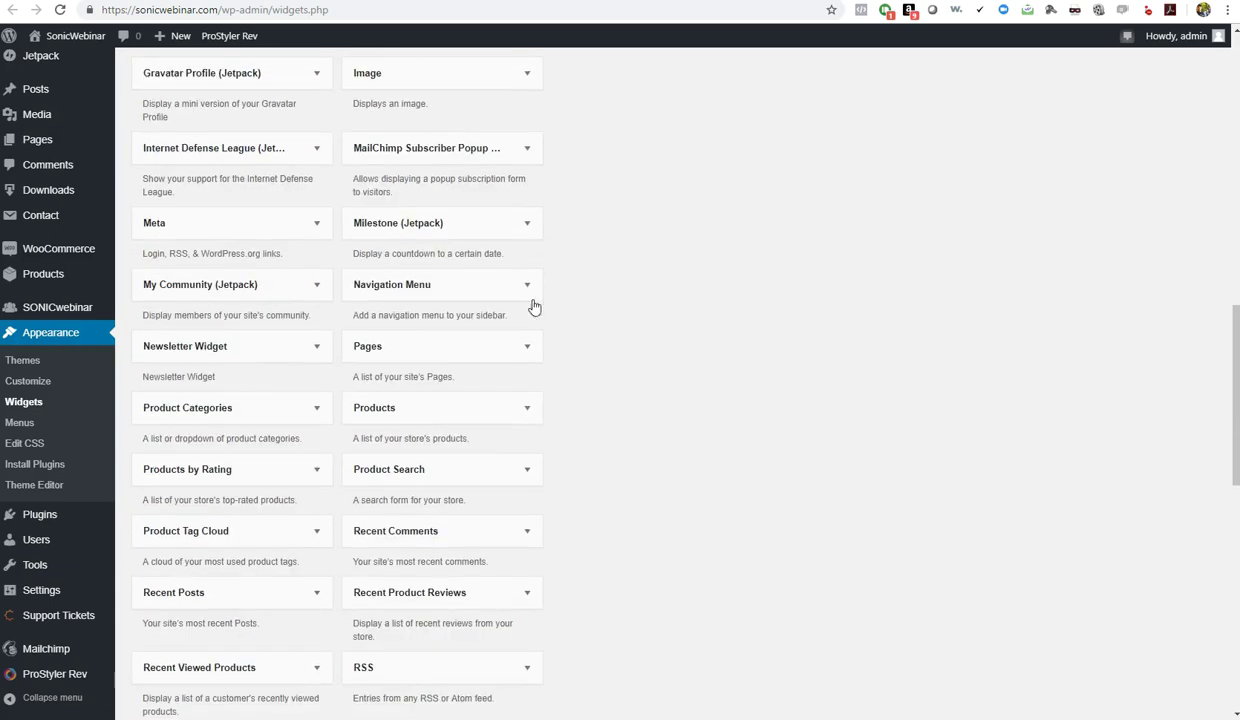
scroll(612, 384, "down", 3)
scroll(614, 381, "down", 3)
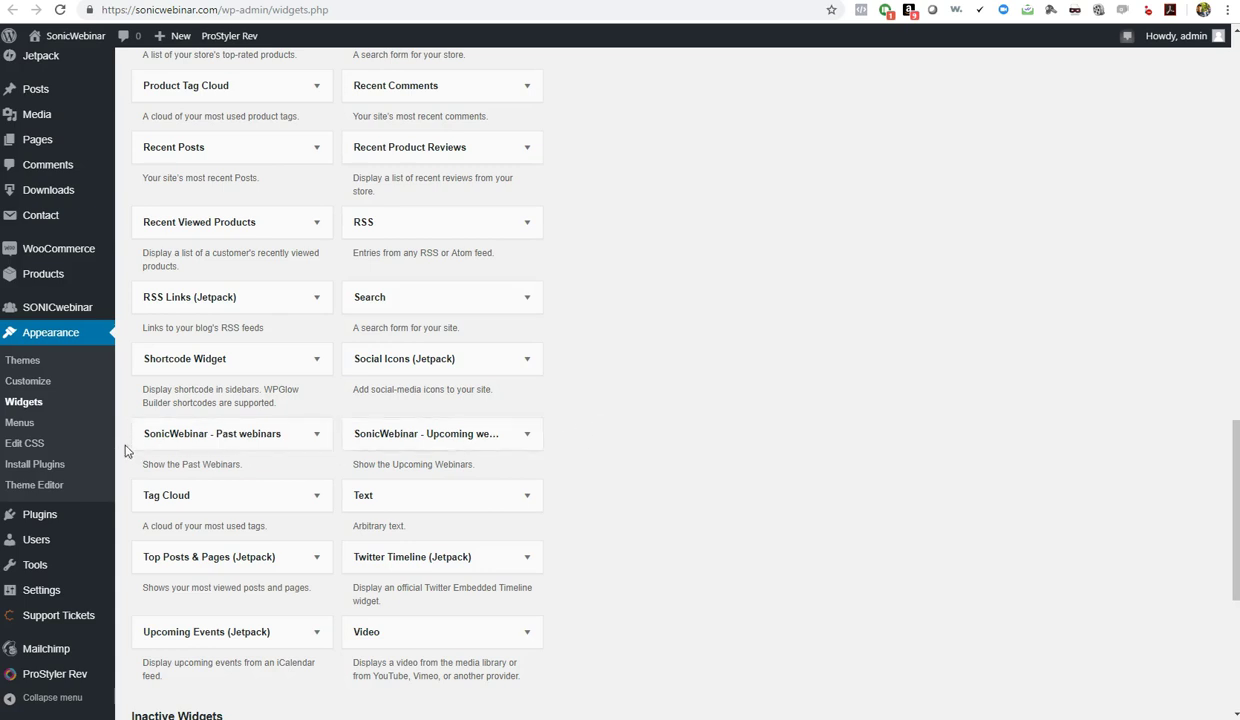
left_click(316, 436)
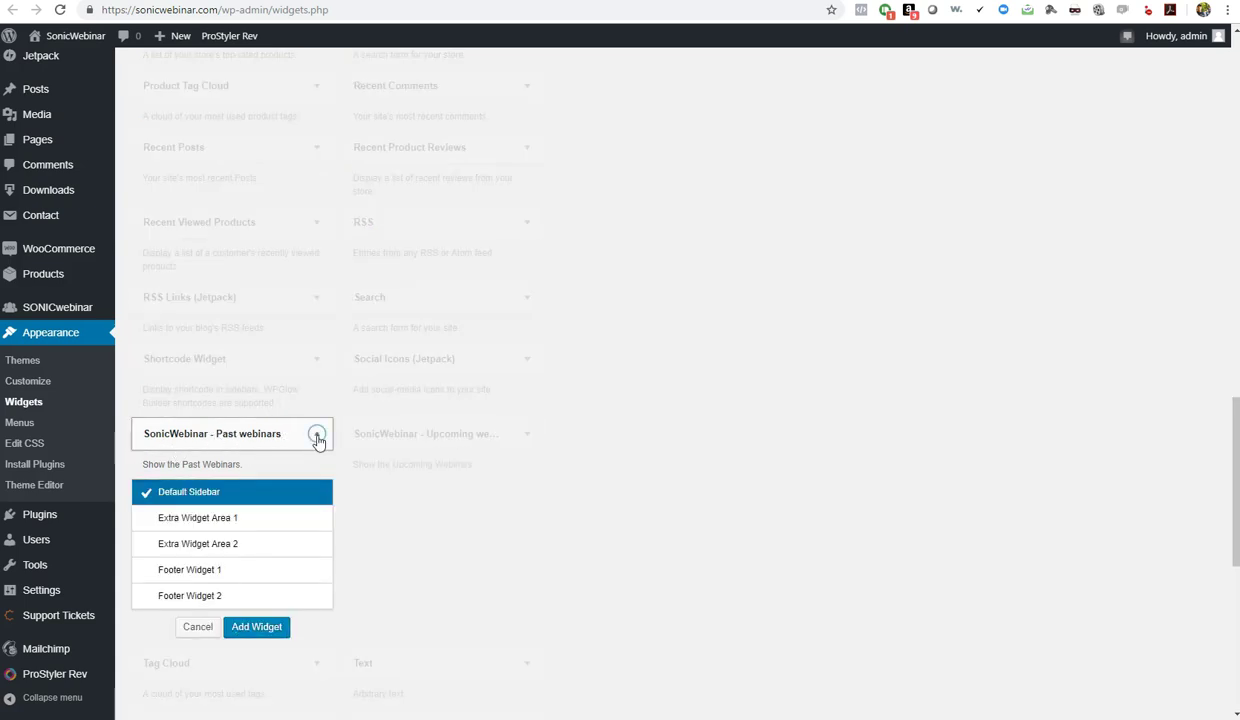
left_click(317, 438)
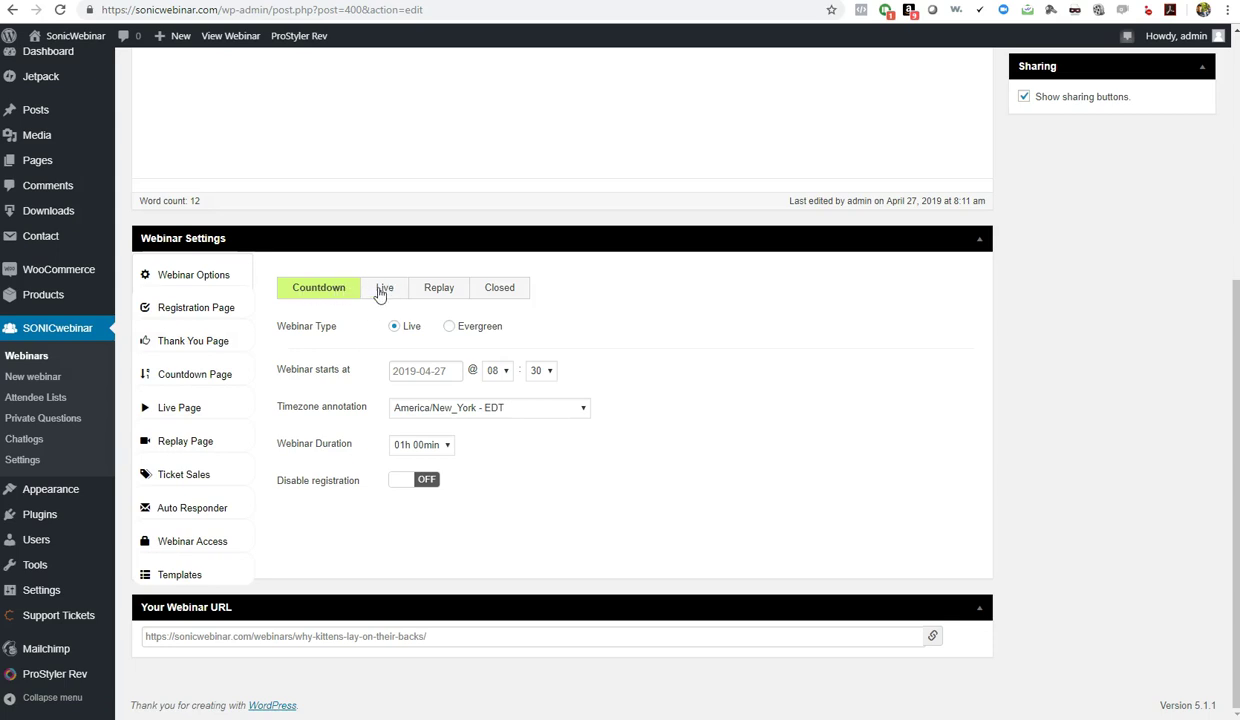
Review the Live, Replay and Closed stage settings and update the webinar
left_click(381, 291)
left_click(432, 292)
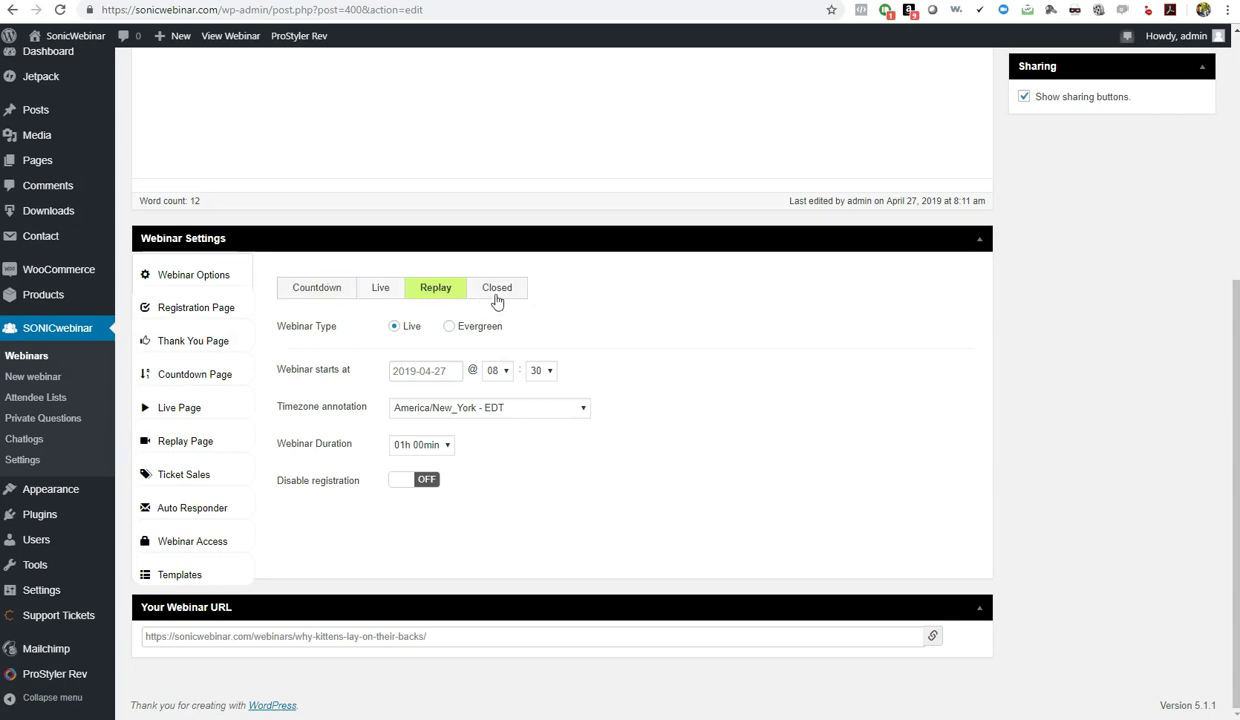
left_click(494, 292)
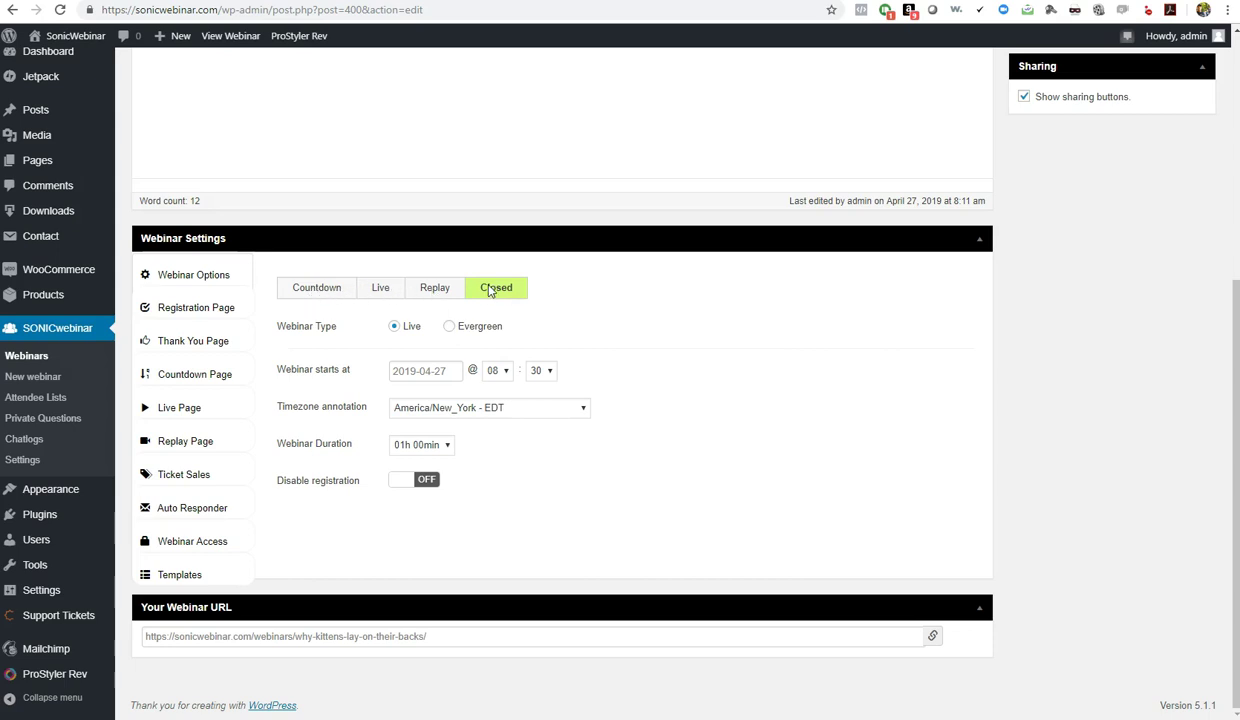
scroll(1090, 420, "up", 4)
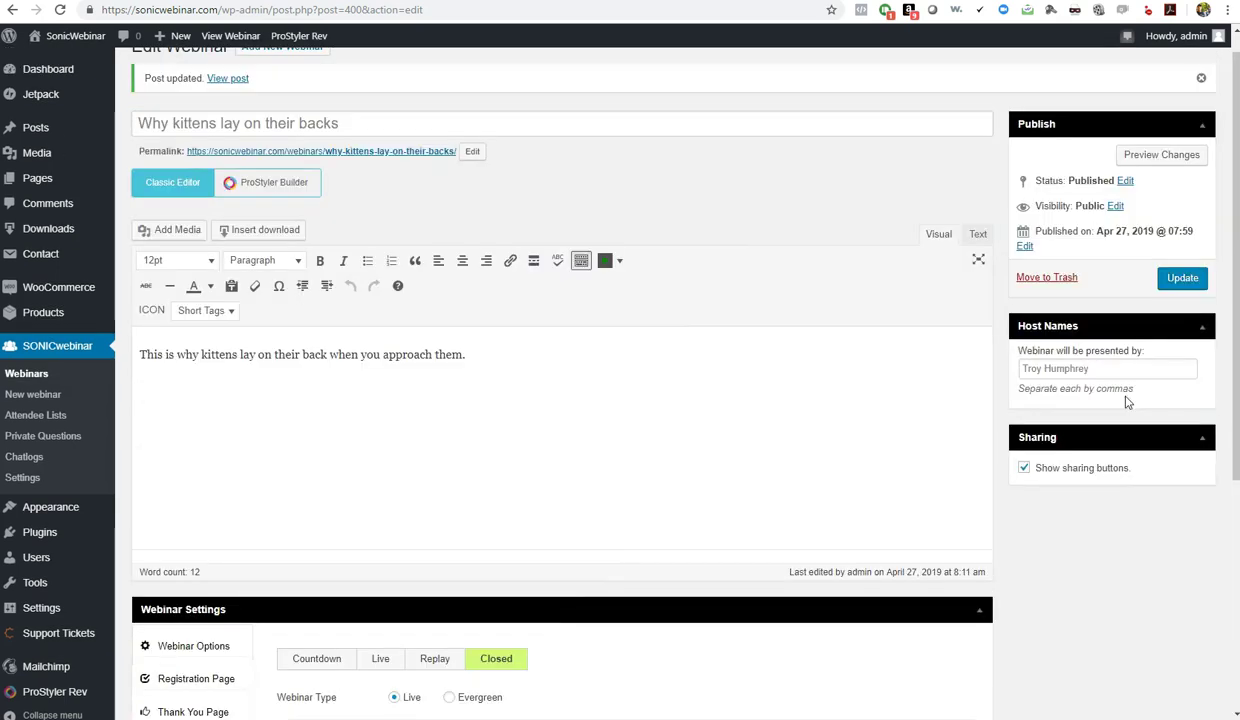
left_click(1183, 279)
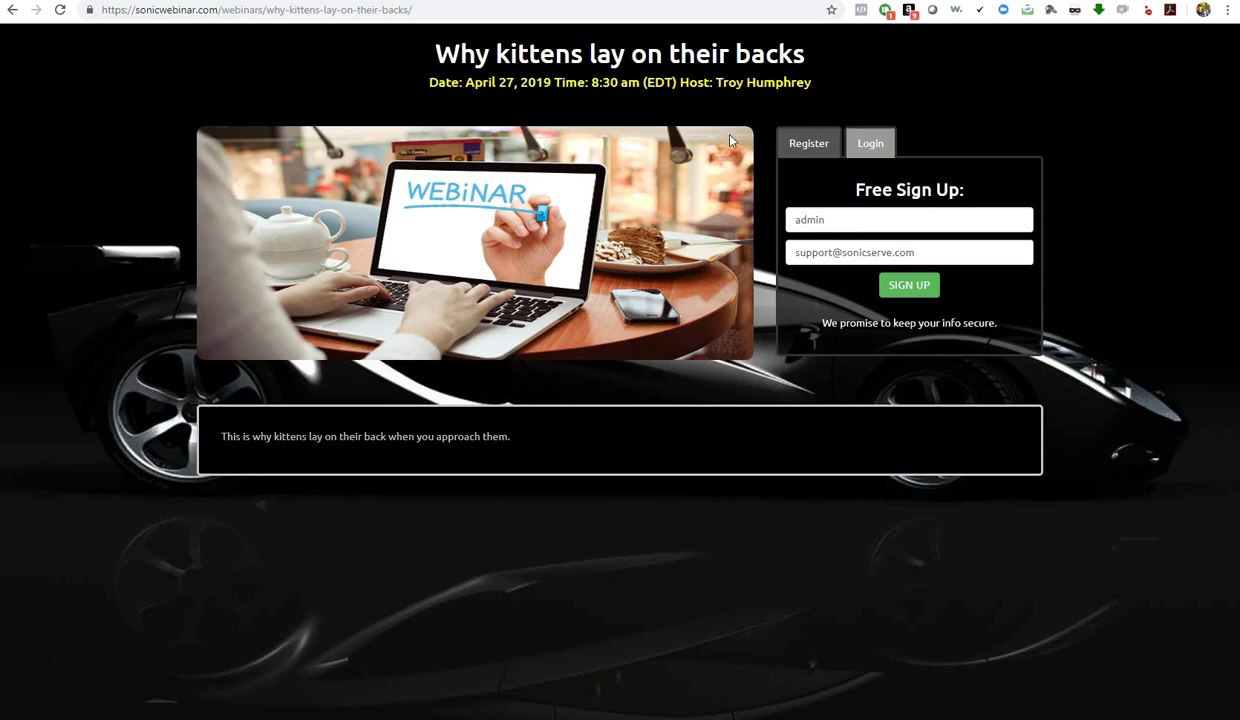
left_click(280, 1)
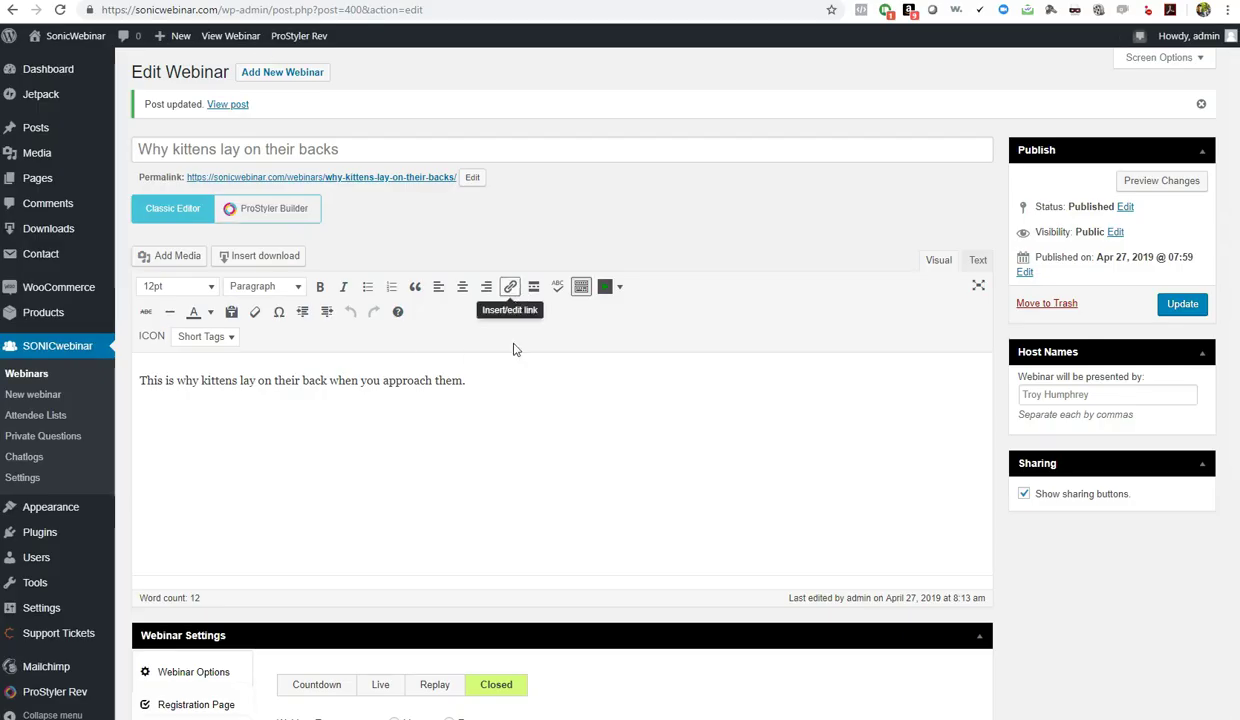
Switch the webinar status from Live to Countdown
left_click(378, 684)
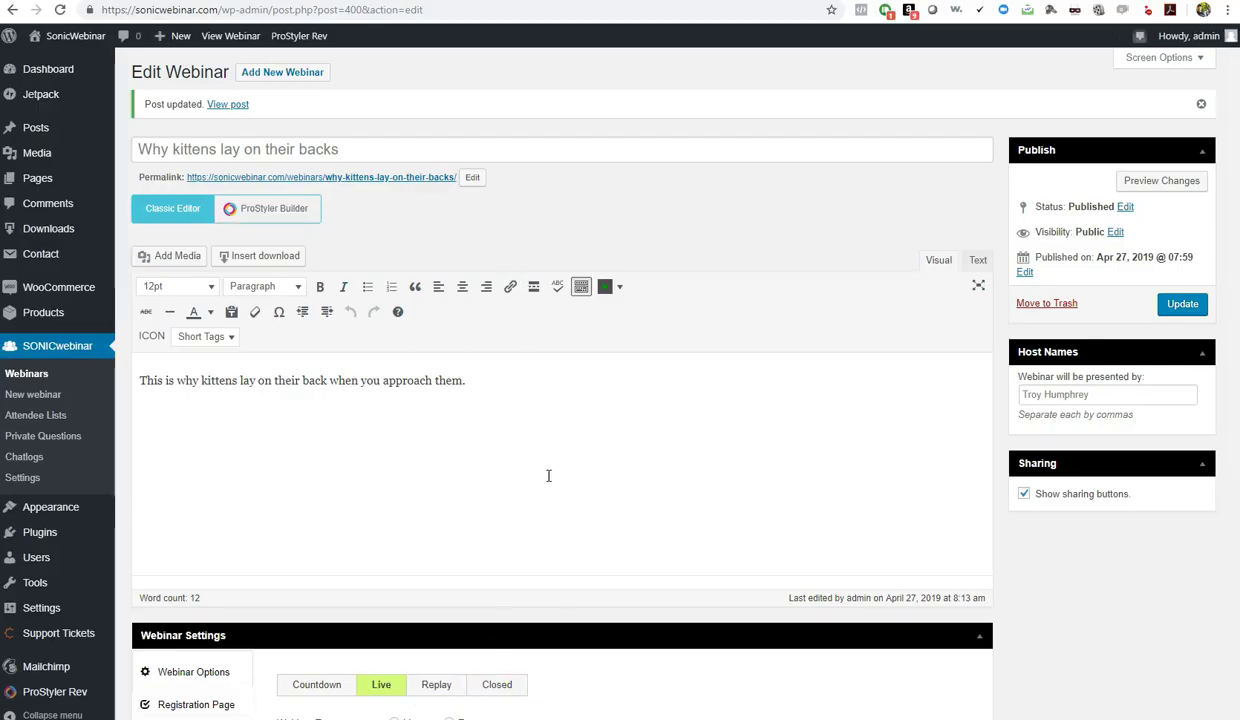
scroll(1007, 648, "down", 4)
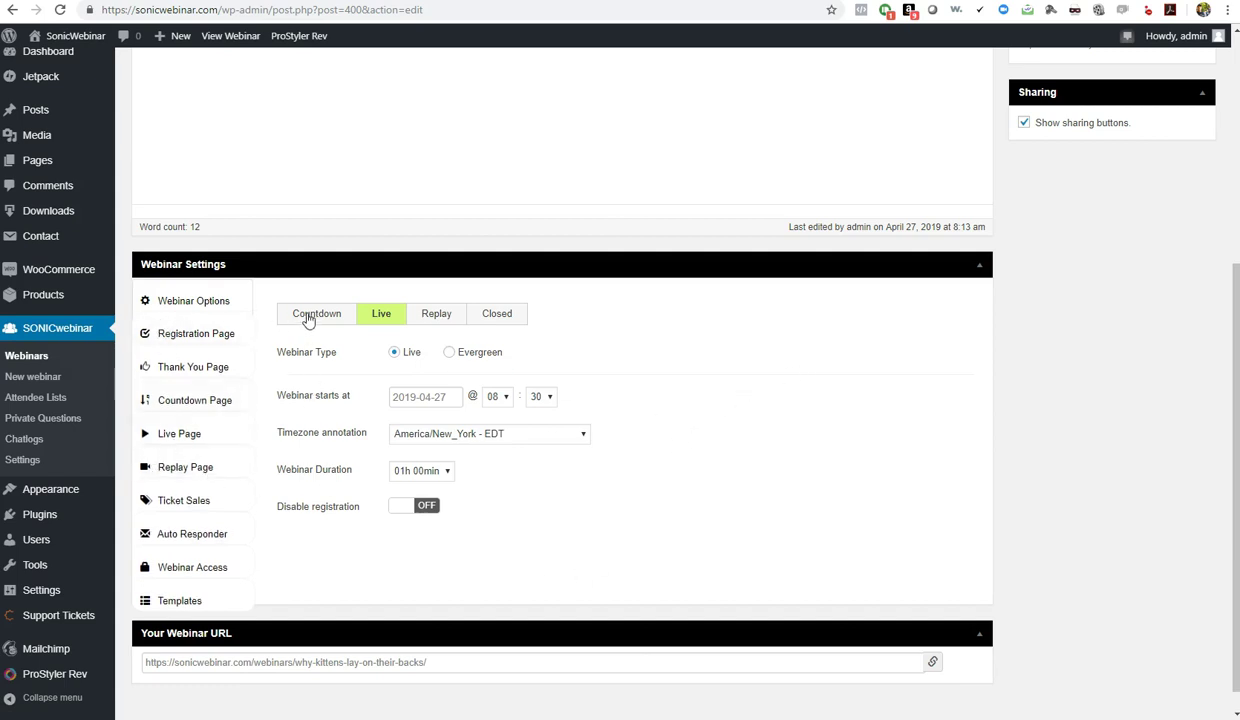
left_click(303, 315)
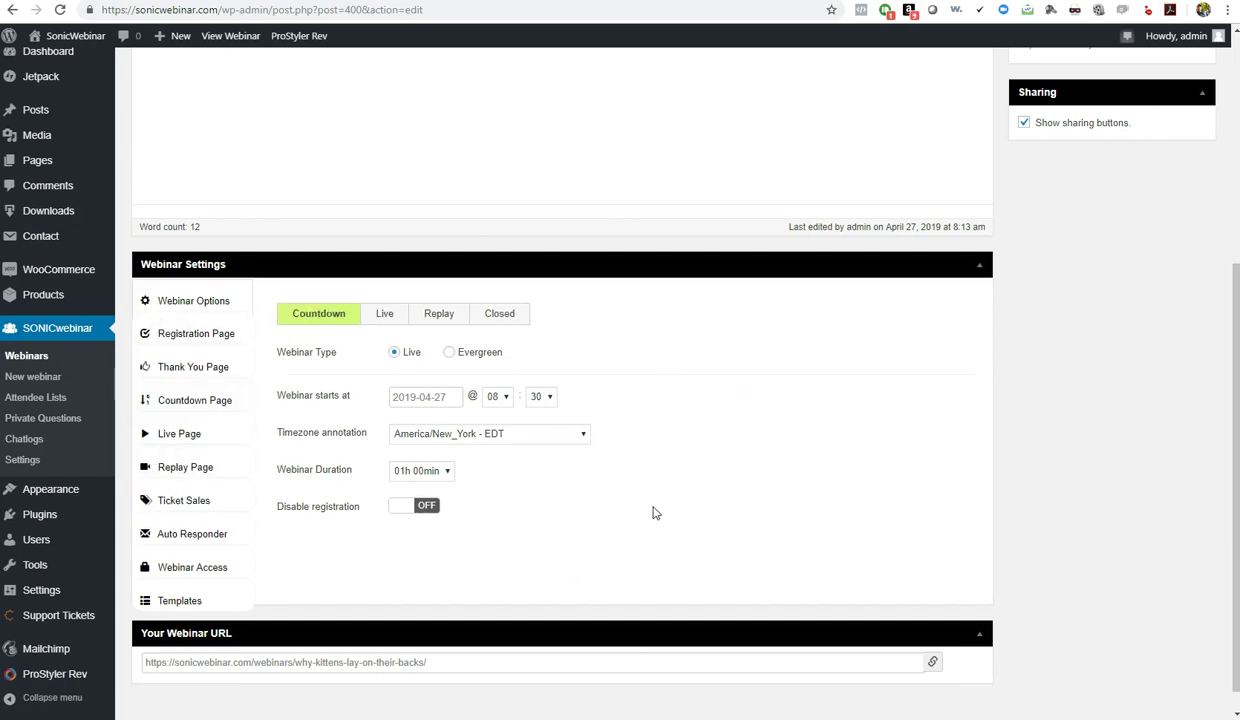
scroll(1066, 427, "up", 3)
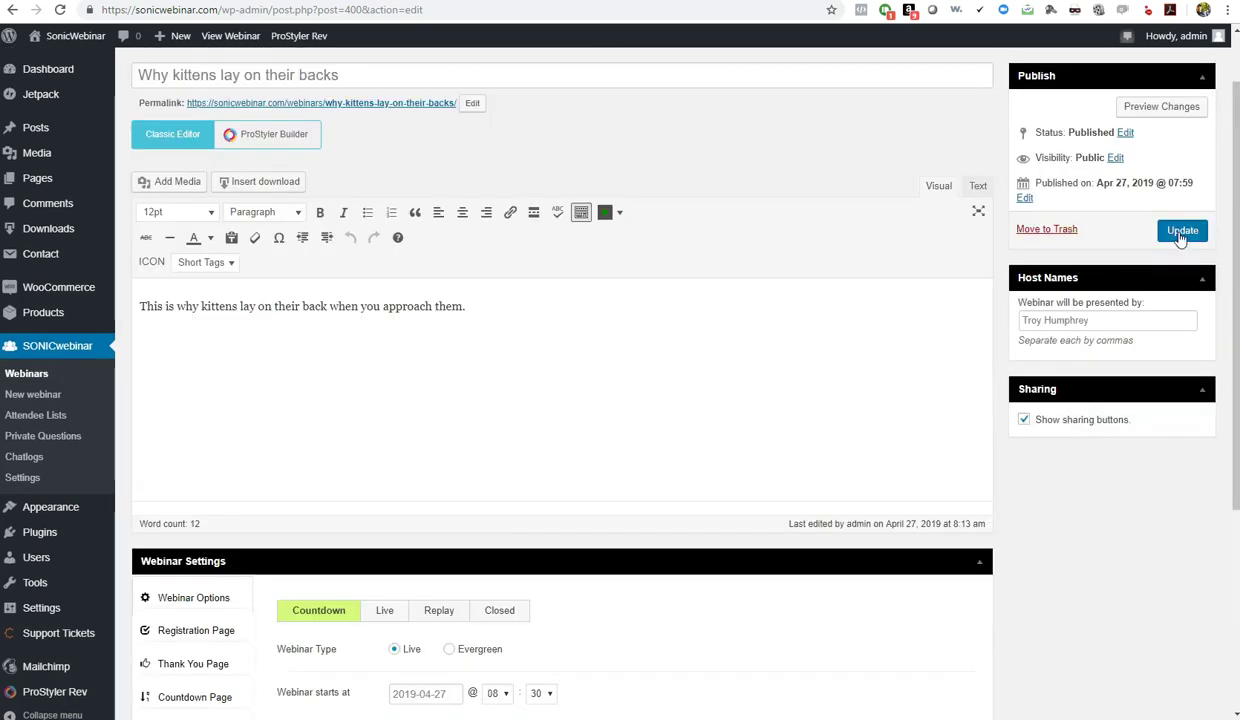
Save the webinar status, then move the April 27 start time to 08:15 and update
left_click(1183, 231)
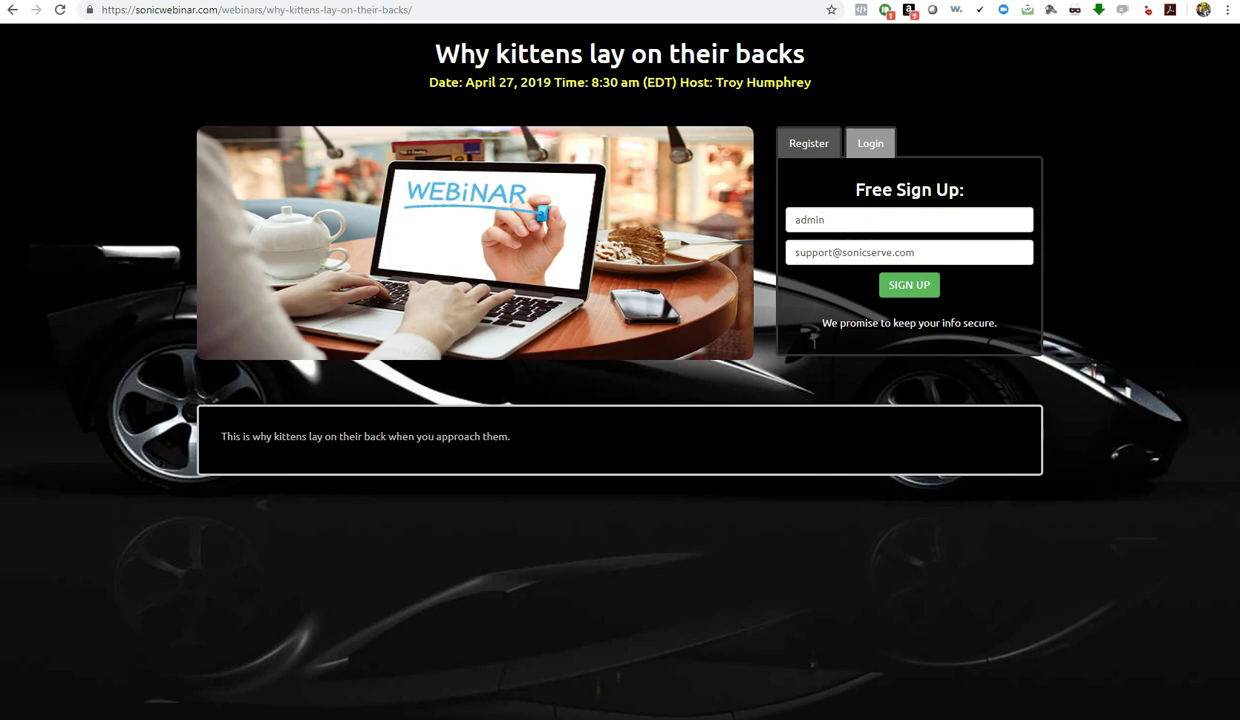
key("alt+Left")
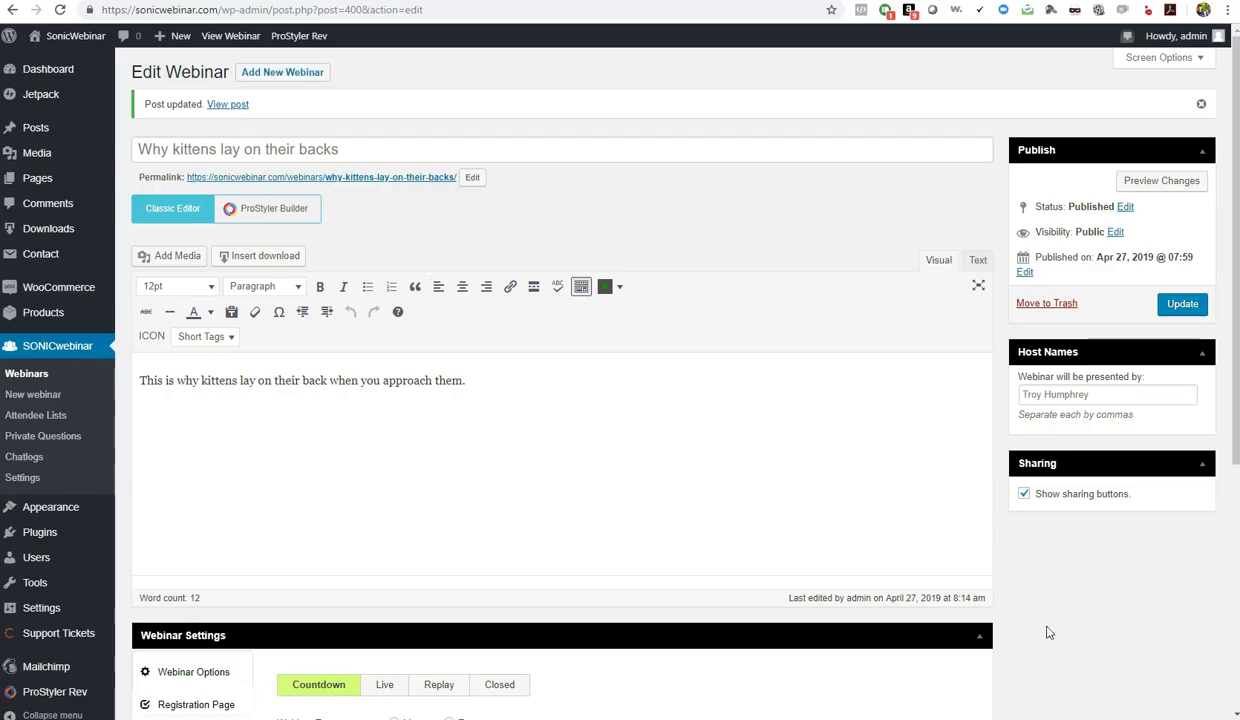
scroll(1041, 615, "down", 4)
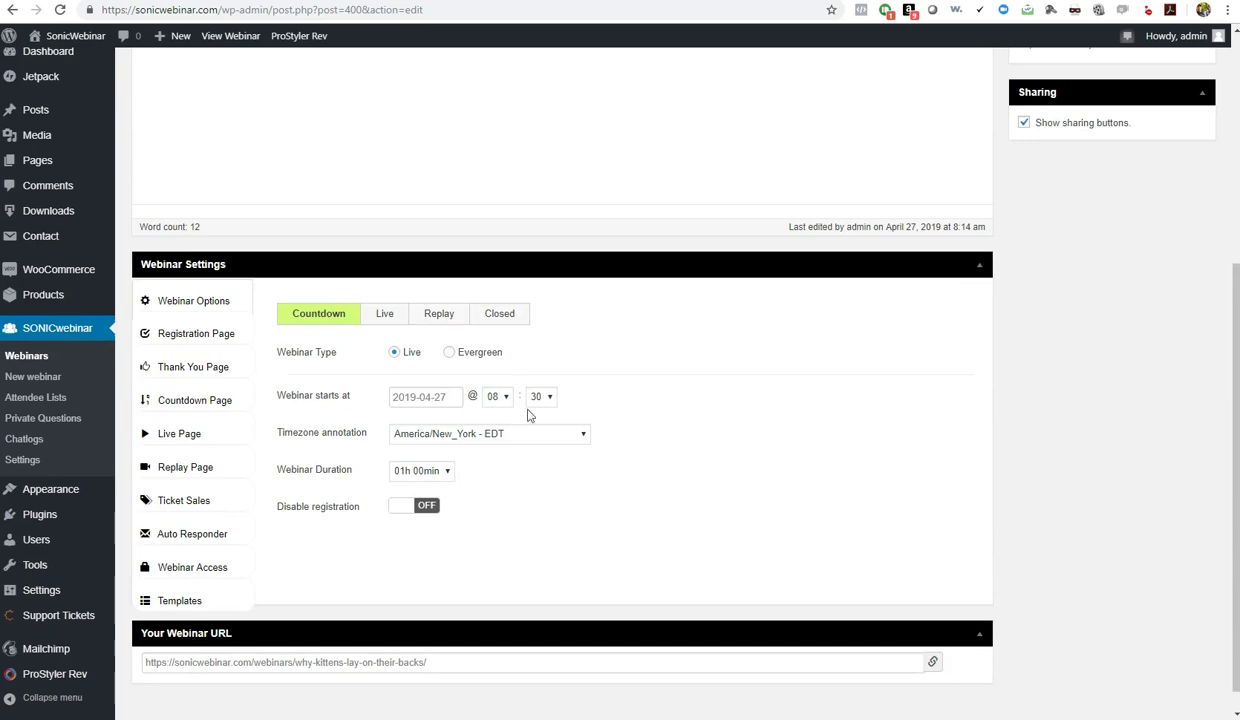
left_click(541, 397)
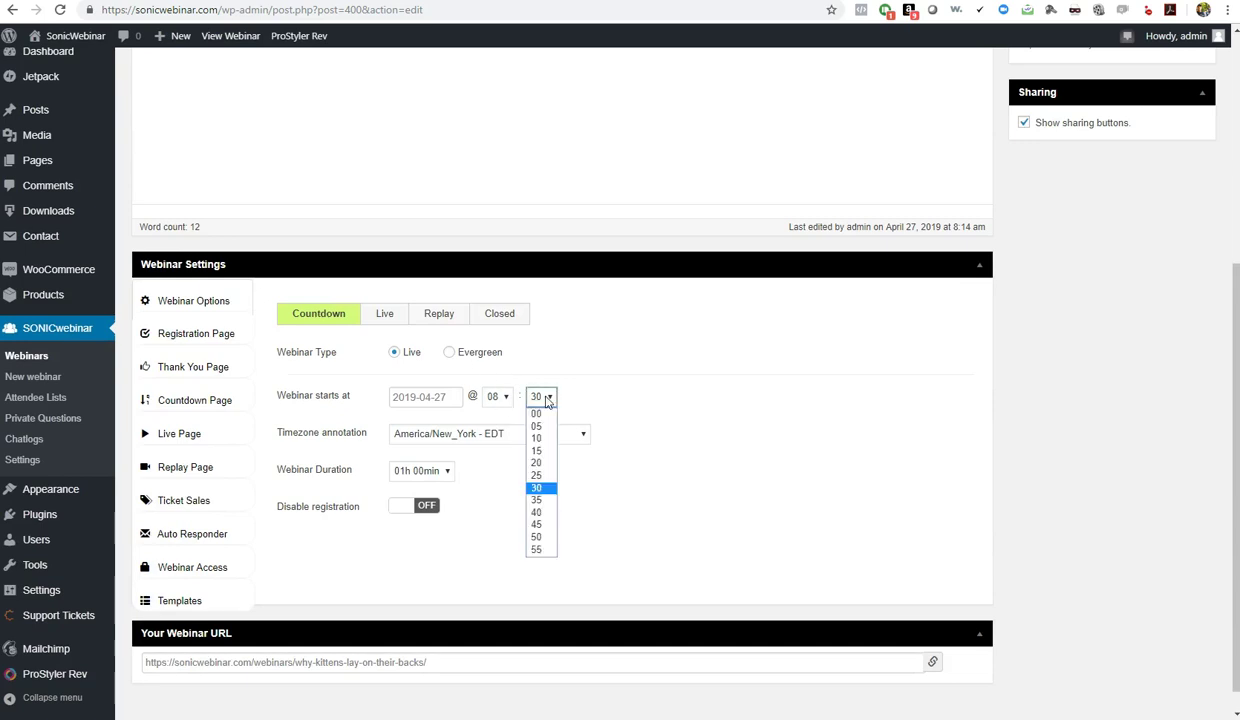
left_click(540, 451)
scroll(1071, 473, "up", 4)
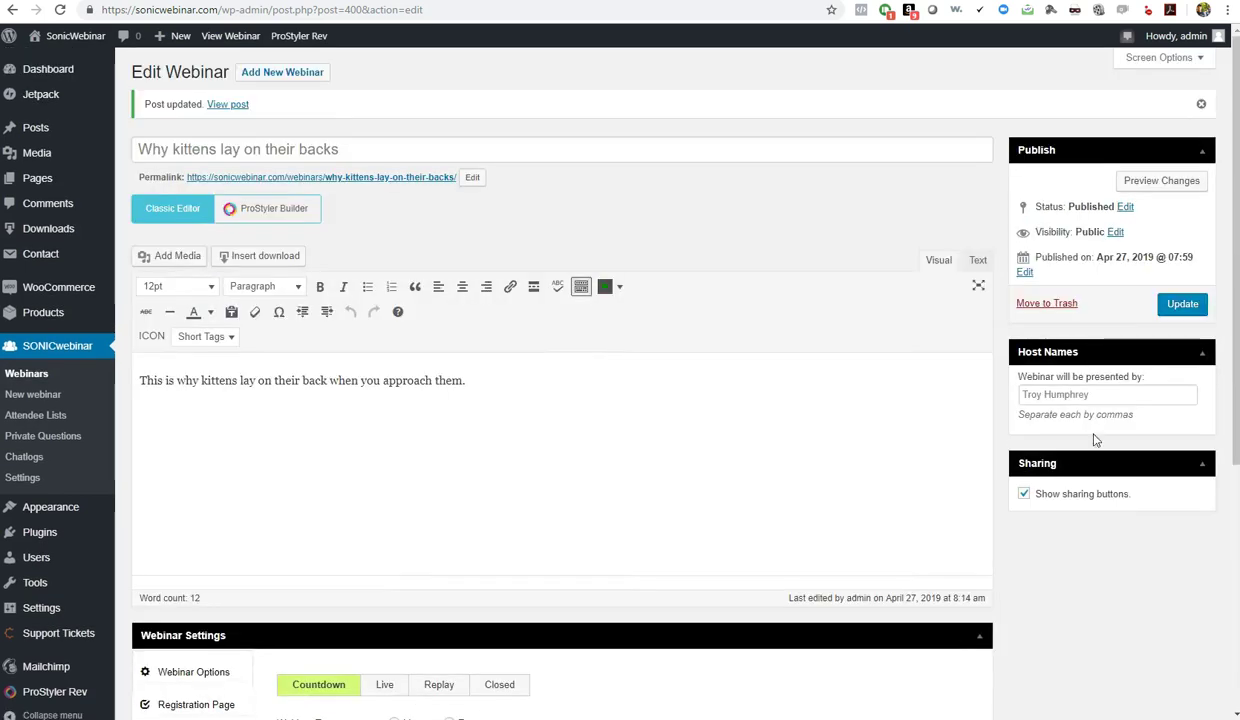
left_click(1166, 305)
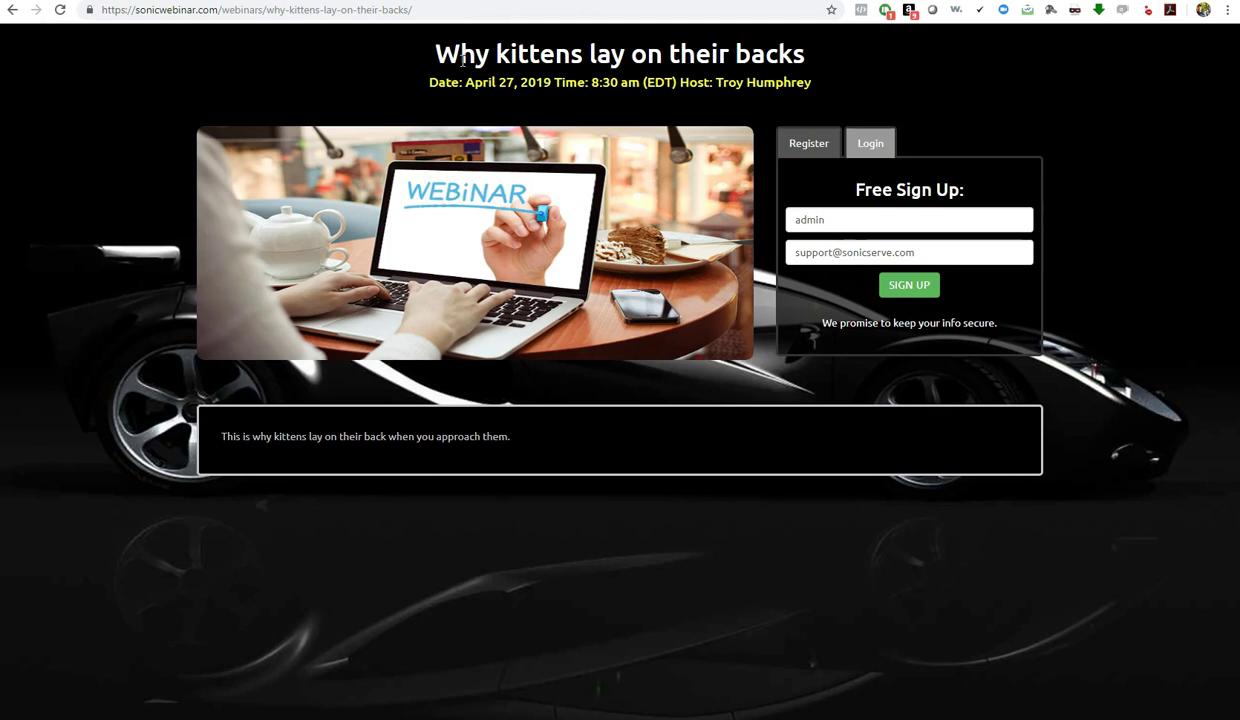
Reload the page and sign up for the 8:15 webinar using the autocompleted registrant name
key("F5")
left_click(840, 216)
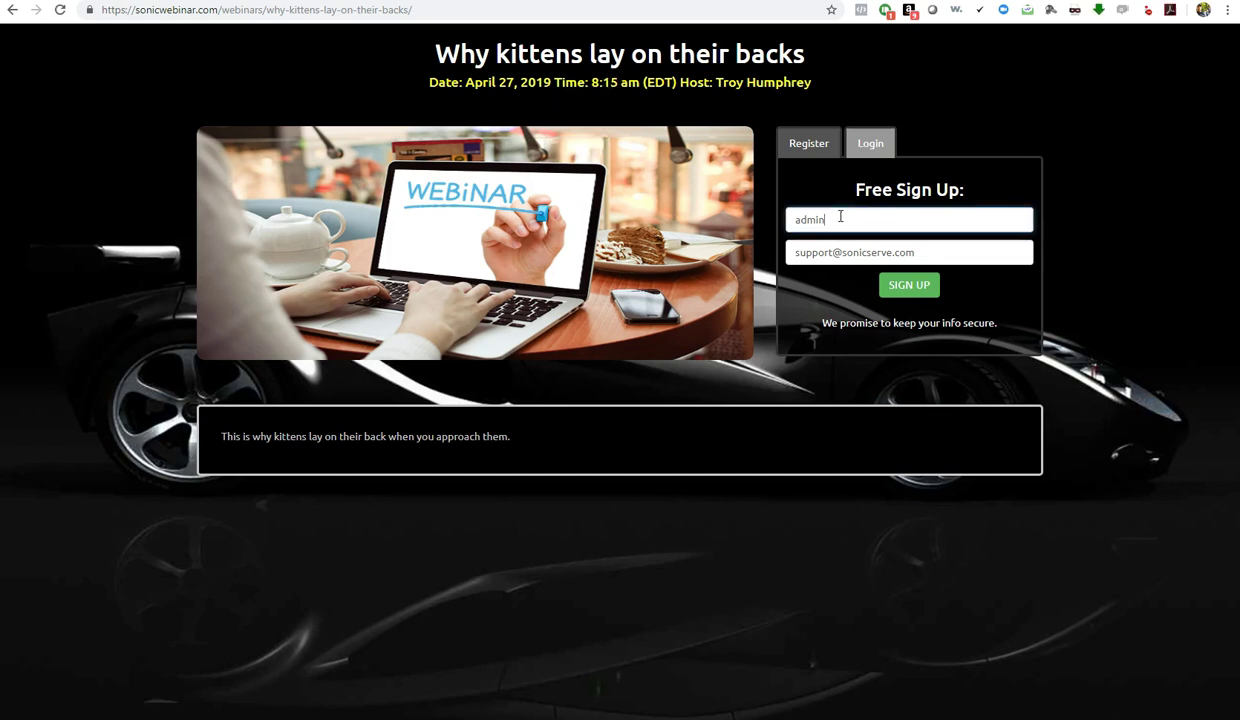
key("ctrl+a")
type("Tro")
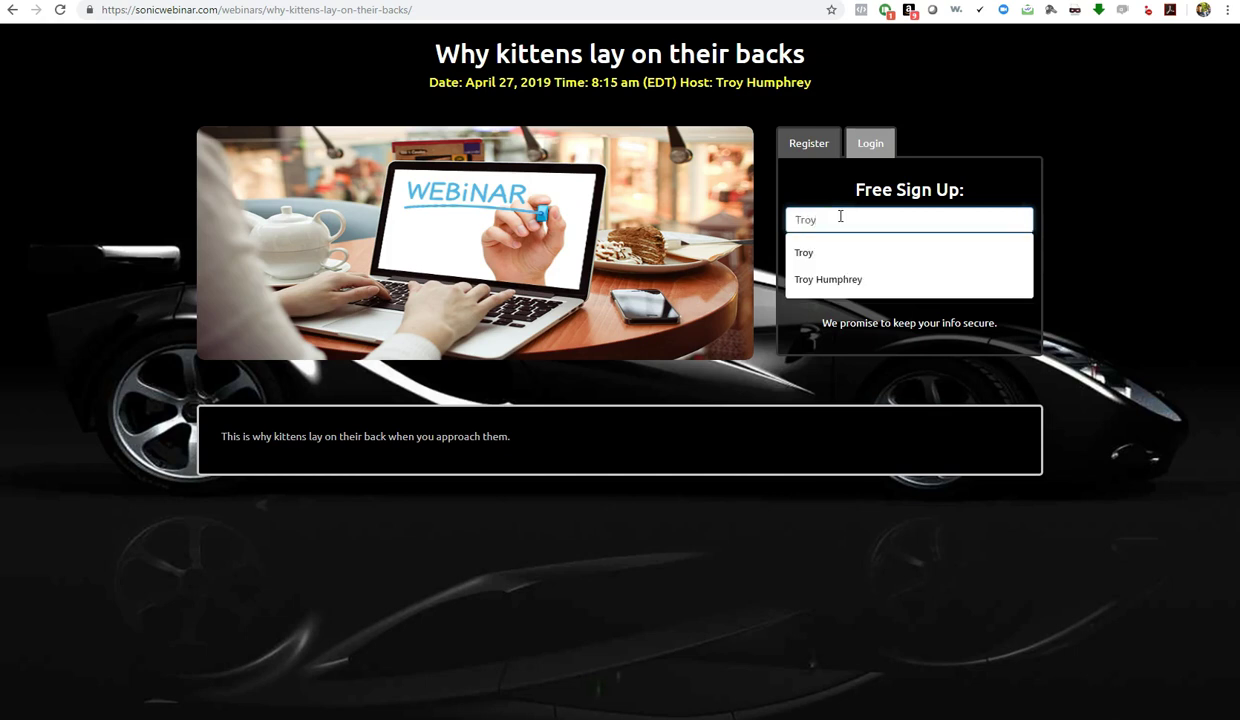
left_click(830, 279)
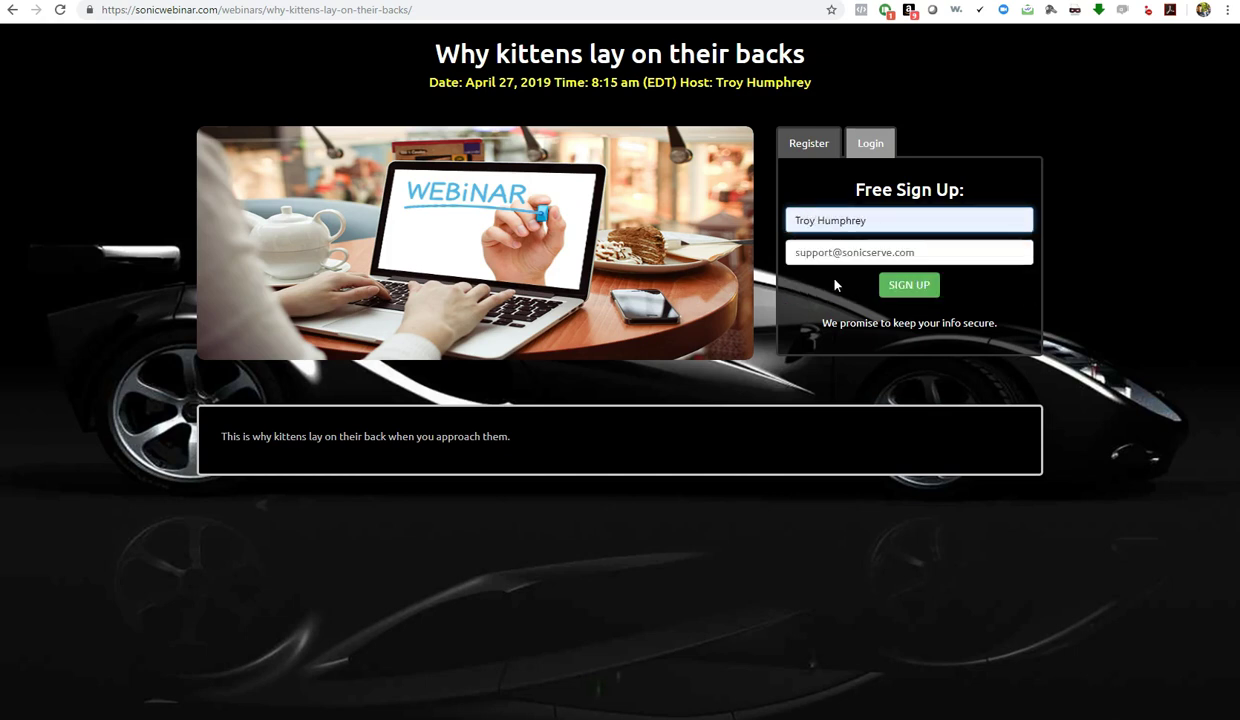
left_click(916, 292)
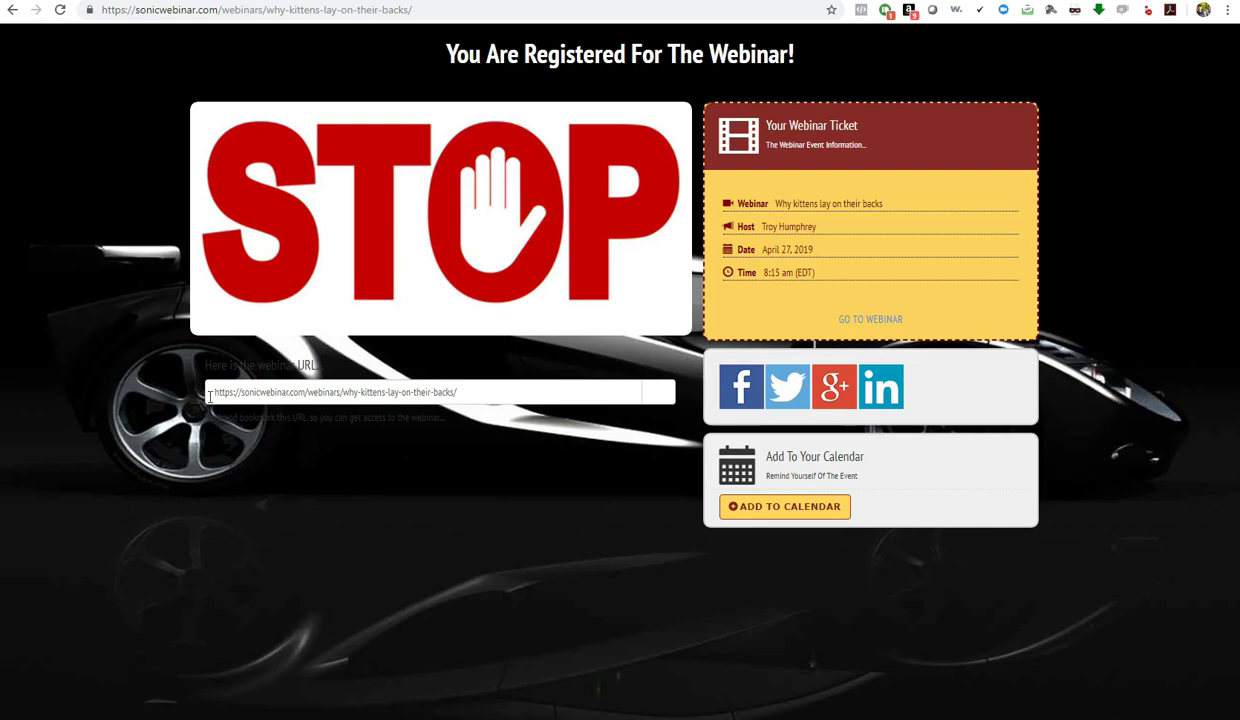
Check the webinar link and the admin Thank You Page settings, then join from the ticket
left_click_drag(463, 397, 197, 416)
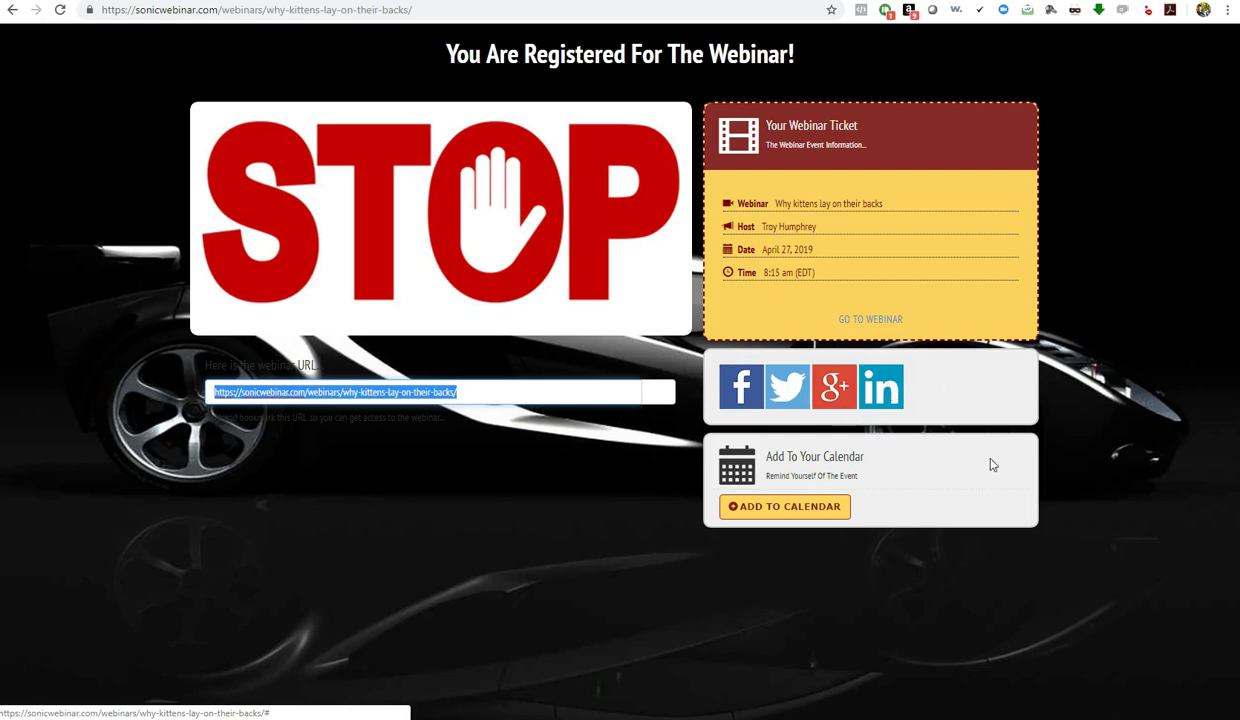
left_click(787, 512)
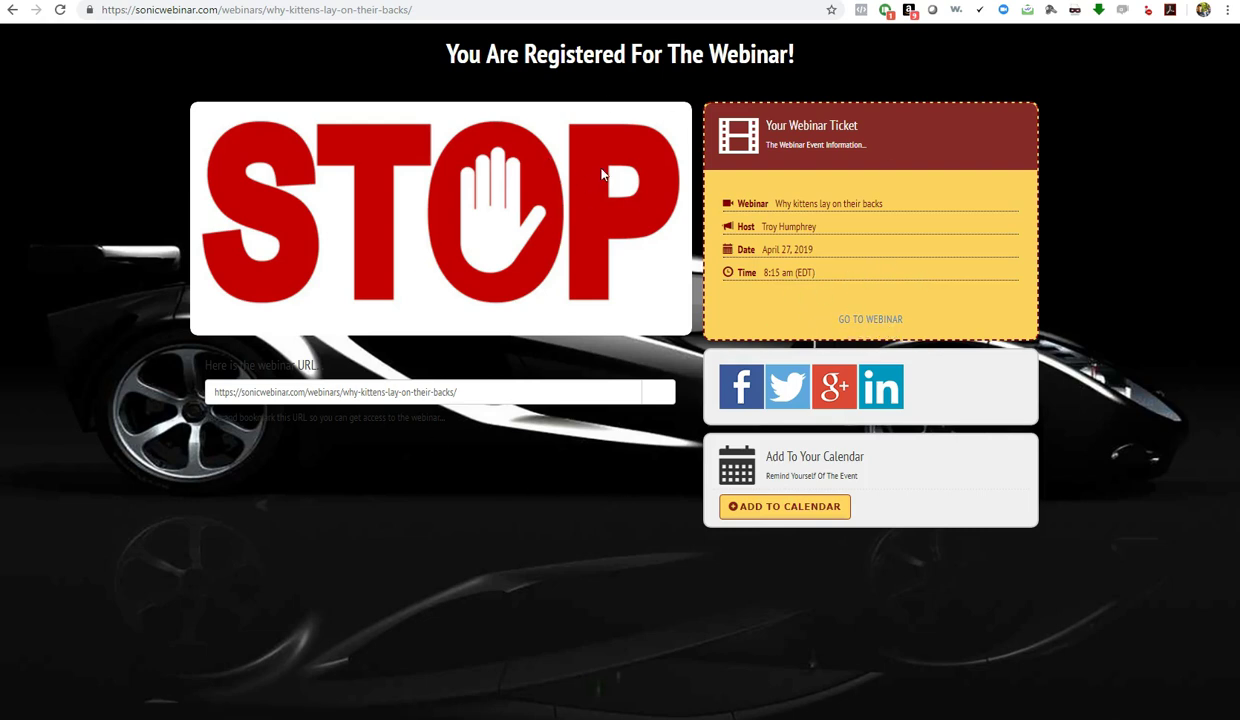
key("alt+Left")
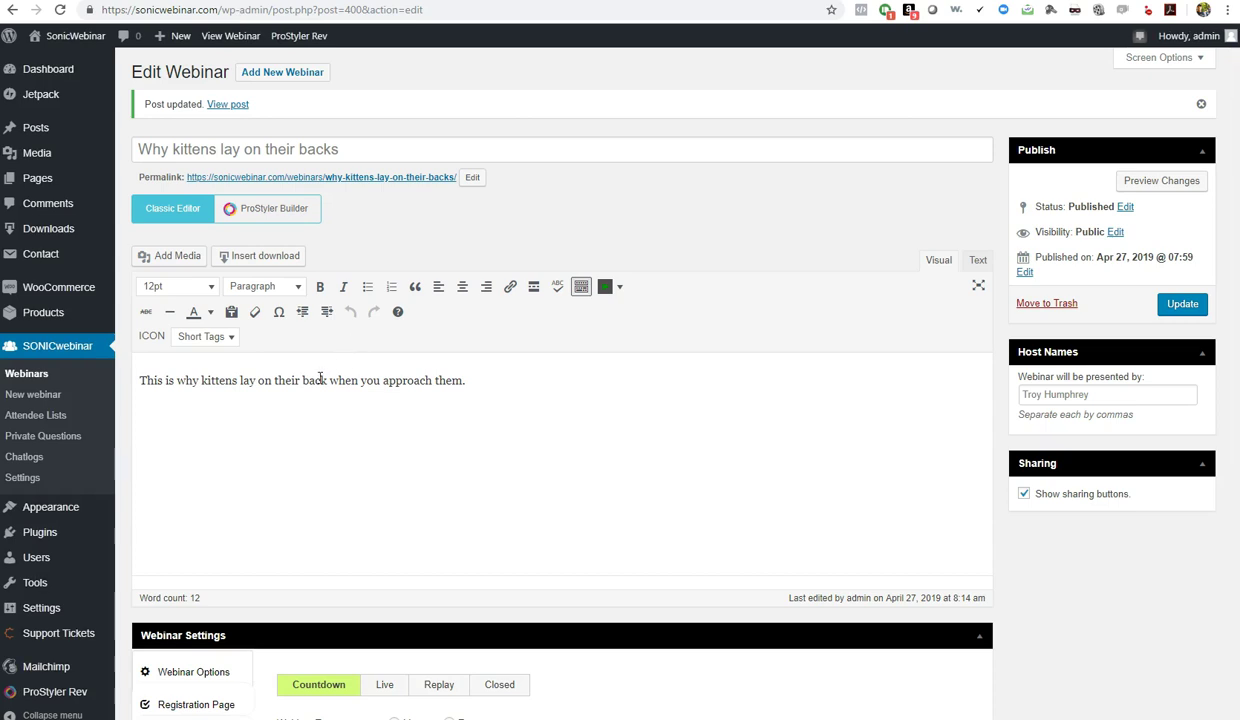
scroll(1066, 634, "down", 3)
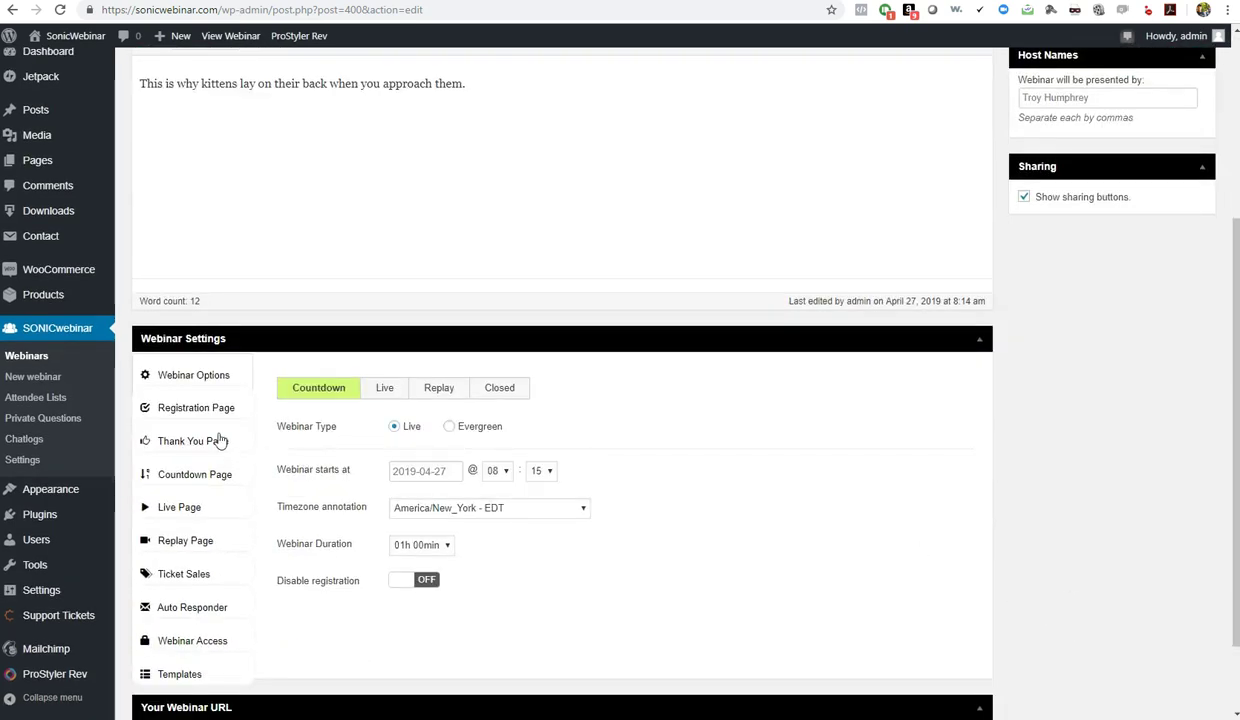
left_click(172, 440)
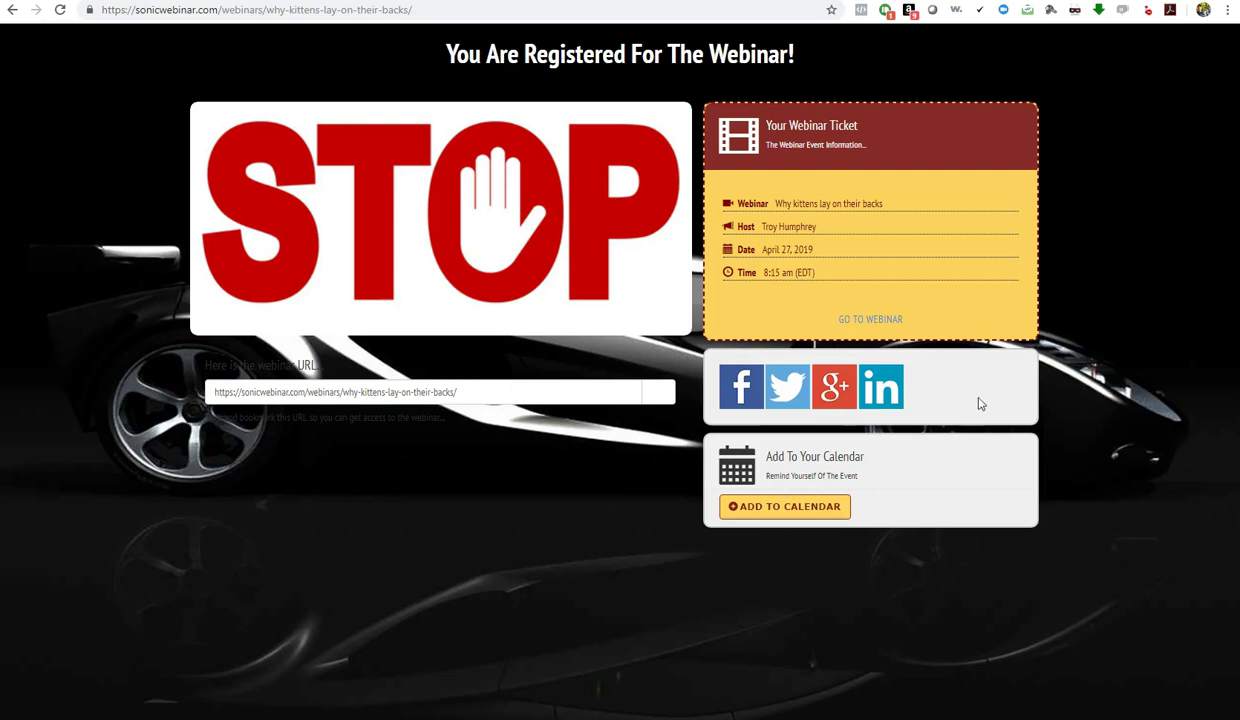
left_click(870, 321)
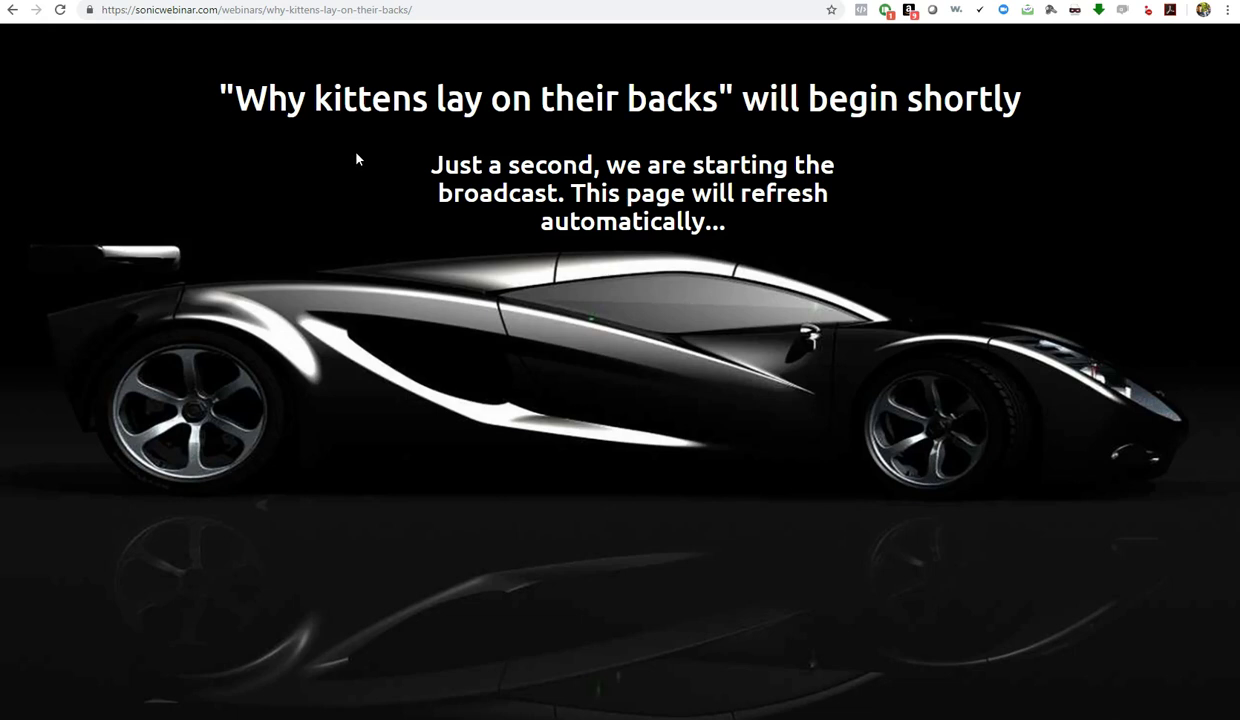
Highlight the waiting-page heading and return to the webinar's admin editor
left_click_drag(236, 100, 955, 125)
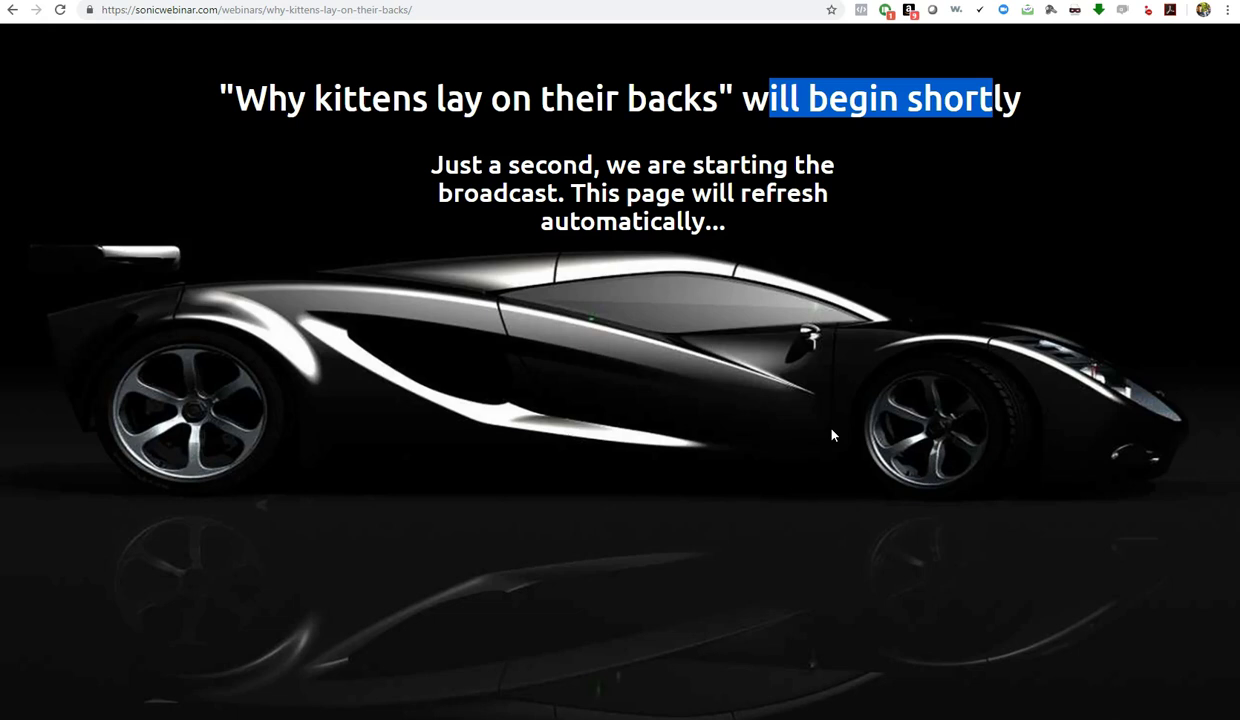
key("ctrl+w")
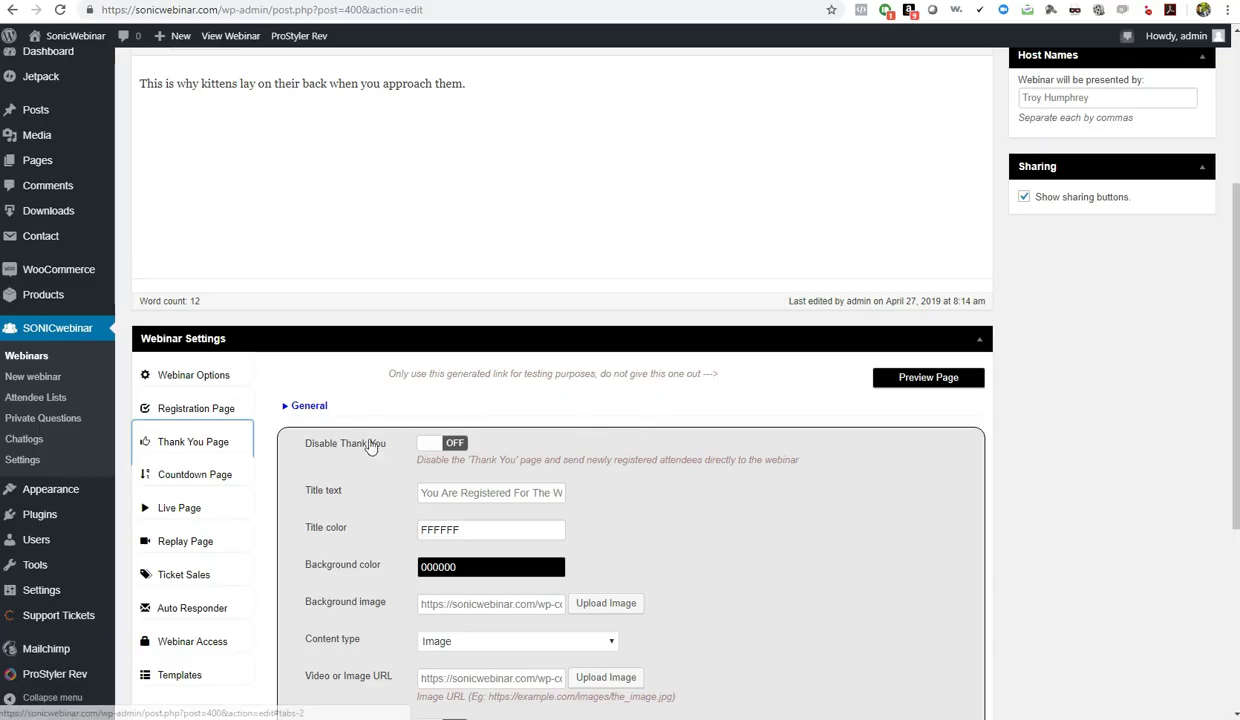
Show the Webinar Options to confirm the webinar status is set to Live
left_click(172, 383)
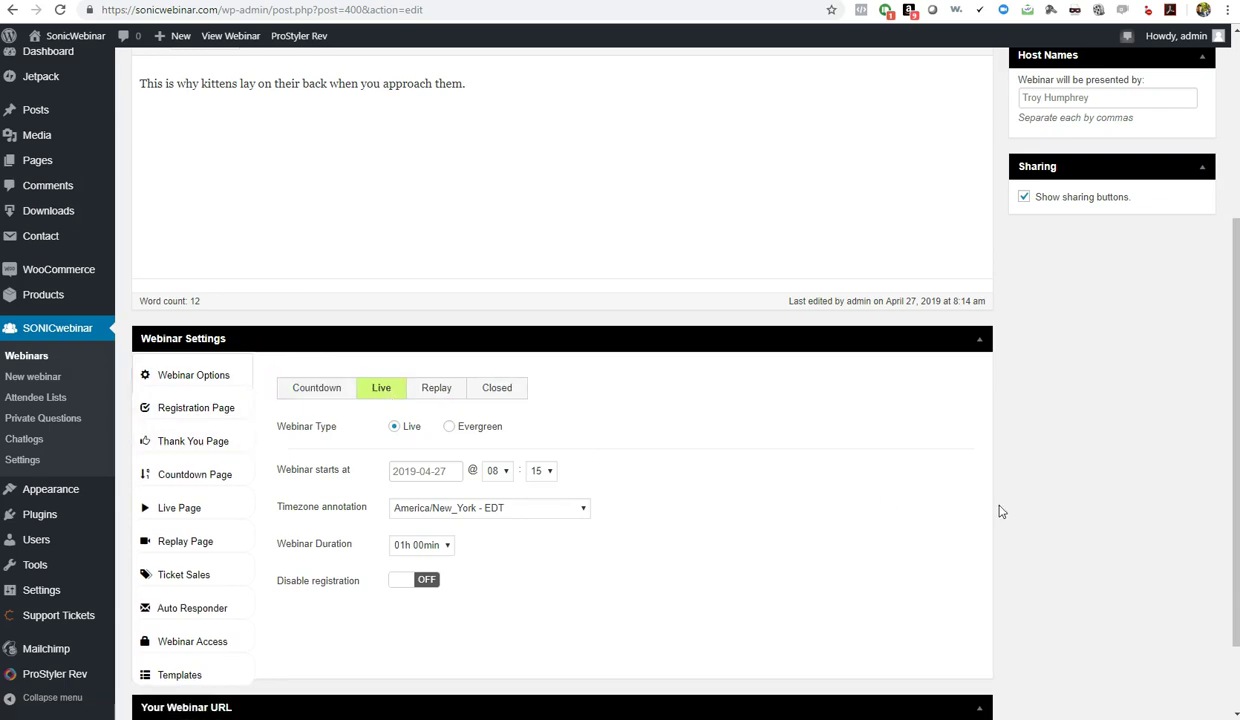
scroll(1000, 511, "up", 3)
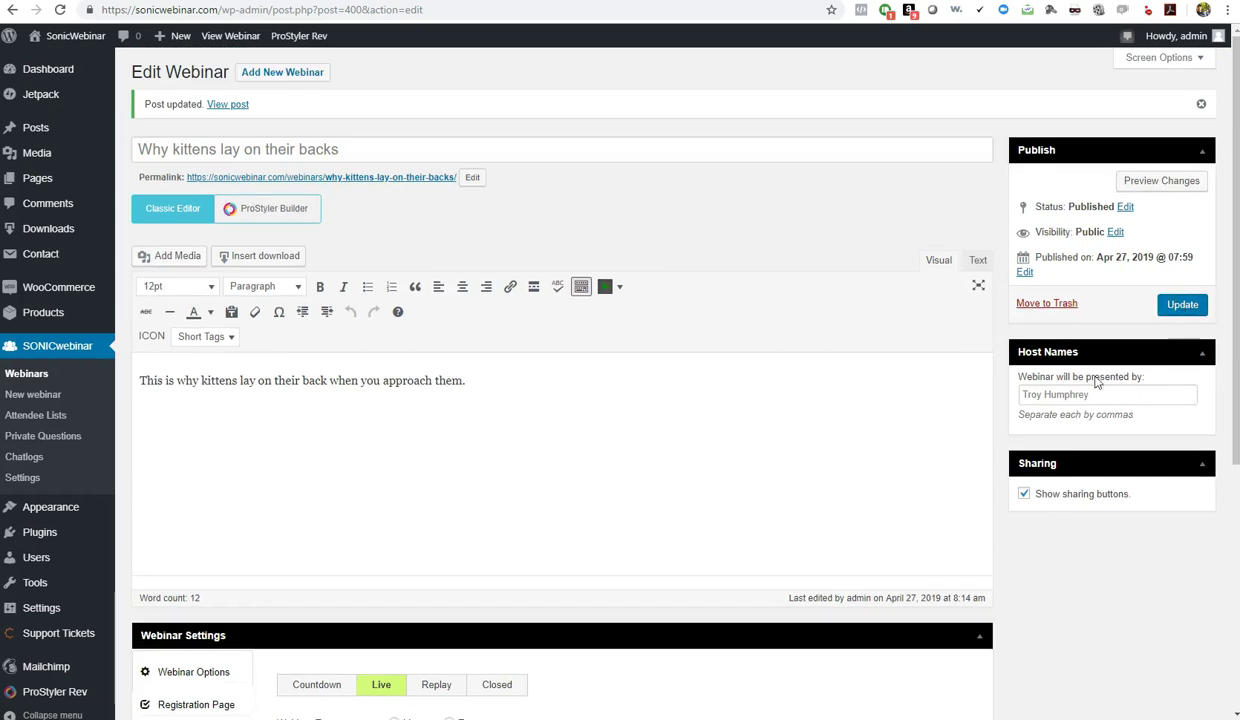
scroll(696, 662, "down", 3)
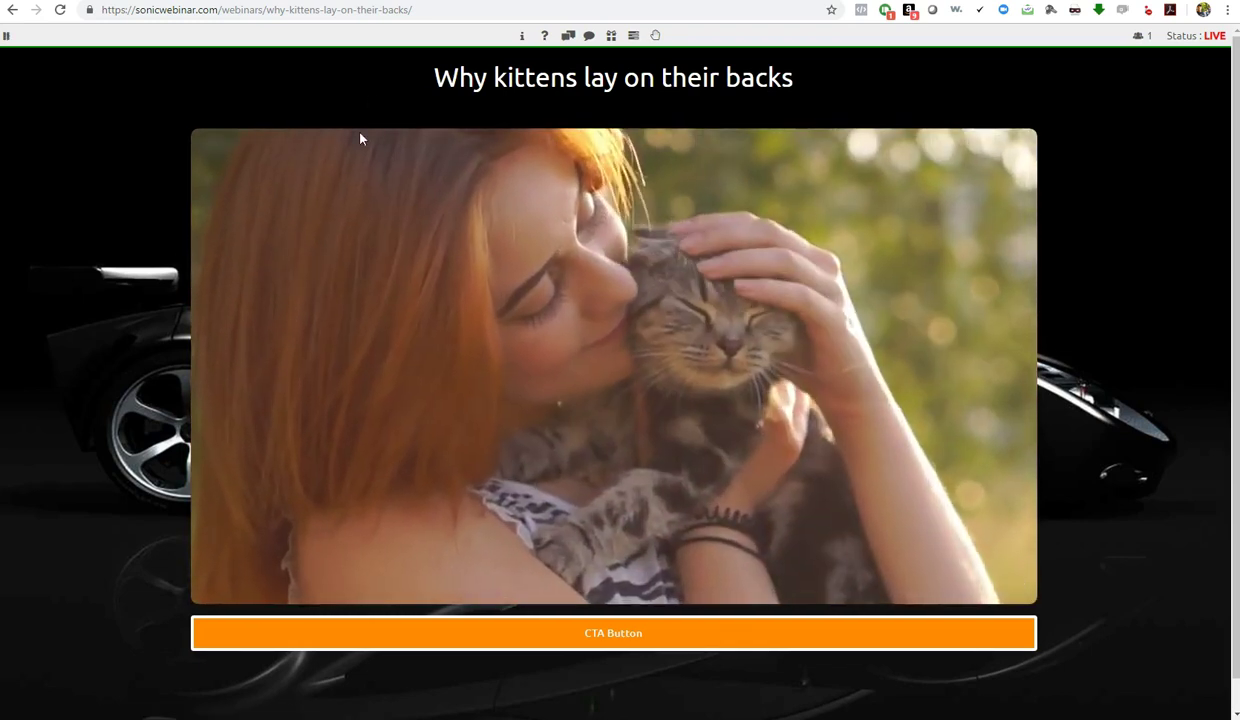
mouse_move(400, 358)
mouse_move(233, 591)
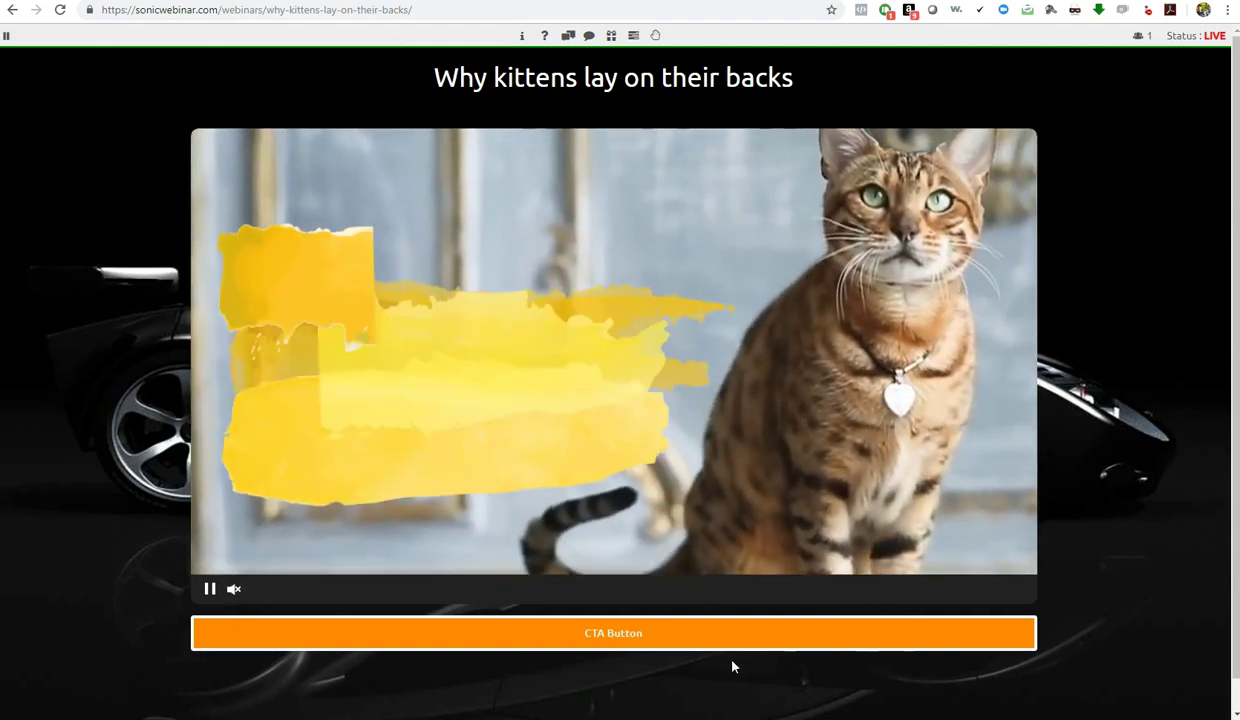
mouse_move(670, 172)
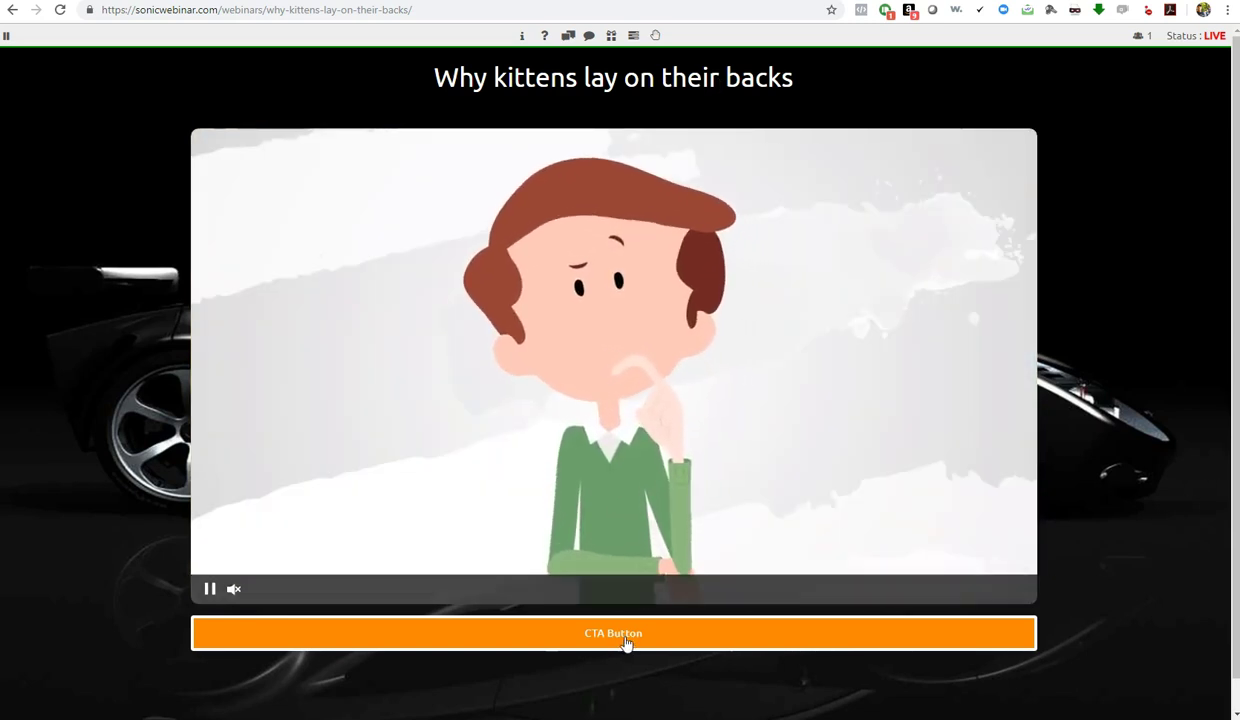
scroll(604, 642, "down", 1)
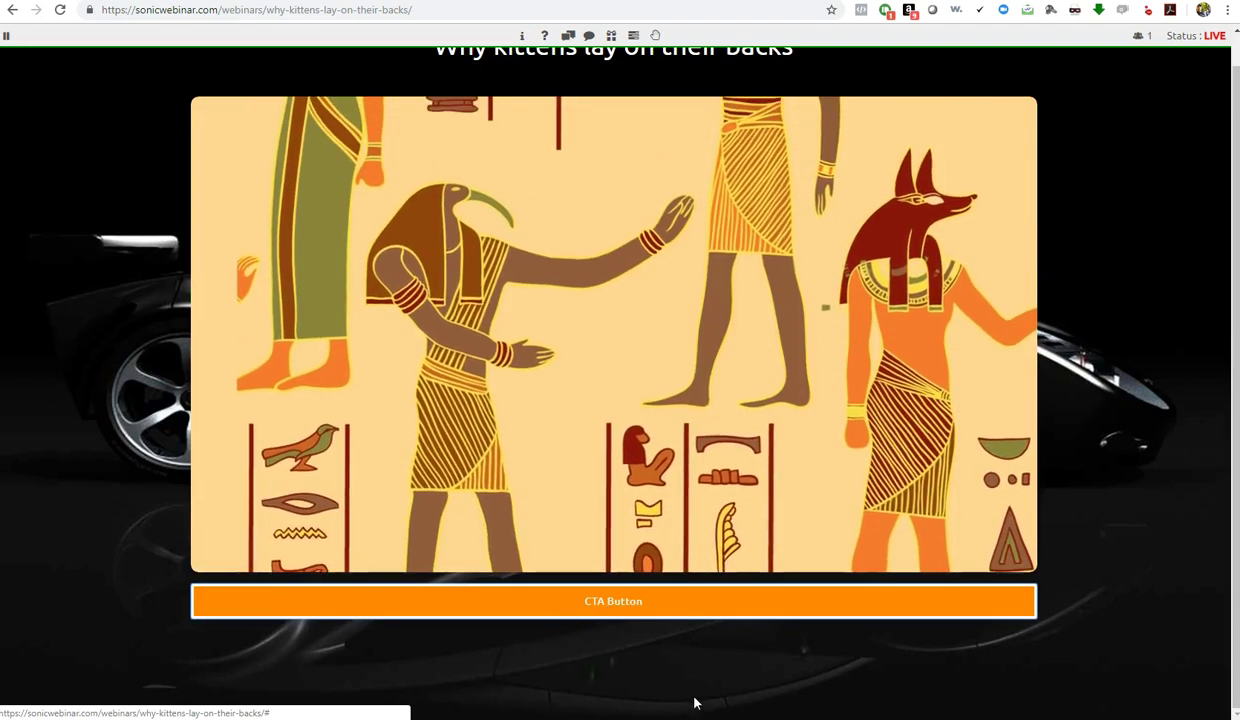
scroll(664, 678, "up", 1)
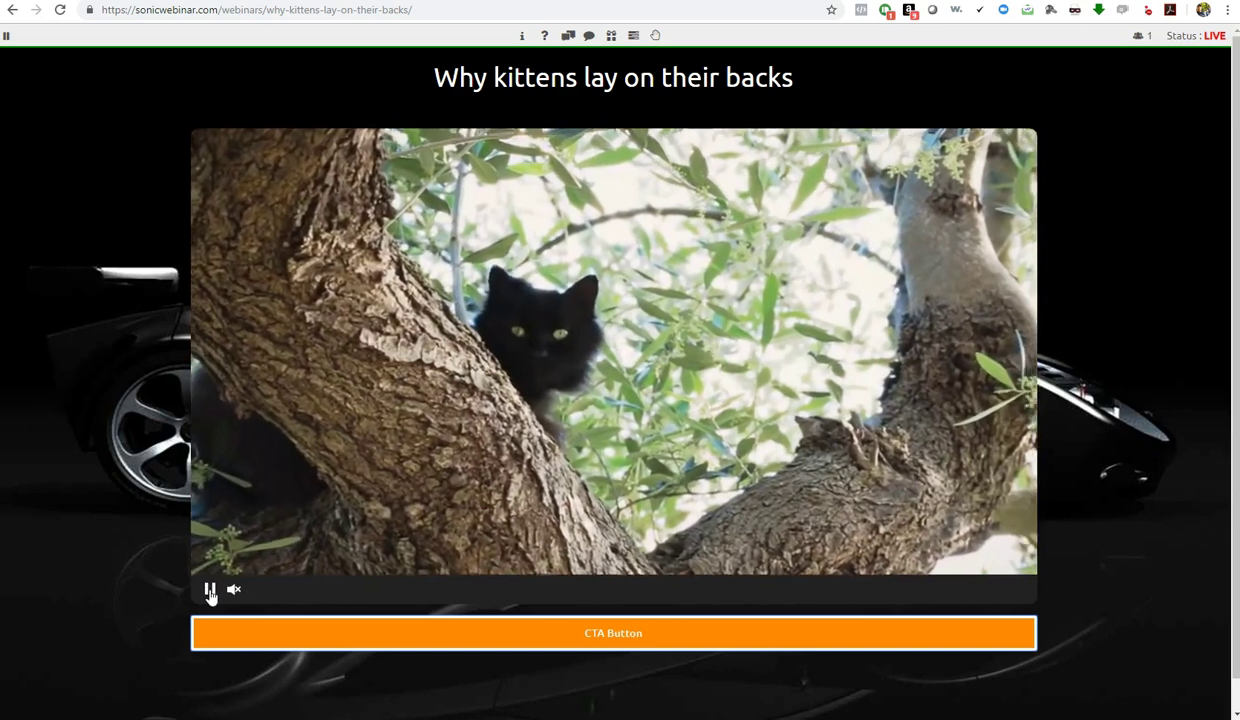
left_click(210, 589)
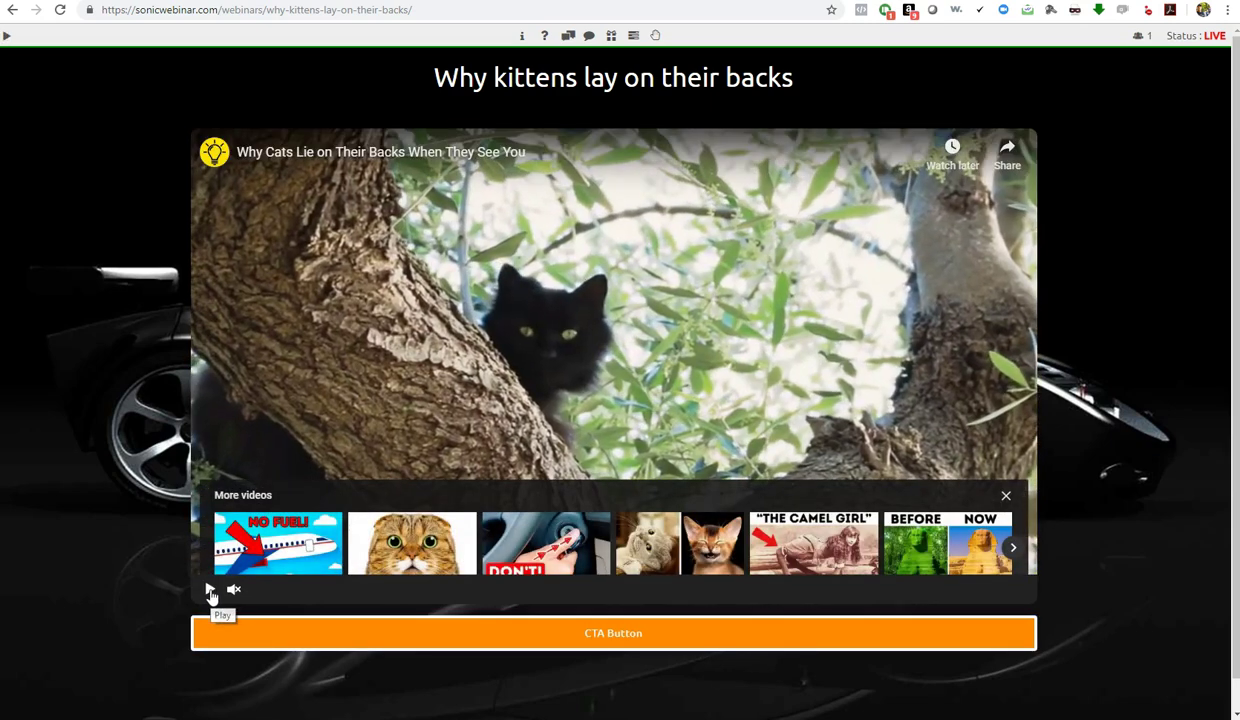
left_click(210, 590)
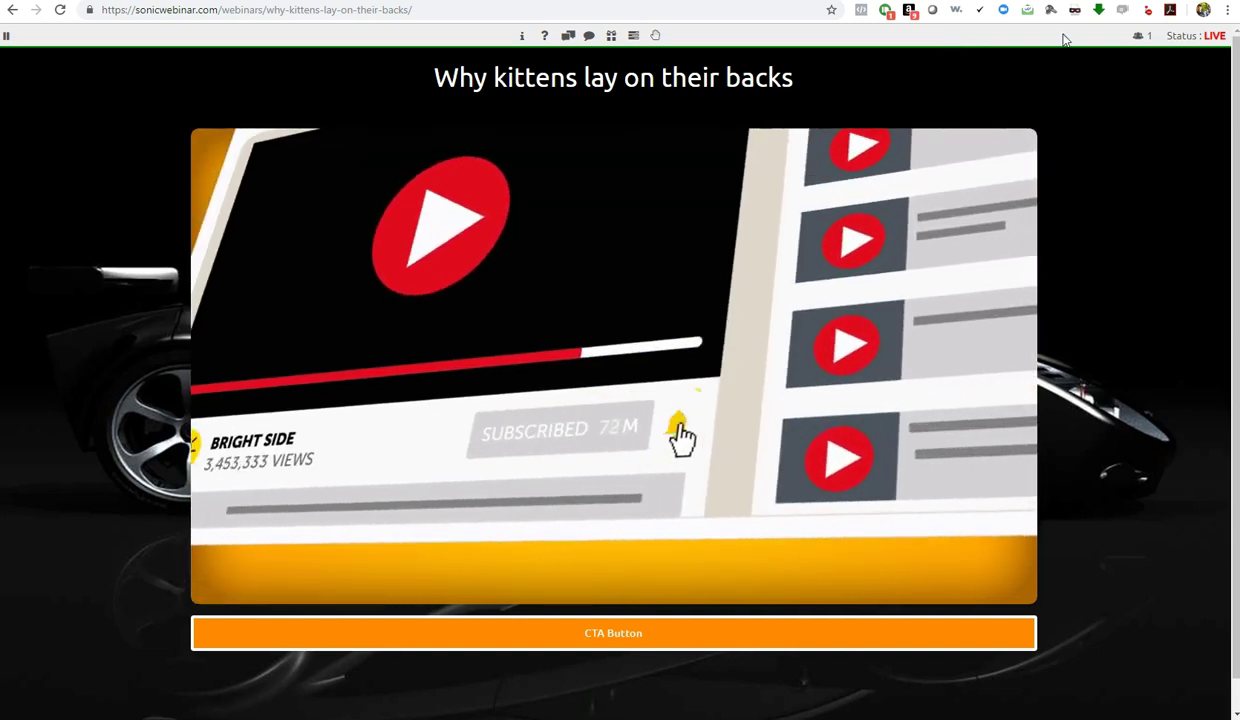
left_click(1141, 36)
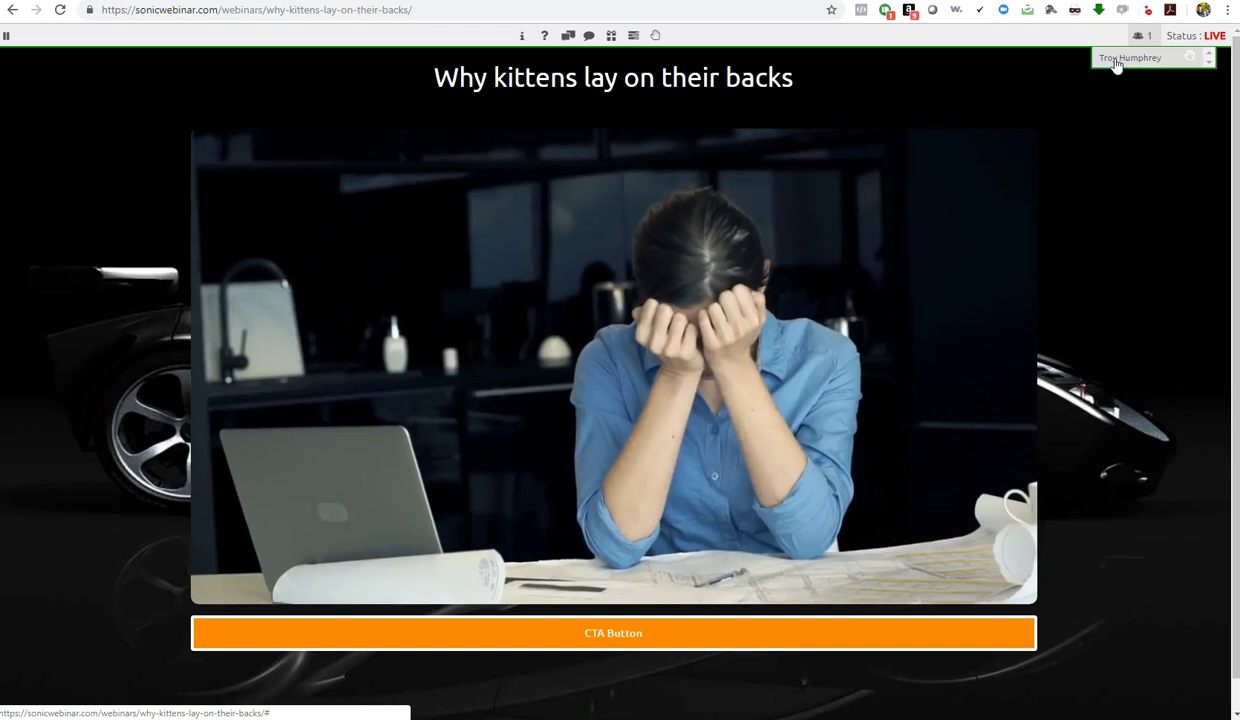
left_click(1146, 66)
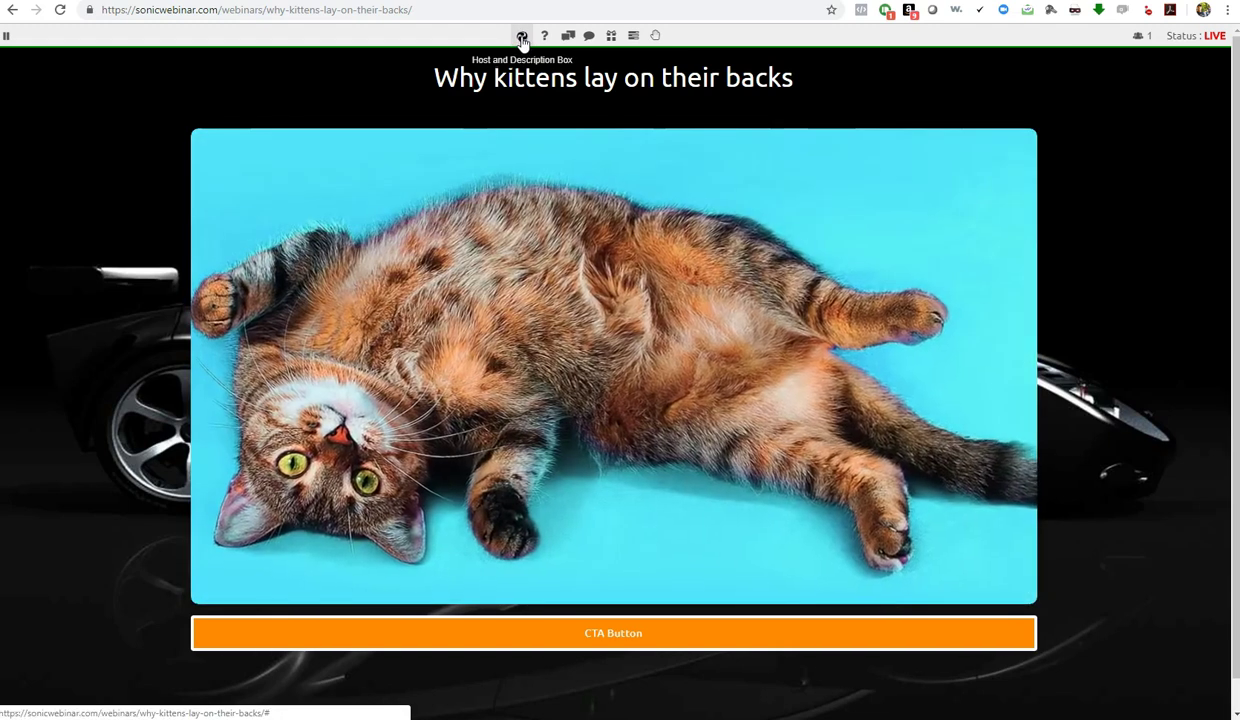
left_click(521, 38)
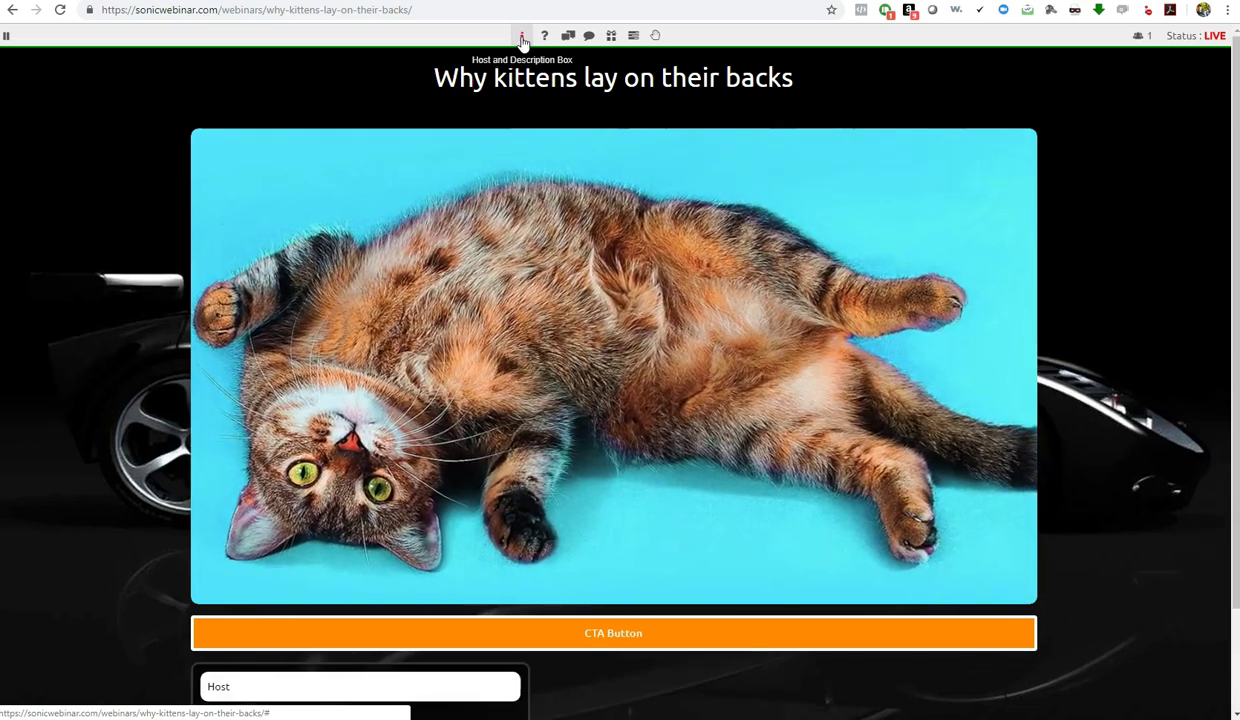
scroll(221, 505, "down", 2)
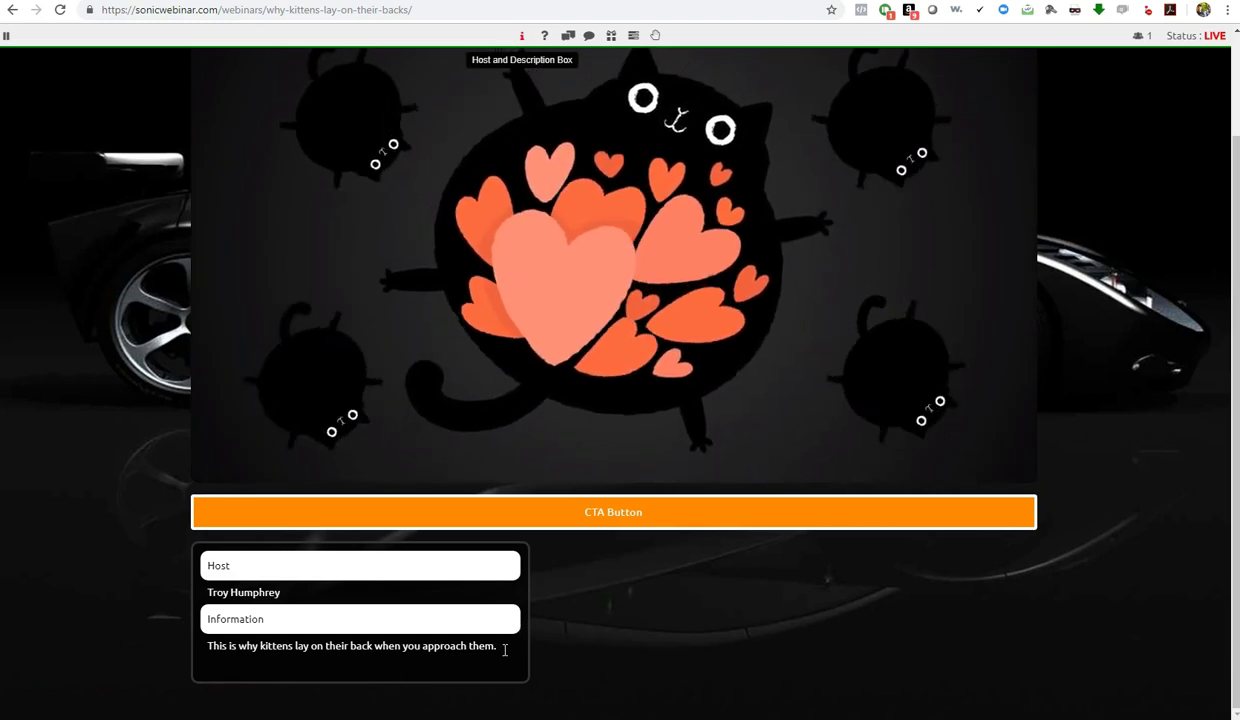
scroll(504, 648, "up", 2)
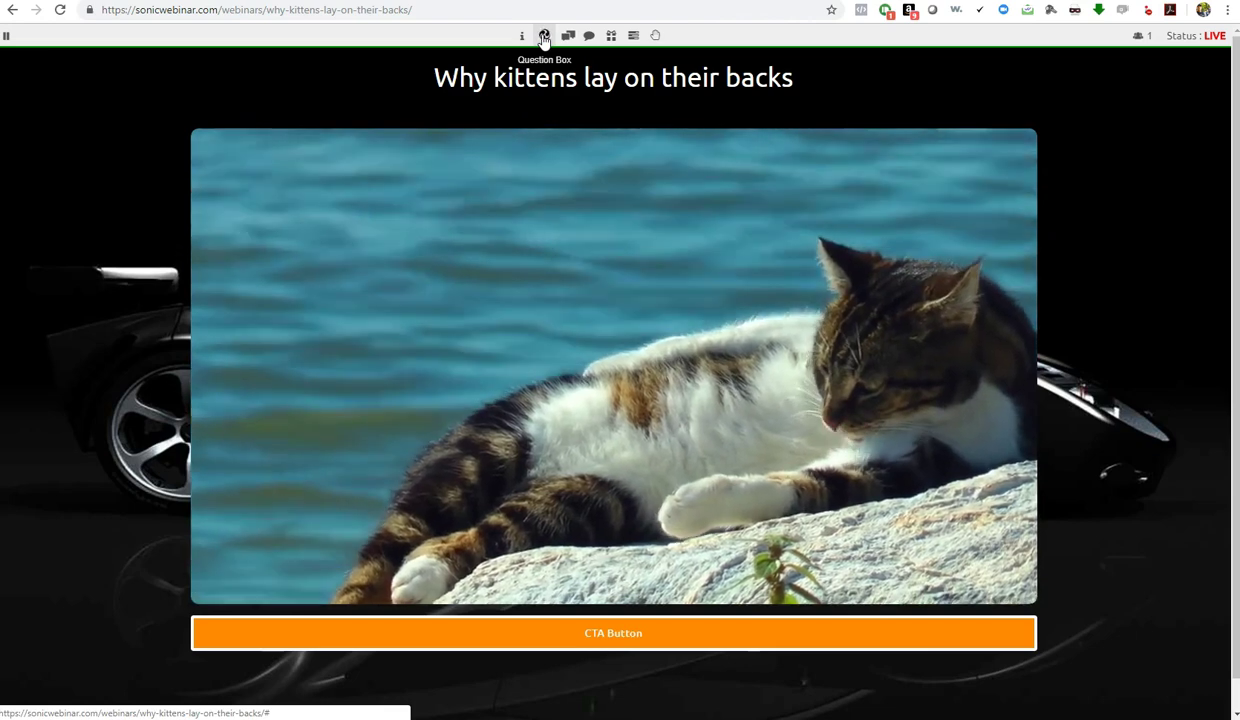
Ask the host 'Is this awesome or what?!' through the live-page Question Box
left_click(544, 36)
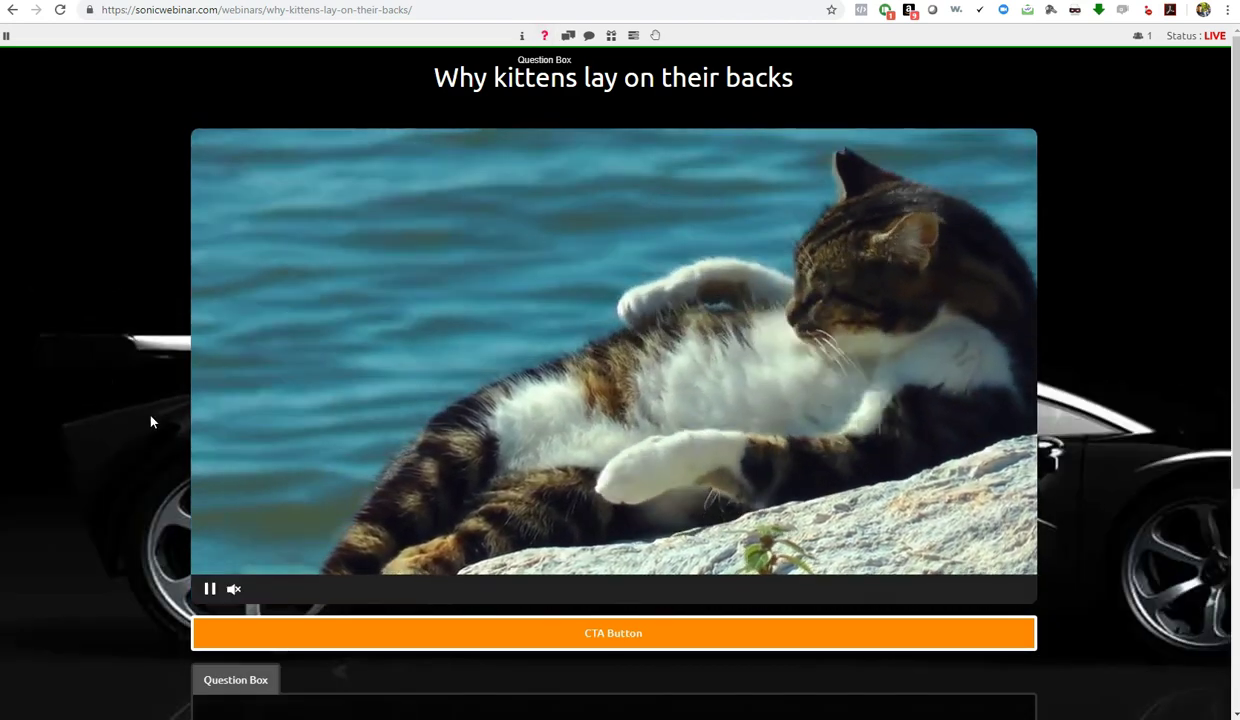
scroll(152, 421, "down", 5)
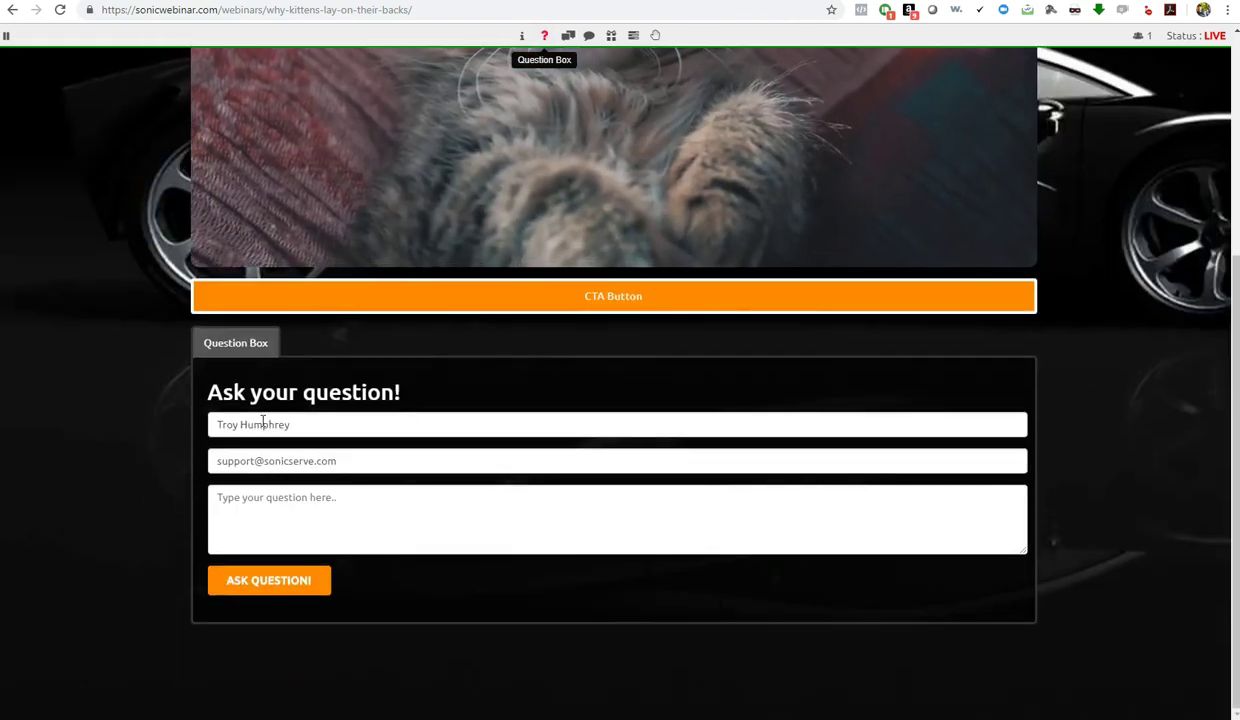
left_click(287, 511)
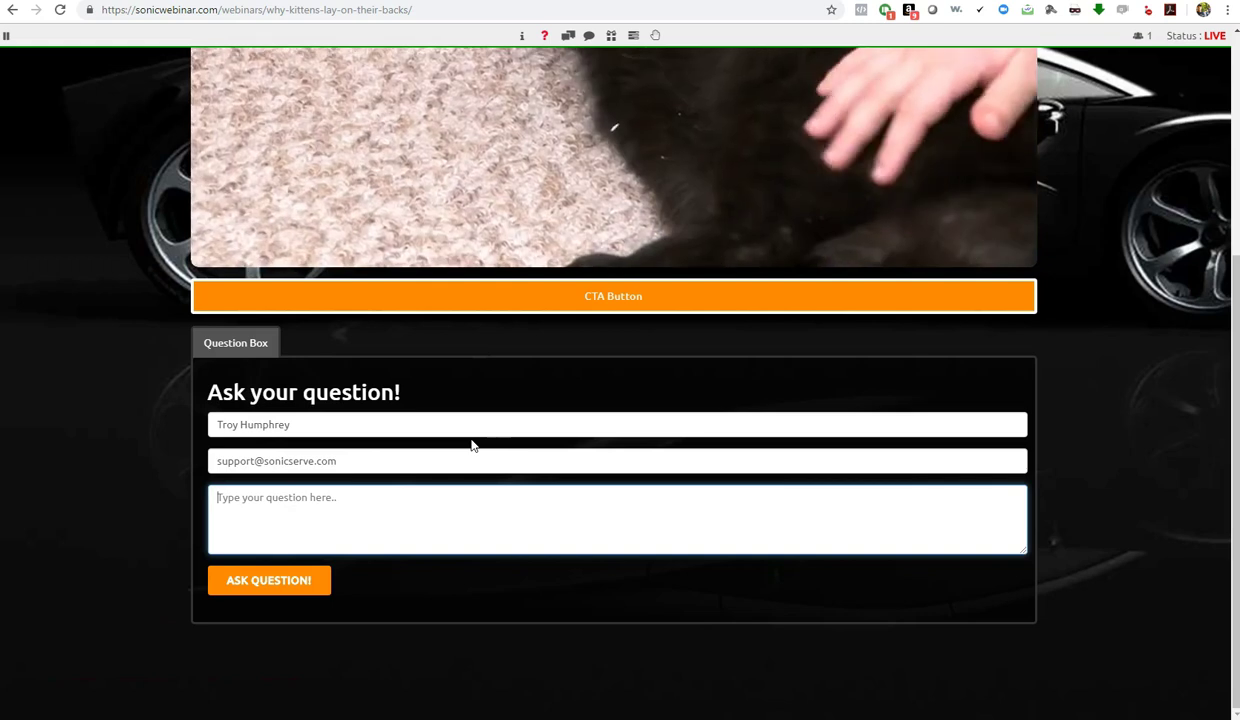
type("Is this ")
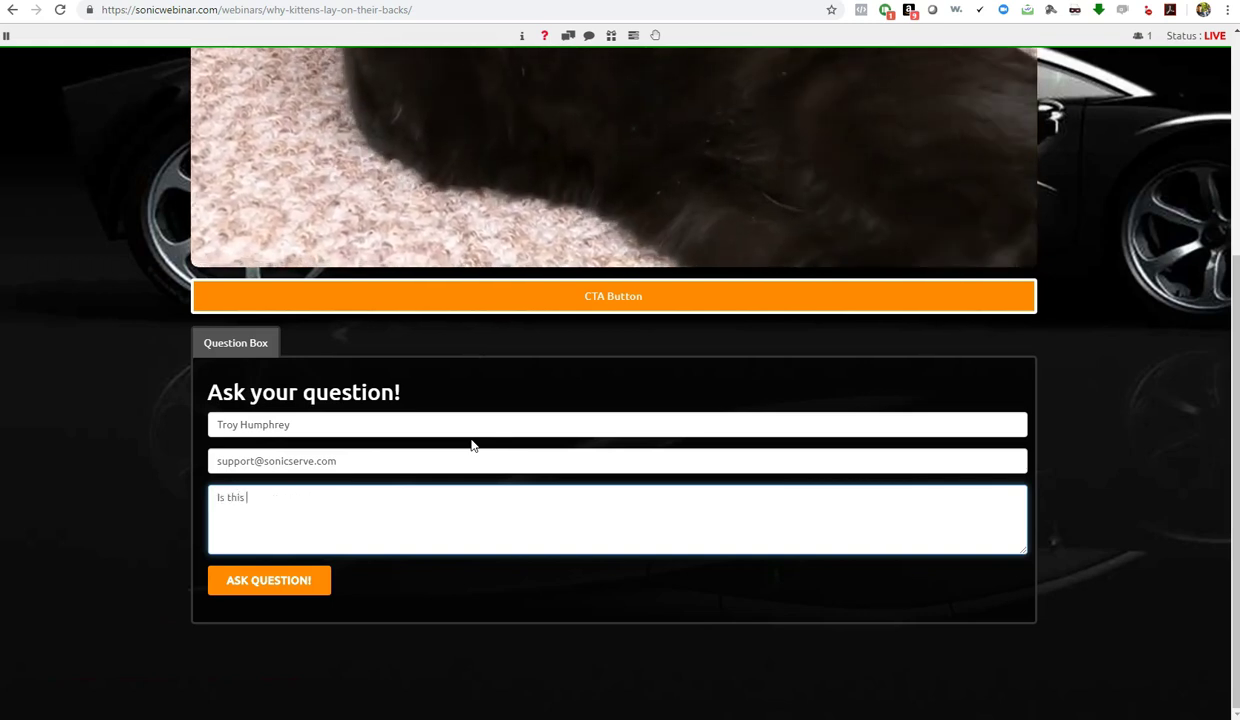
type("awesome or what?!")
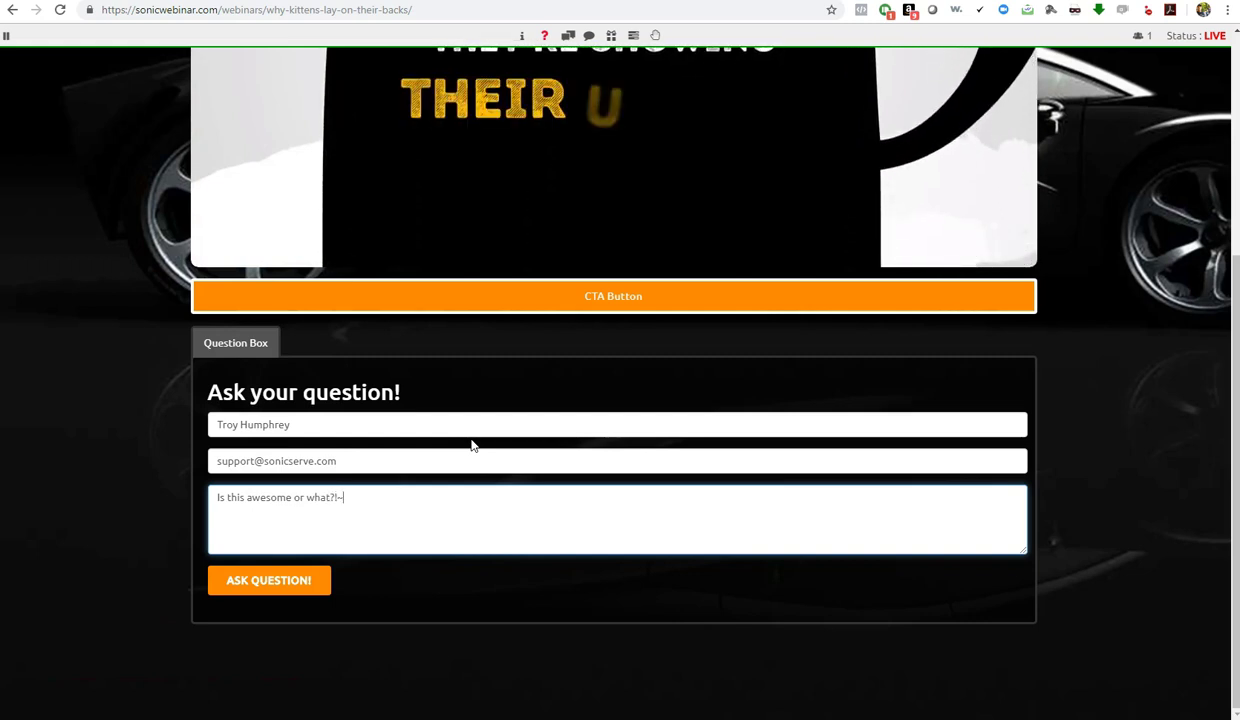
key("ctrl+shift+i")
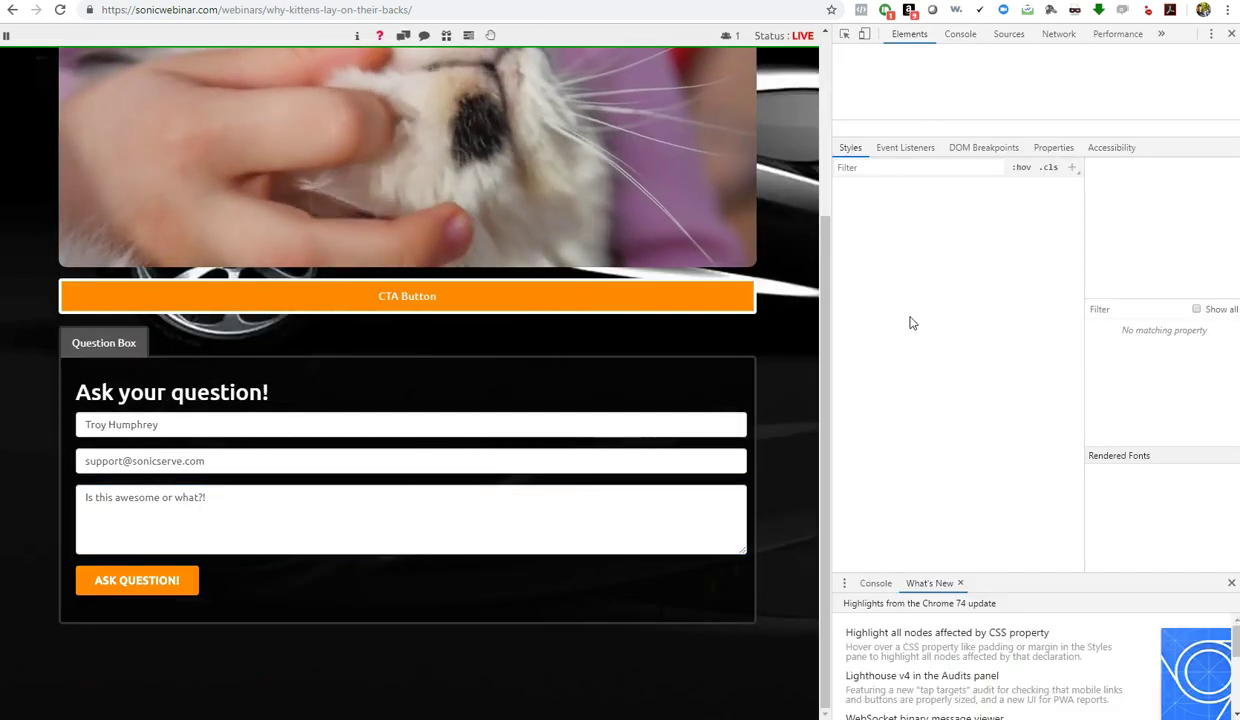
left_click(1230, 35)
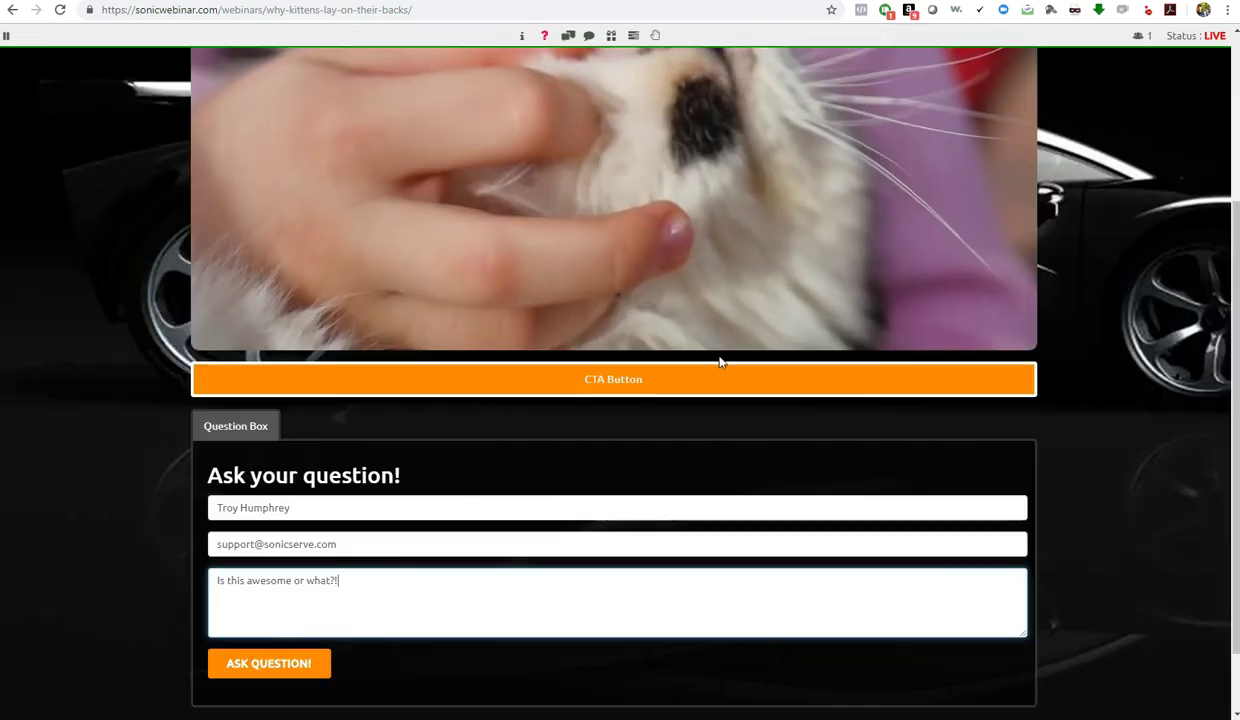
left_click(263, 663)
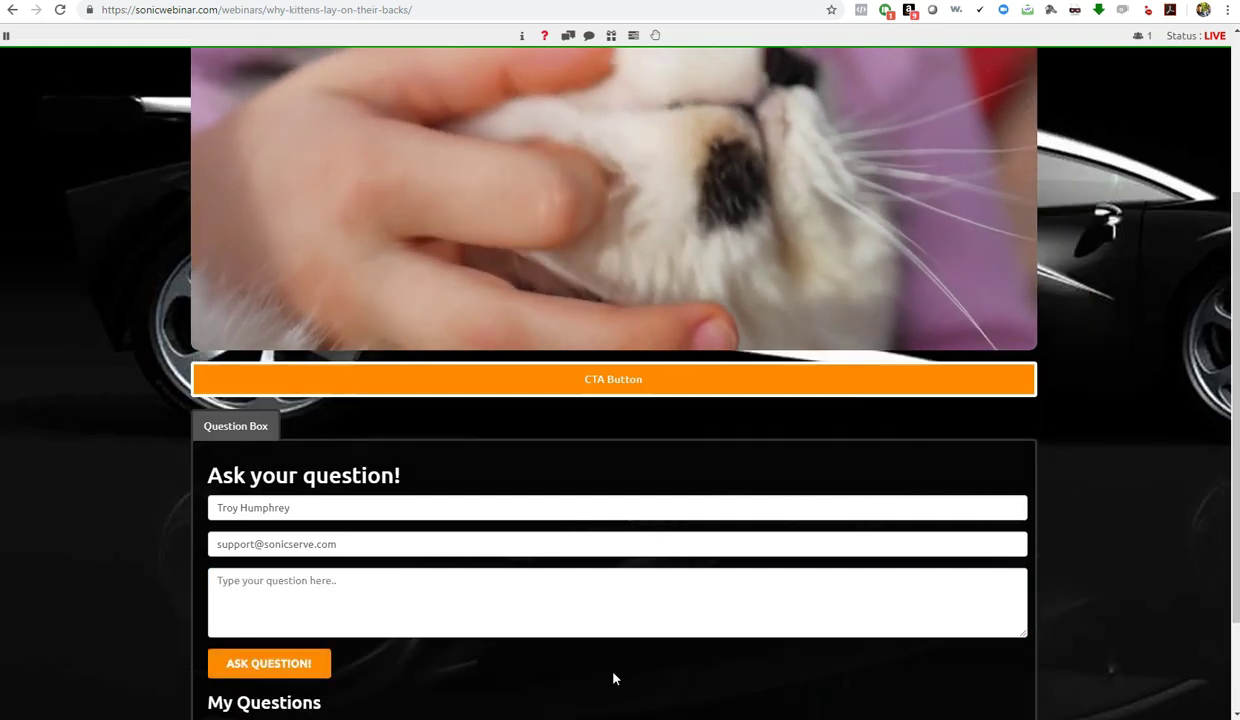
Scroll the live page to check the question appears under My Questions
scroll(540, 665, "down", 2)
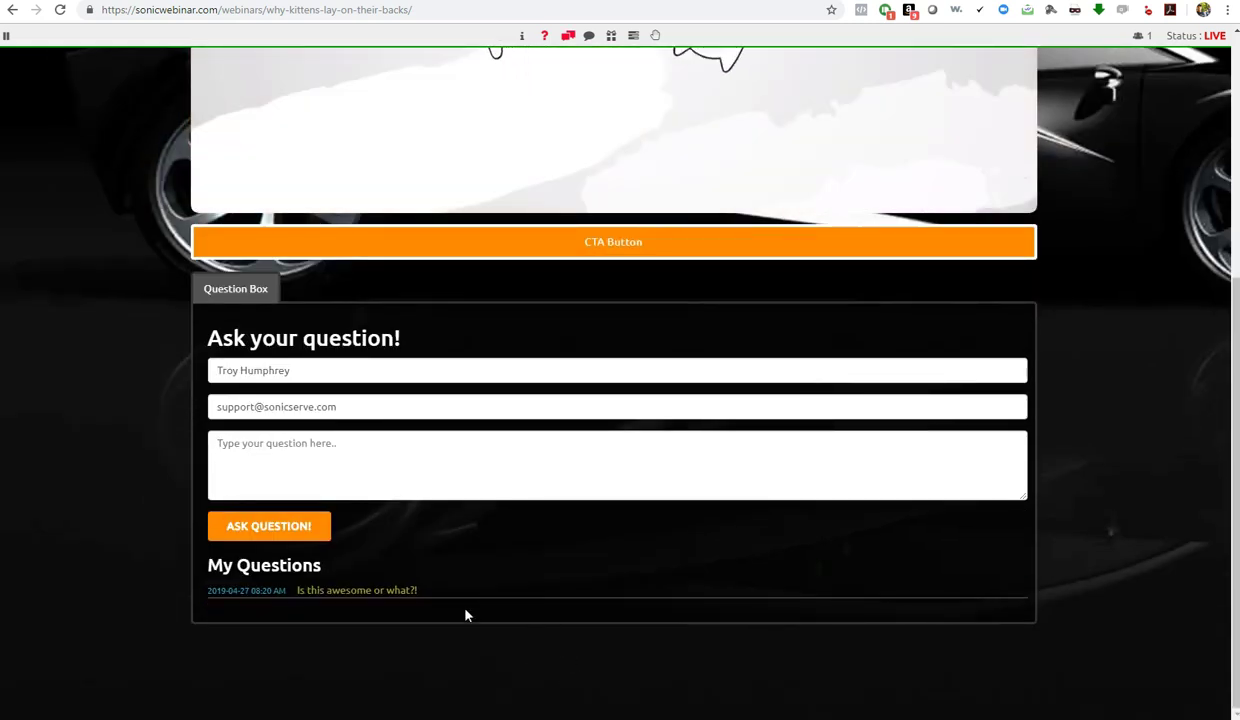
scroll(390, 587, "up", 3)
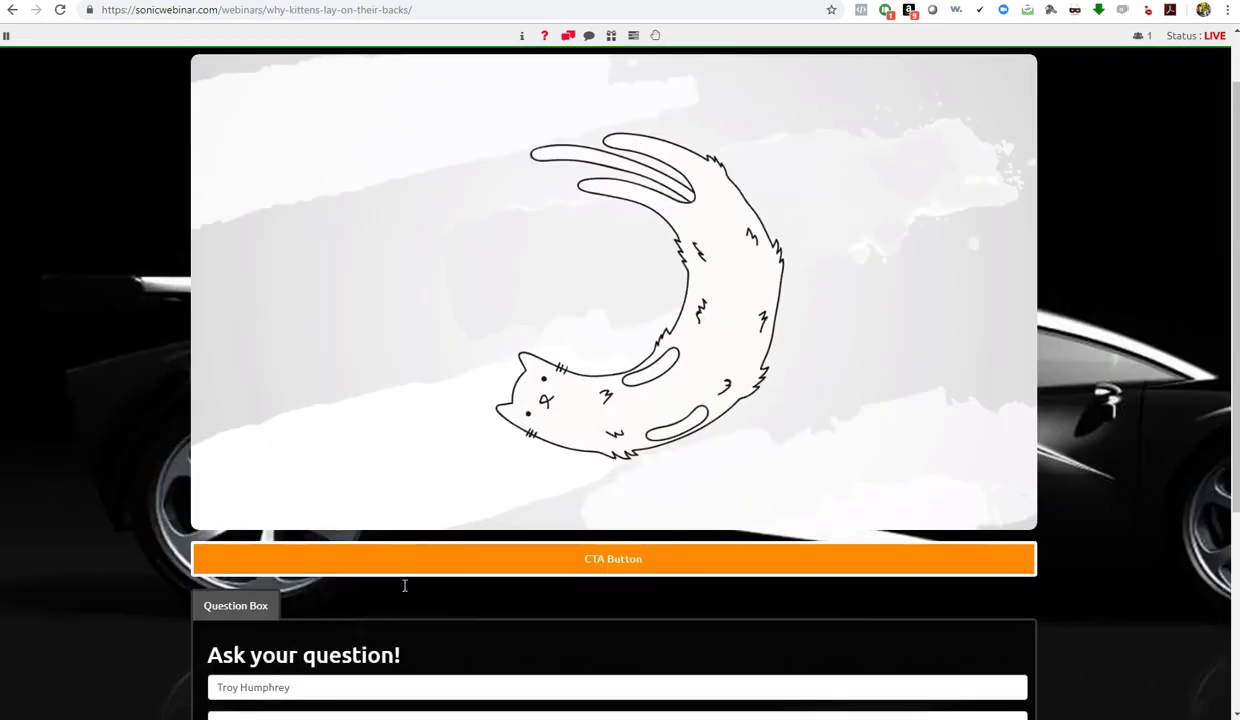
scroll(420, 650, "up", 1)
scroll(430, 680, "down", 3)
scroll(415, 640, "up", 2)
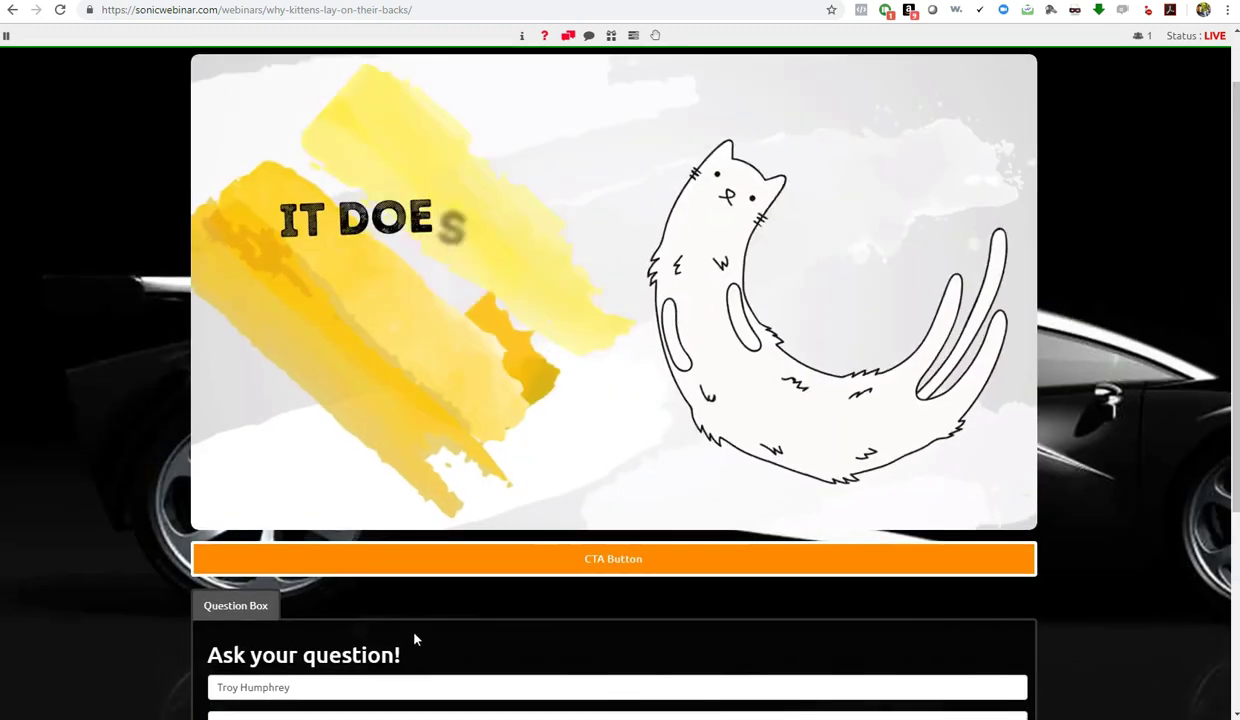
scroll(320, 632, "down", 1)
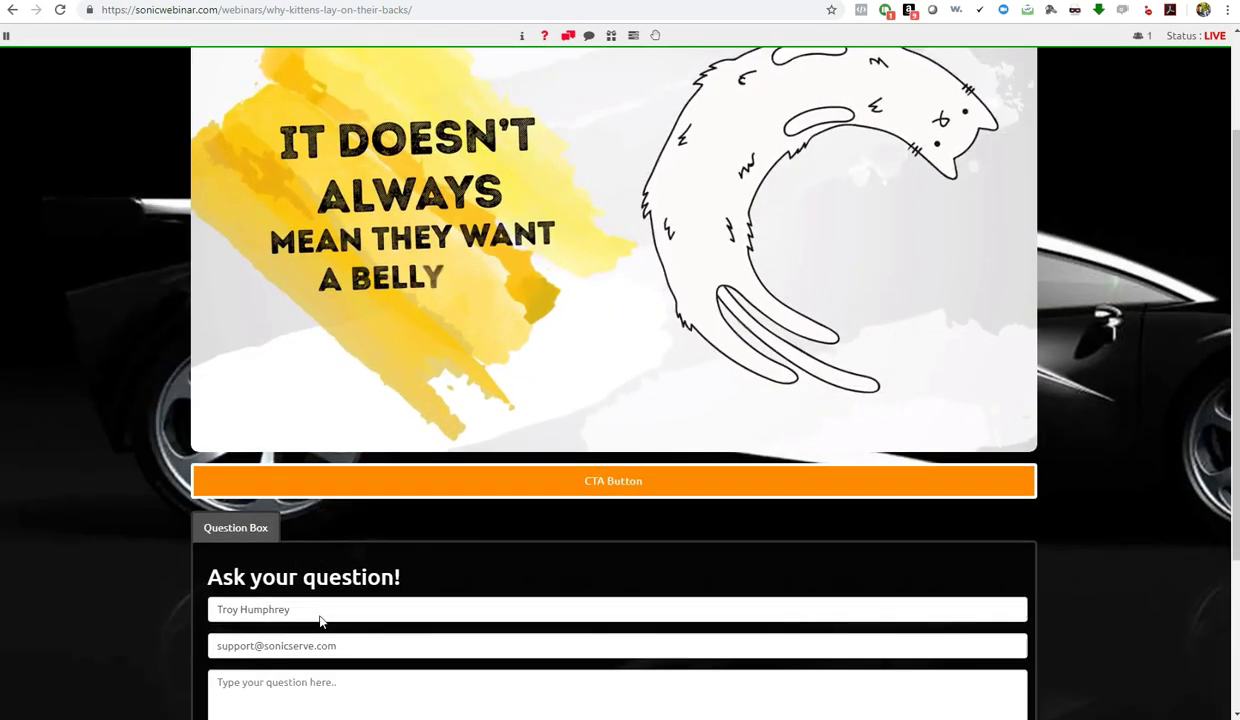
scroll(324, 630, "up", 2)
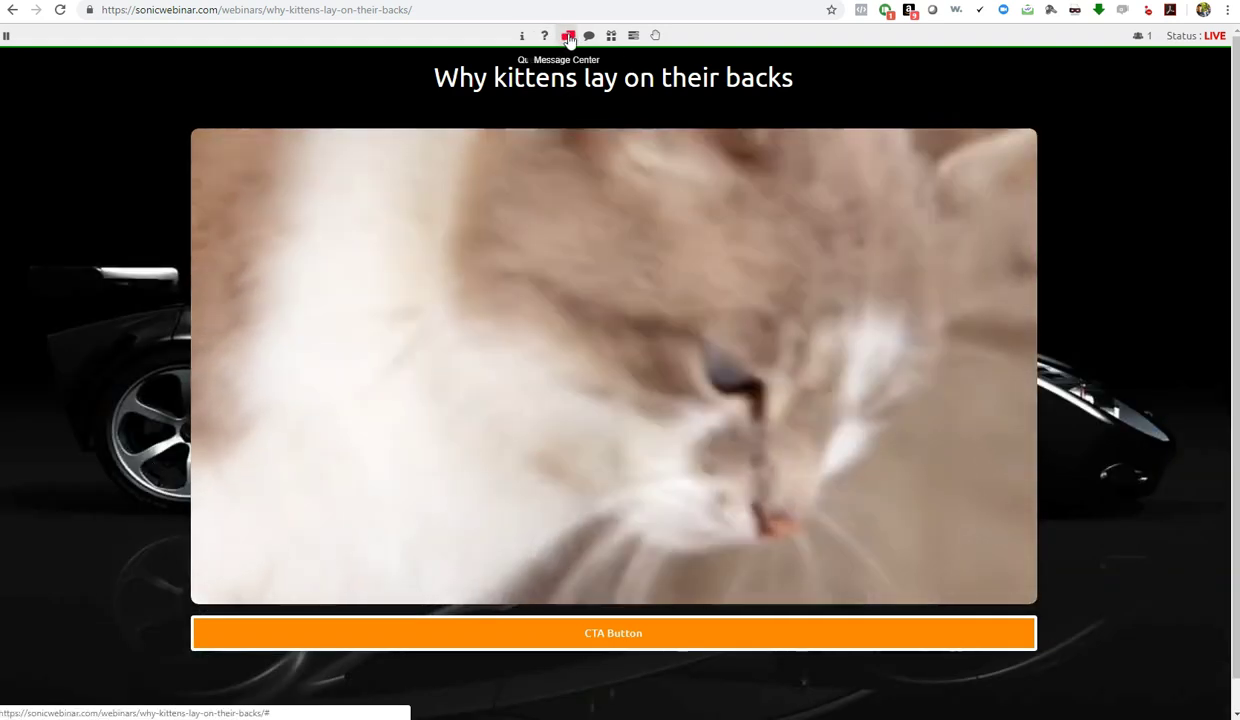
Open the Message Center to read the question 'Is this awesome or what?!'
left_click(568, 37)
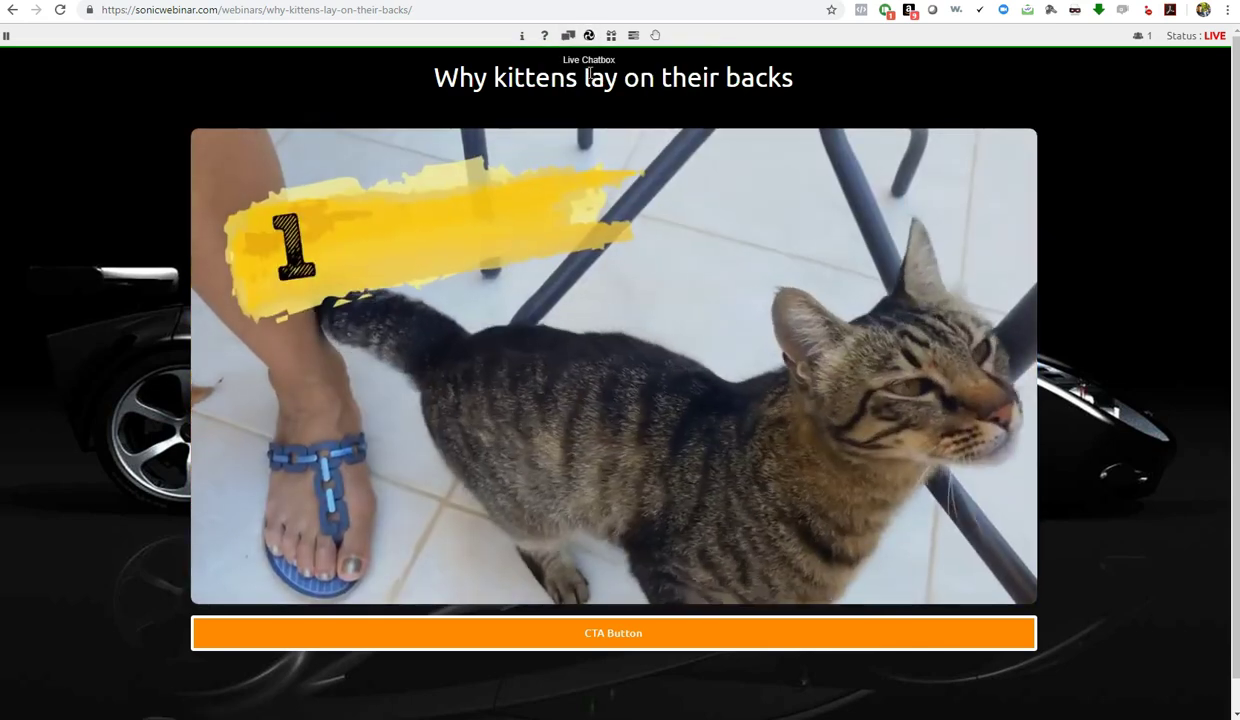
left_click(589, 38)
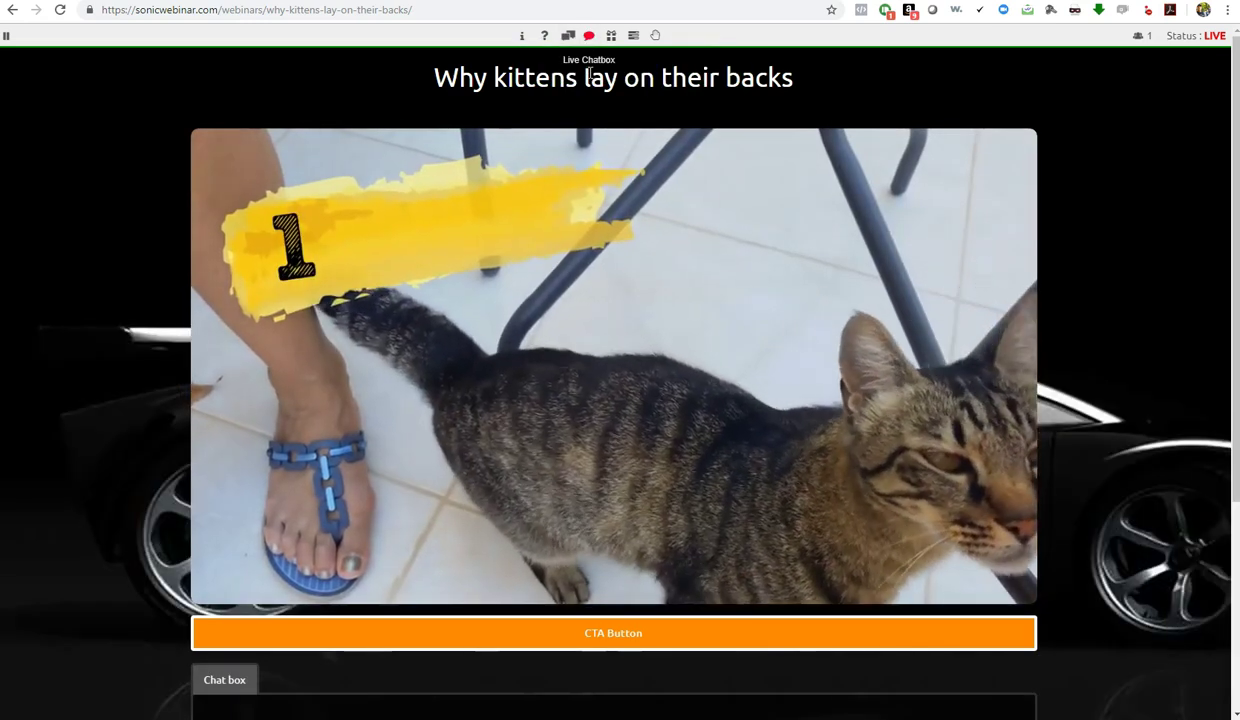
scroll(278, 443, "down", 3)
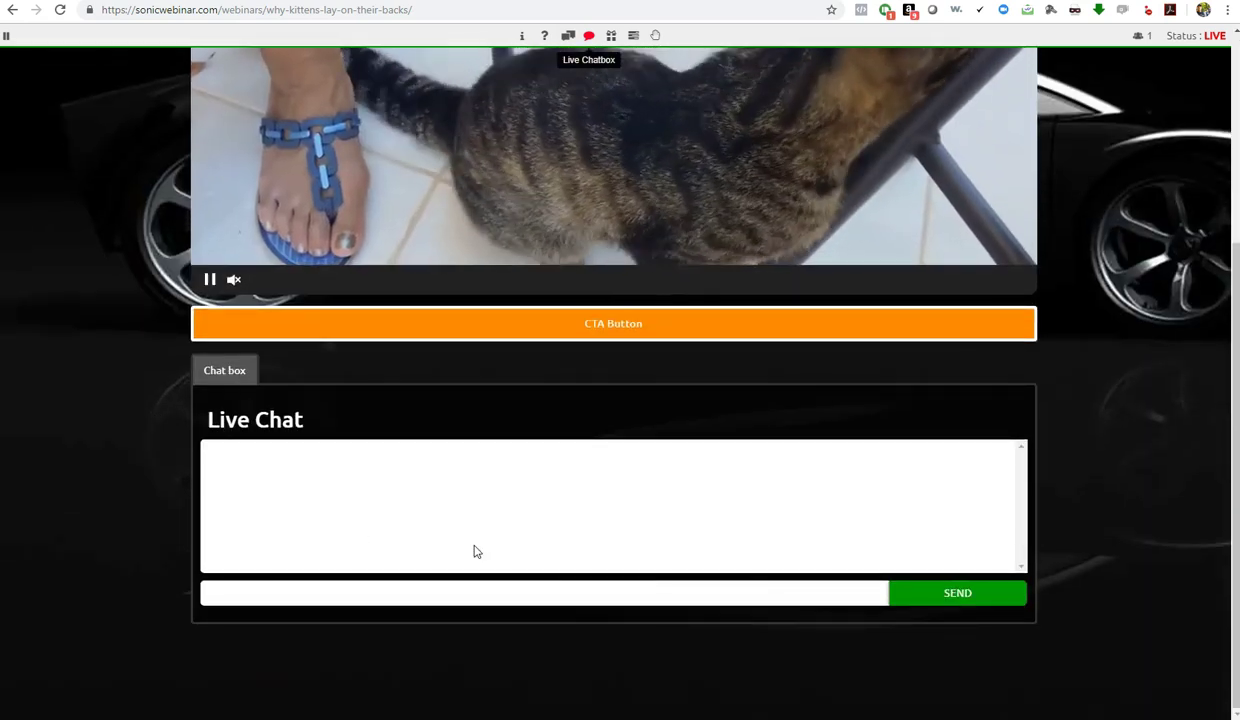
left_click(371, 587)
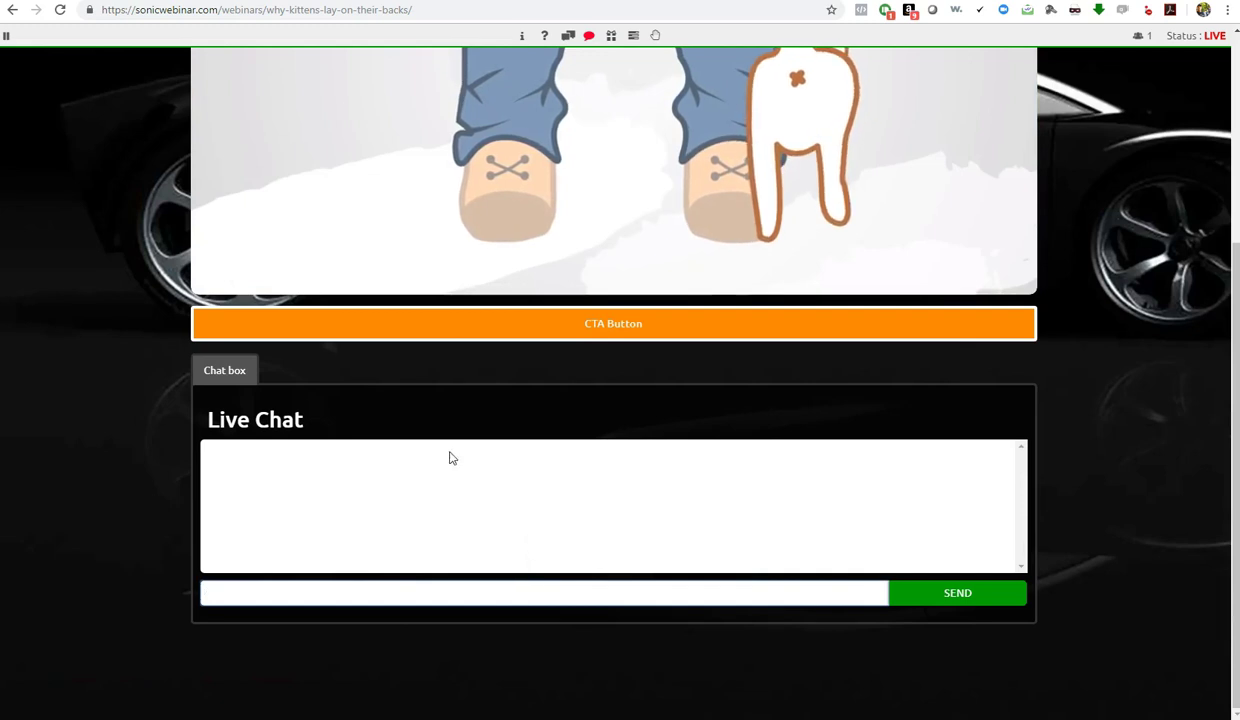
scroll(452, 458, "up", 3)
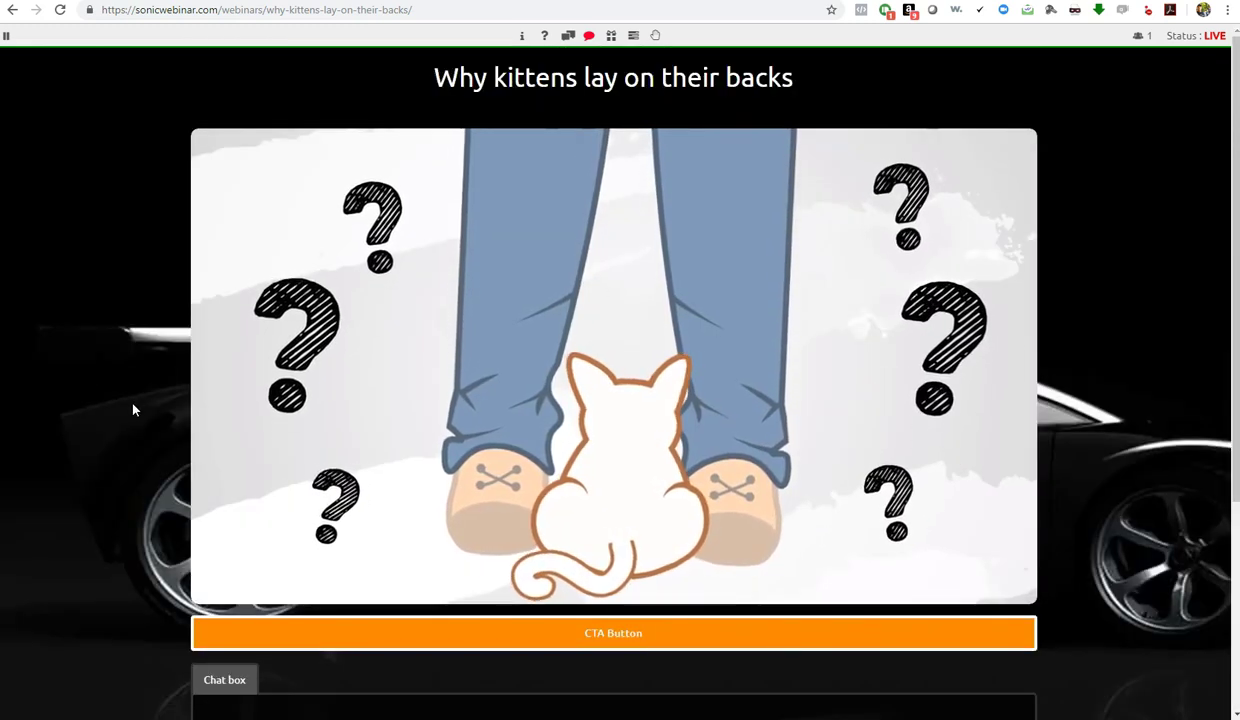
scroll(133, 409, "down", 1)
scroll(133, 409, "down", 3)
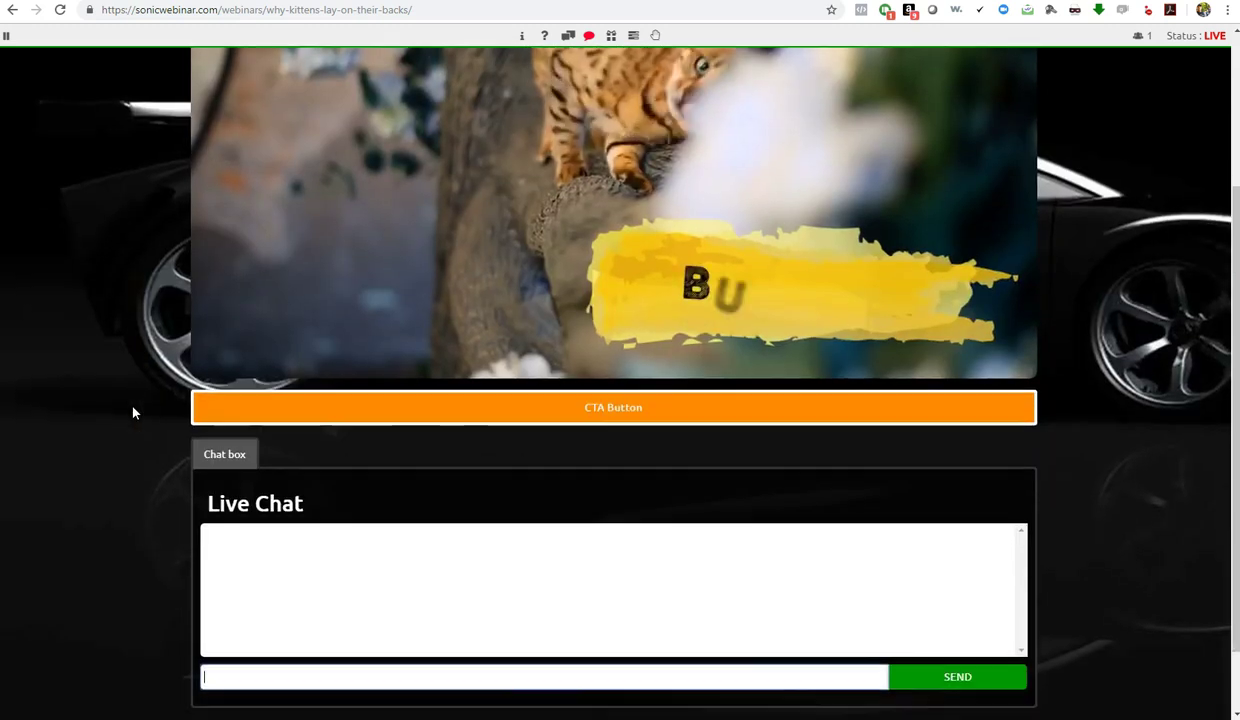
scroll(141, 404, "up", 3)
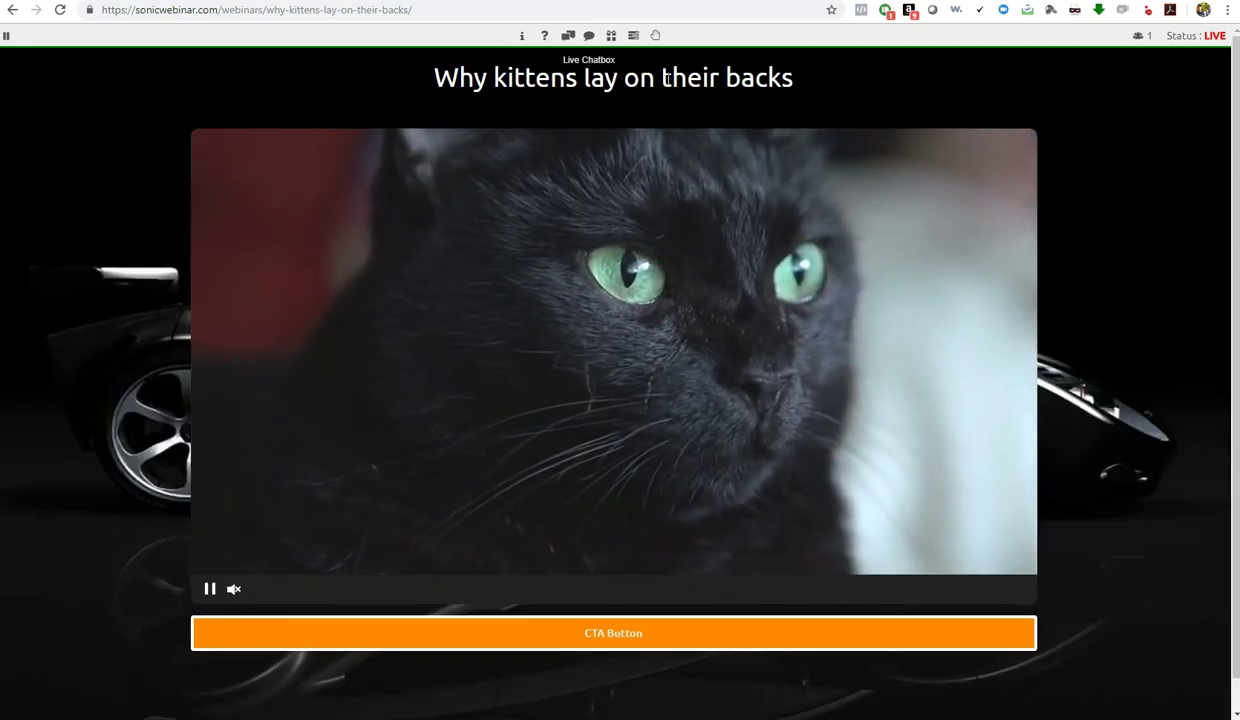
Turn on the Incentive Box so its bar appears below the CTA button
left_click(612, 37)
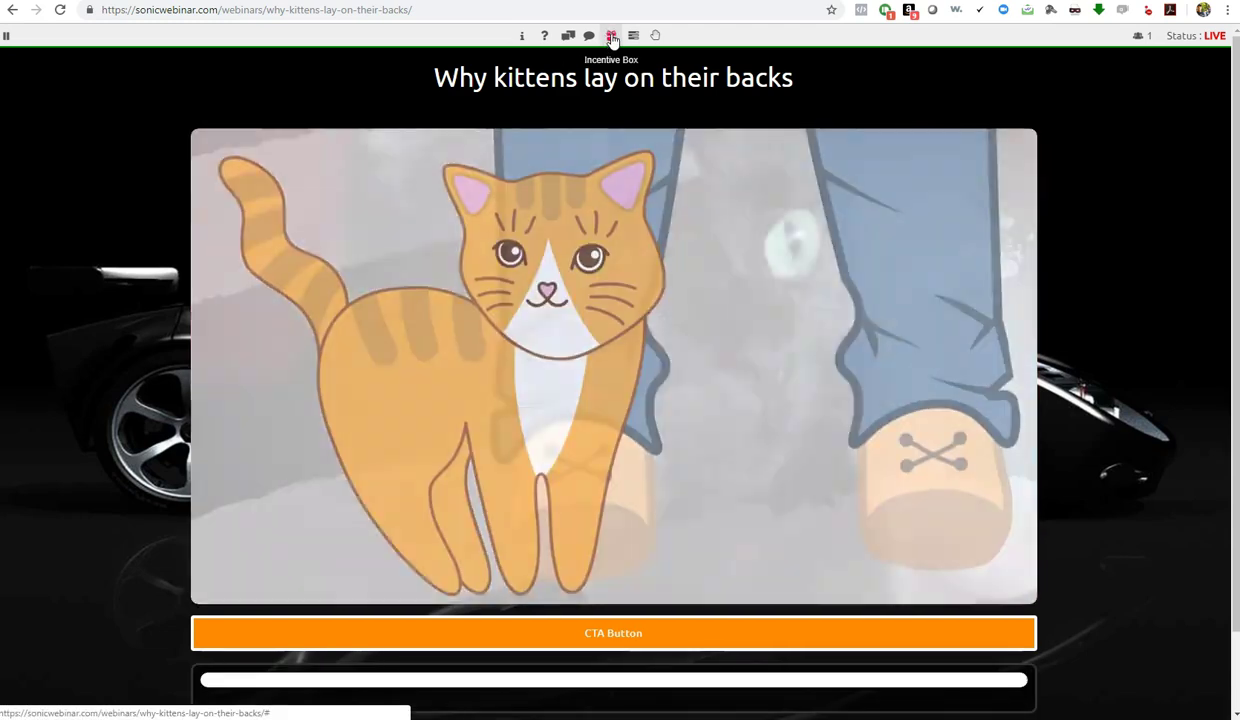
scroll(256, 262, "down", 1)
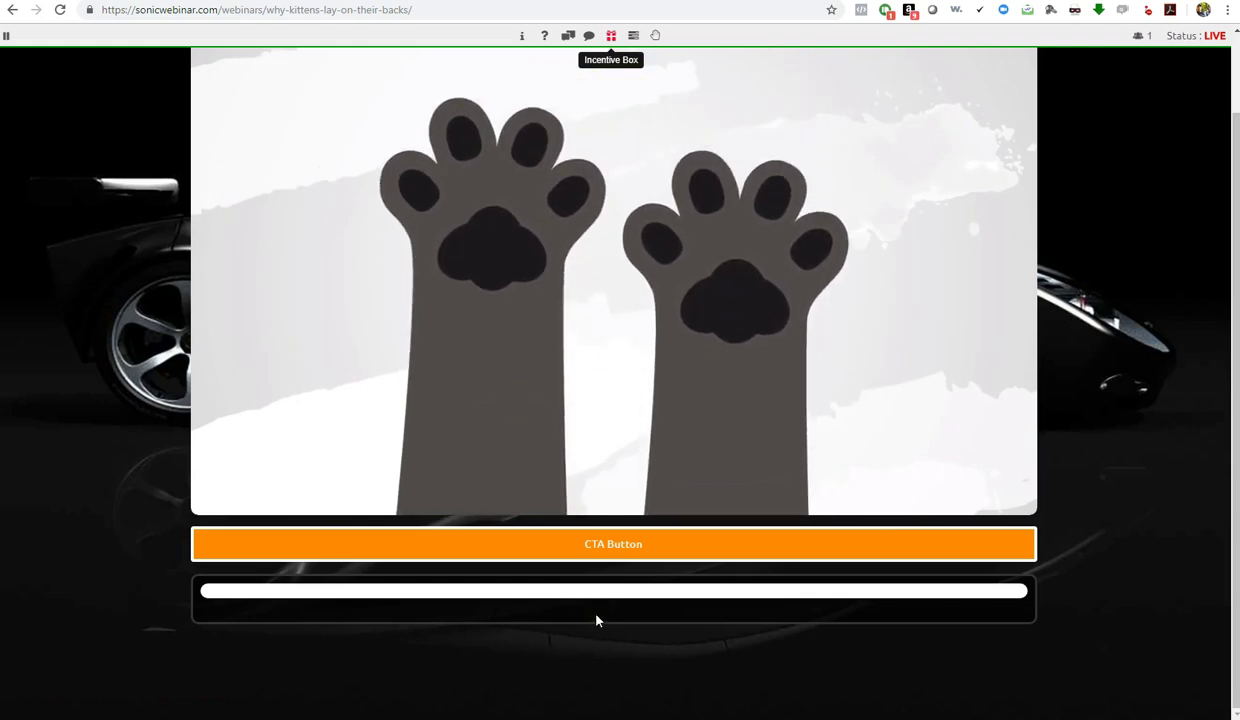
mouse_move(587, 313)
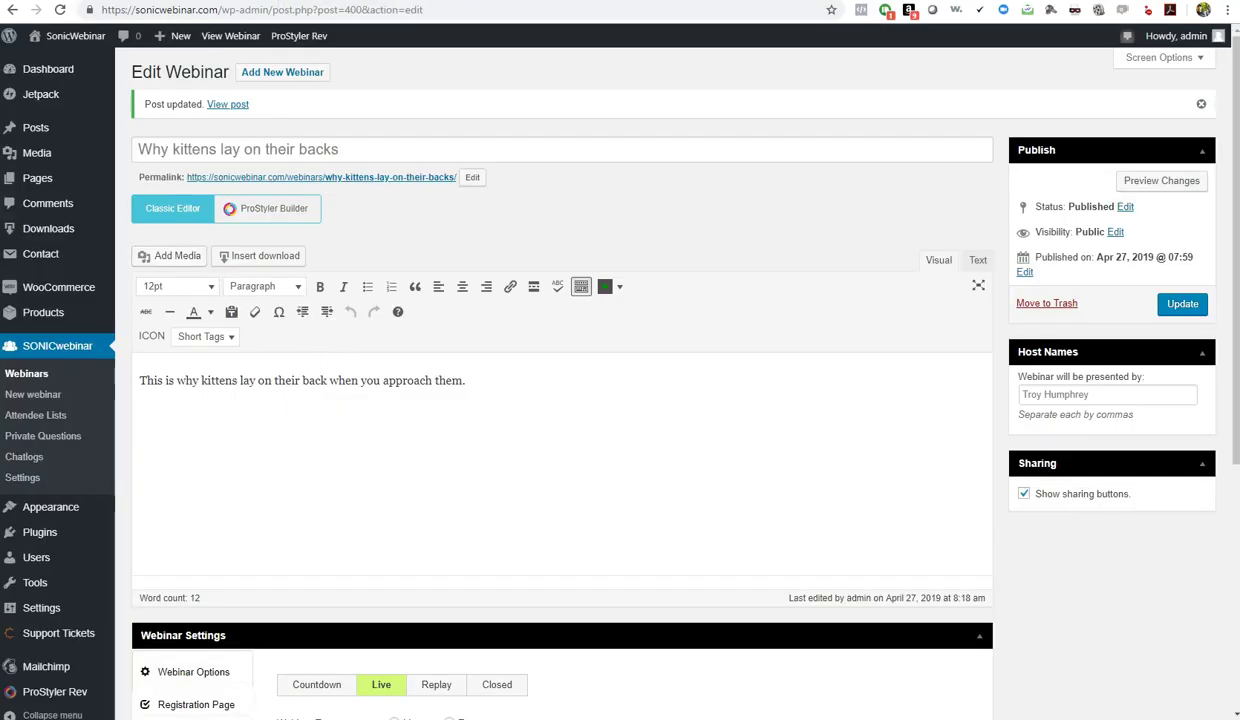
Review the Replay Page settings (Hide Title No, title colour FFFFFF), then return to the live webinar
scroll(1127, 597, "down", 4)
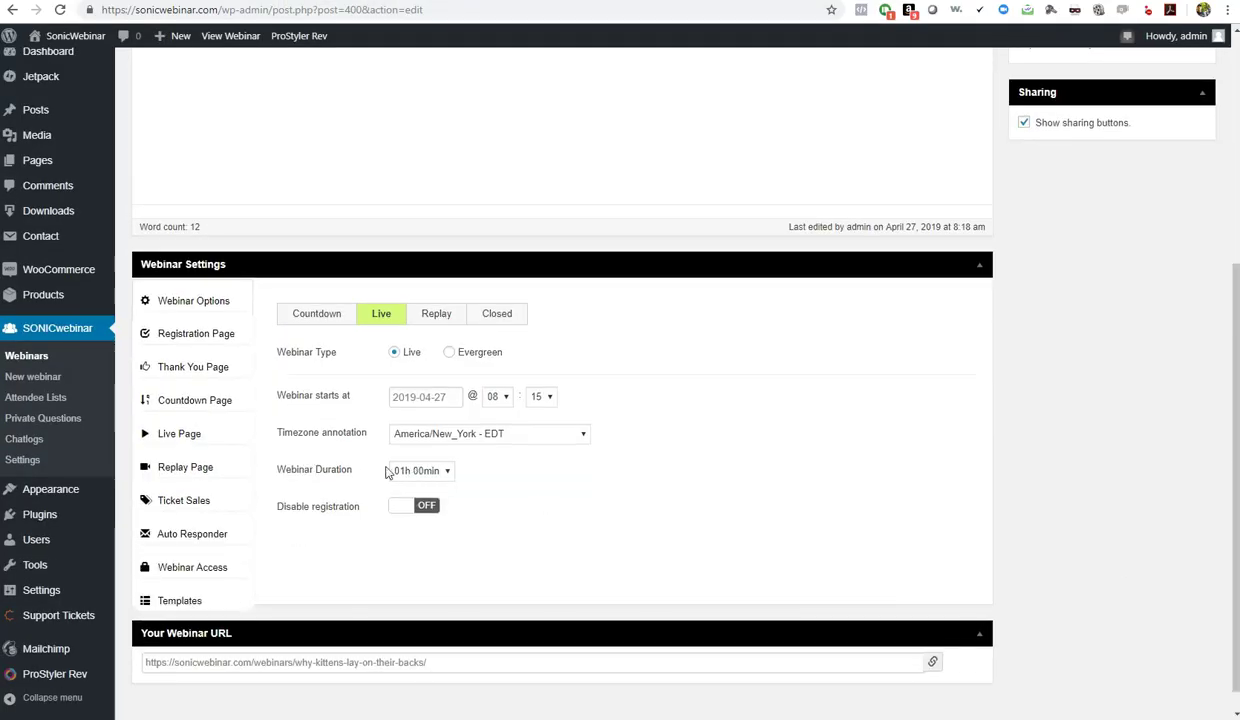
left_click(170, 468)
scroll(857, 504, "down", 3)
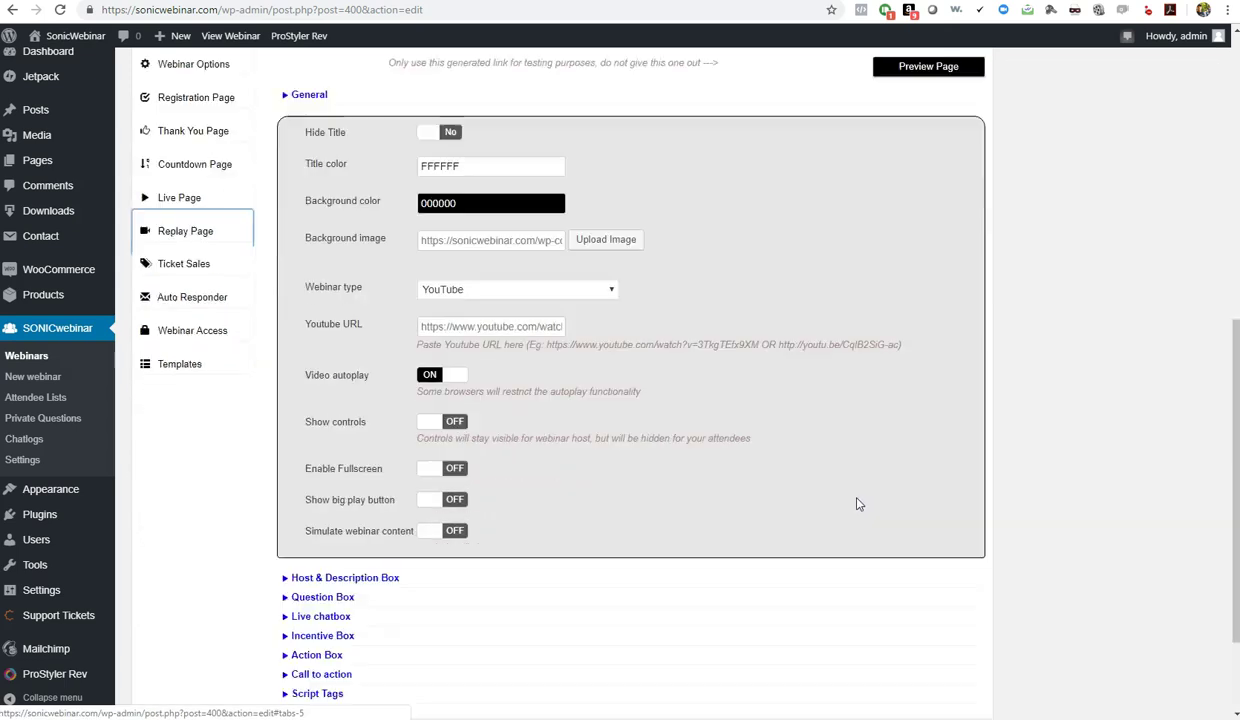
scroll(857, 504, "down", 2)
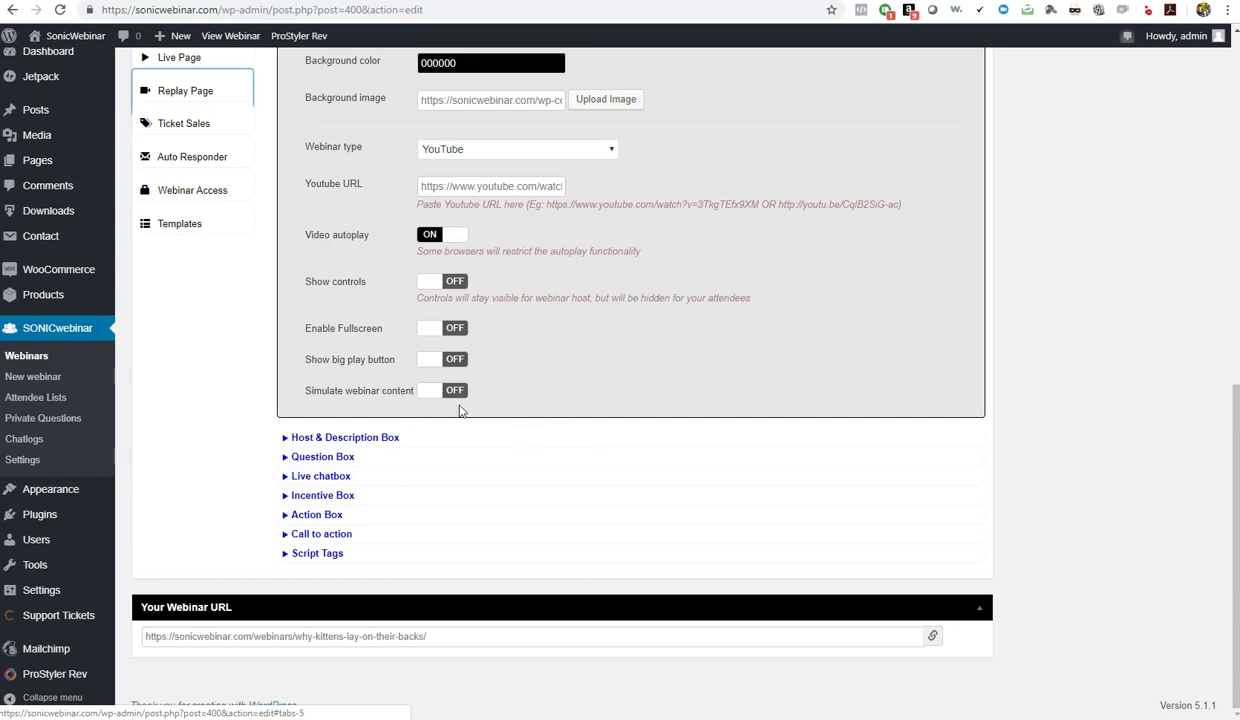
scroll(505, 455, "up", 7)
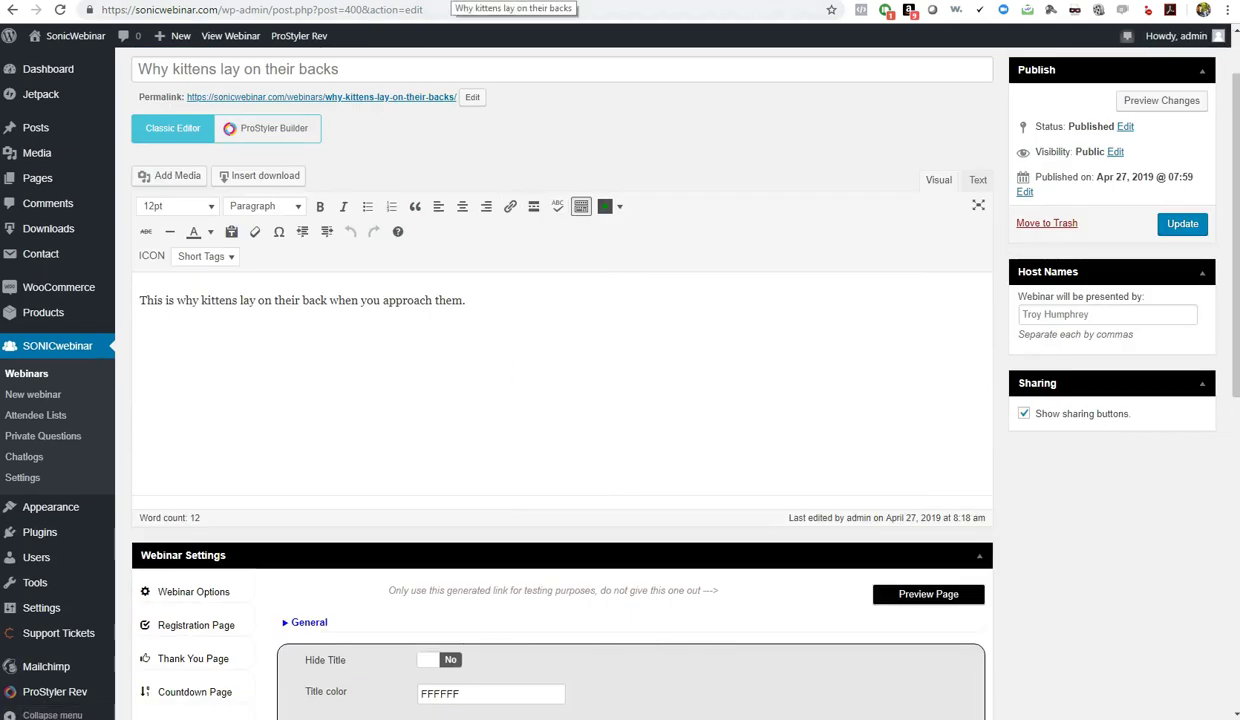
left_click(445, 1)
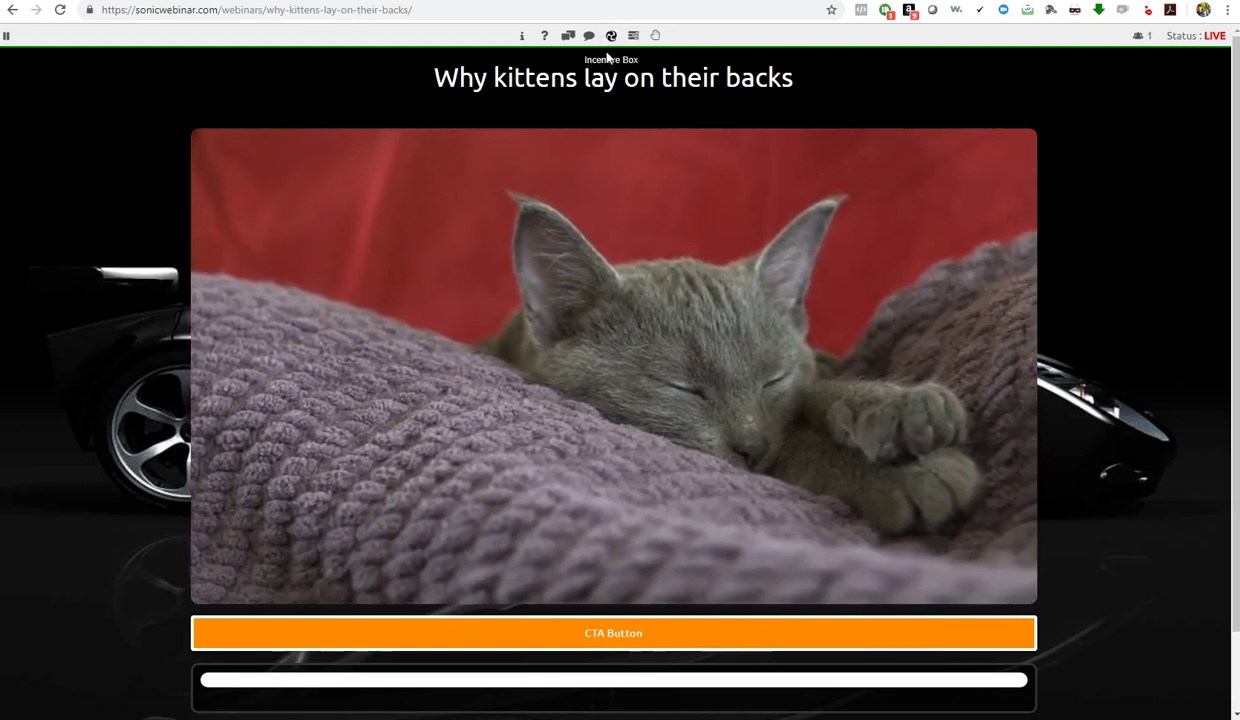
Hide the incentive bar, raise a hand in the Action Box, clear all hands, and hide the box
left_click(611, 36)
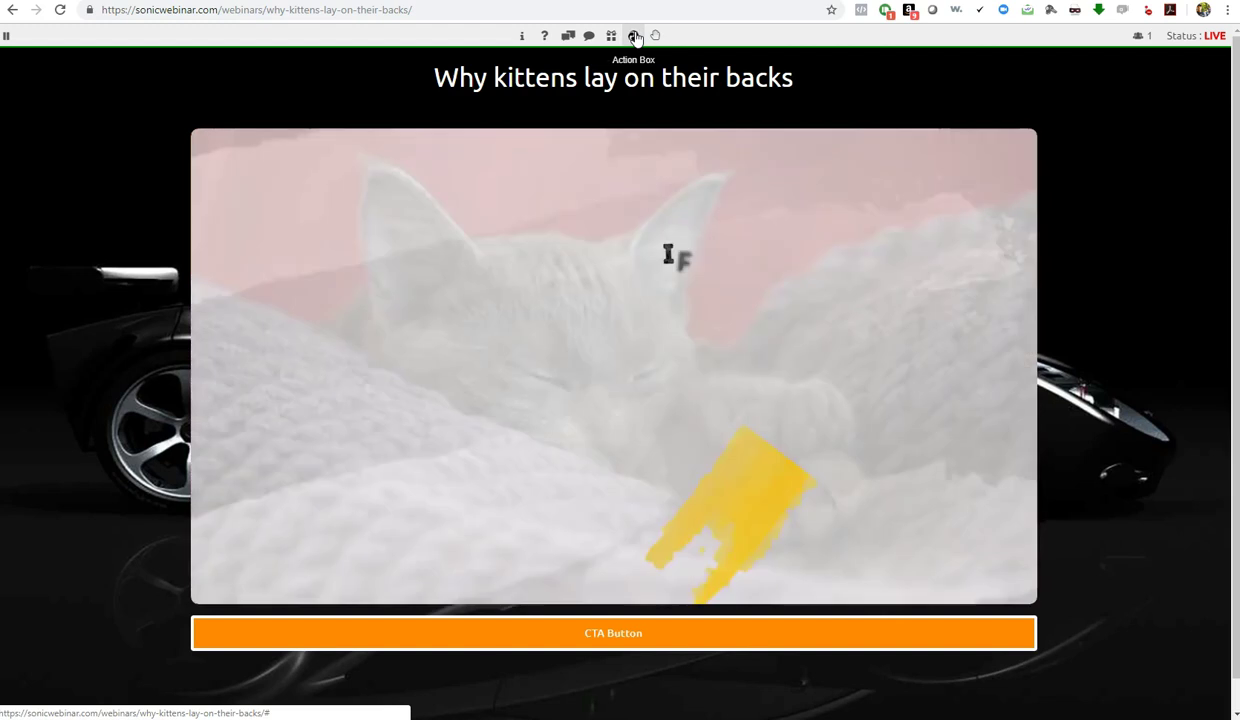
left_click(635, 36)
scroll(970, 393, "down", 1)
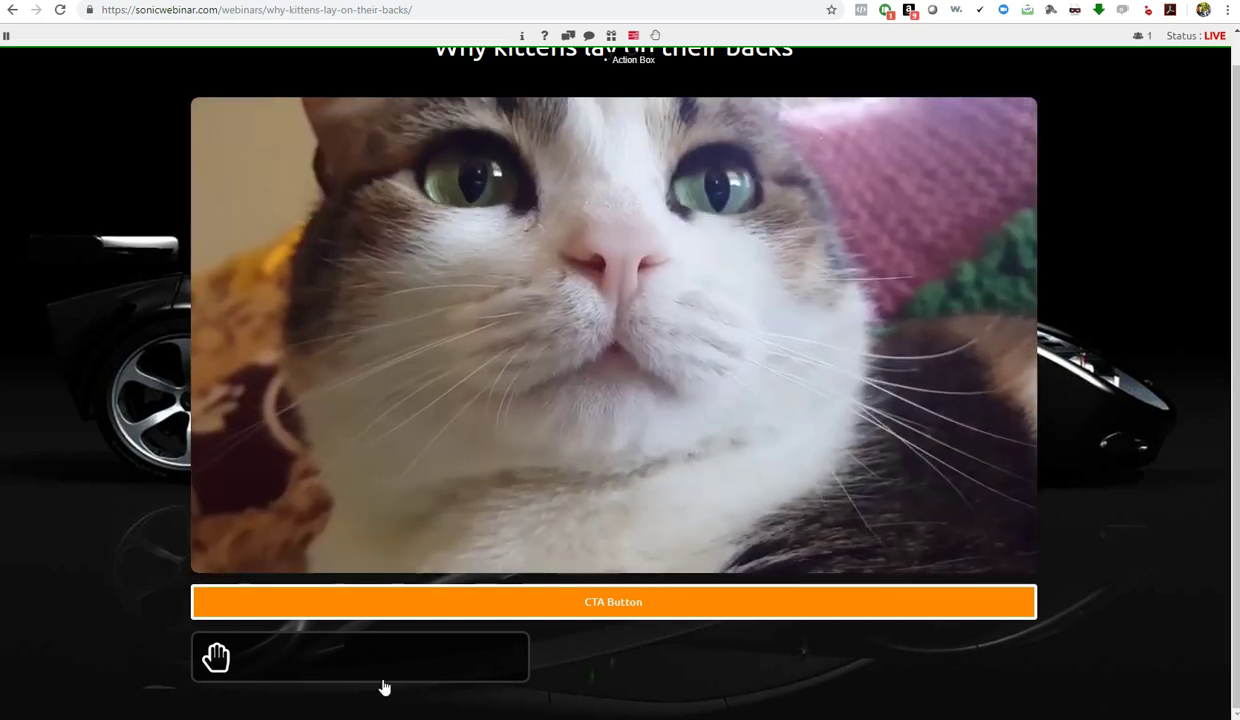
left_click(215, 658)
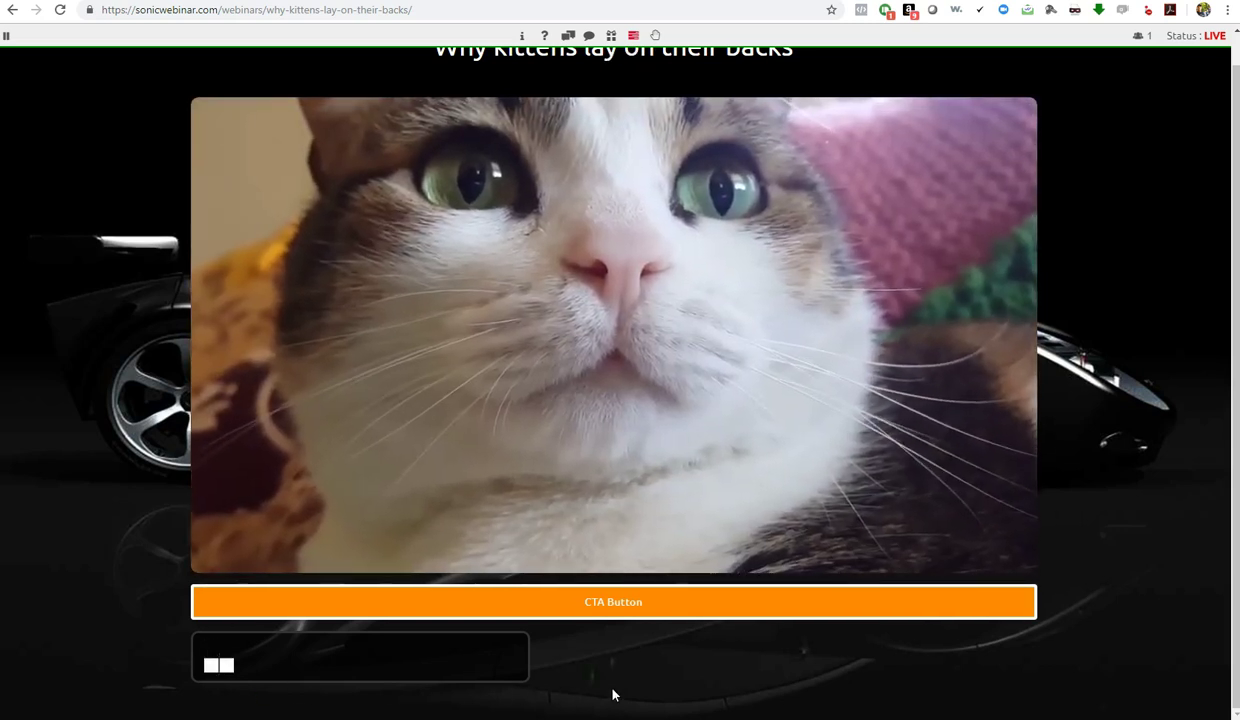
scroll(681, 673, "up", 1)
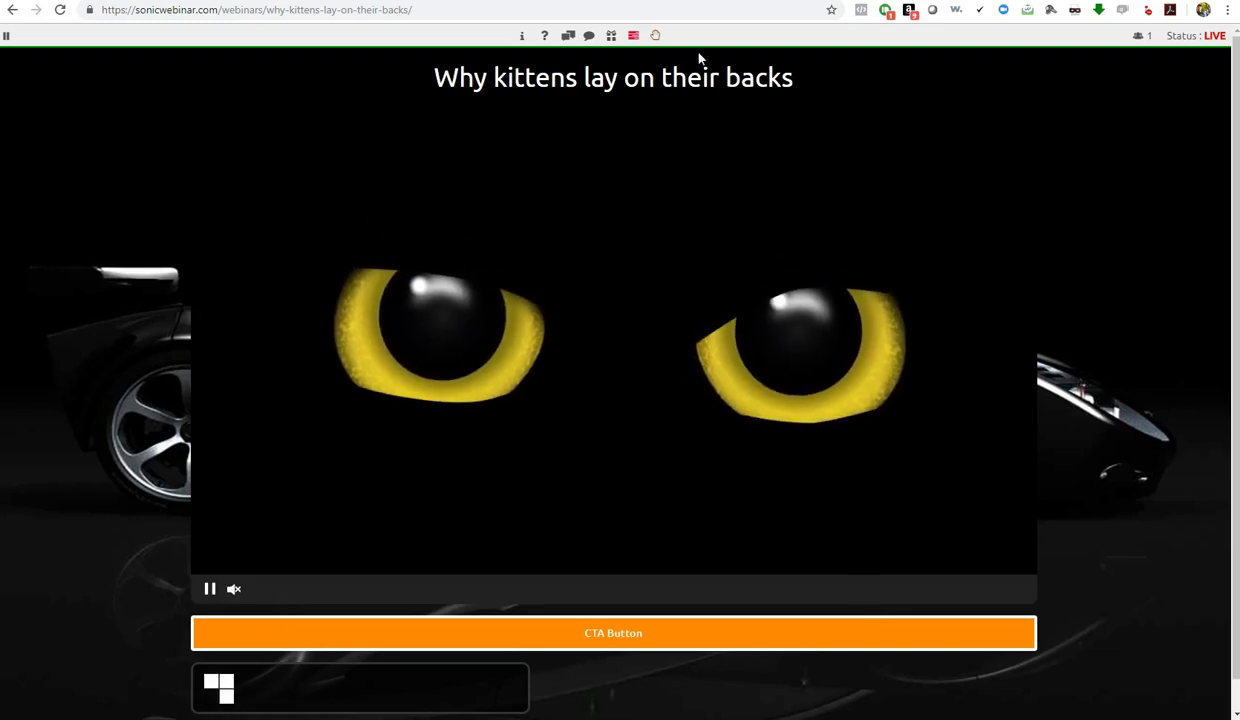
left_click(655, 36)
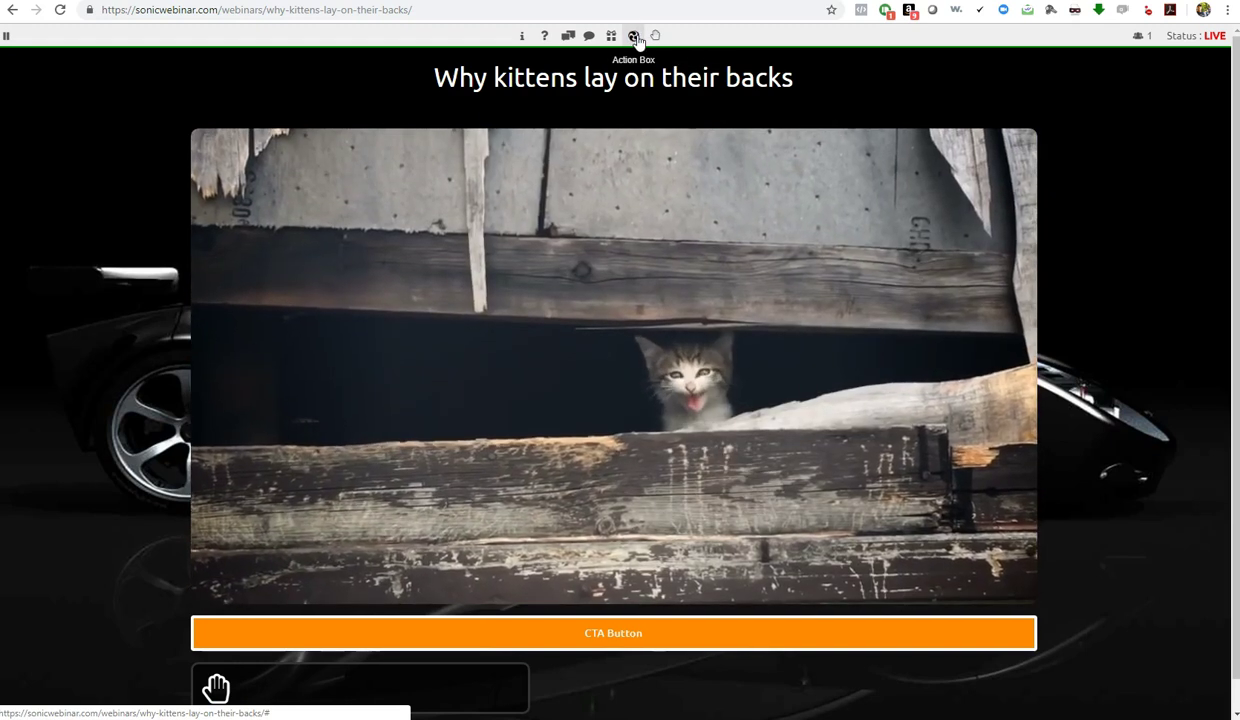
left_click(636, 37)
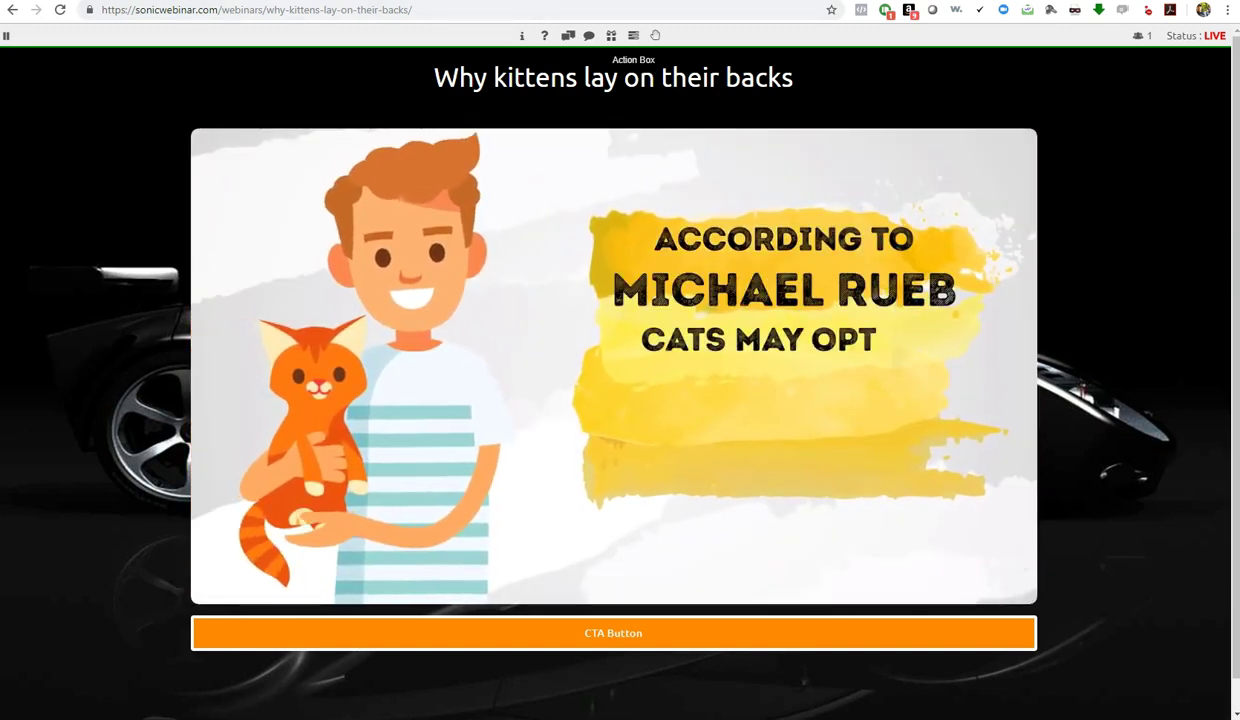
Back on the webinar's edit page, set its status to Replay in Webinar Options
key("alt+Left")
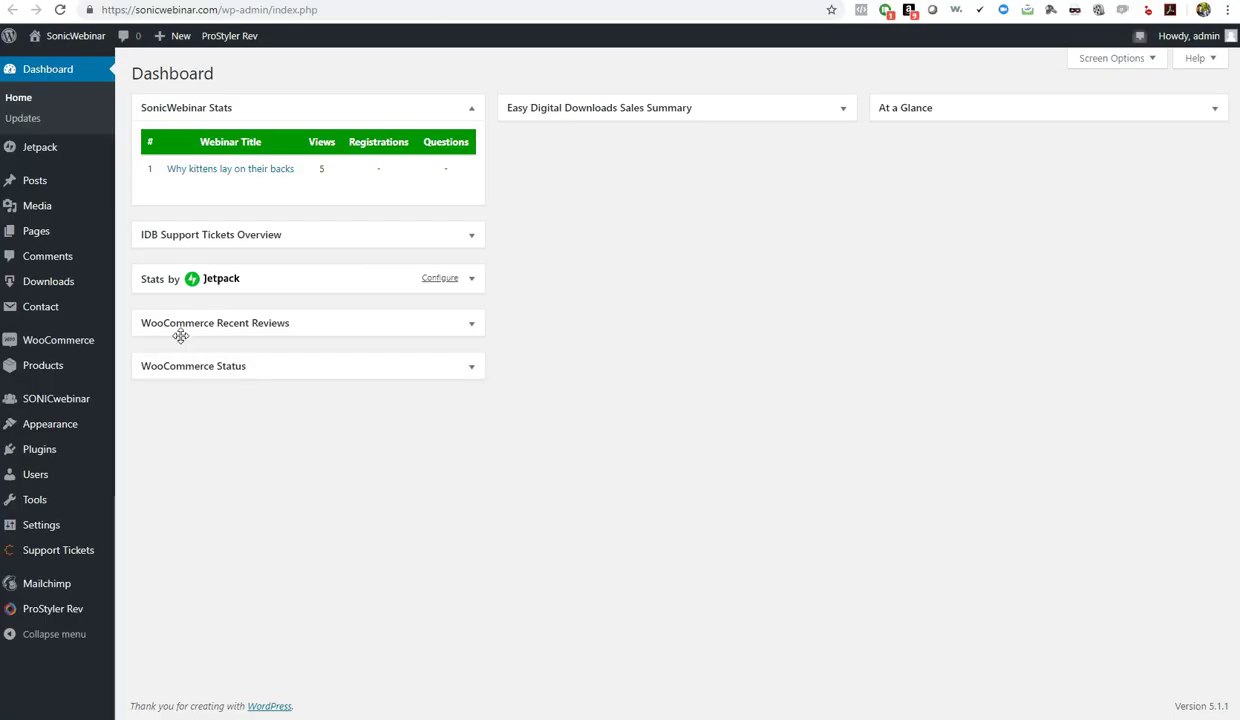
key("alt+Left")
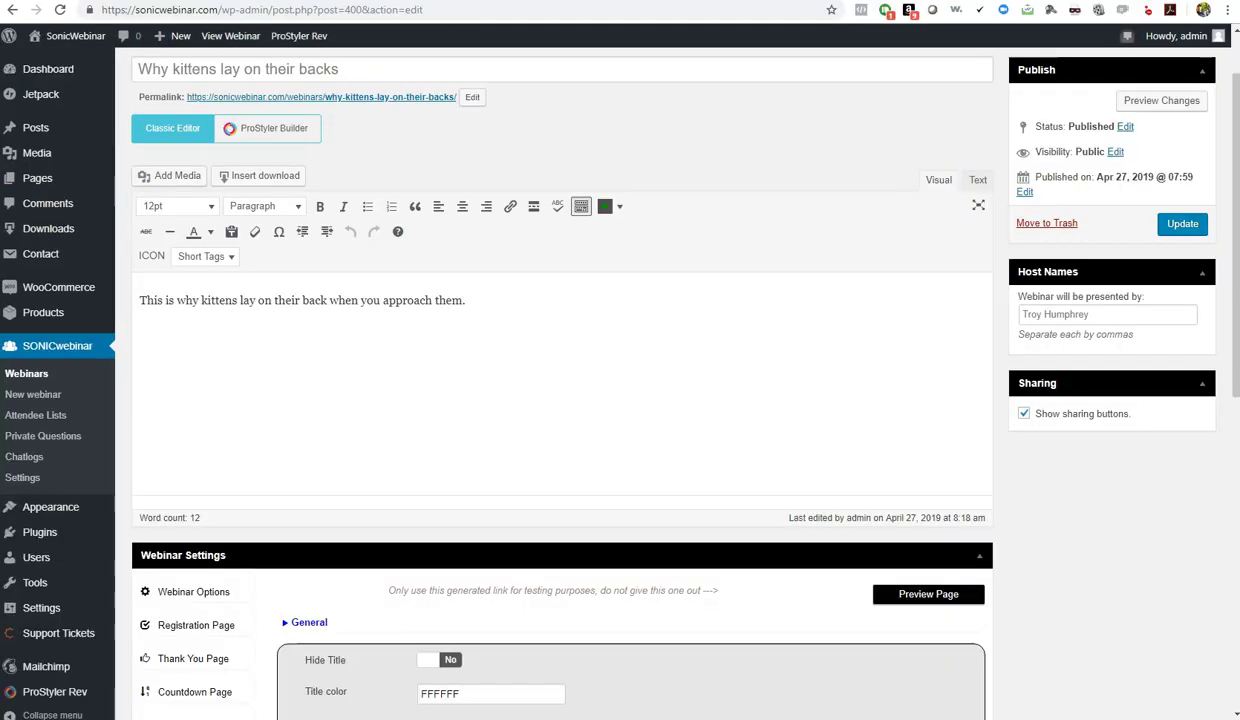
left_click(200, 594)
scroll(971, 592, "down", 3)
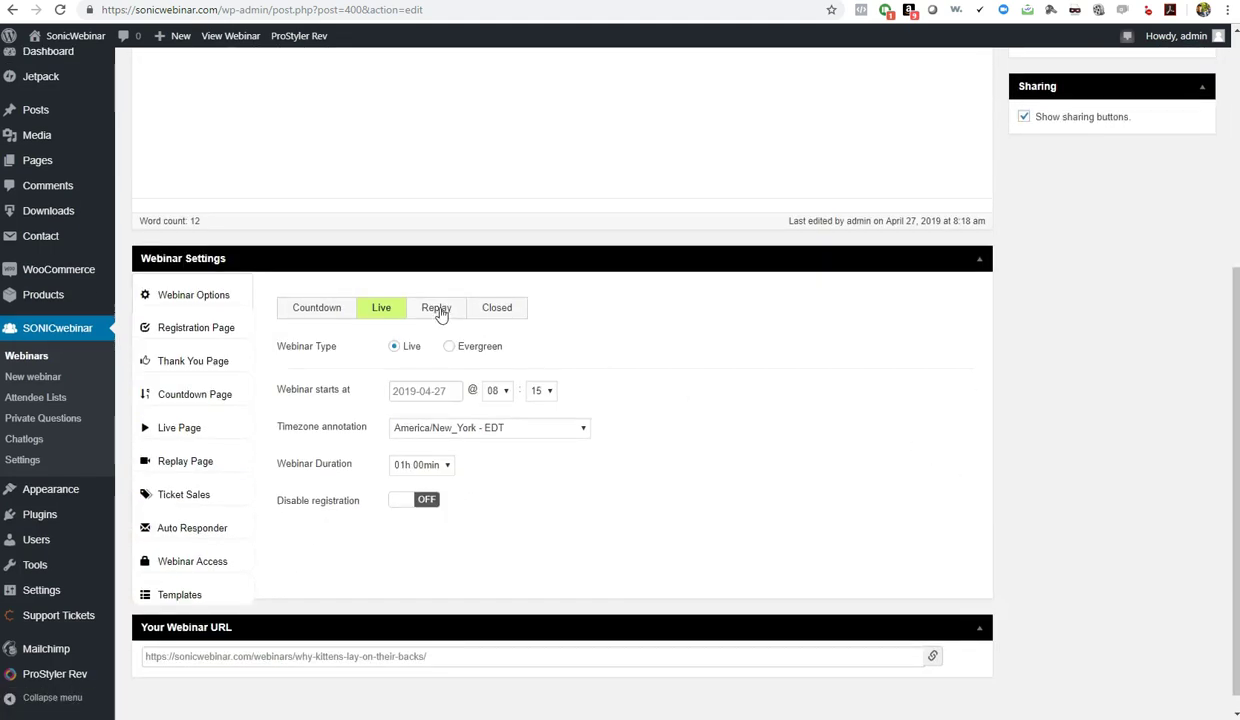
left_click(437, 309)
Save the webinar with Replay status and switch its type to Evergreen
scroll(688, 452, "up", 3)
left_click(1184, 223)
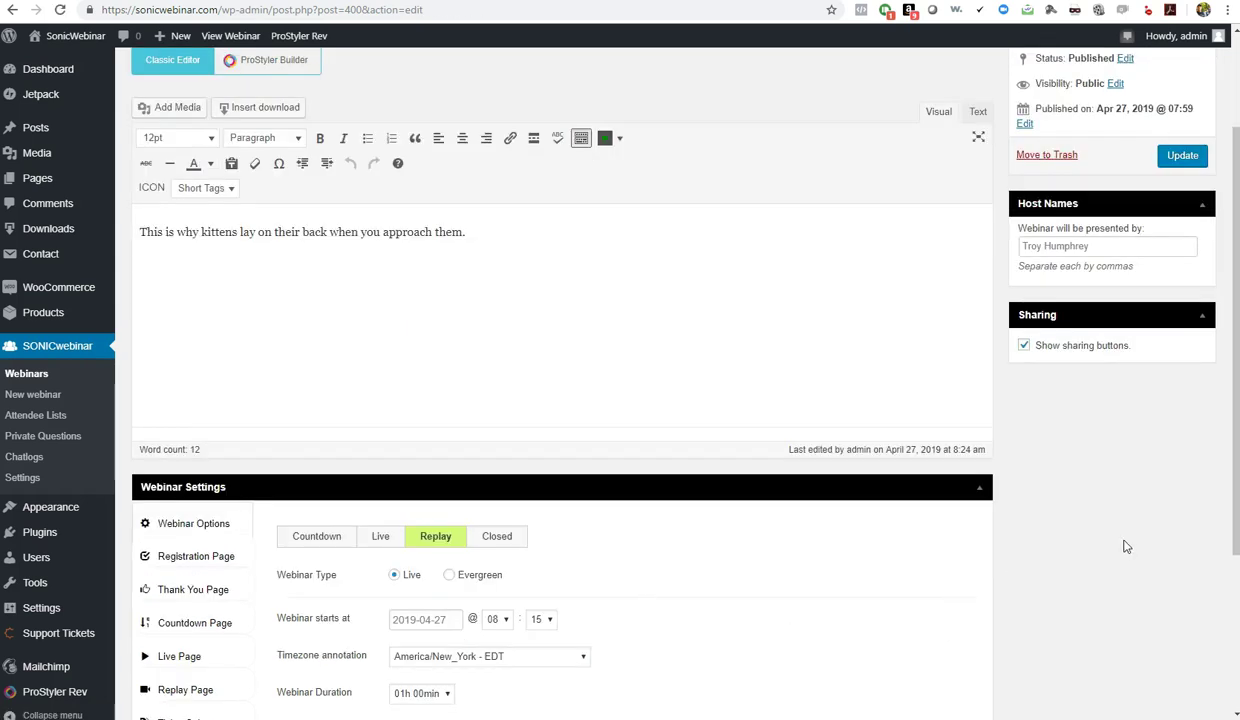
scroll(1118, 544, "down", 3)
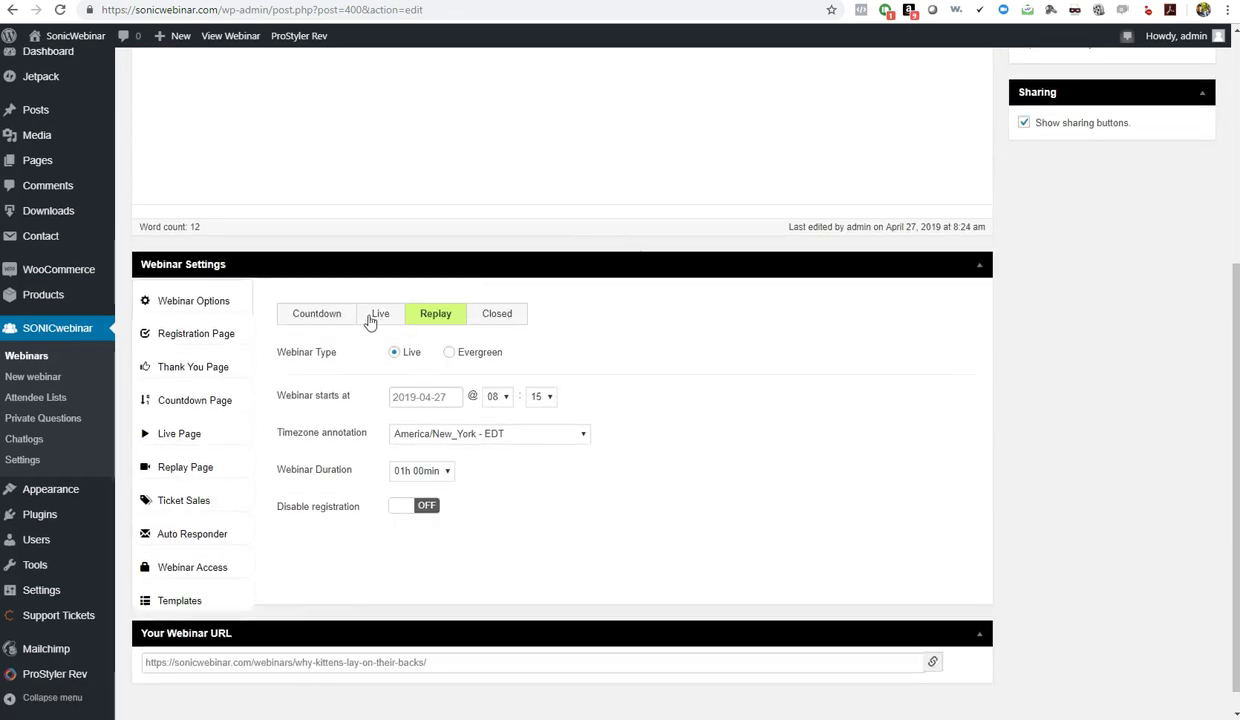
left_click(451, 353)
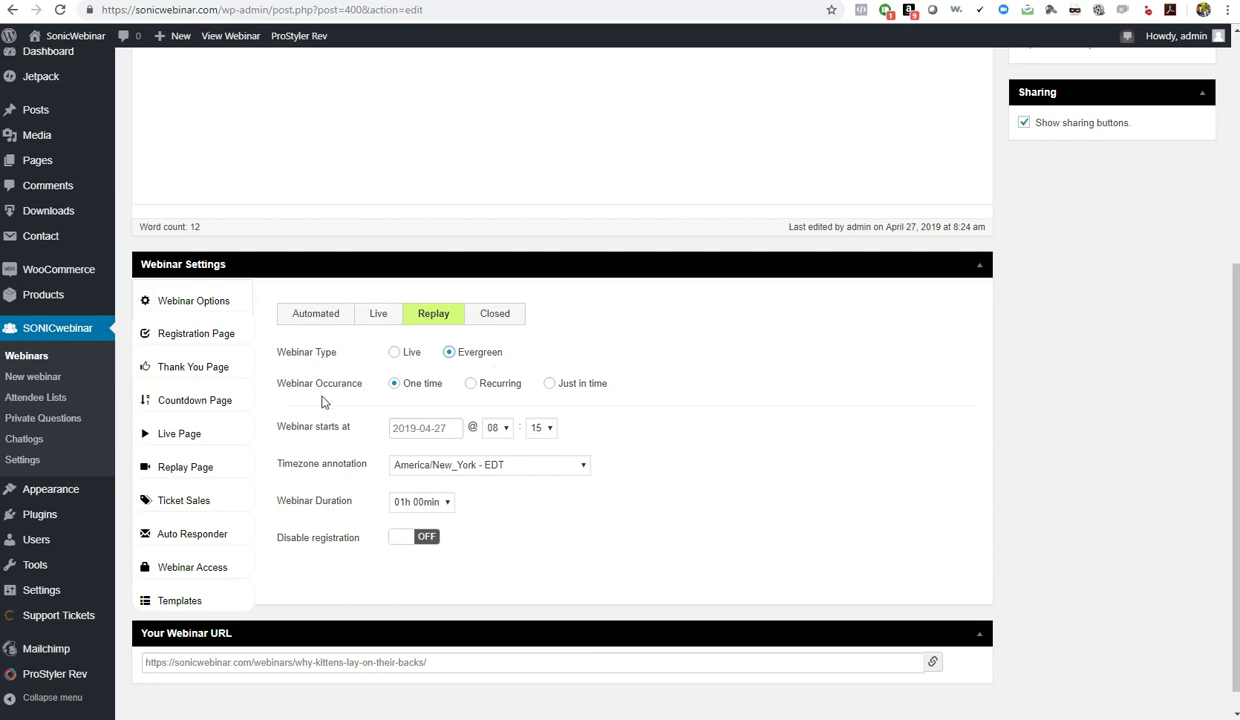
Make the evergreen webinar just in time, running Monday through Sunday
left_click(549, 384)
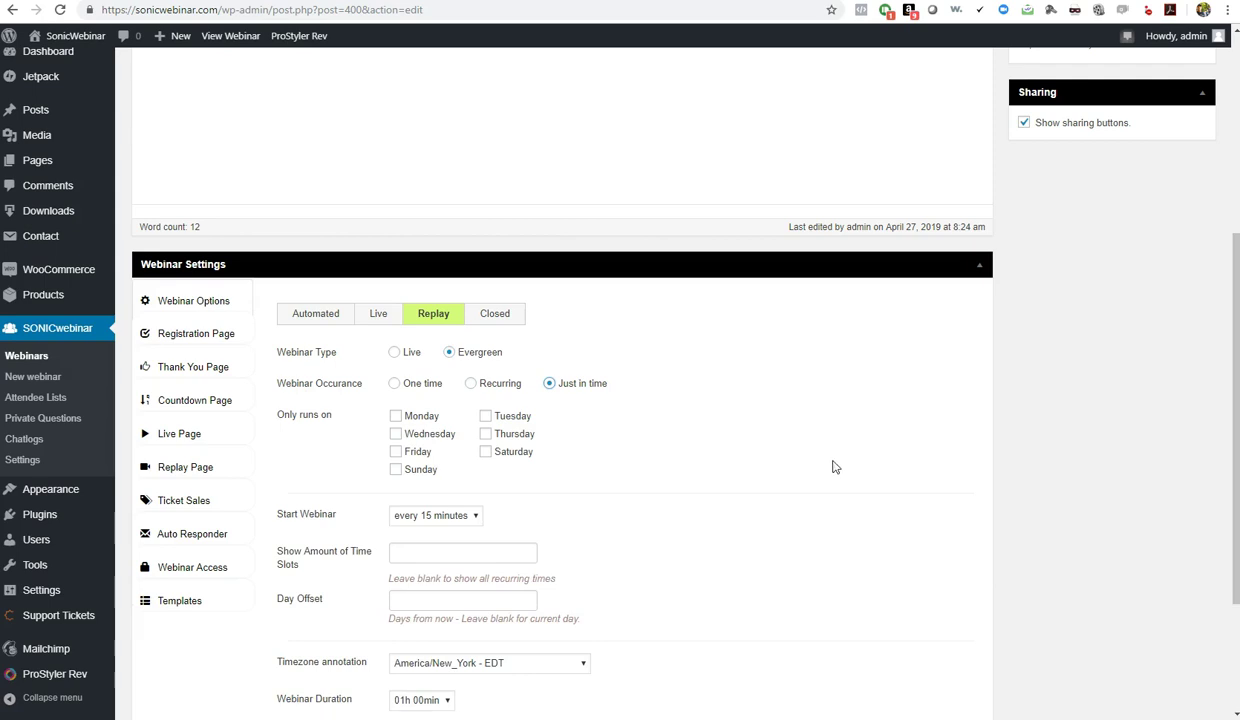
left_click(422, 417)
left_click(416, 434)
left_click(396, 469)
left_click(510, 420)
left_click(511, 434)
left_click(512, 452)
Start the webinar every 5 minutes, show 12 time slots, and edit the day offset
scroll(704, 463, "down", 2)
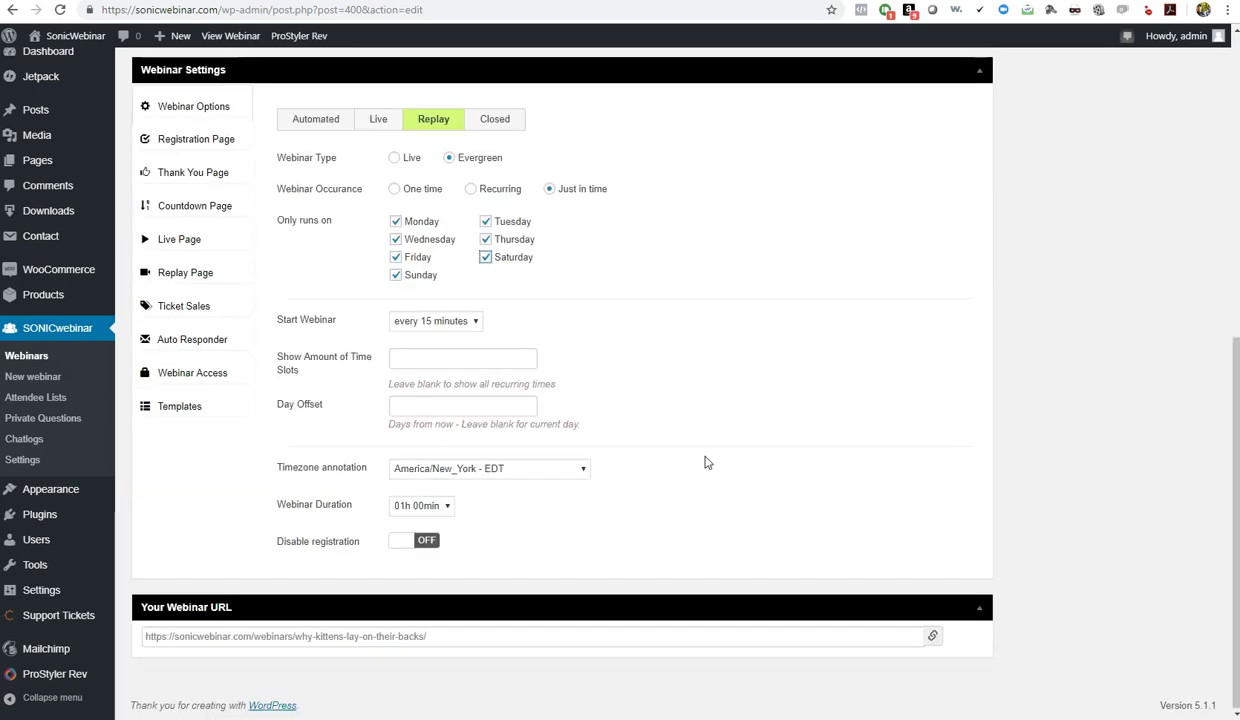
left_click(476, 322)
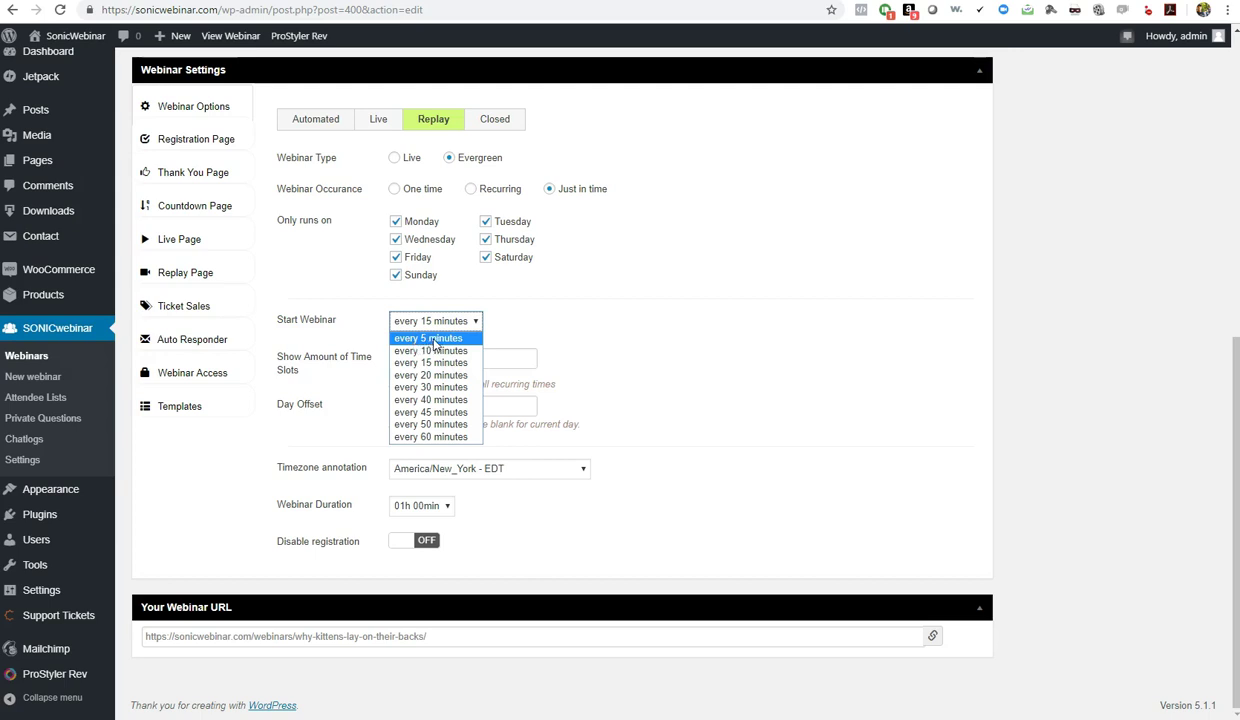
key("Escape")
left_click(666, 343)
left_click(426, 360)
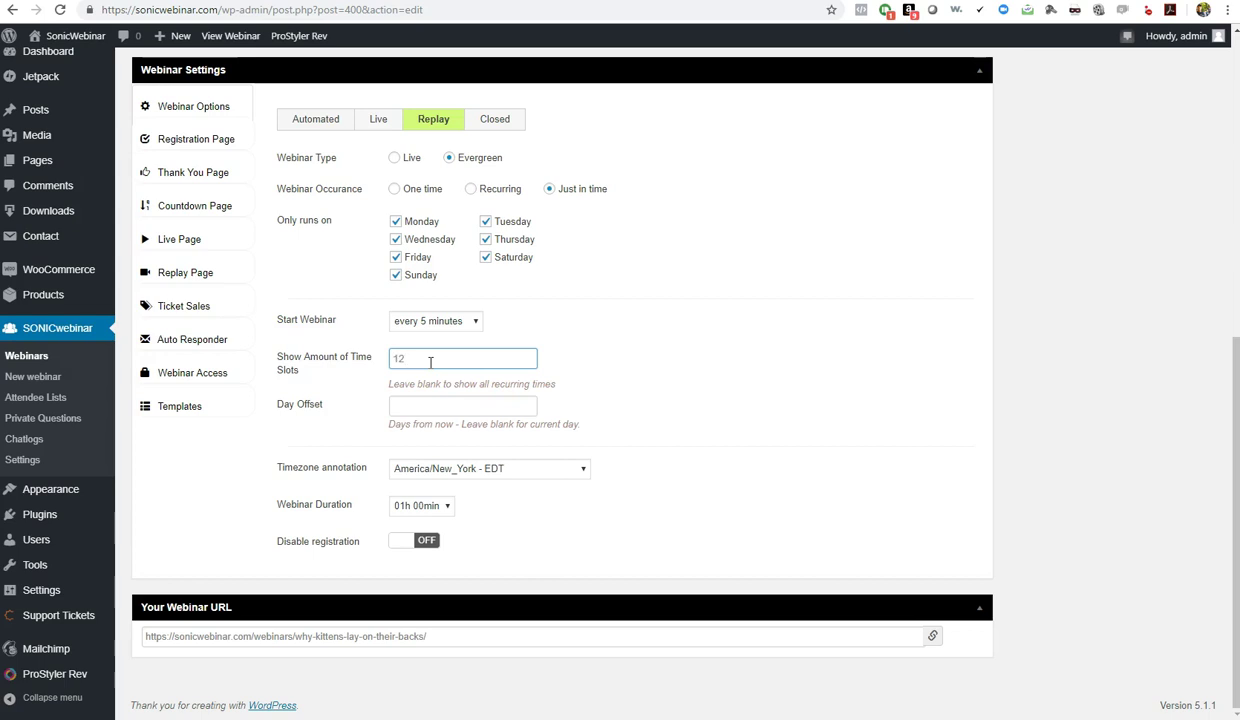
left_click(704, 403)
left_click(415, 410)
scroll(1050, 340, "up", 5)
Update the just-in-time schedule and open the kittens webinar's private questions from the Stats widget
left_click(1179, 189)
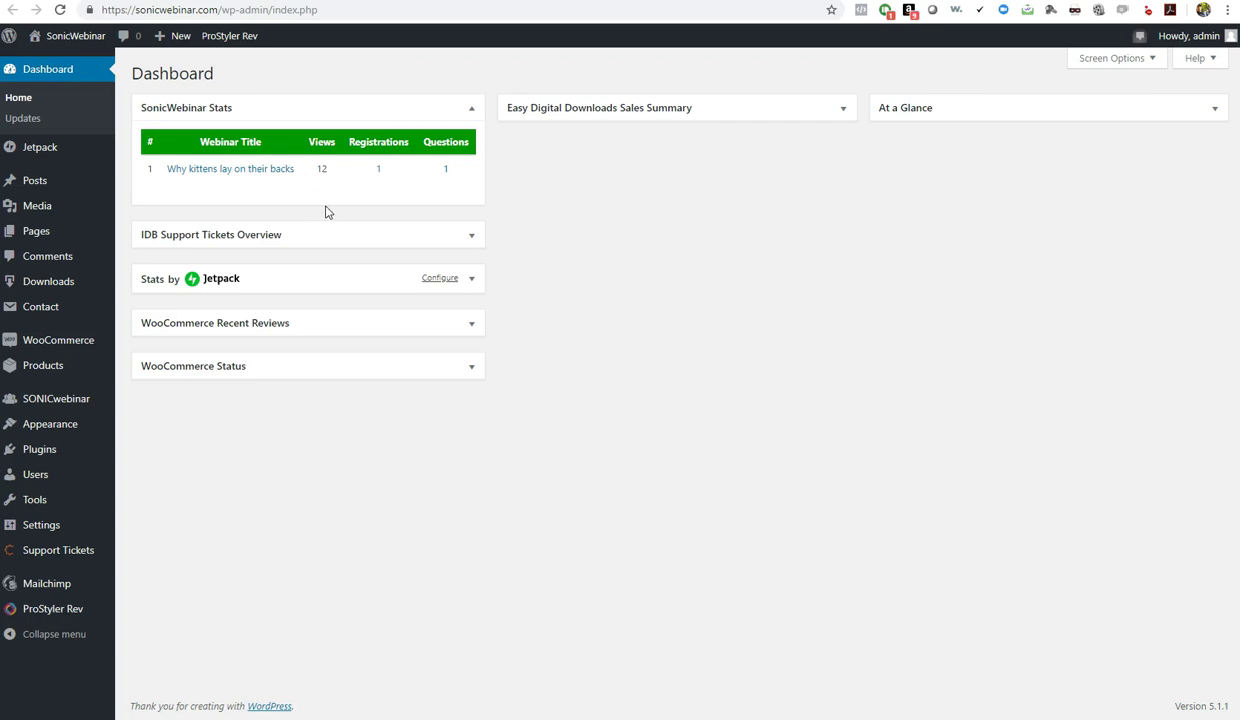
left_click(447, 170)
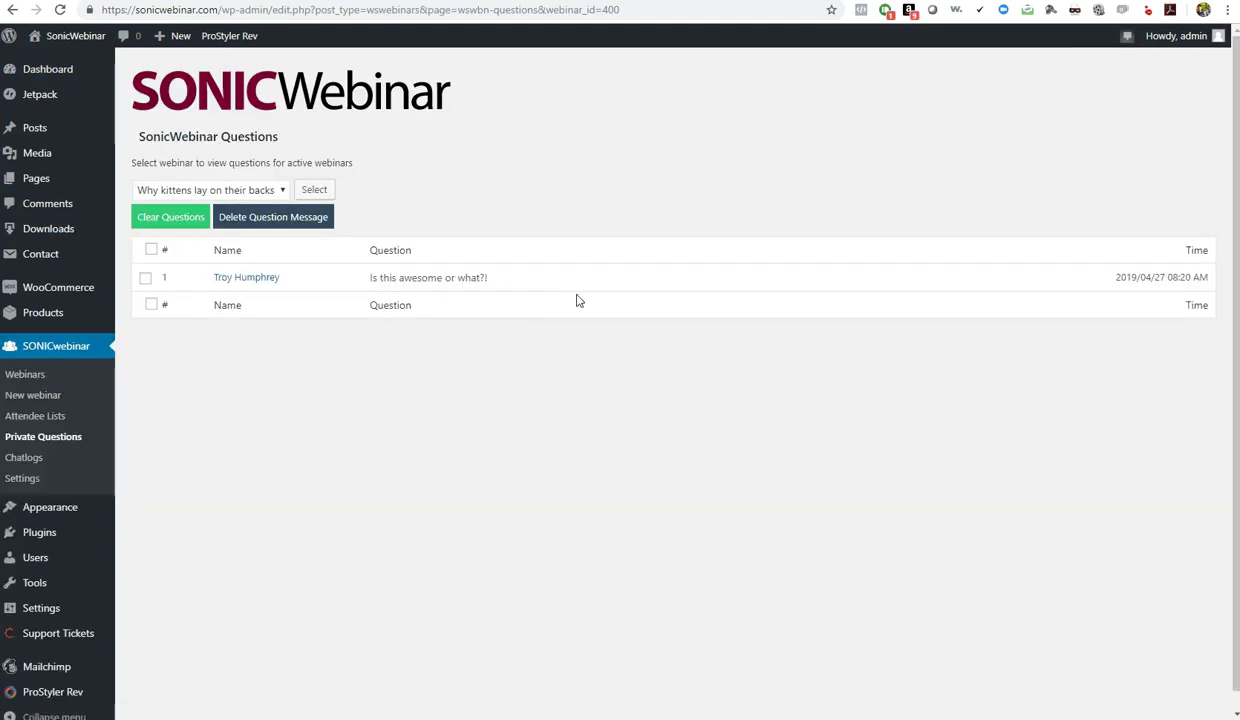
Try the asker's e-mail link, dismiss the app chooser, and return to Private Questions
left_click(249, 279)
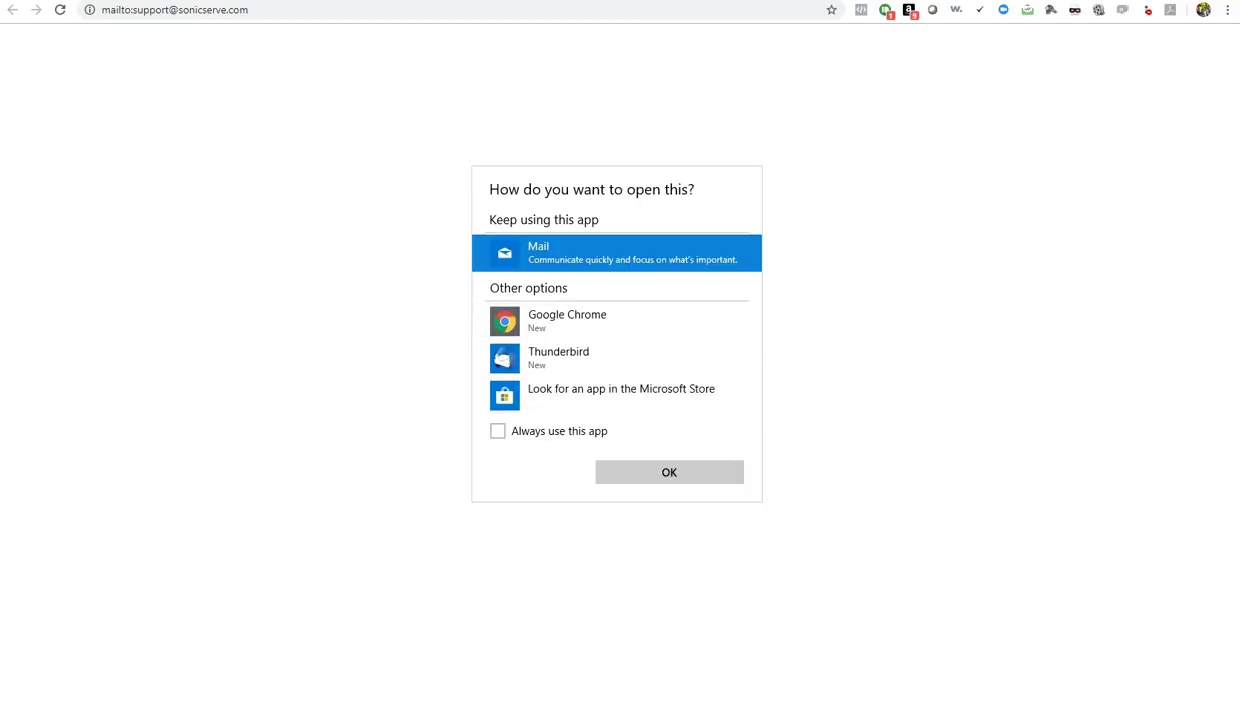
left_click(447, 265)
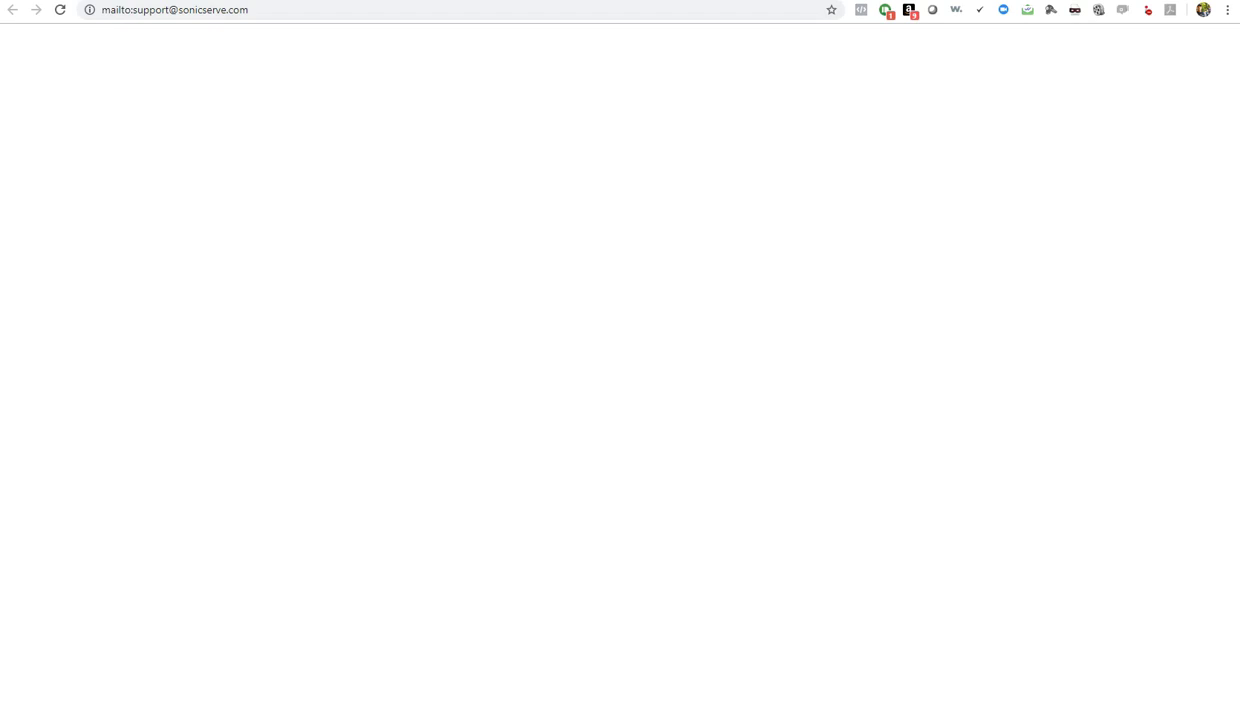
key("alt+Left")
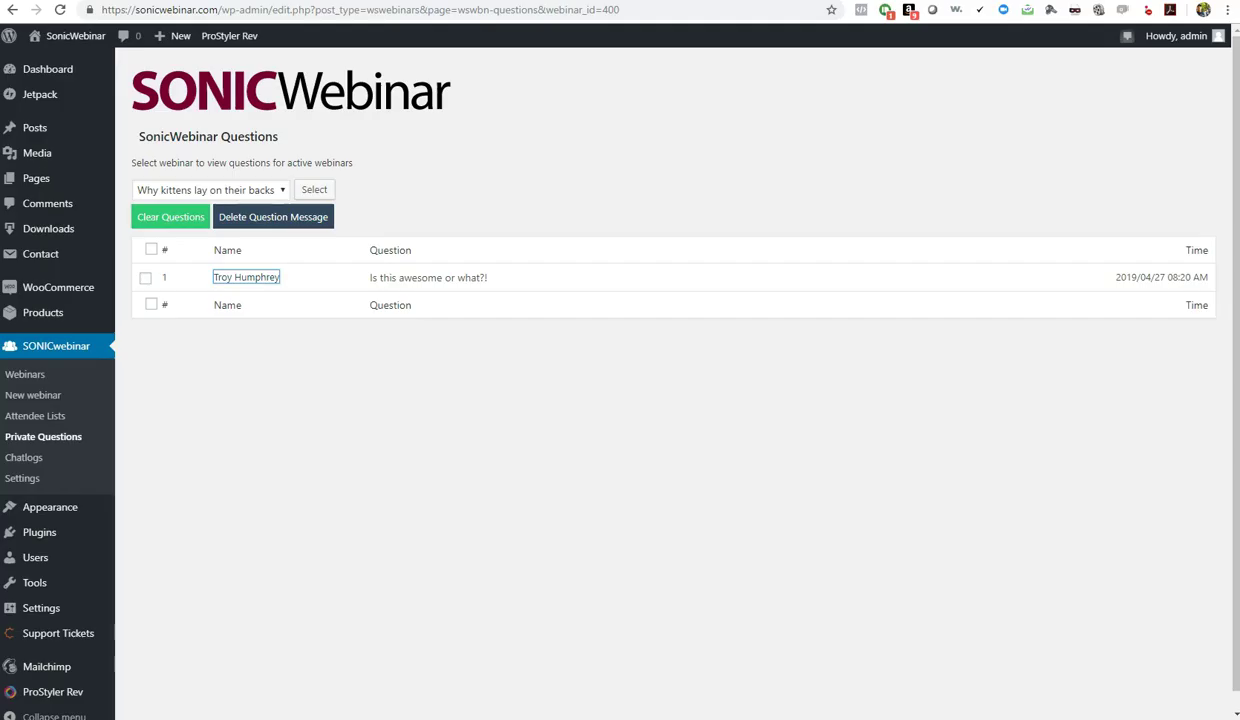
left_click(276, 373)
Keep 'Why kittens lay on their backs' selected and open the empty Chatlogs page
left_click(266, 197)
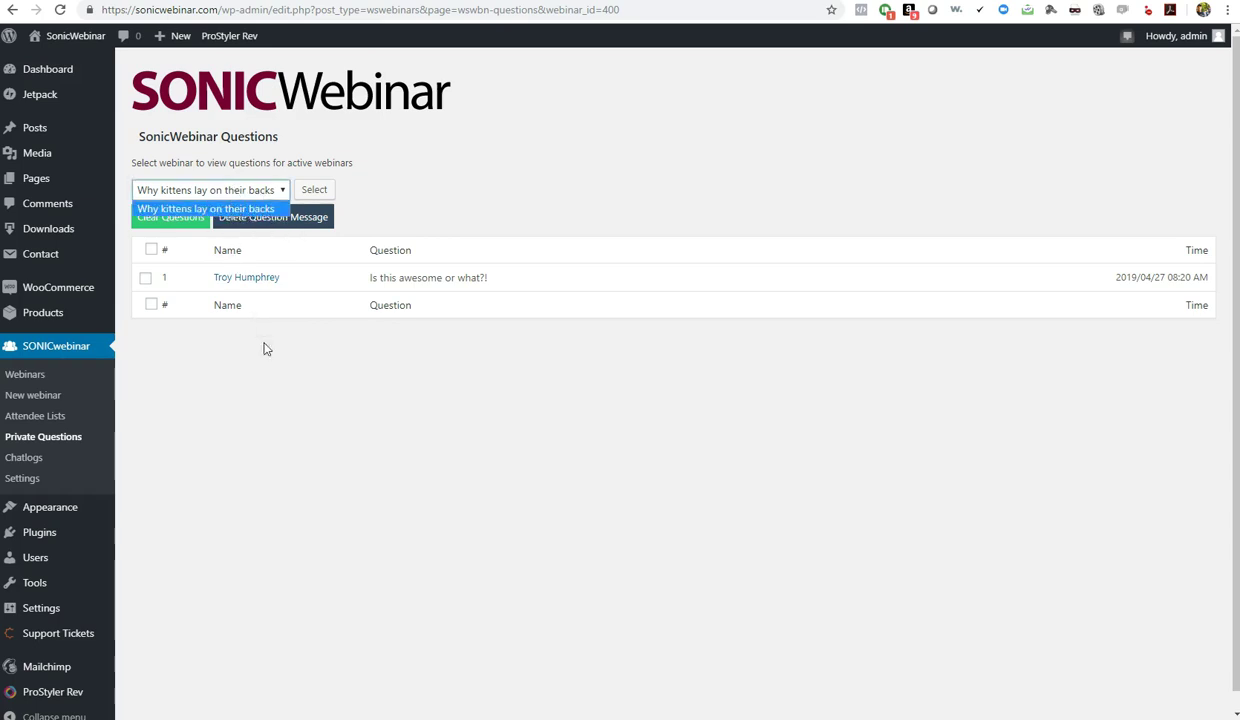
left_click(310, 378)
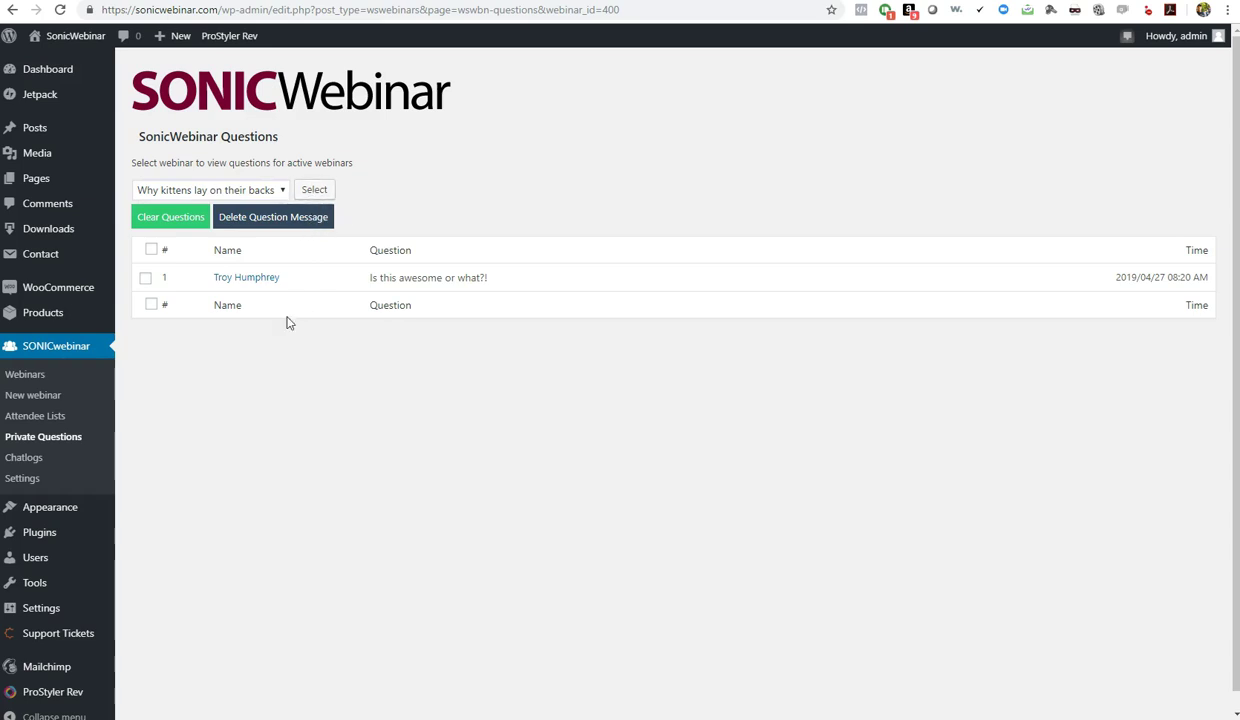
left_click(37, 462)
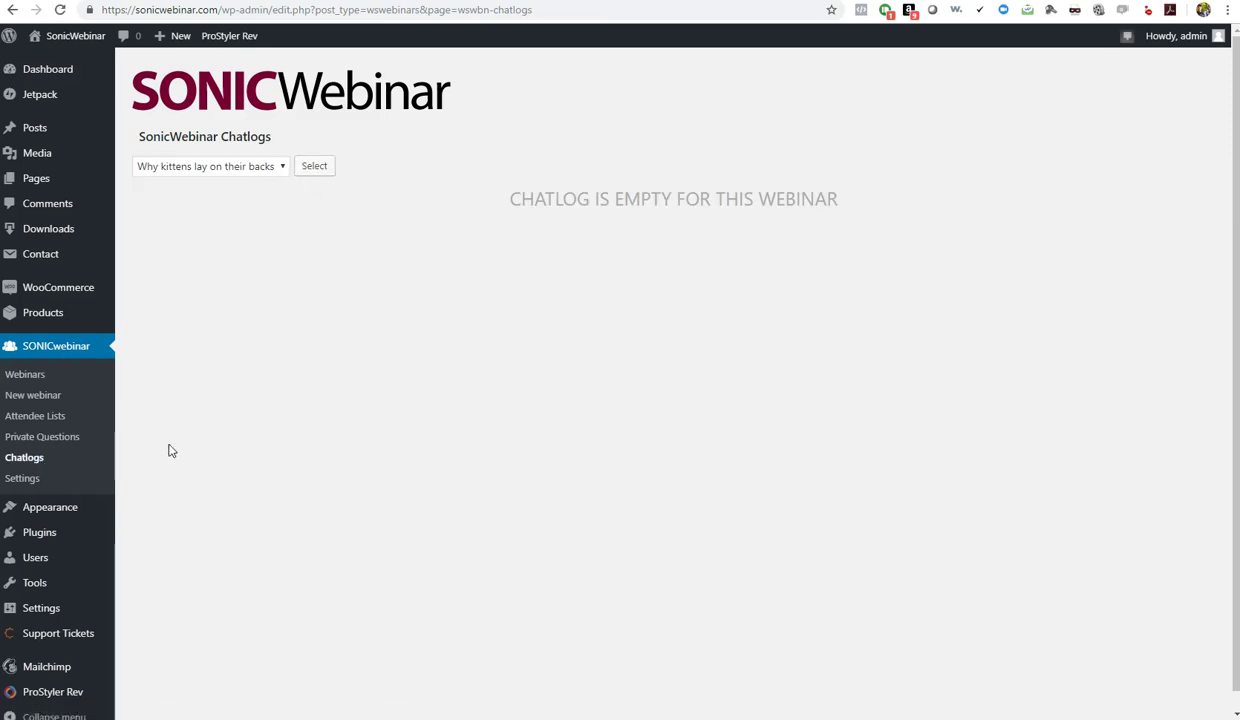
Check the Attendee Lists, where the single registrant is marked Yes under Attended
left_click(35, 418)
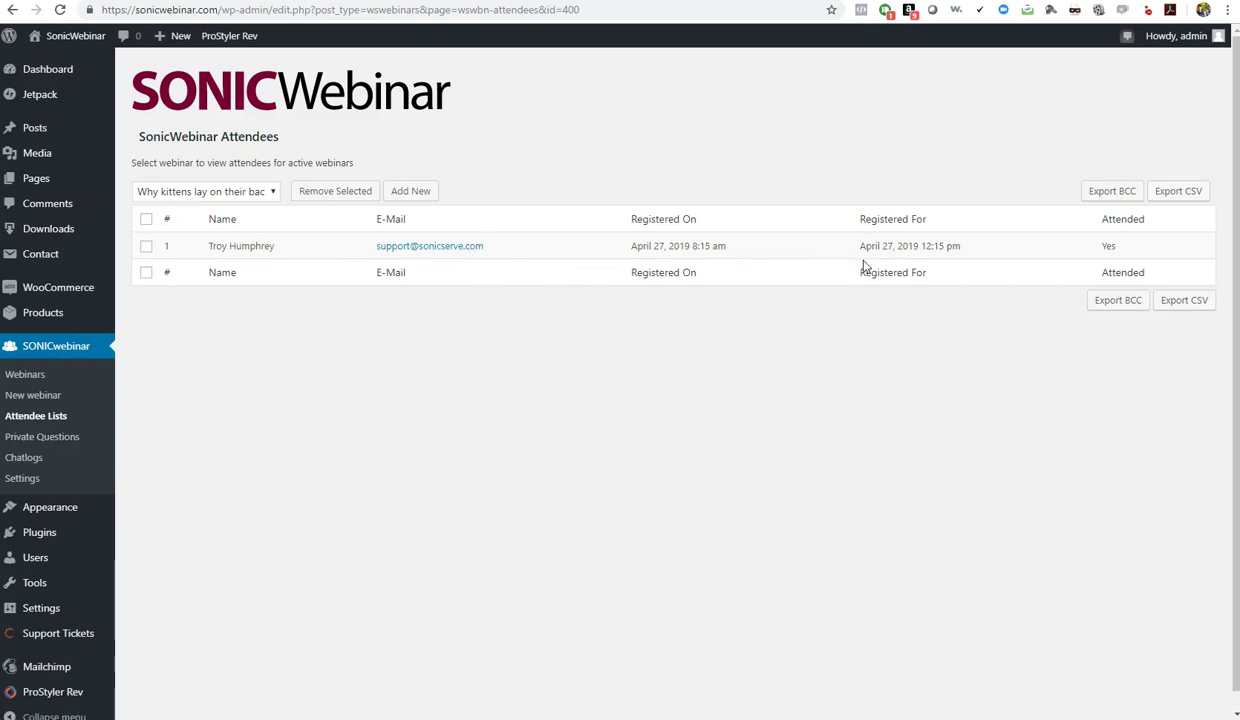
double_click(1109, 246)
left_click(1060, 346)
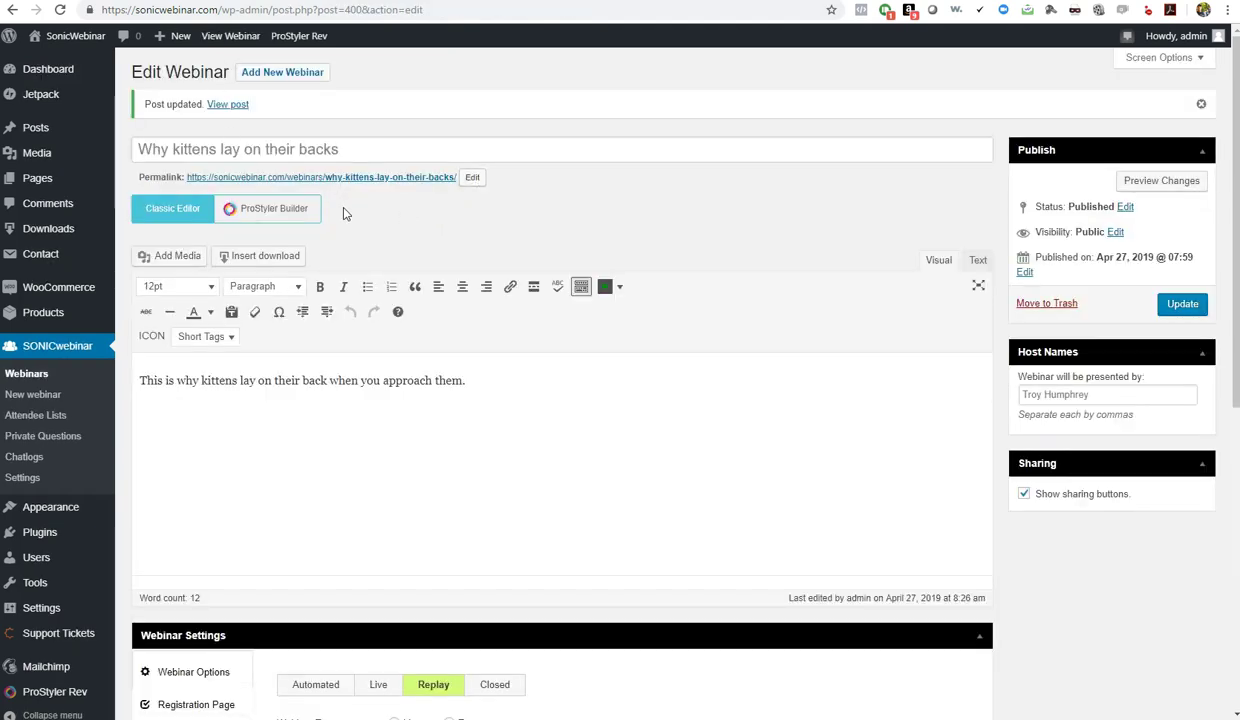
Copy the Your Webinar URL and load it in the browser to see the countdown page
scroll(348, 214, "down", 6)
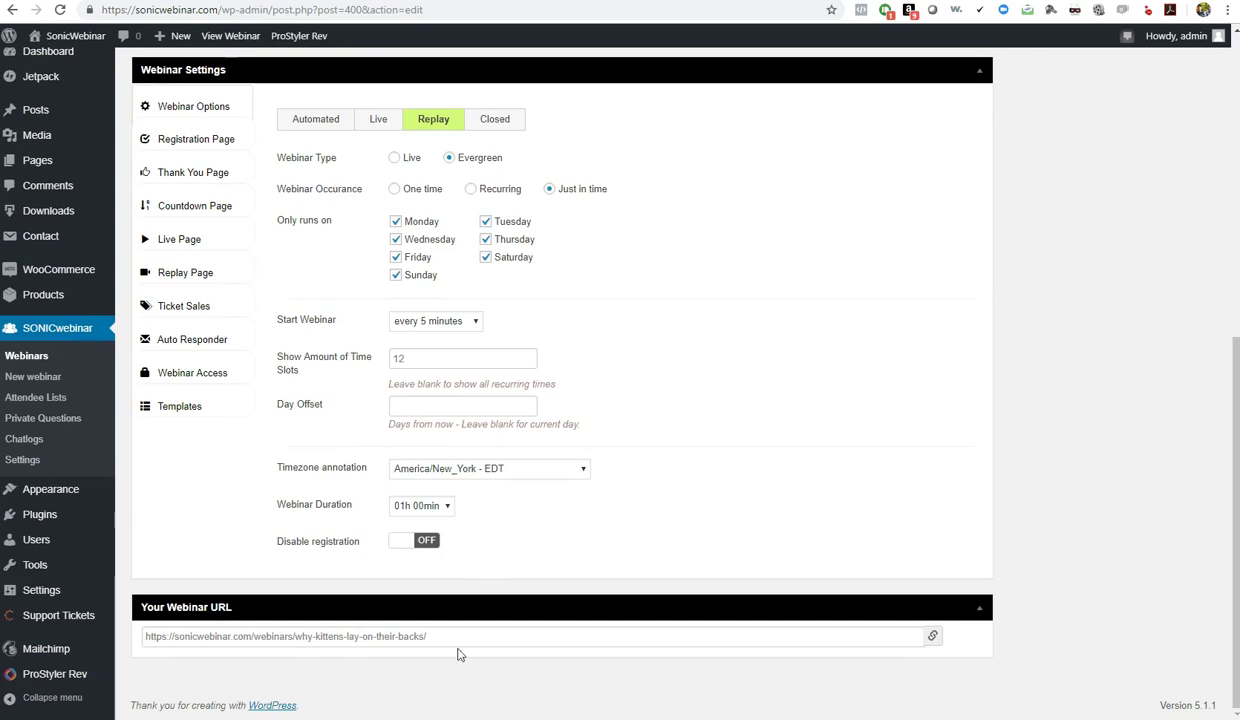
triple_click(446, 641)
right_click(402, 643)
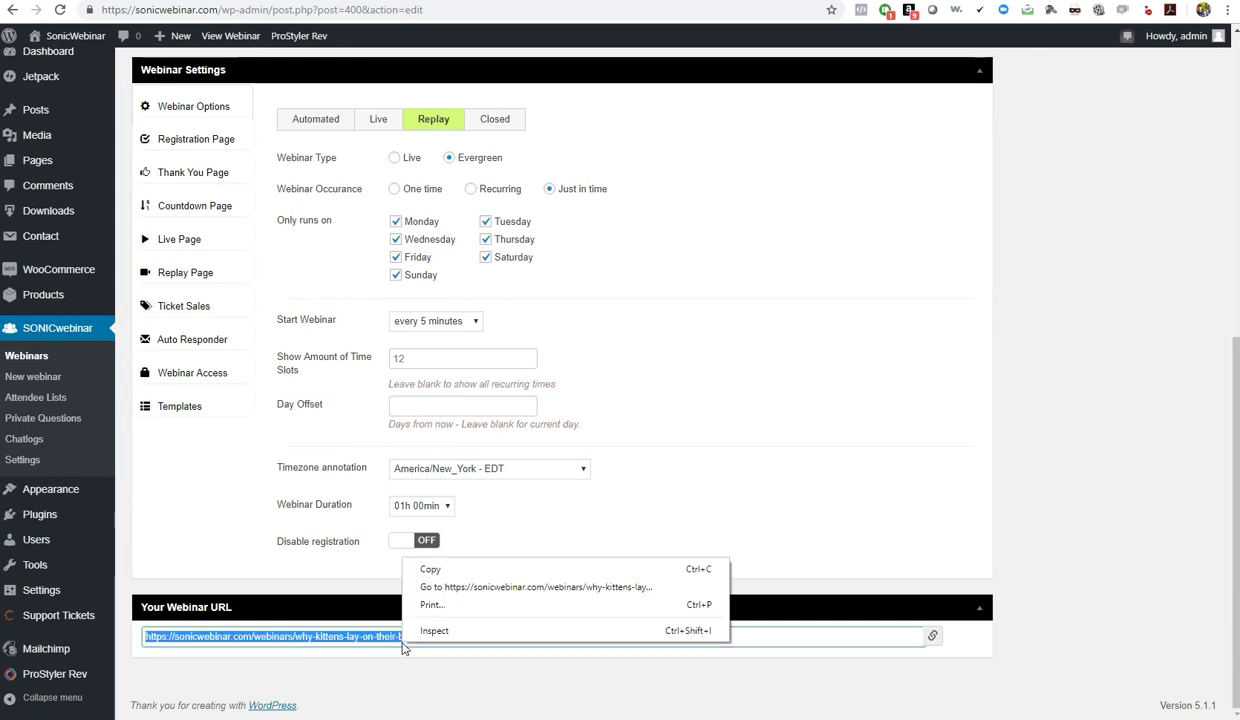
left_click(436, 568)
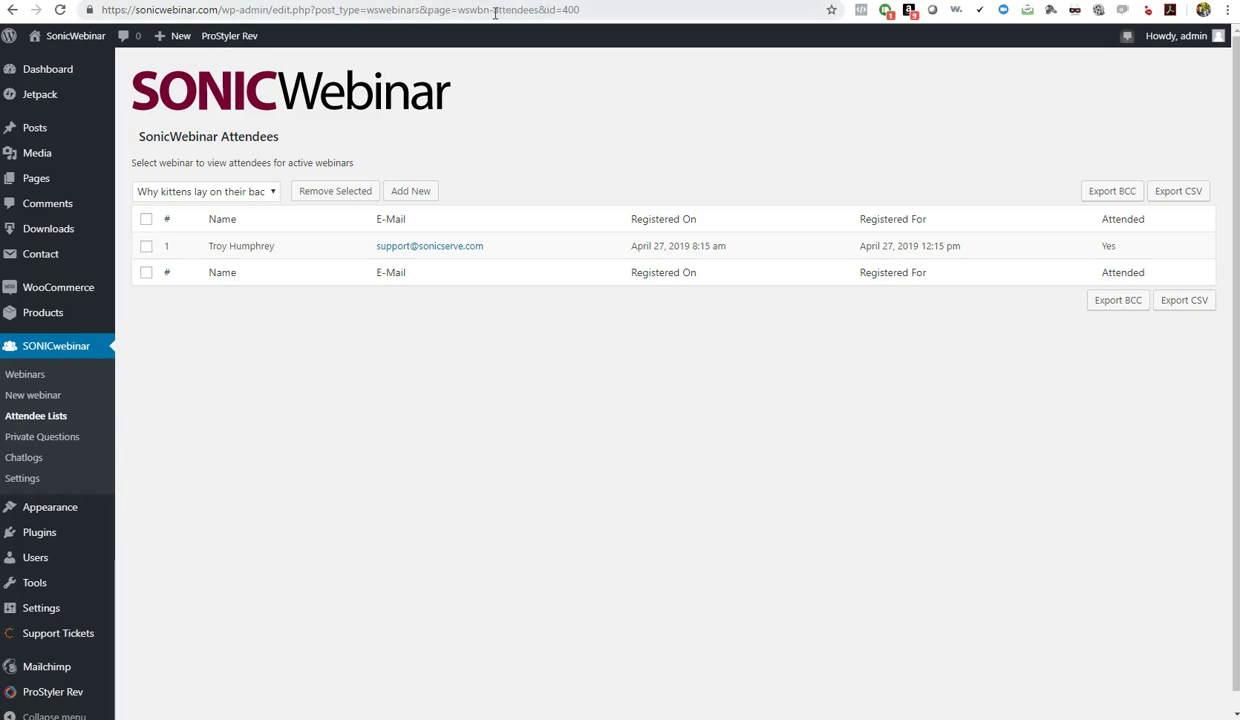
left_click(494, 11)
key("ctrl+v")
key("Return")
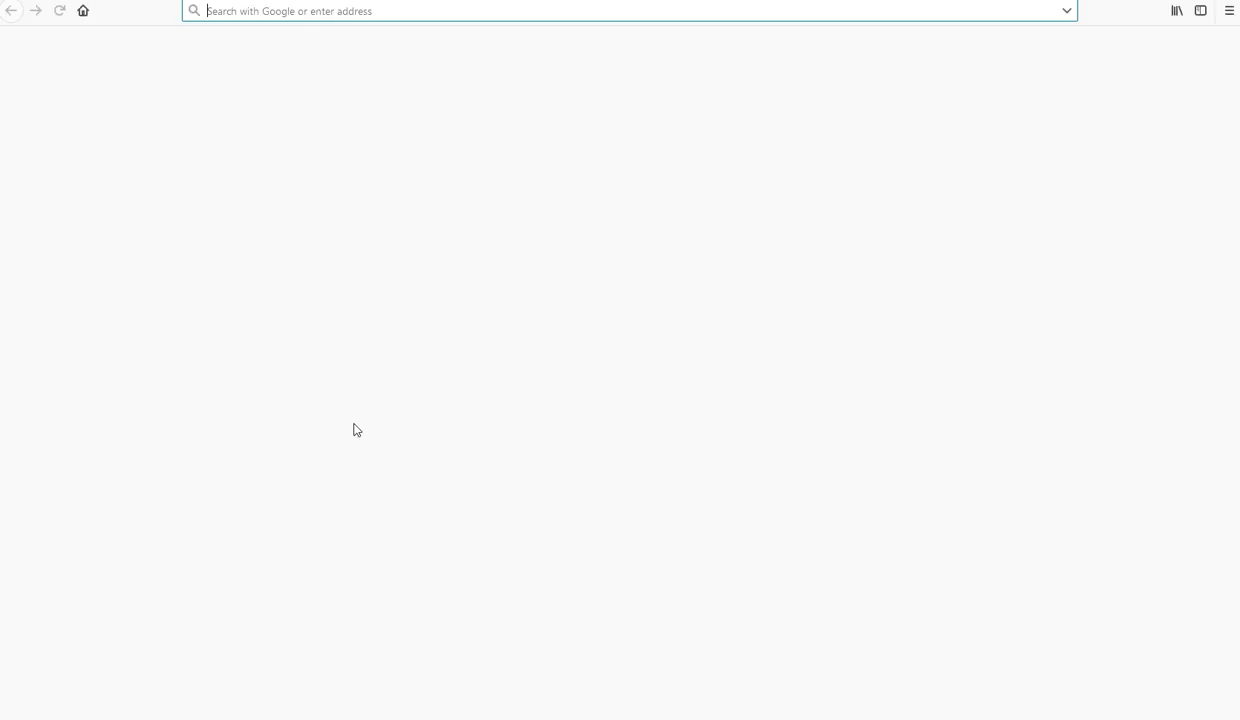
Paste and go to the webinar URL, then bring up the Free Sign Up registration form
right_click(348, 10)
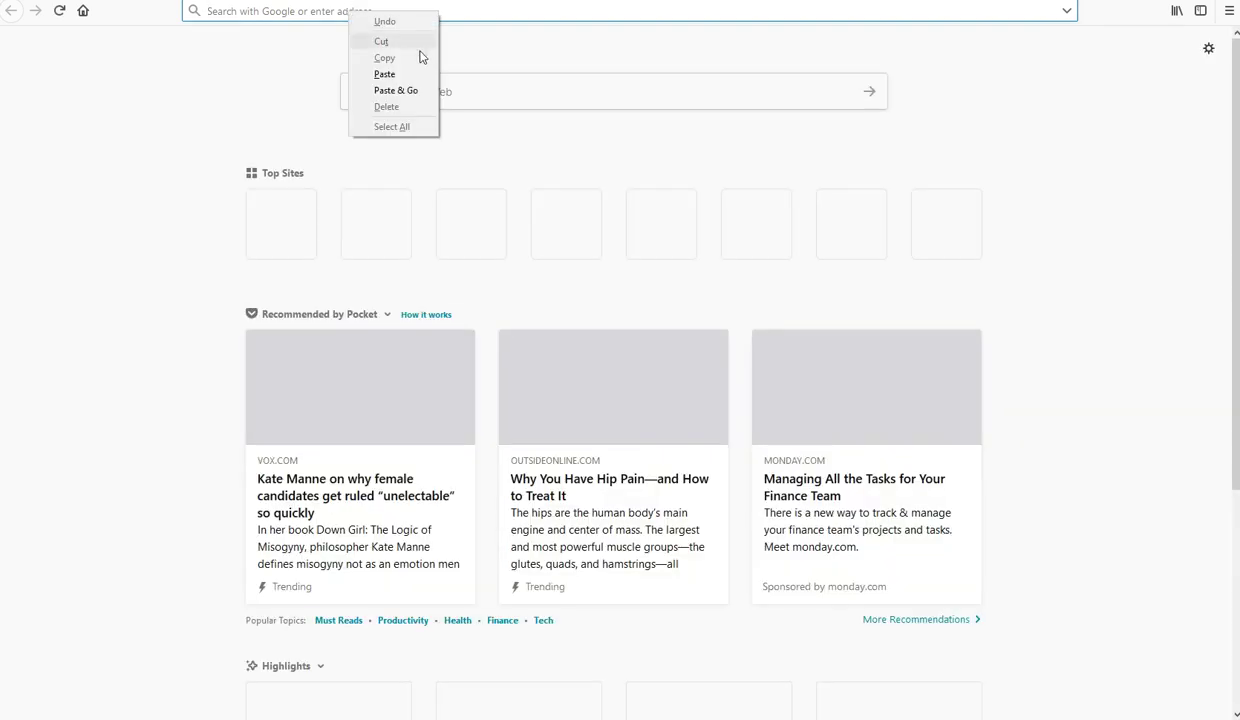
left_click(386, 91)
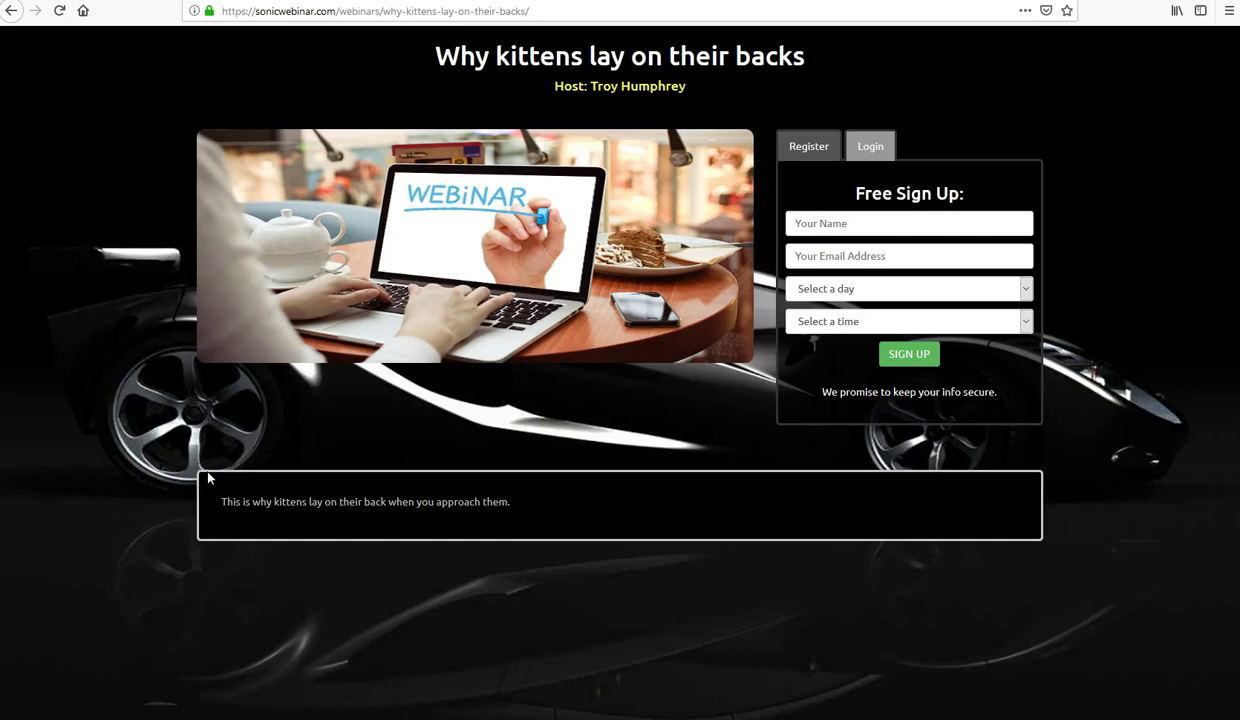
left_click(188, 508)
left_click(889, 149)
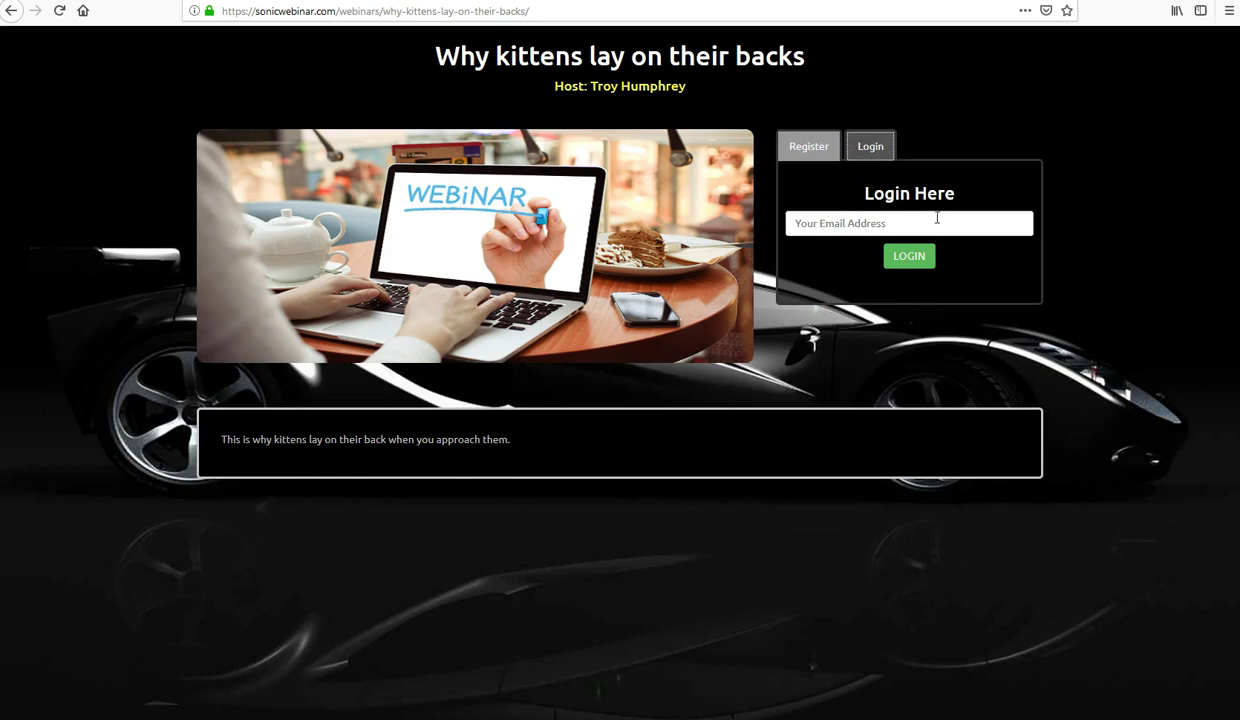
left_click(808, 148)
left_click(839, 221)
left_click(838, 223)
left_click(837, 225)
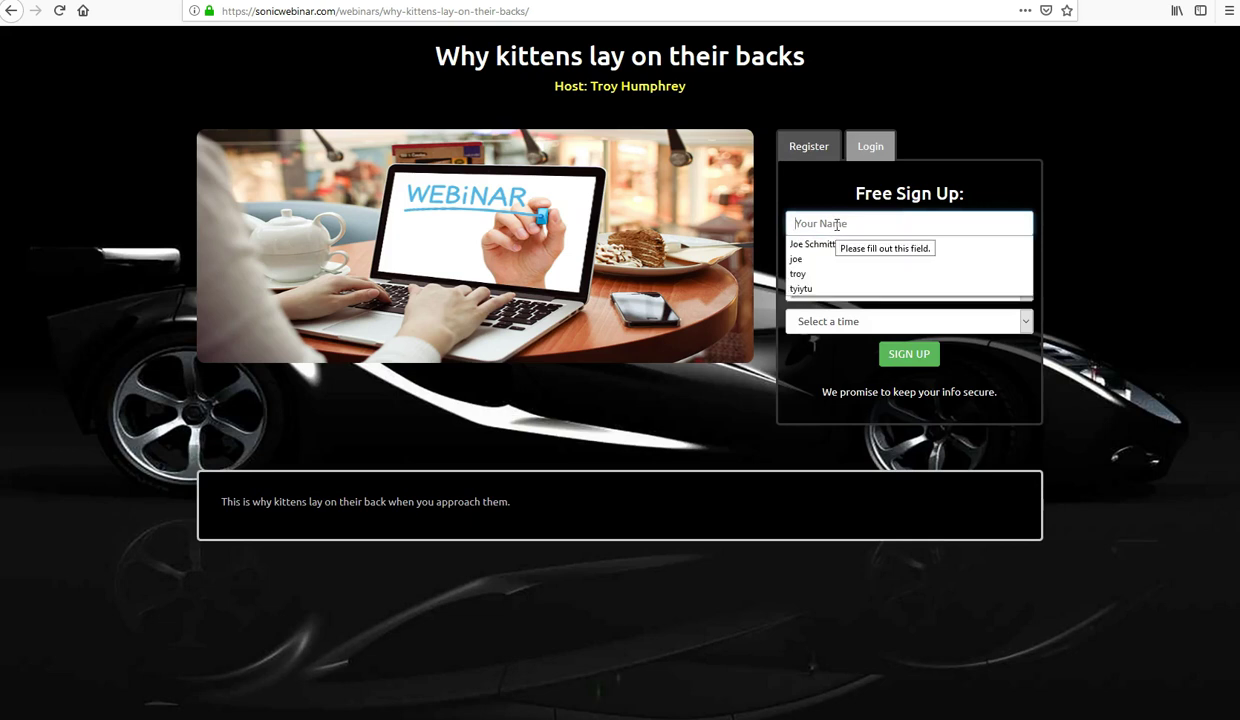
Enter the test attendee's full name and choose the suggested e-mail address
left_click(837, 224)
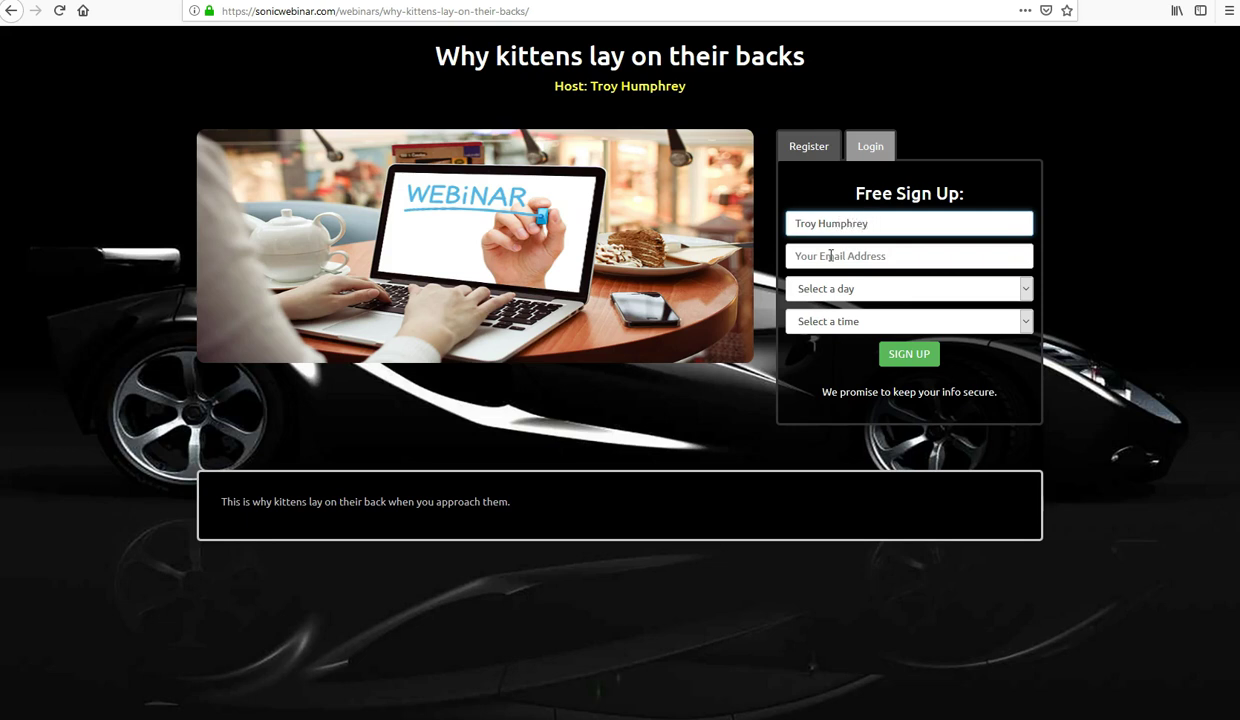
left_click(830, 256)
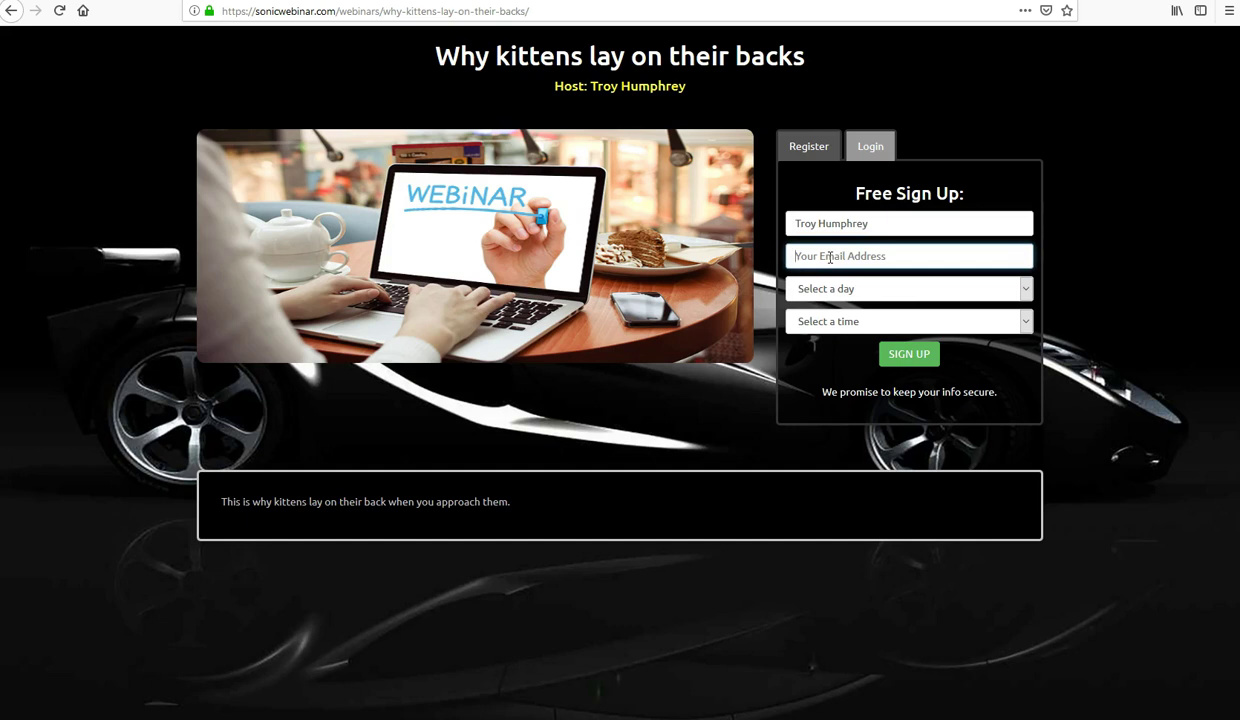
type("s")
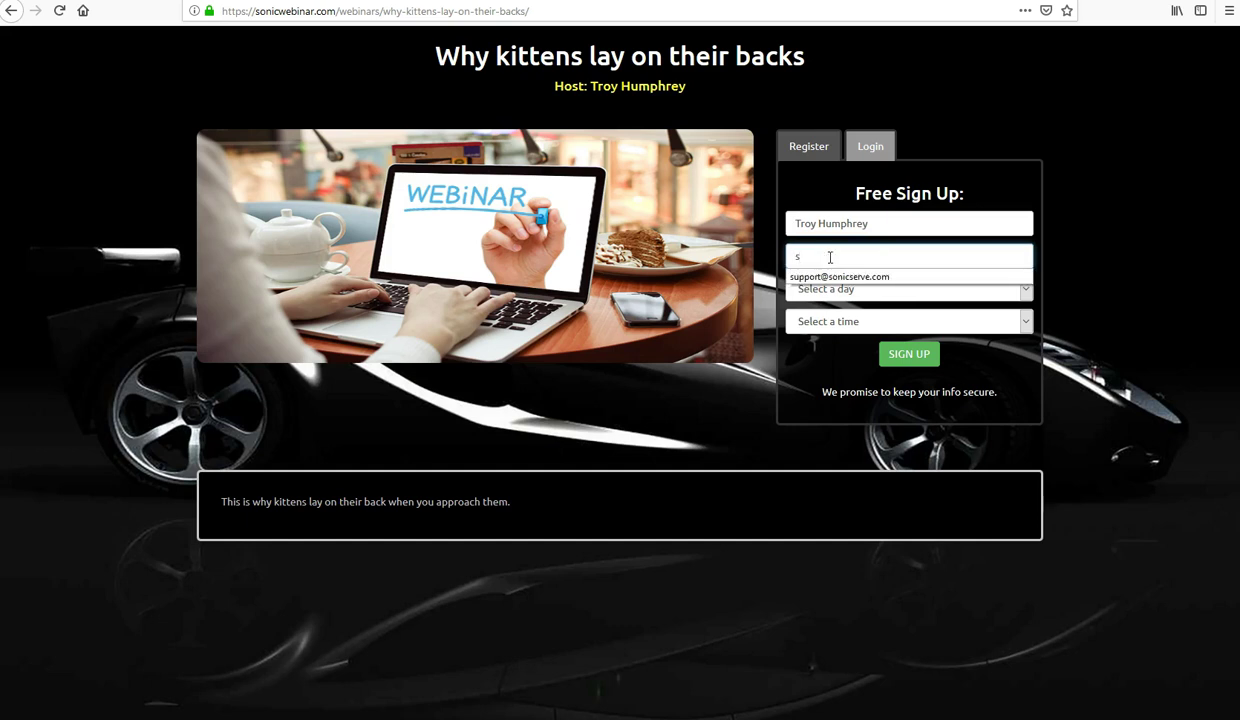
left_click(825, 276)
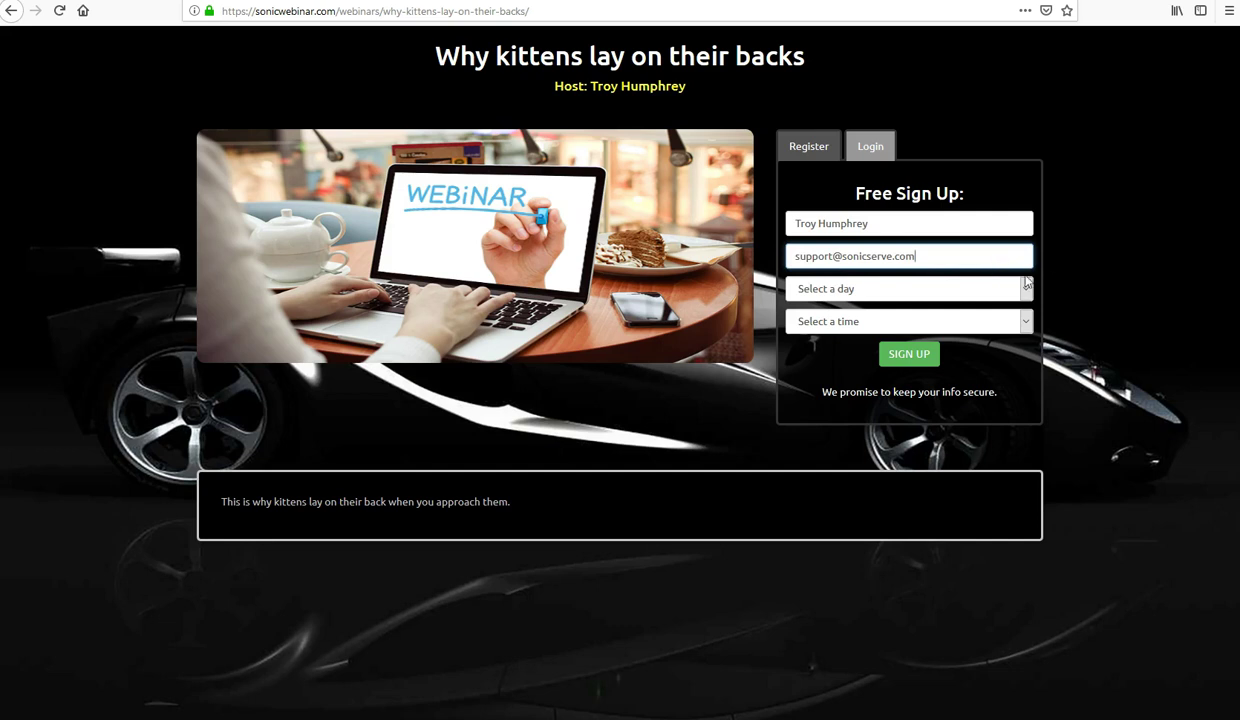
Pick Saturday, April 27, 2019 at 8:35 am (EDT) and submit the sign-up
left_click(857, 290)
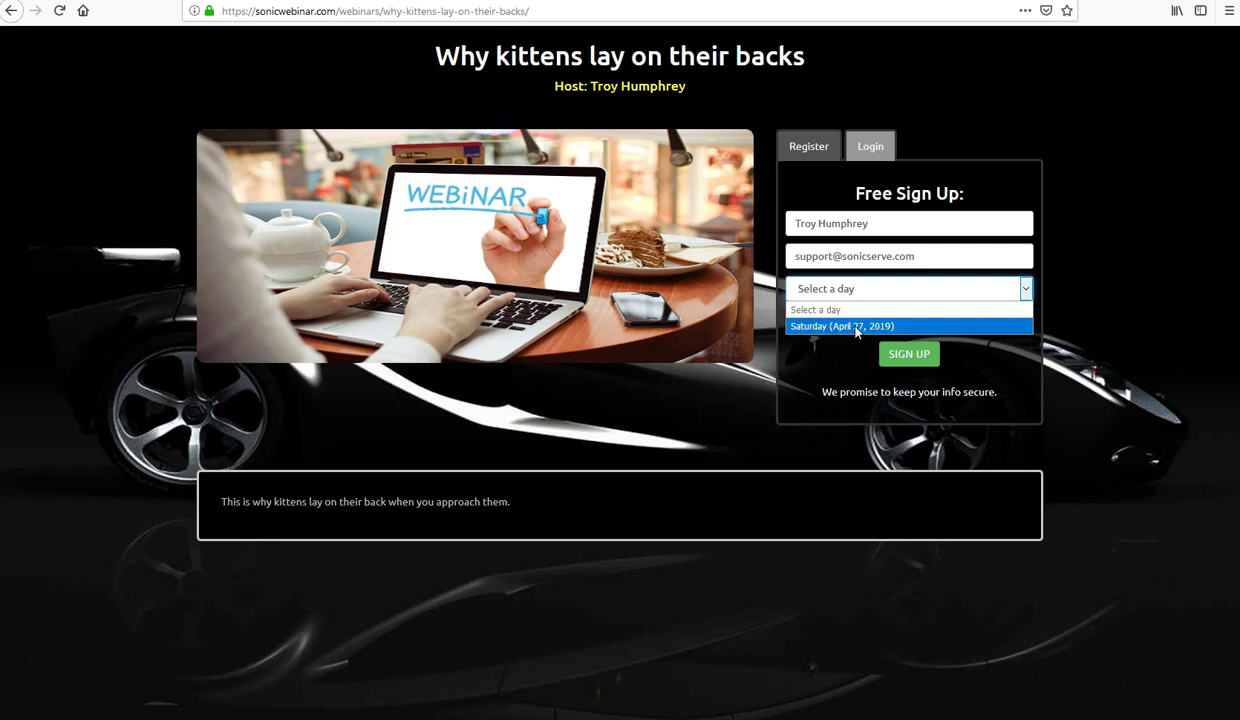
left_click(857, 328)
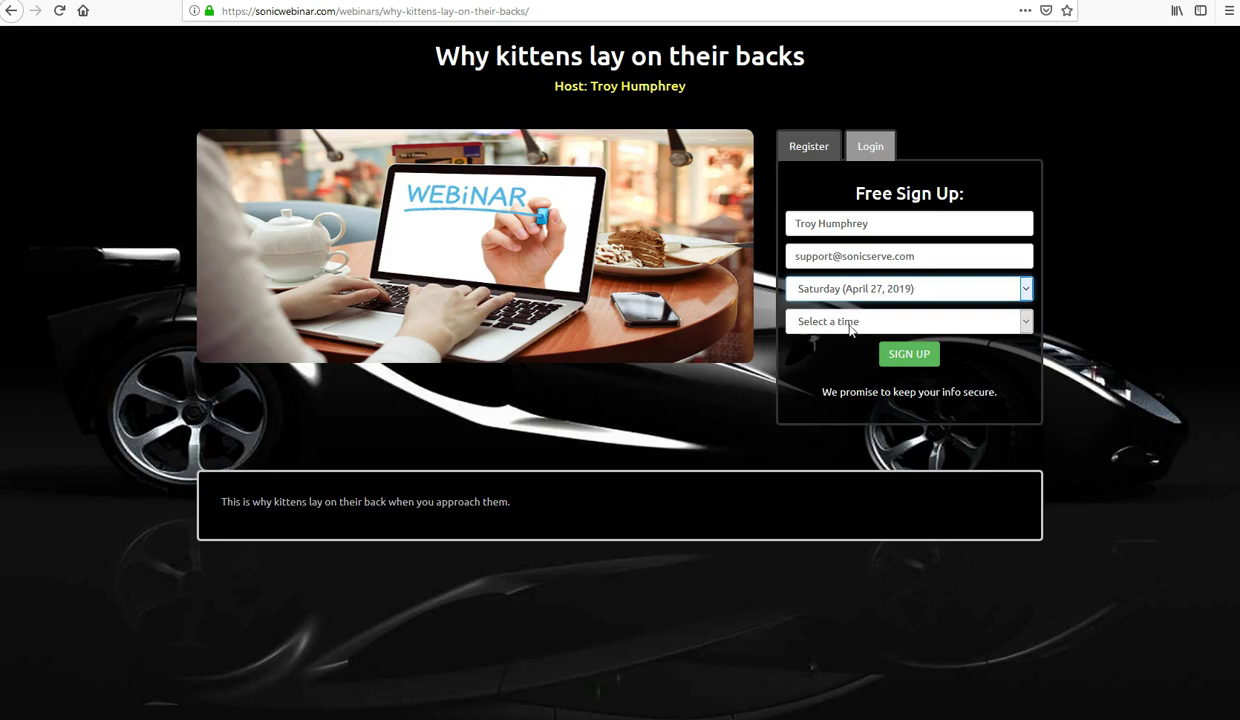
left_click(850, 323)
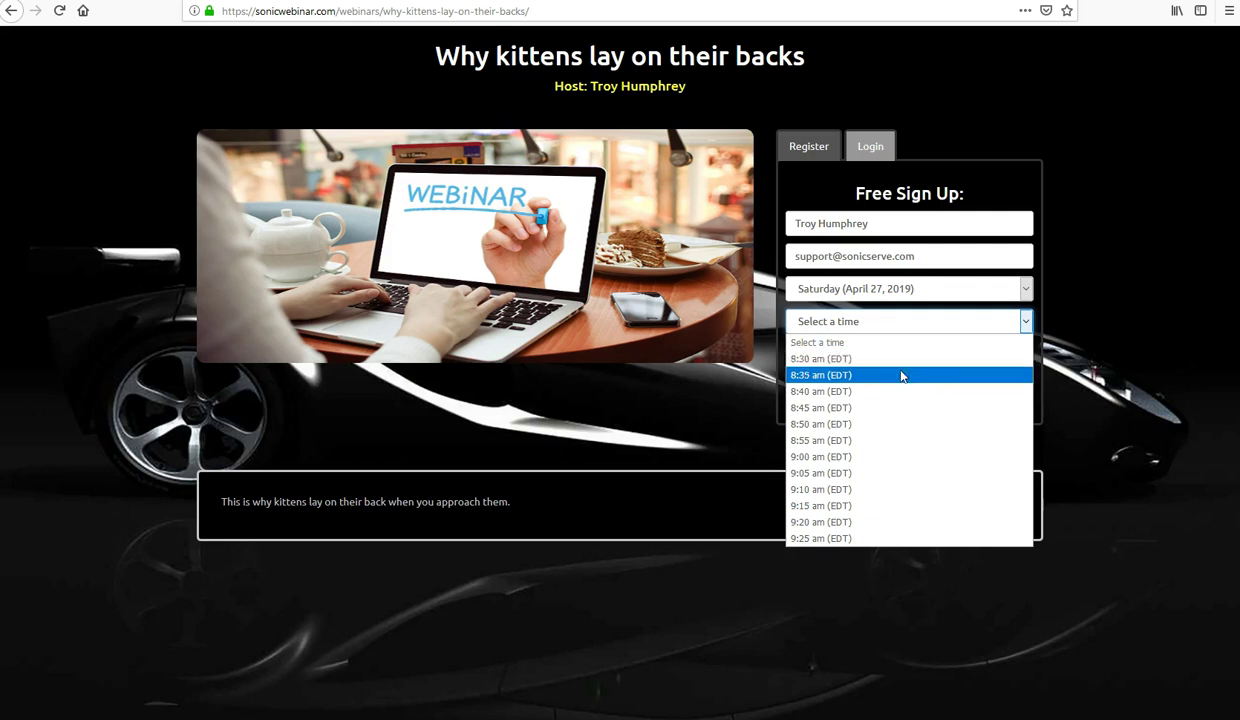
left_click(799, 378)
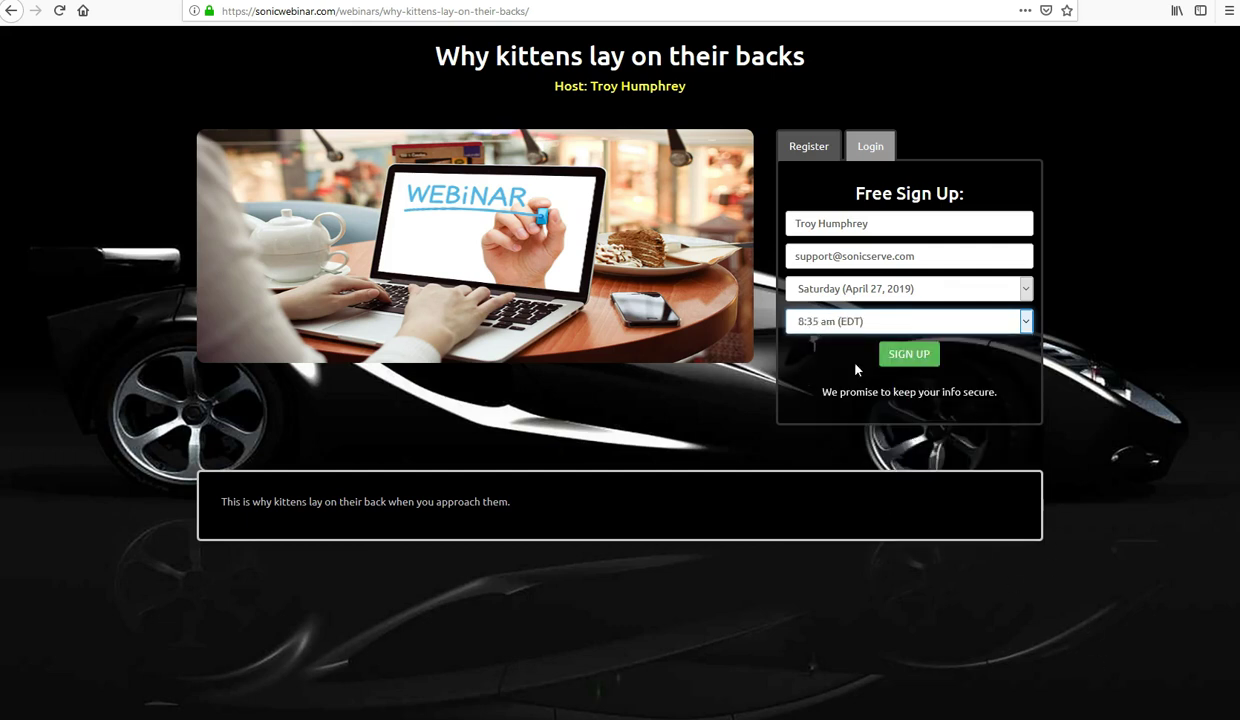
left_click(889, 354)
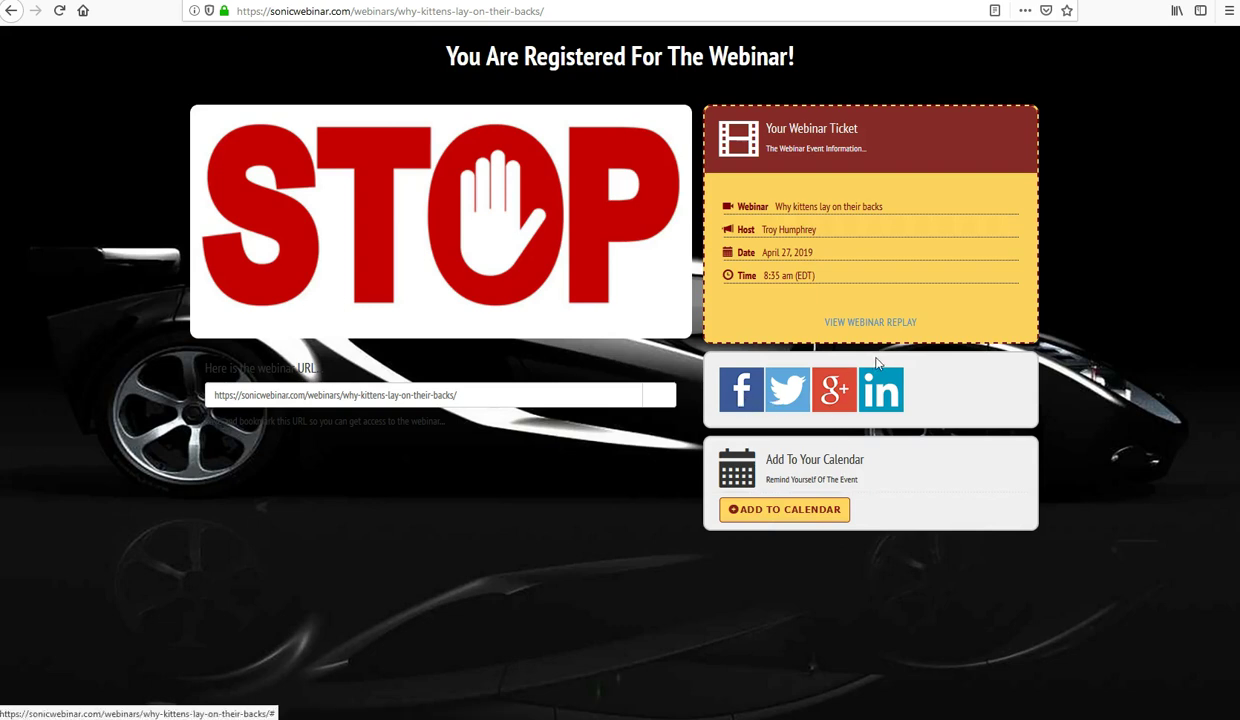
Try the Twitter and Facebook share links, then go from the ticket to the webinar's countdown
left_click(780, 387)
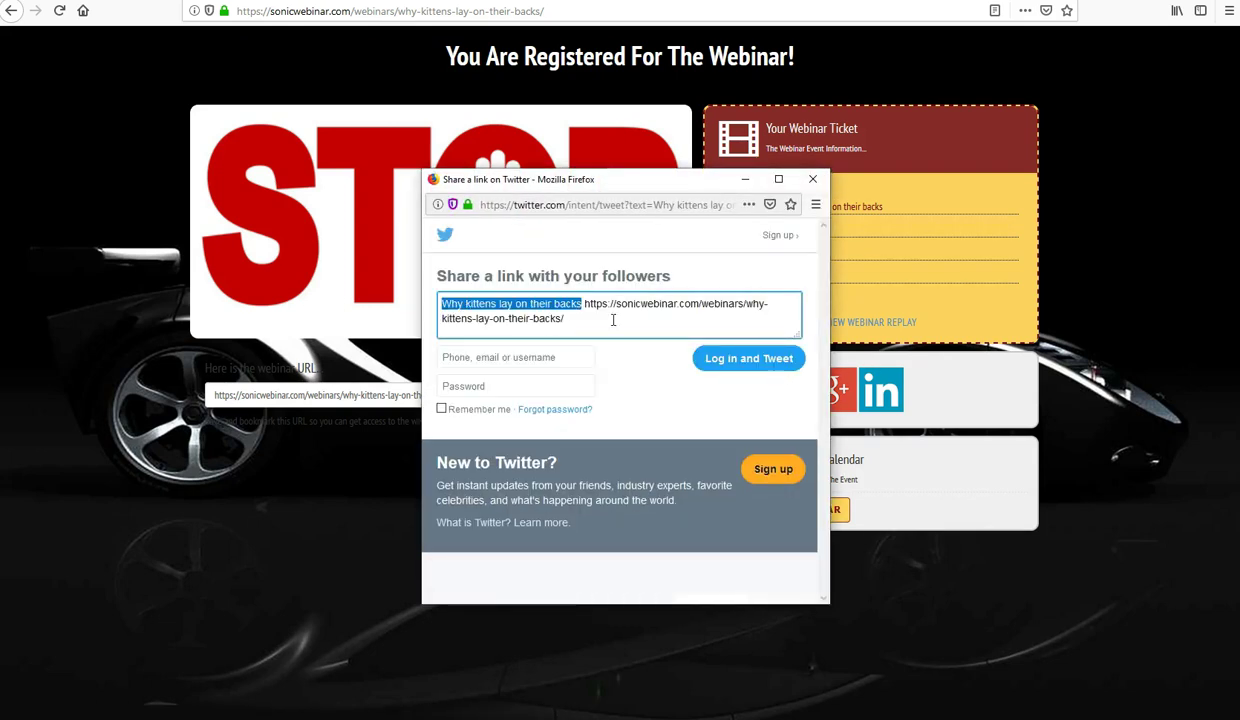
left_click(812, 179)
left_click(714, 392)
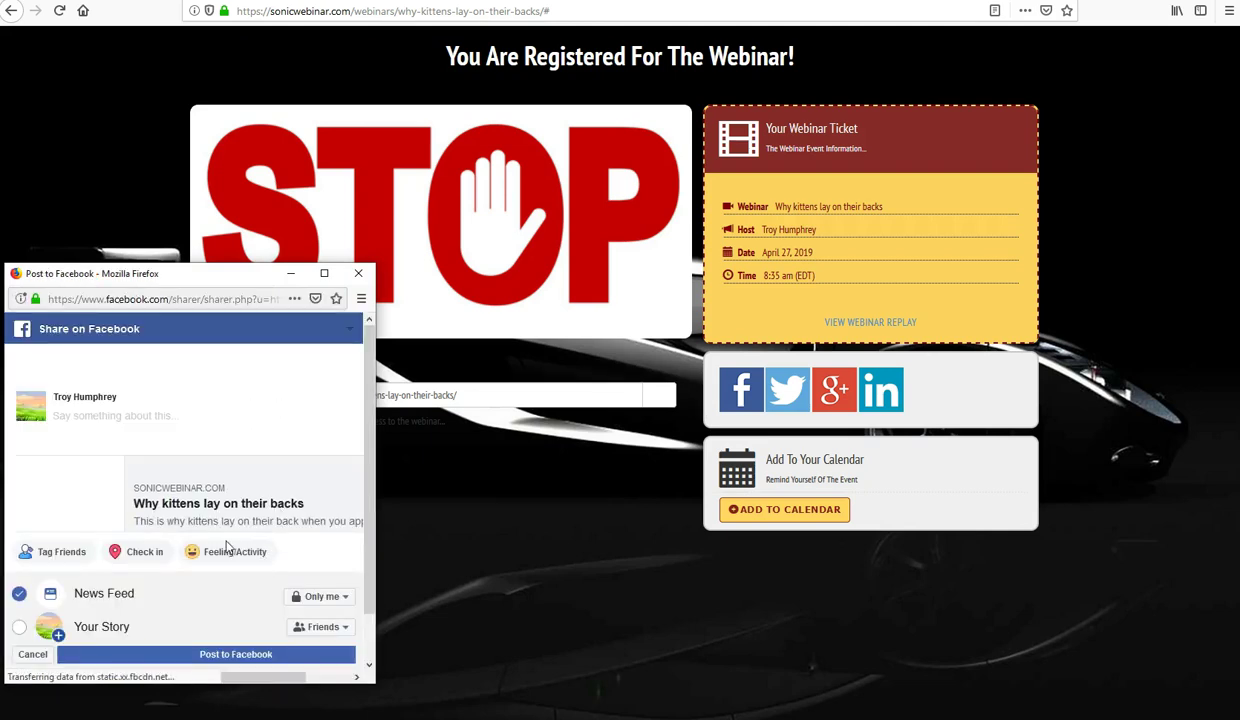
left_click(396, 268)
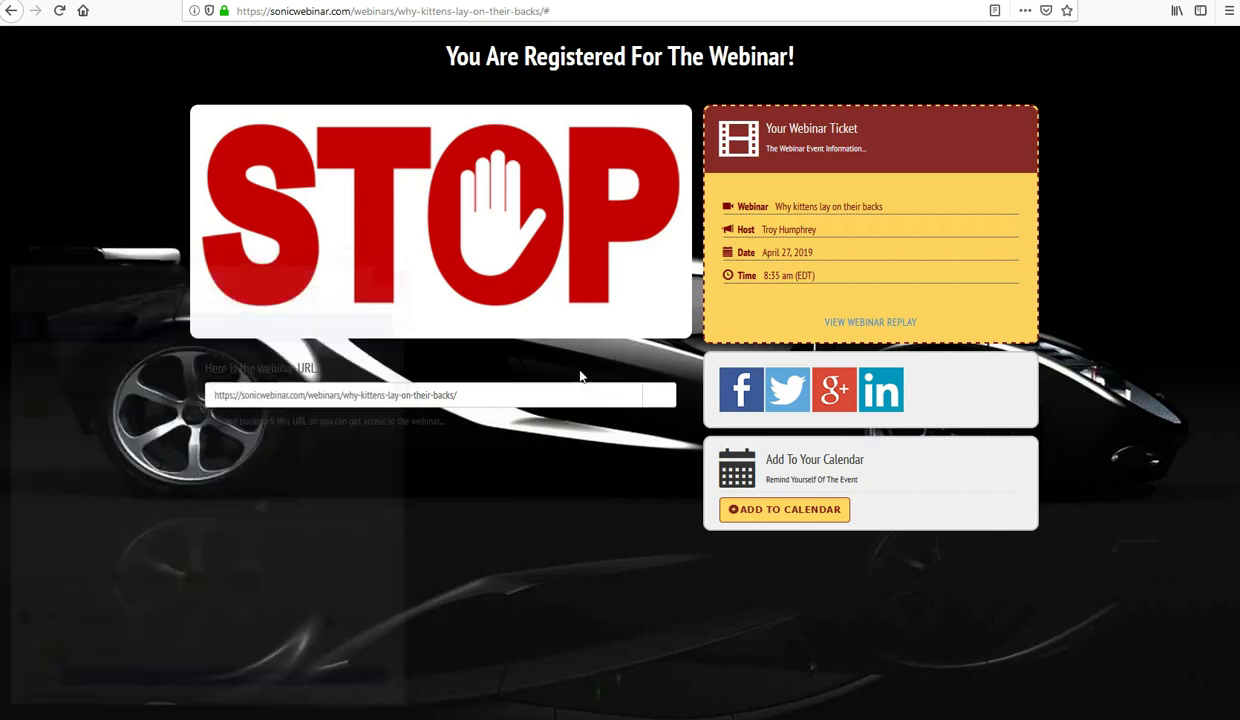
left_click(875, 328)
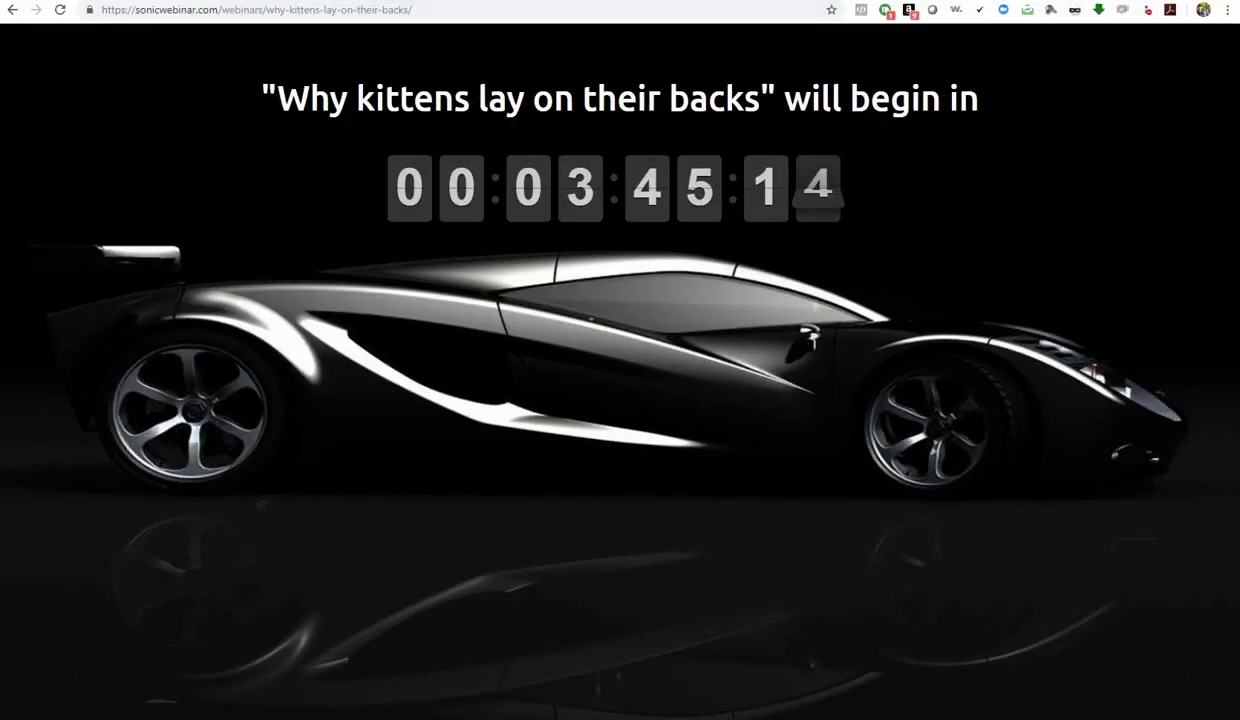
Highlight the kittens webinar at April 27, 2019 8:35 am (EDT) under Upcoming Webinars on Support
left_click(160, 0)
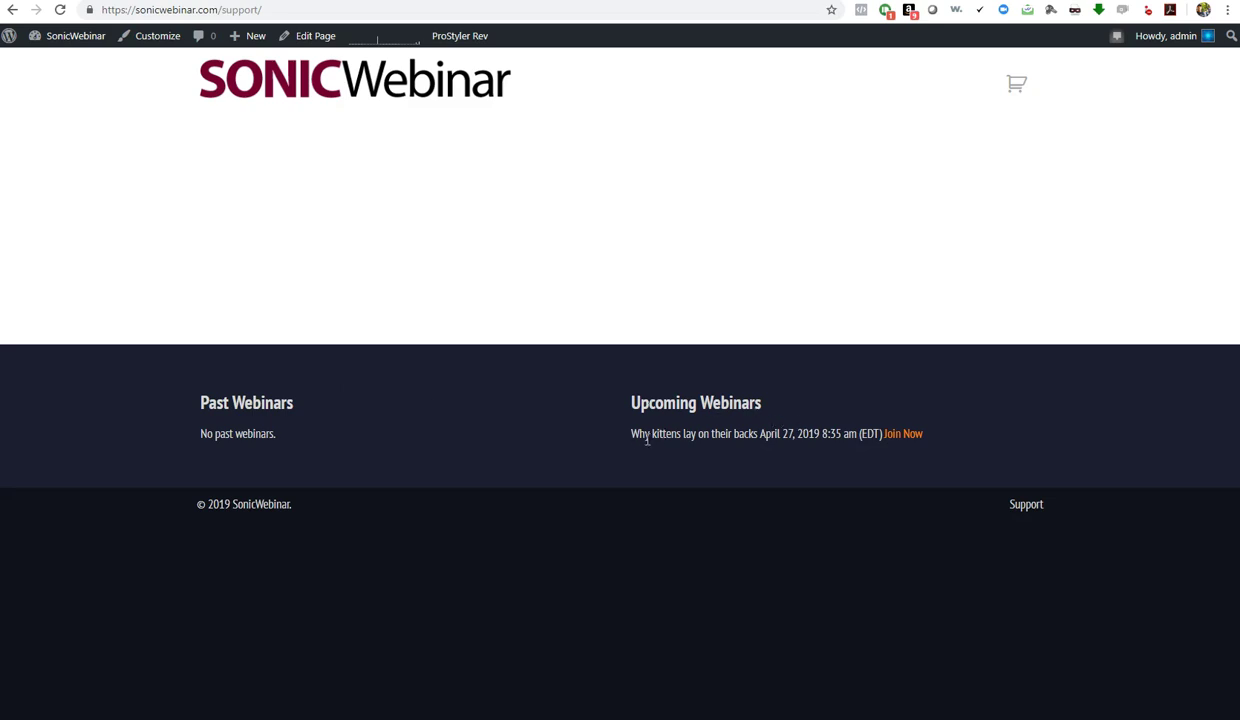
left_click_drag(636, 433, 861, 451)
left_click(899, 477)
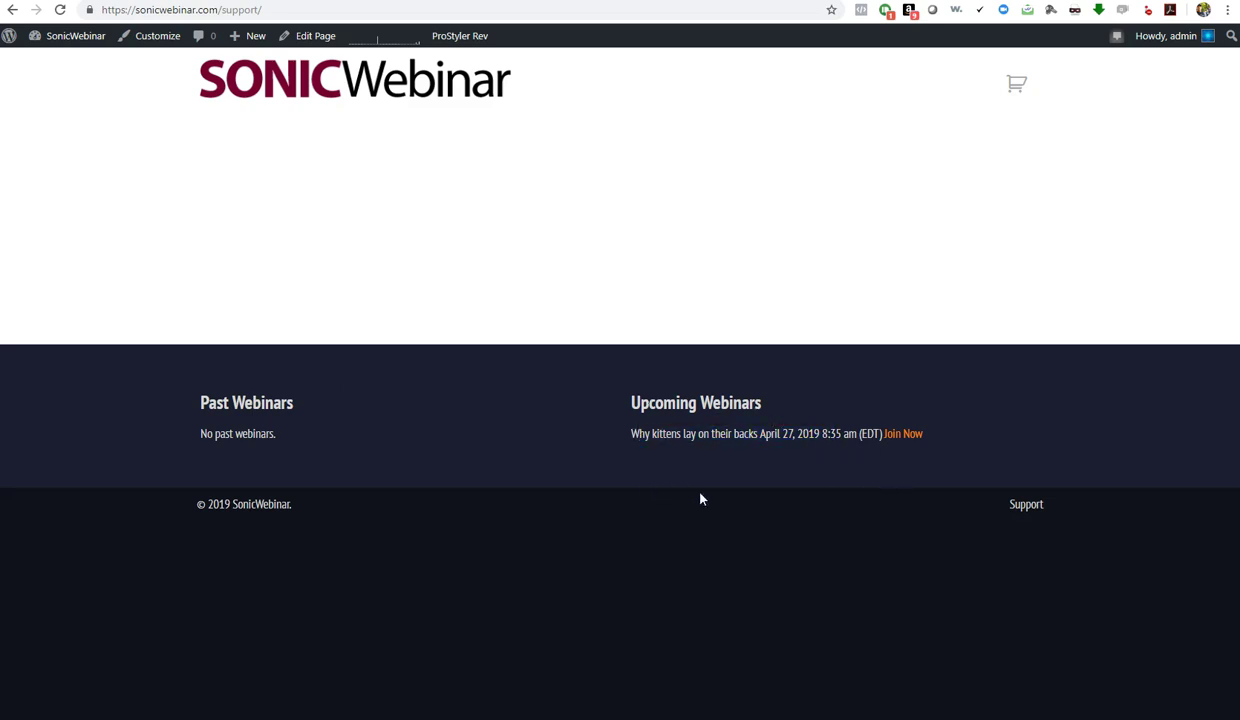